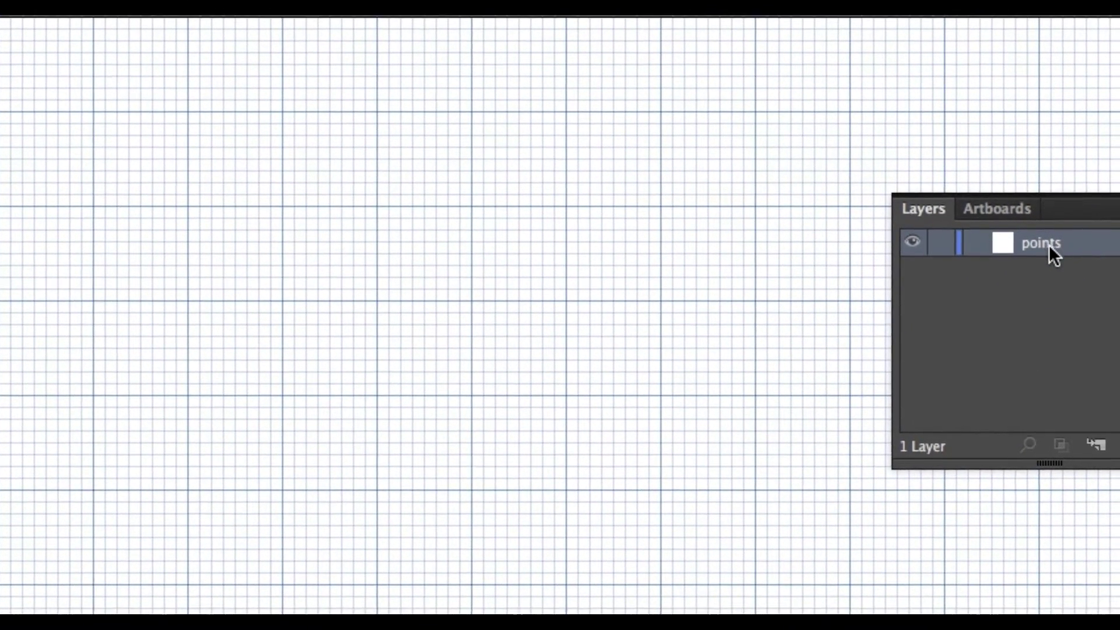
pyautogui.doubleClick(1047, 245)
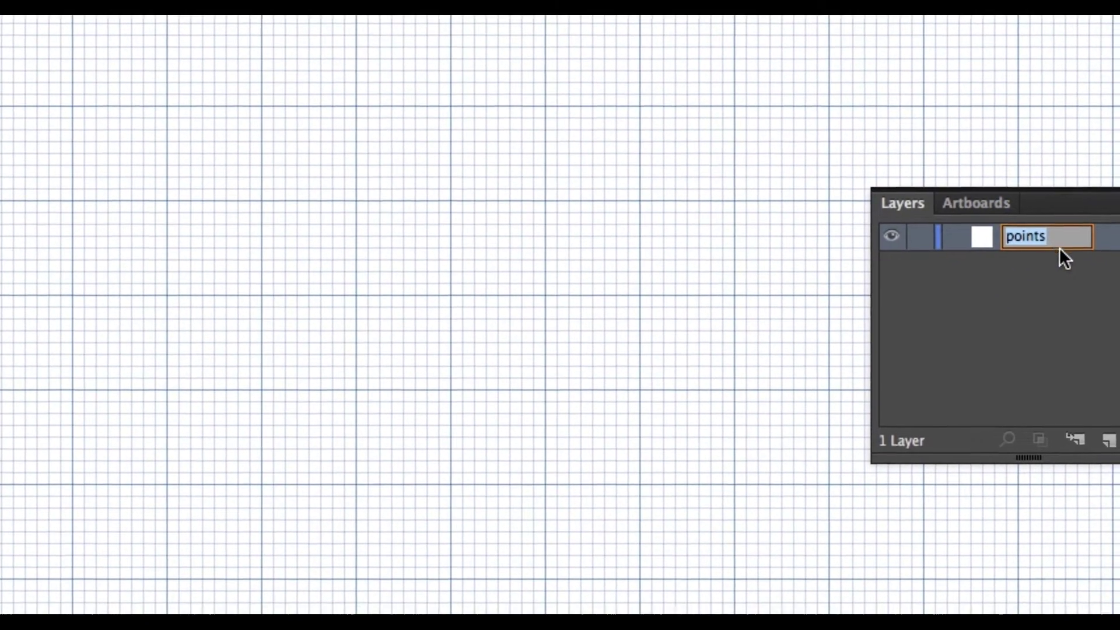
pyautogui.click(1059, 250)
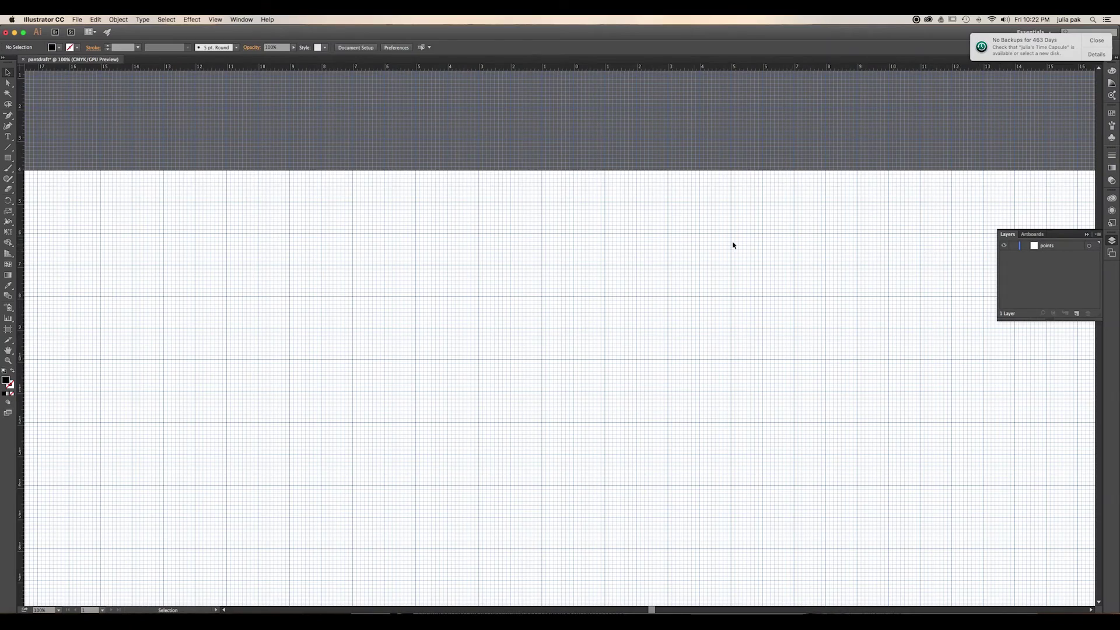
# Draw a vertical line segment about 0.25 in long, centred on the 0 in horizontal and 5 in vertical grid intersection.
pyautogui.click(575, 202)
pyautogui.press('super+equal')
pyautogui.press('super+equal')
pyautogui.press('super+equal')
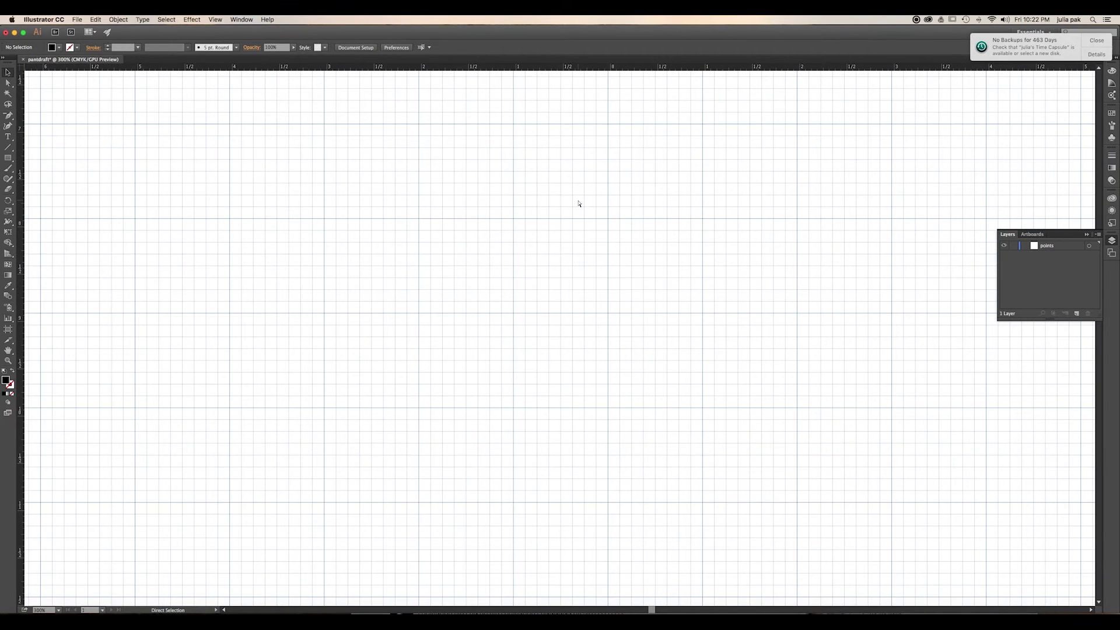
pyautogui.press('space')
pyautogui.moveTo(642, 280); pyautogui.dragTo(654, 544)
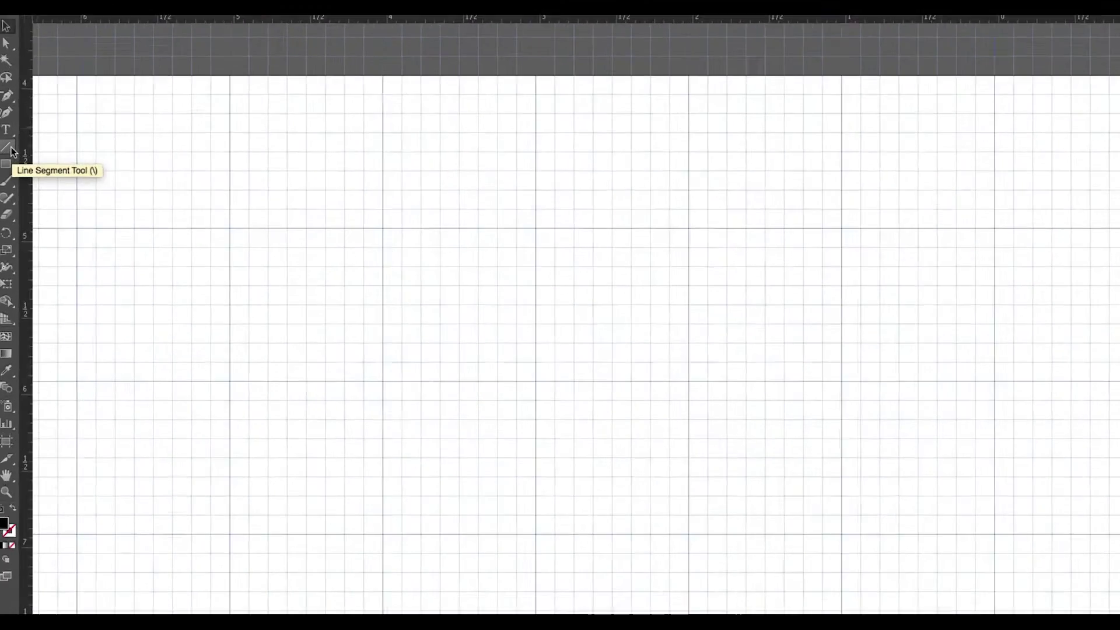
pyautogui.click(10, 149)
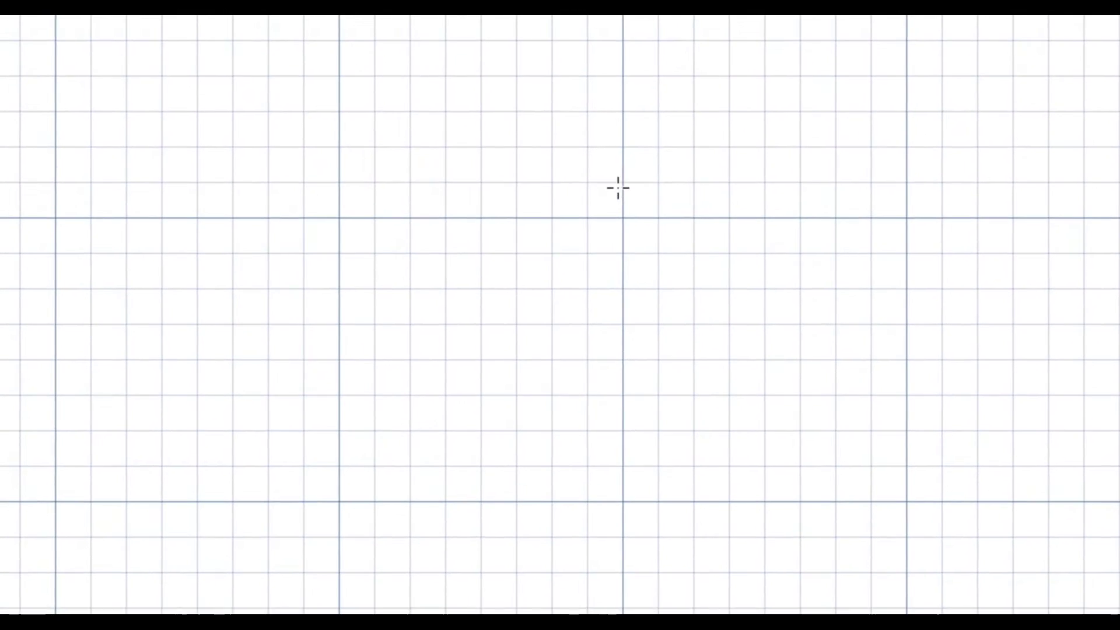
pyautogui.moveTo(620, 186); pyautogui.dragTo(620, 252)
pyautogui.moveTo(621, 209); pyautogui.dragTo(617, 208)
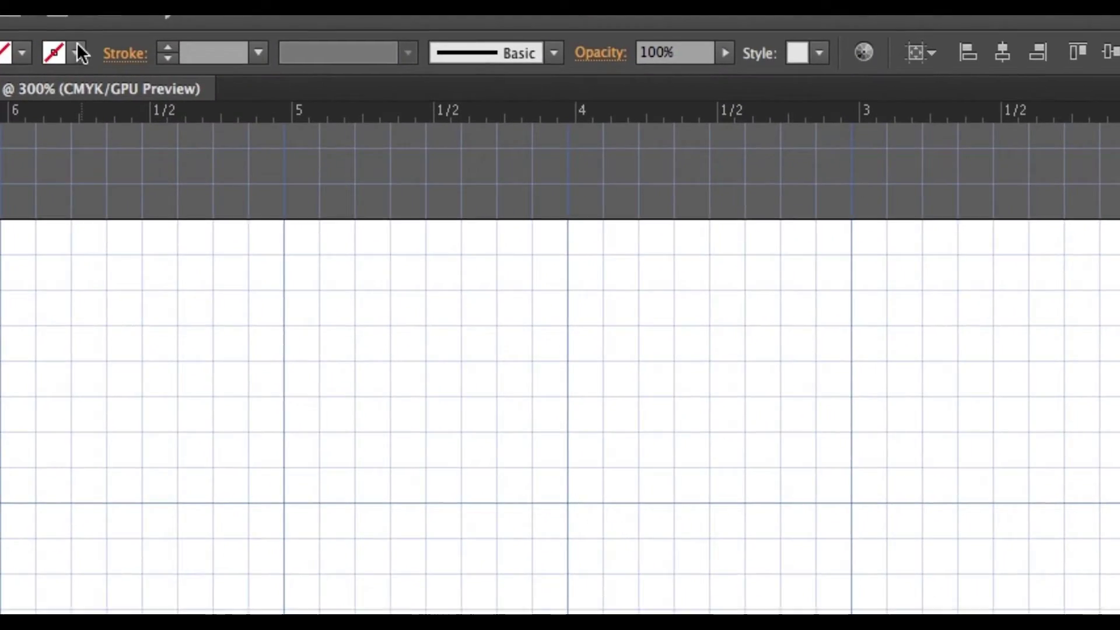
# Give the short vertical line a black stroke and deselect it.
pyautogui.click(80, 53)
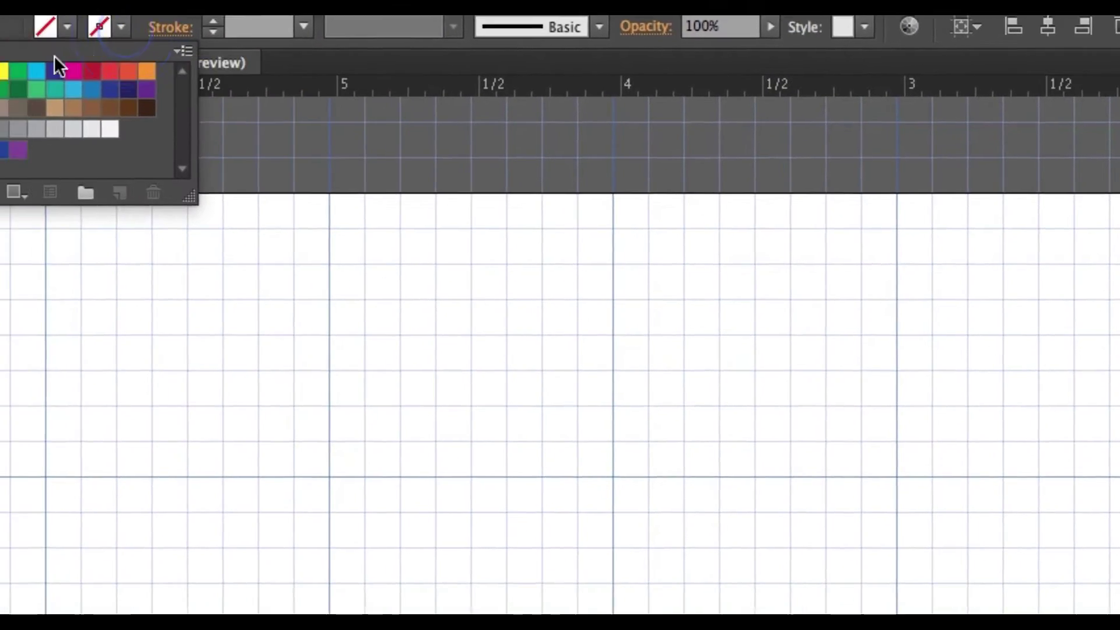
pyautogui.click(28, 71)
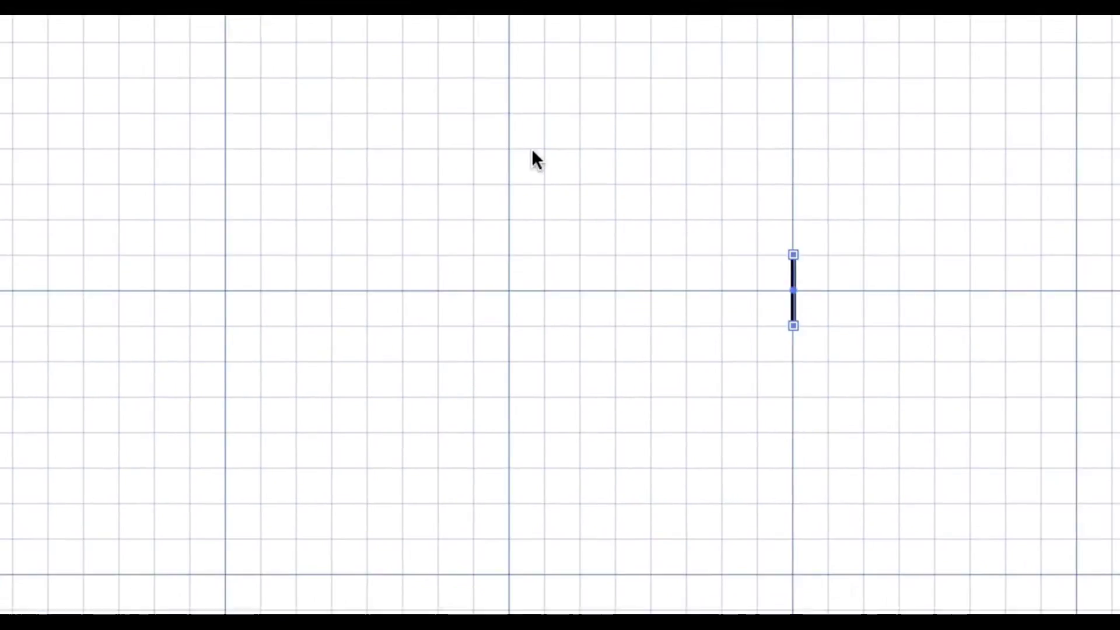
pyautogui.click(589, 179)
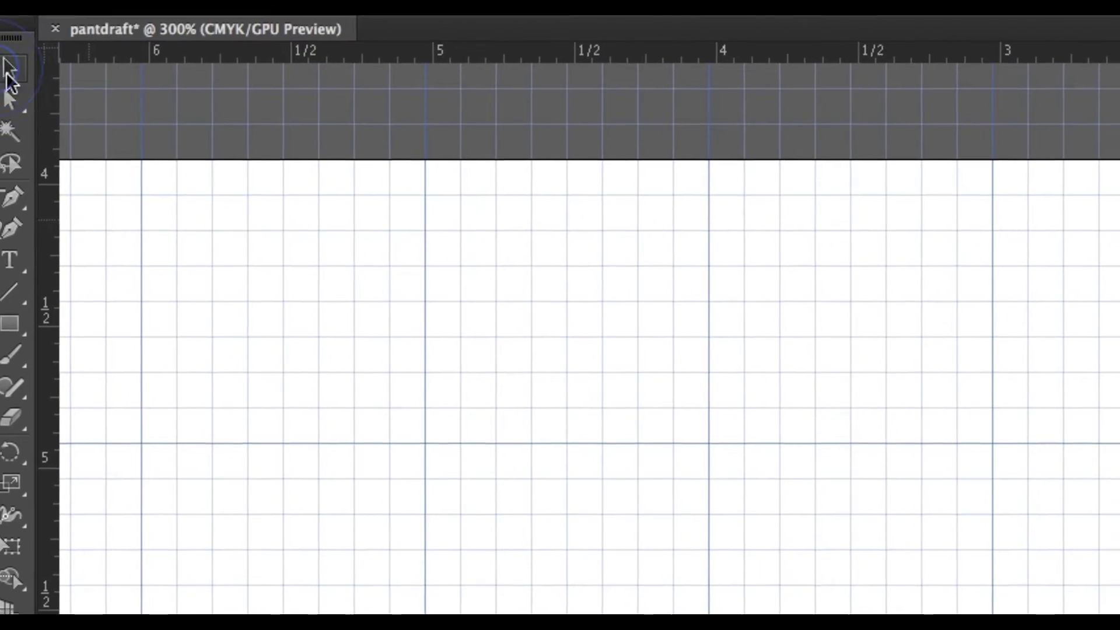
pyautogui.click(23, 75)
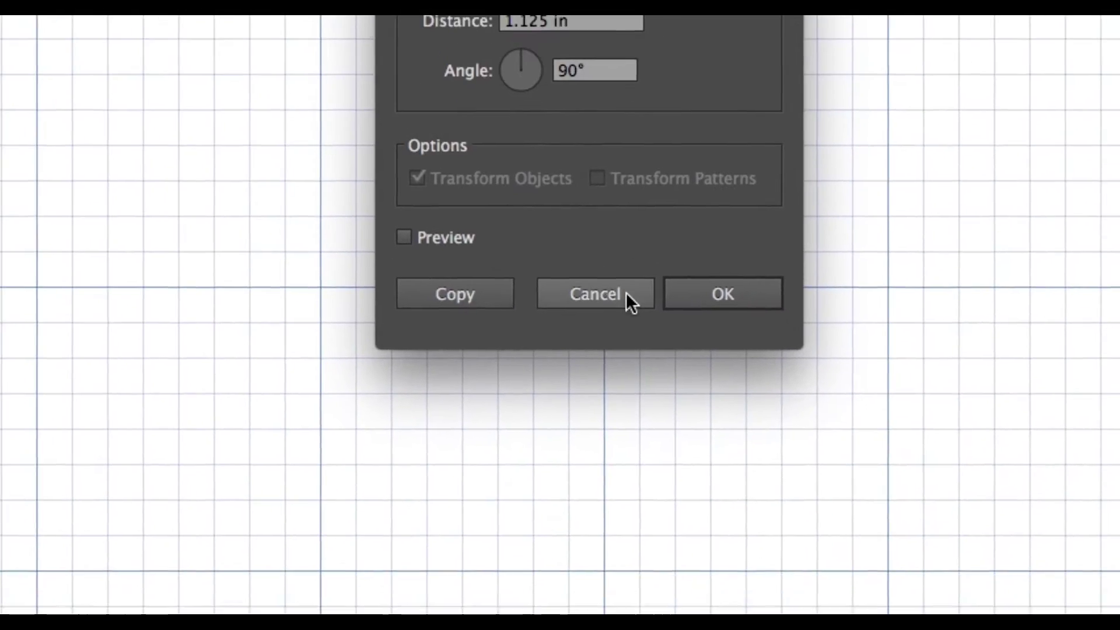
pyautogui.click(621, 295)
pyautogui.click(566, 147)
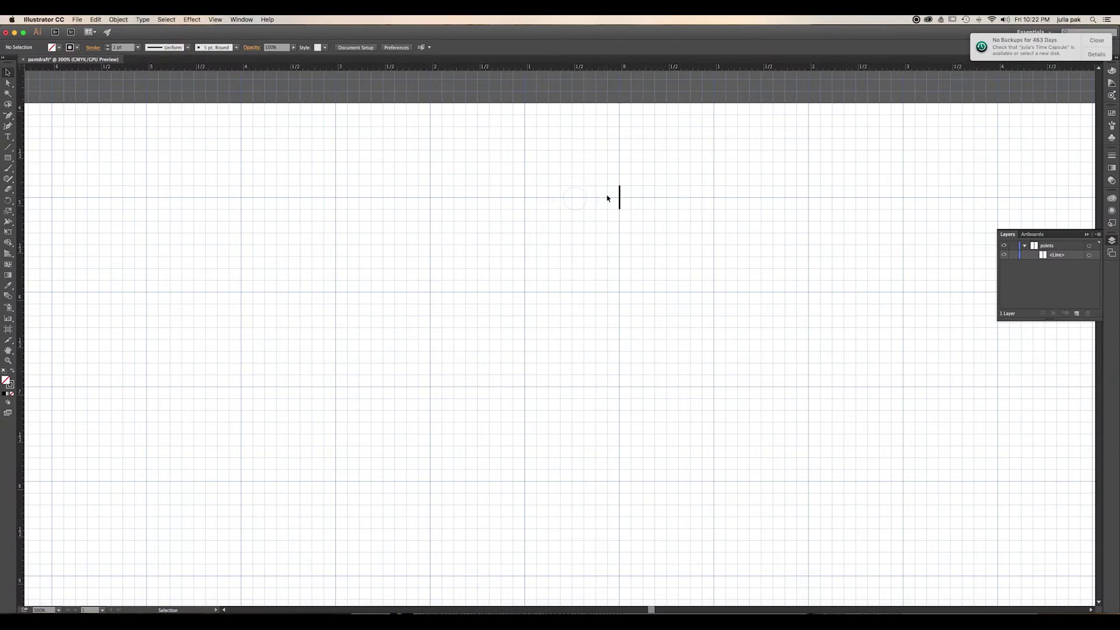
# Draw a 0.25 in horizontal line across the middle of the vertical one and label the cross "a" at its upper right.
pyautogui.click(10, 148)
pyautogui.moveTo(607, 197); pyautogui.dragTo(632, 198)
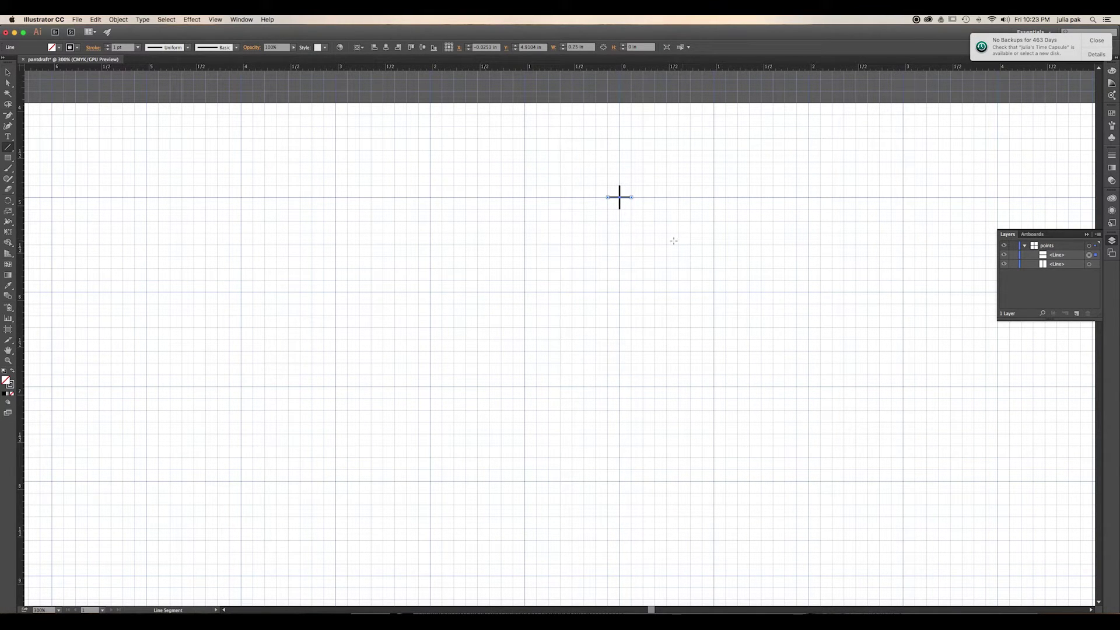
pyautogui.press('t')
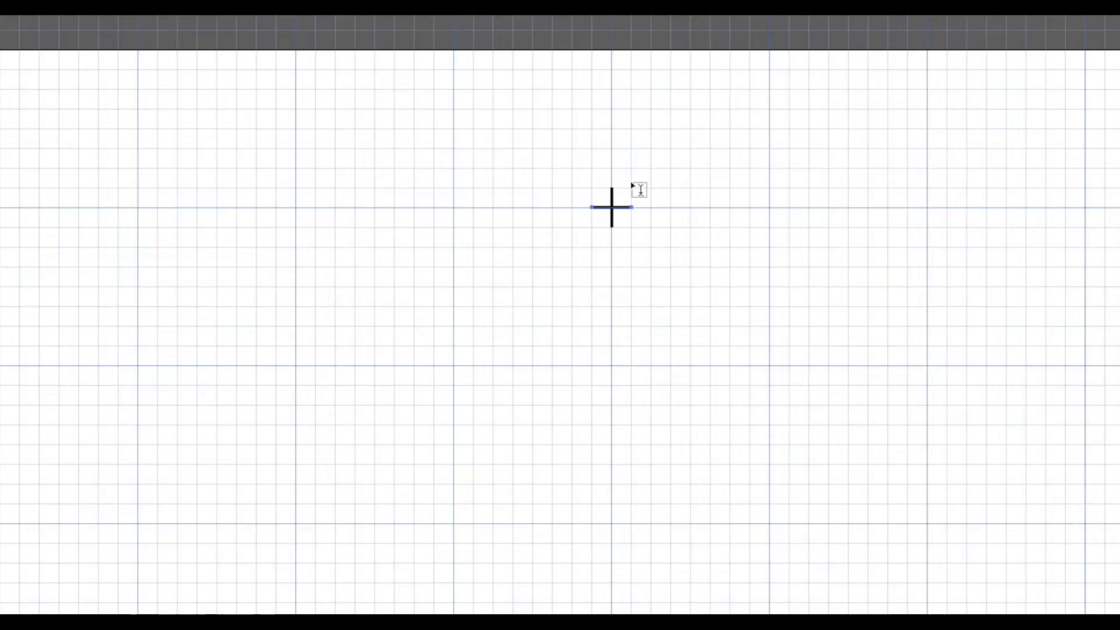
pyautogui.click(630, 187)
pyautogui.write('a')
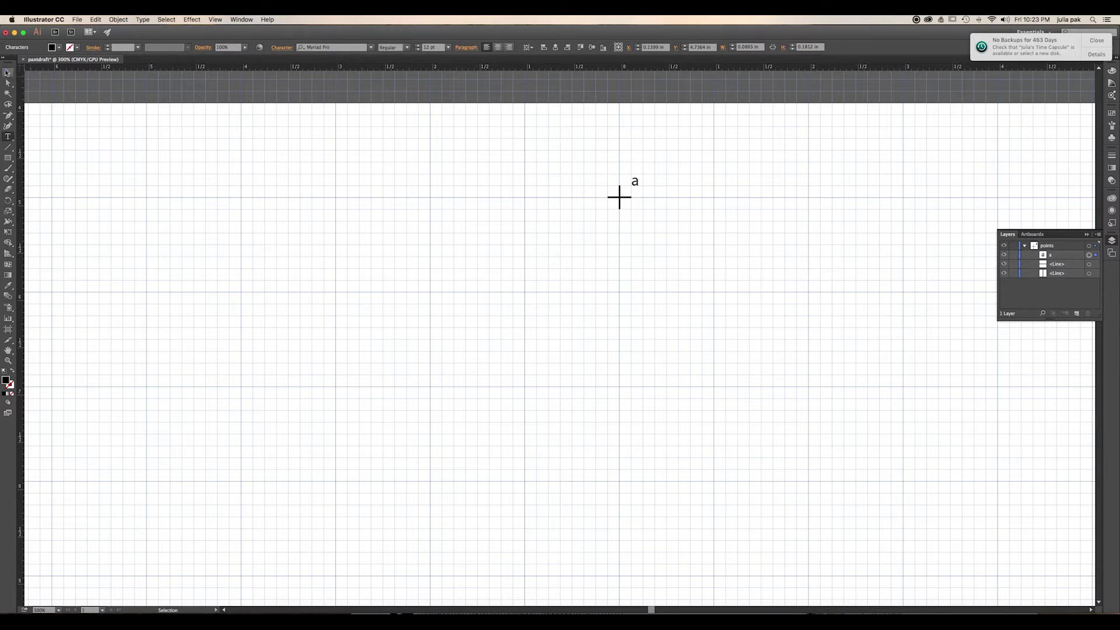
# Group both crossing lines with their letter label into one point marker and deselect it.
pyautogui.click(9, 71)
pyautogui.moveTo(585, 160); pyautogui.dragTo(685, 240)
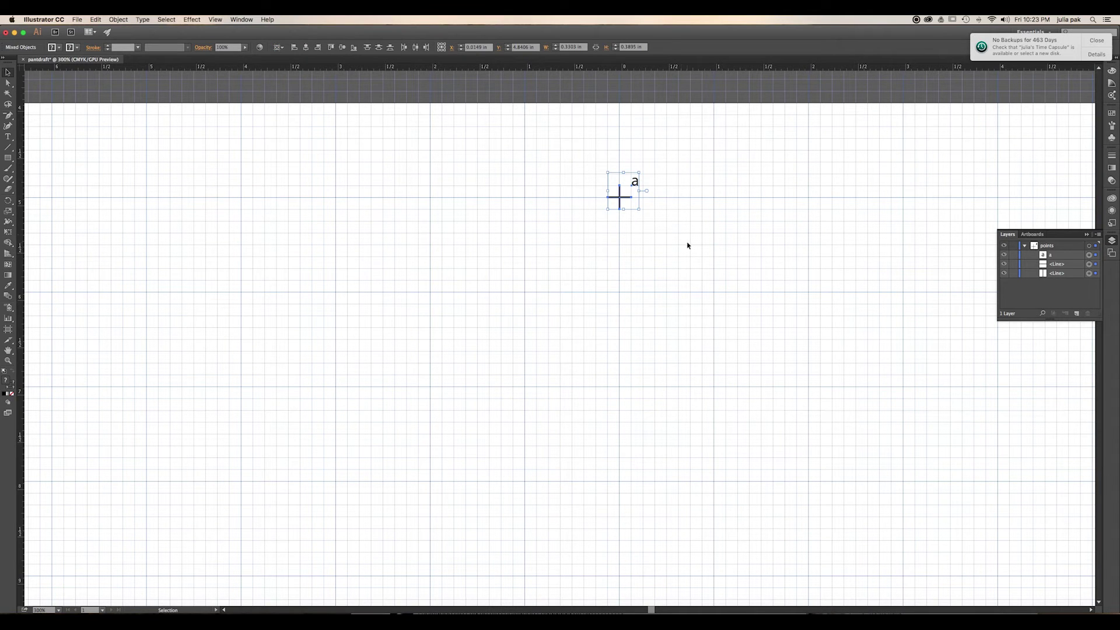
pyautogui.press('a')
pyautogui.press('super+g')
pyautogui.press('v')
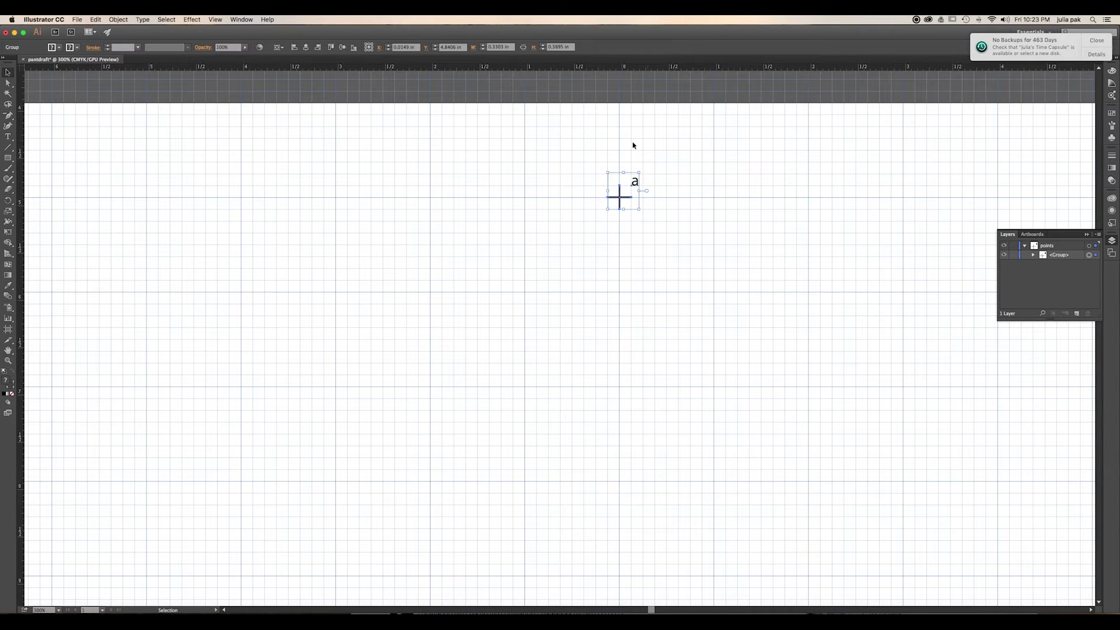
pyautogui.press('a')
pyautogui.press('super+minus')
pyautogui.press('super+minus')
pyautogui.press('v')
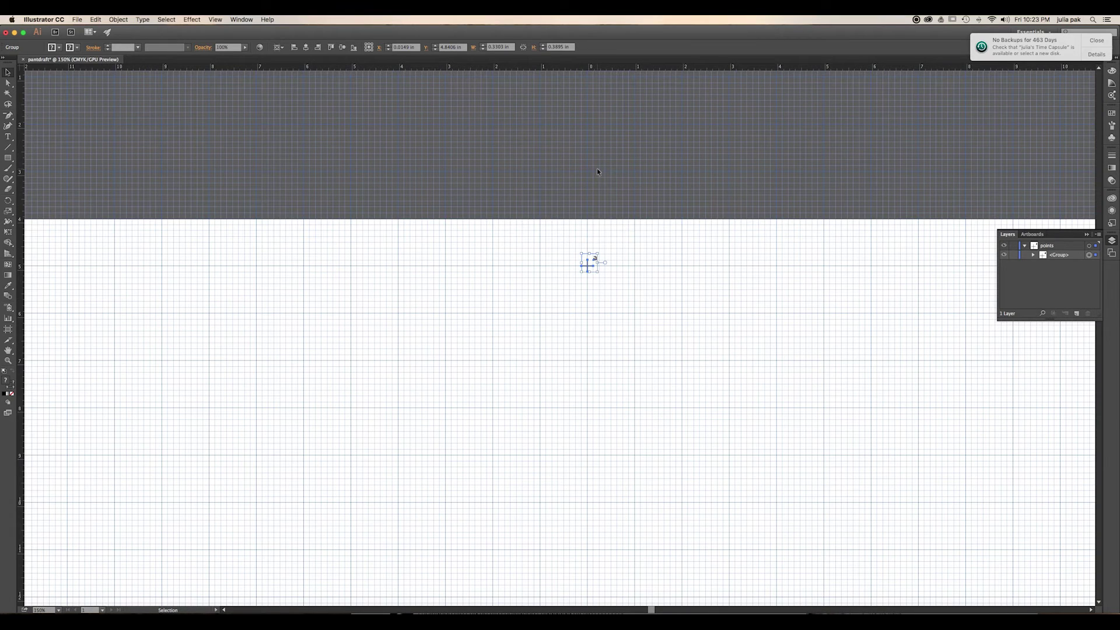
pyautogui.click(559, 338)
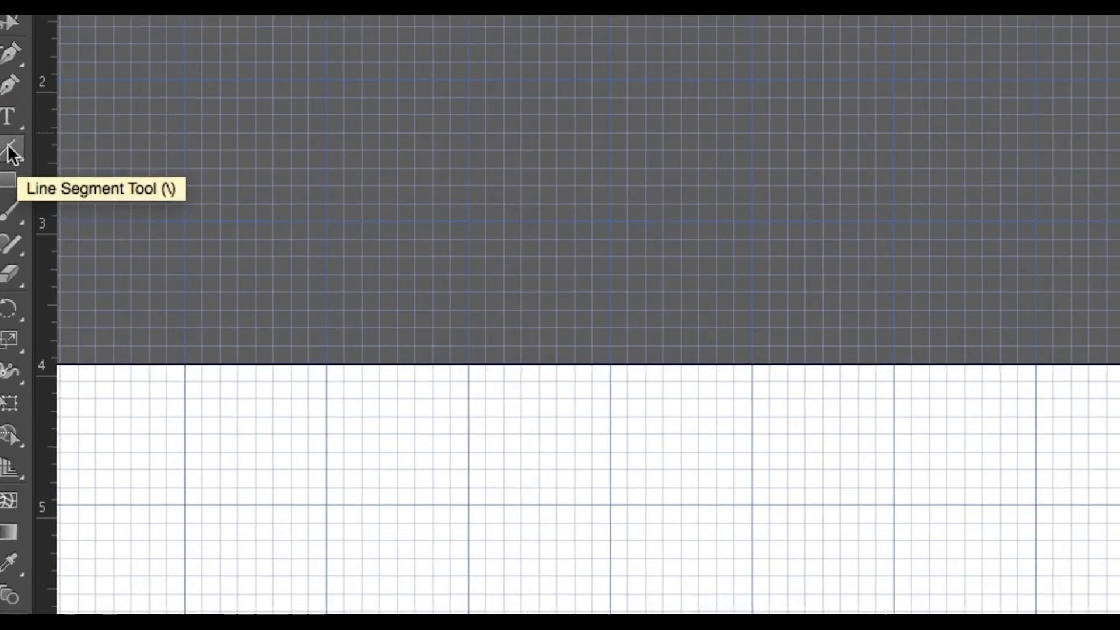
# Create a line segment starting at the centre of point a with a length of 41 in and an angle of 270°.
pyautogui.click(10, 152)
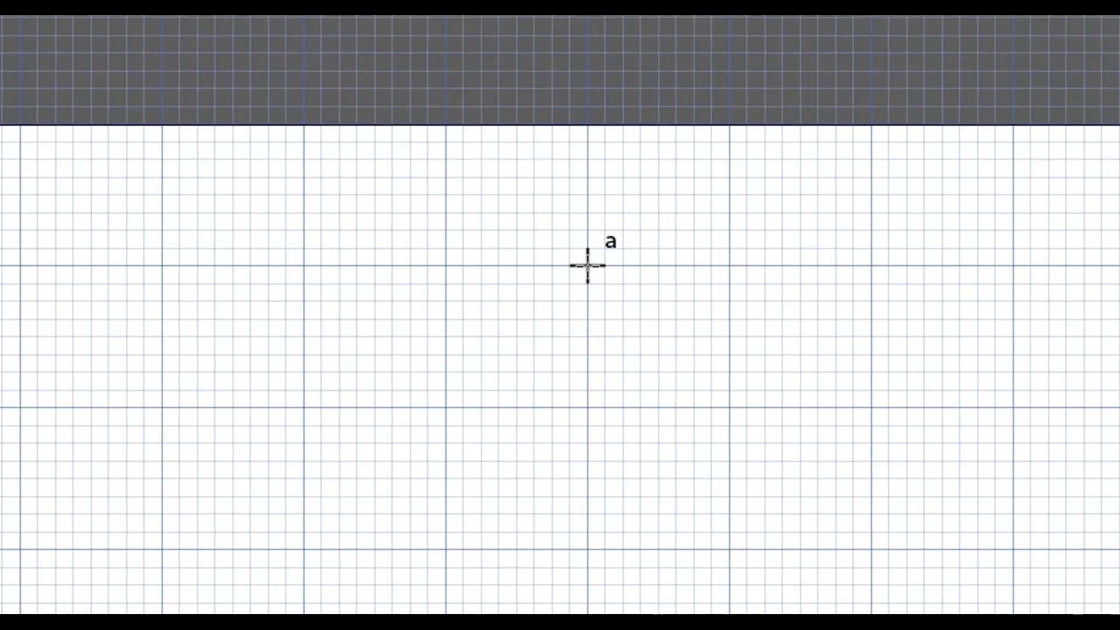
pyautogui.click(588, 263)
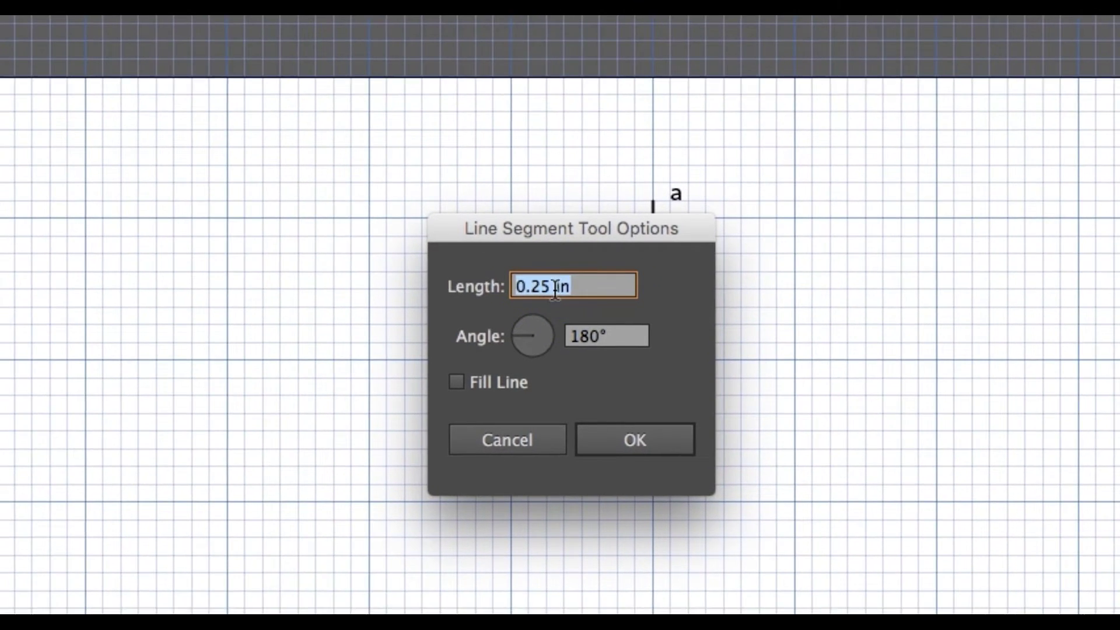
pyautogui.click(540, 289)
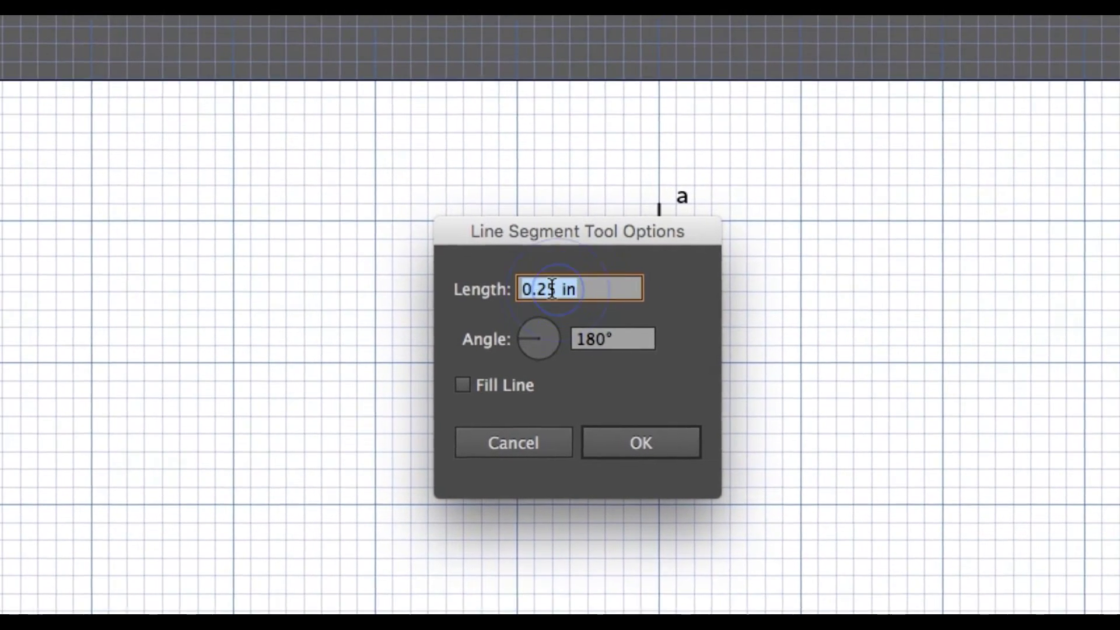
pyautogui.doubleClick(549, 289)
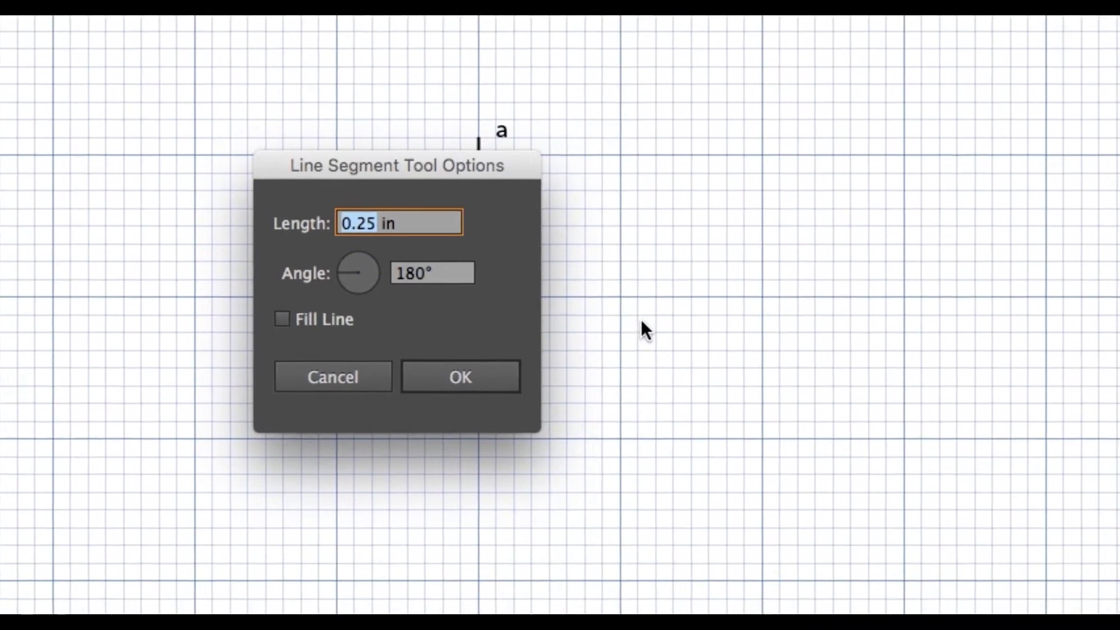
pyautogui.write('41')
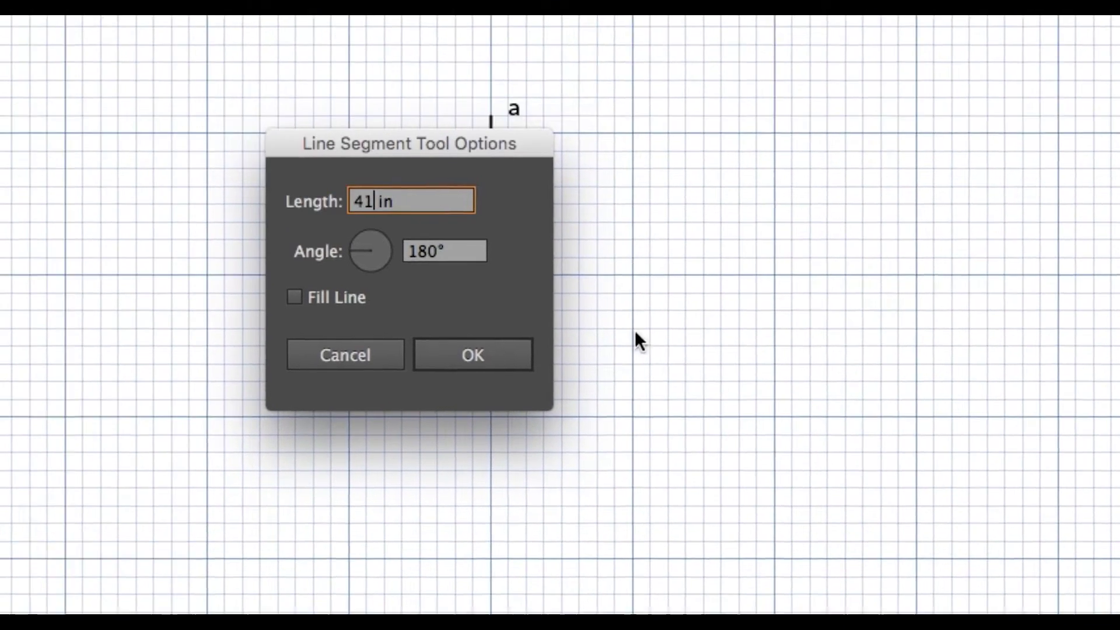
pyautogui.press('Tab')
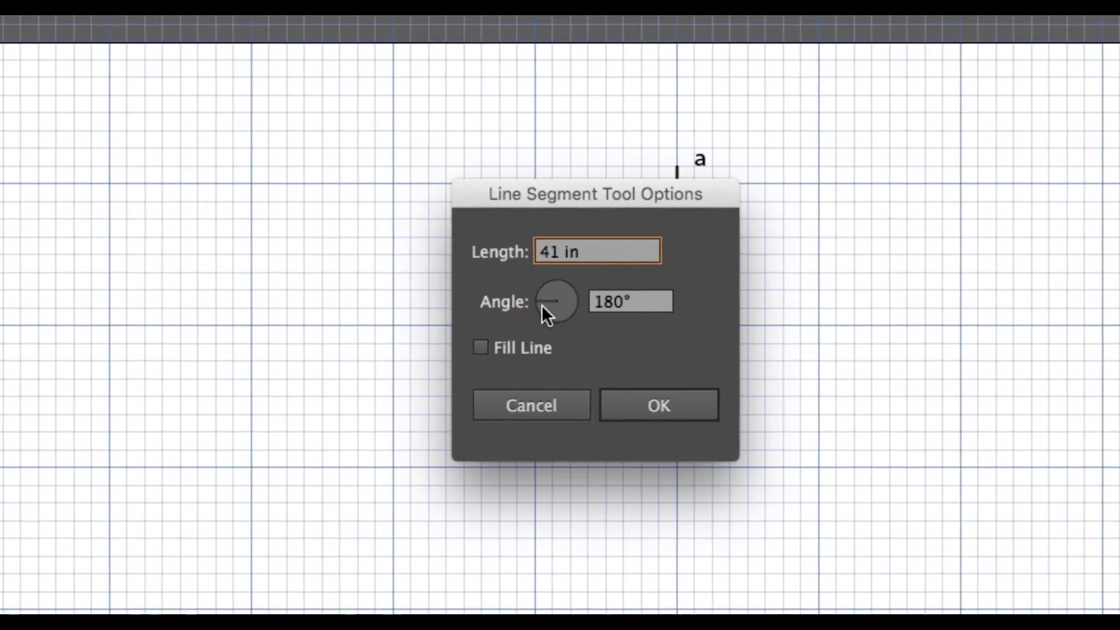
pyautogui.moveTo(541, 305); pyautogui.dragTo(559, 321)
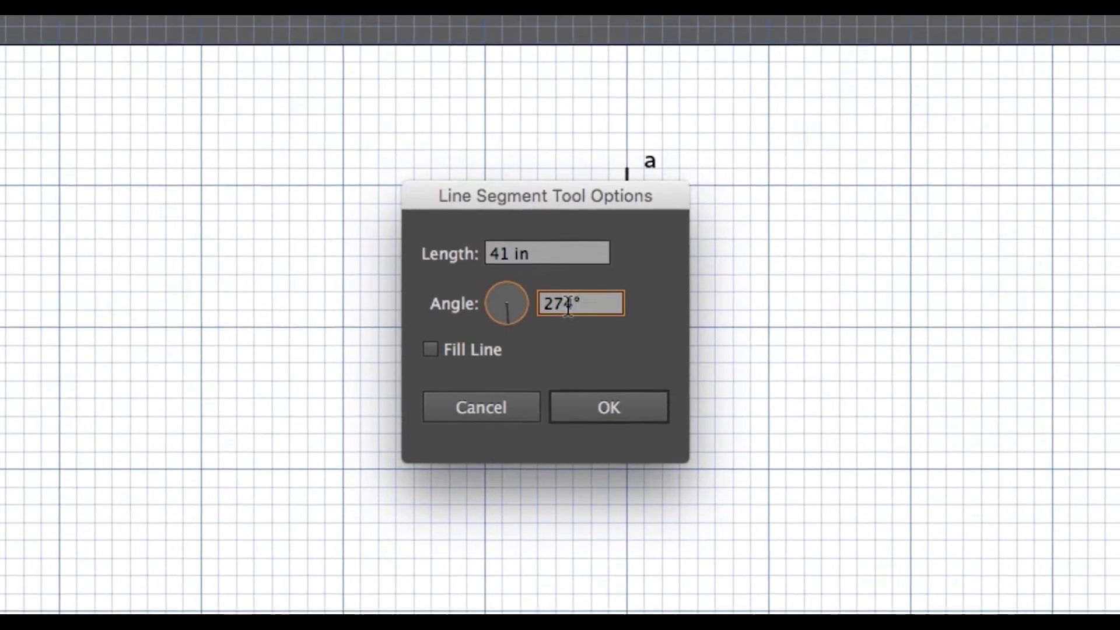
pyautogui.click(610, 292)
pyautogui.moveTo(569, 305); pyautogui.dragTo(561, 305)
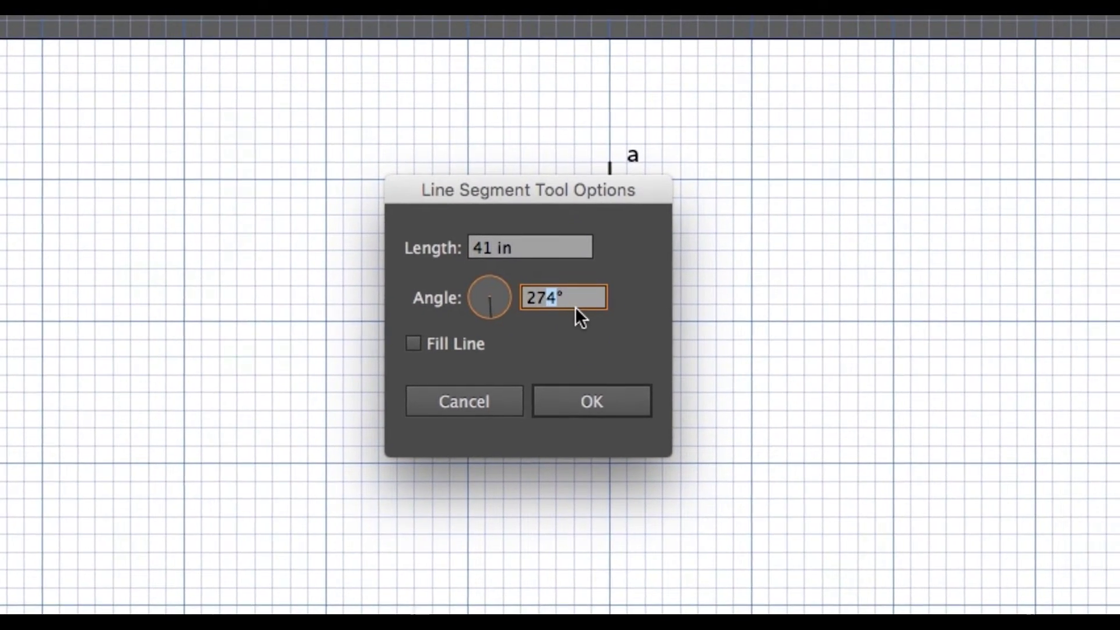
pyautogui.write('0')
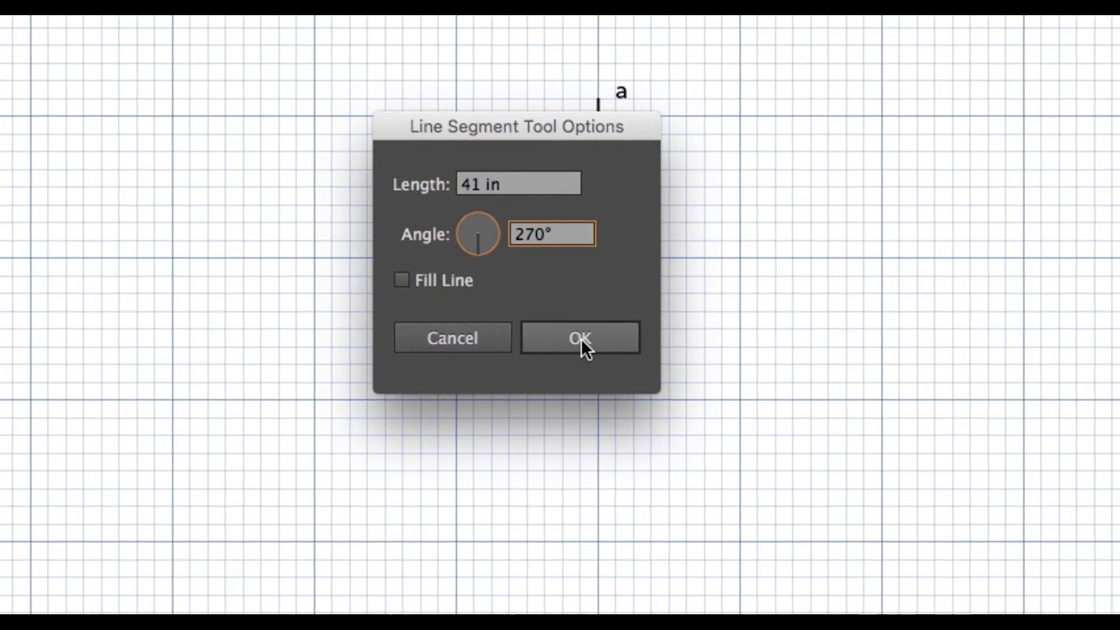
pyautogui.click(580, 345)
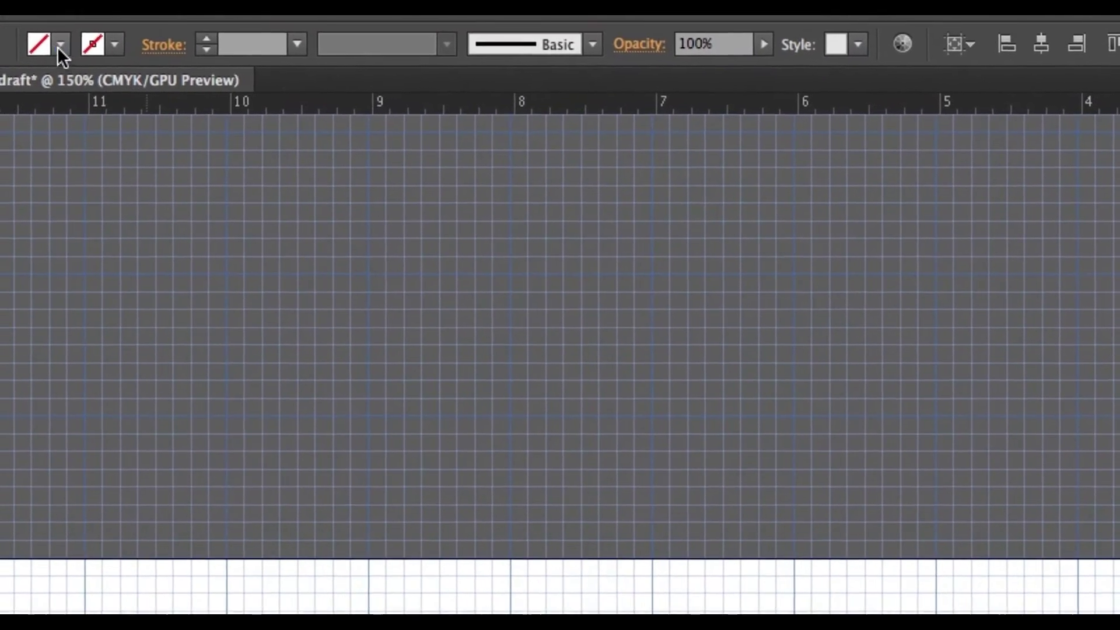
# Apply a black fill and a 1 pt black stroke to the long vertical line and deselect it.
pyautogui.click(54, 45)
pyautogui.click(24, 61)
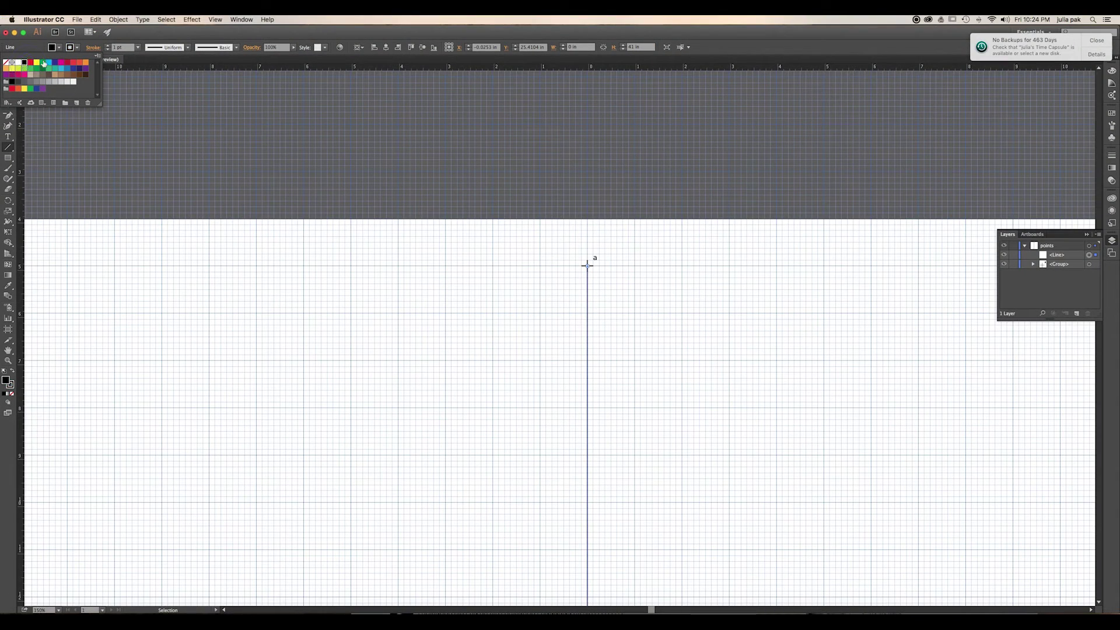
pyautogui.click(561, 310)
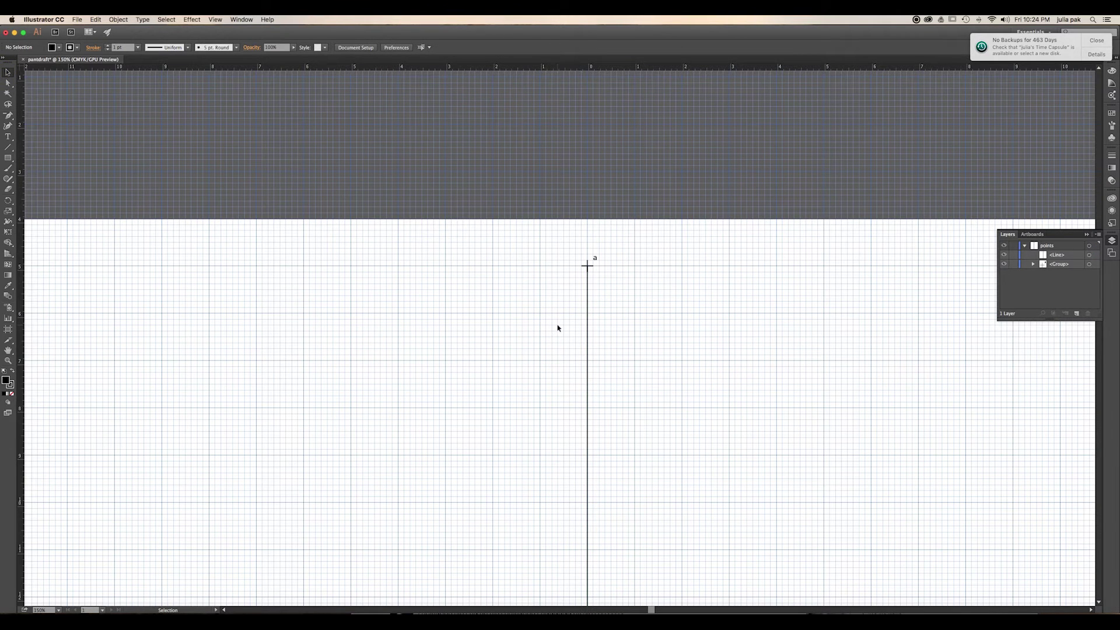
# Inspect the long vertical line along its full length, from point a down to its lower end and back.
pyautogui.moveTo(620, 399); pyautogui.dragTo(594, 284)
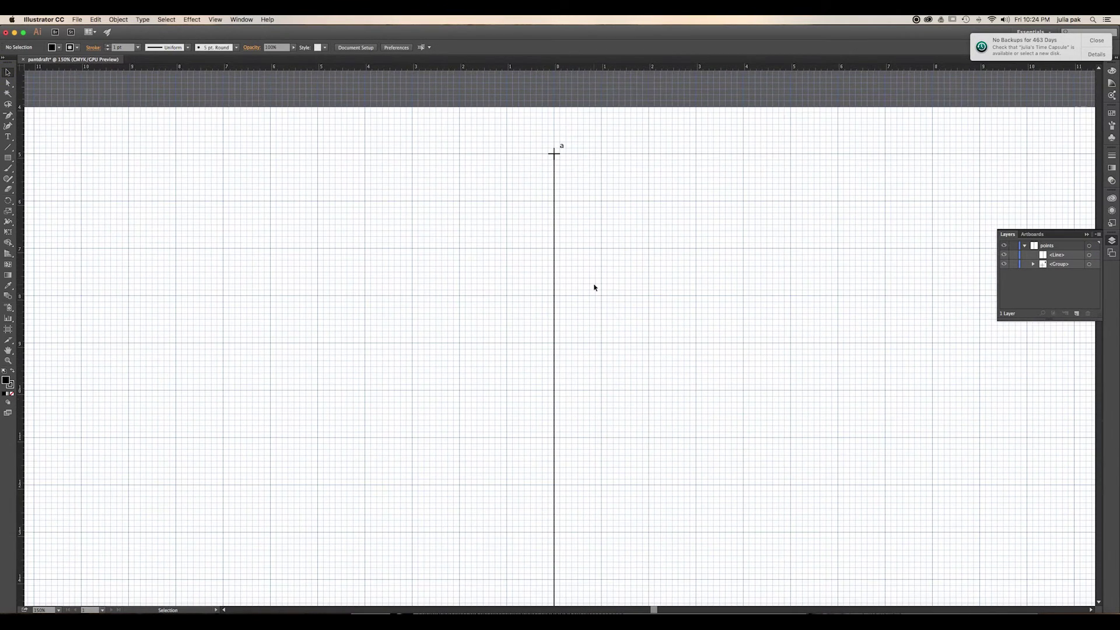
pyautogui.press('super+minus')
pyautogui.press('super+minus')
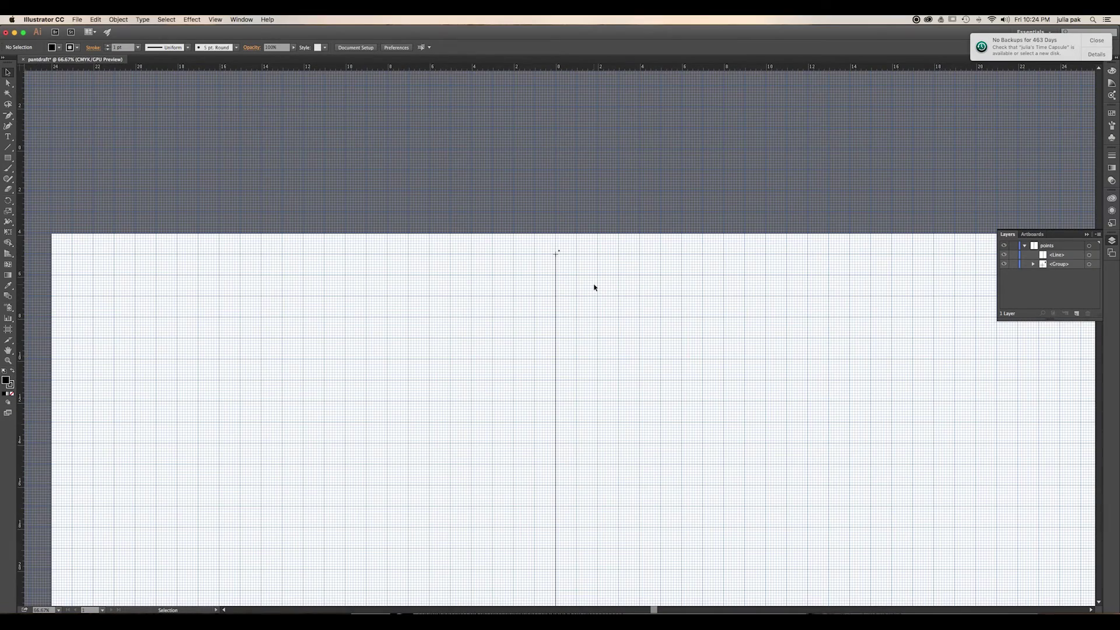
pyautogui.scroll(-10, 571, 426)
pyautogui.hscroll(5, 572, 425)
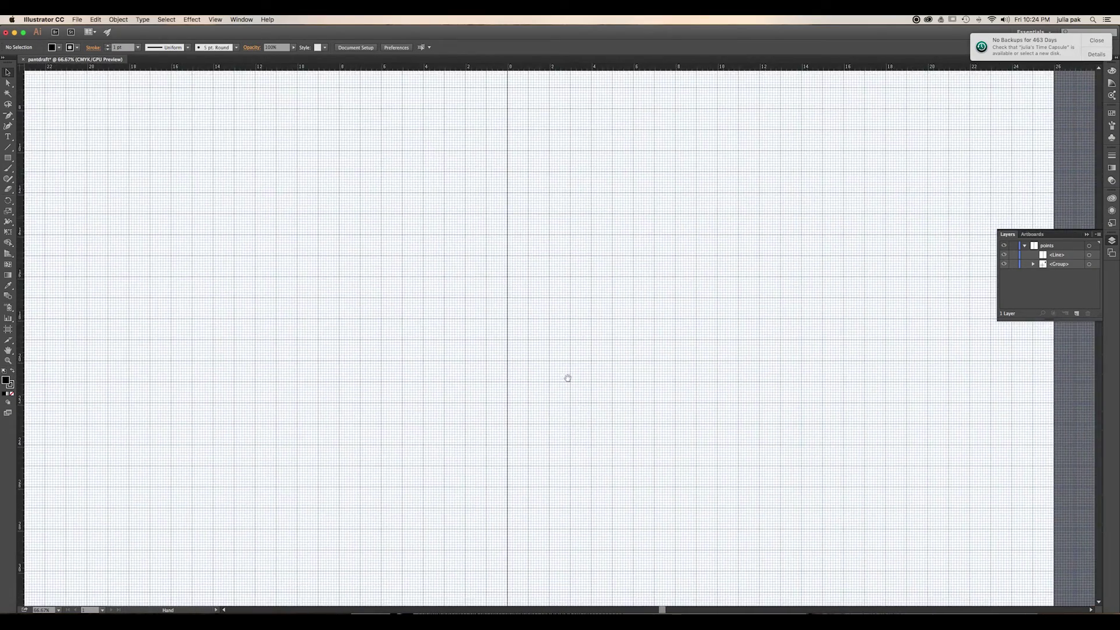
pyautogui.hscroll(-5, 565, 425)
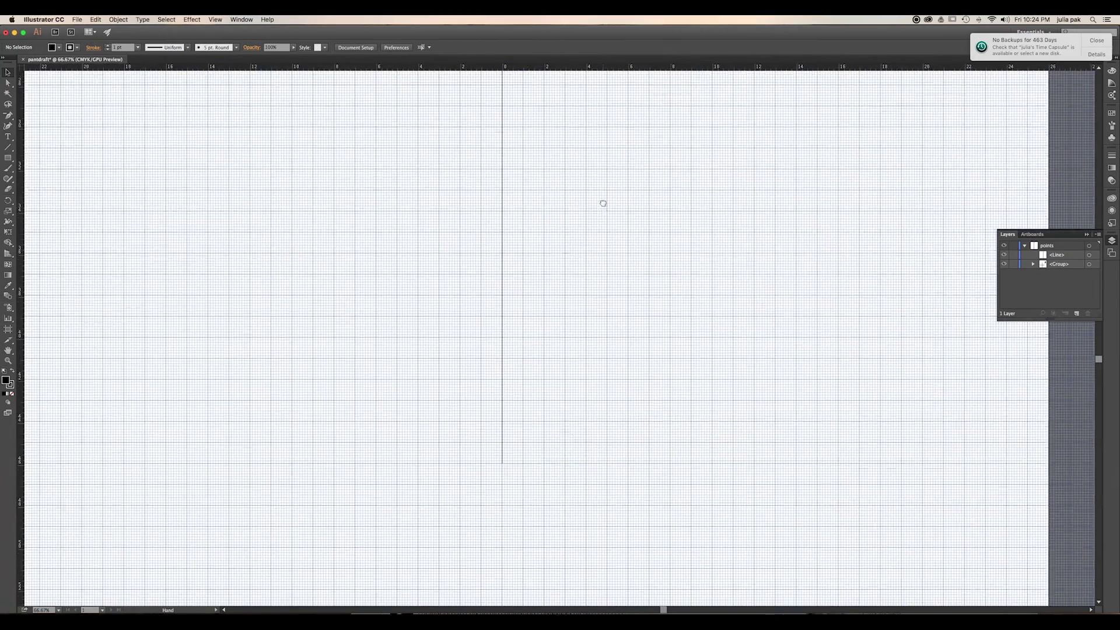
pyautogui.scroll(5, 629, 398)
pyautogui.hscroll(-2, 629, 398)
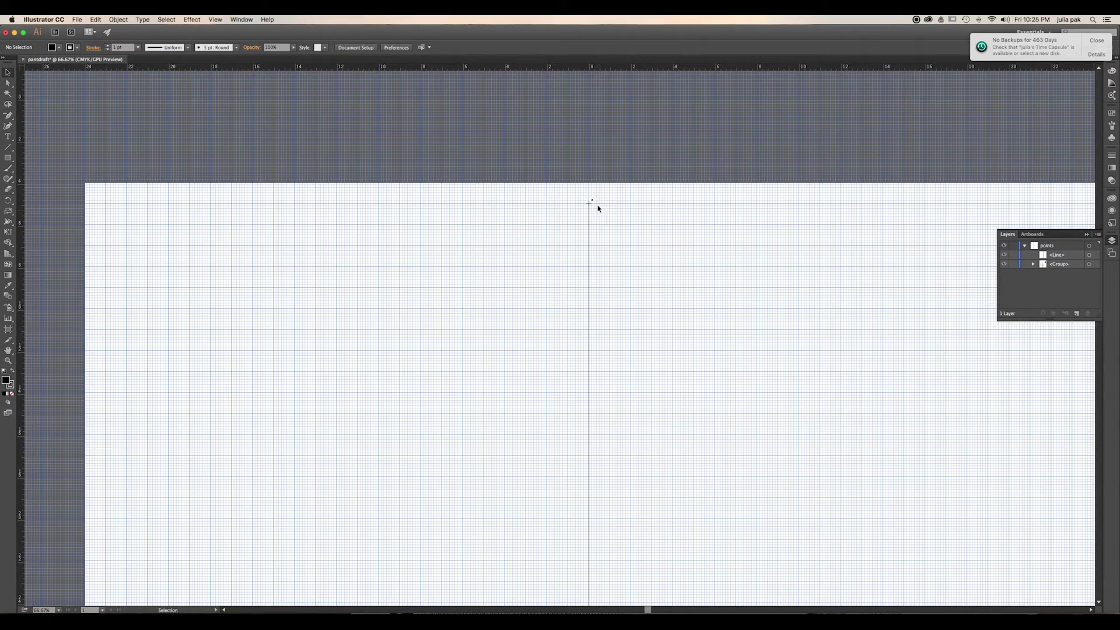
# Place a copy of the point a marker 41 in straight down, with 0 in horizontal offset and a 270° angle.
pyautogui.press('super+equal')
pyautogui.press('super+equal')
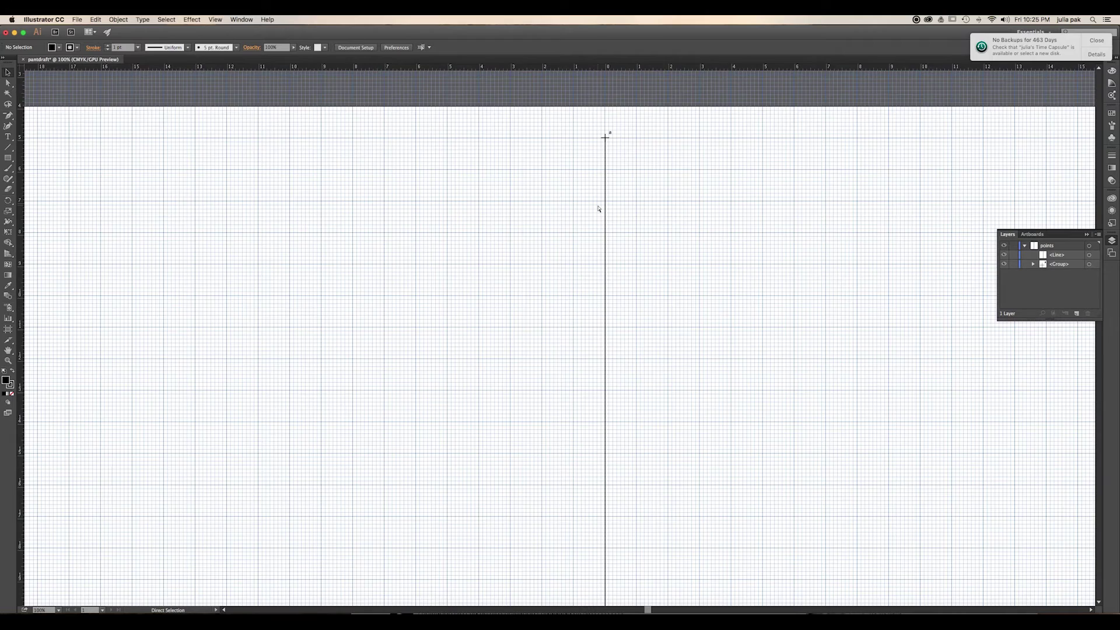
pyautogui.scroll(5, 710, 277)
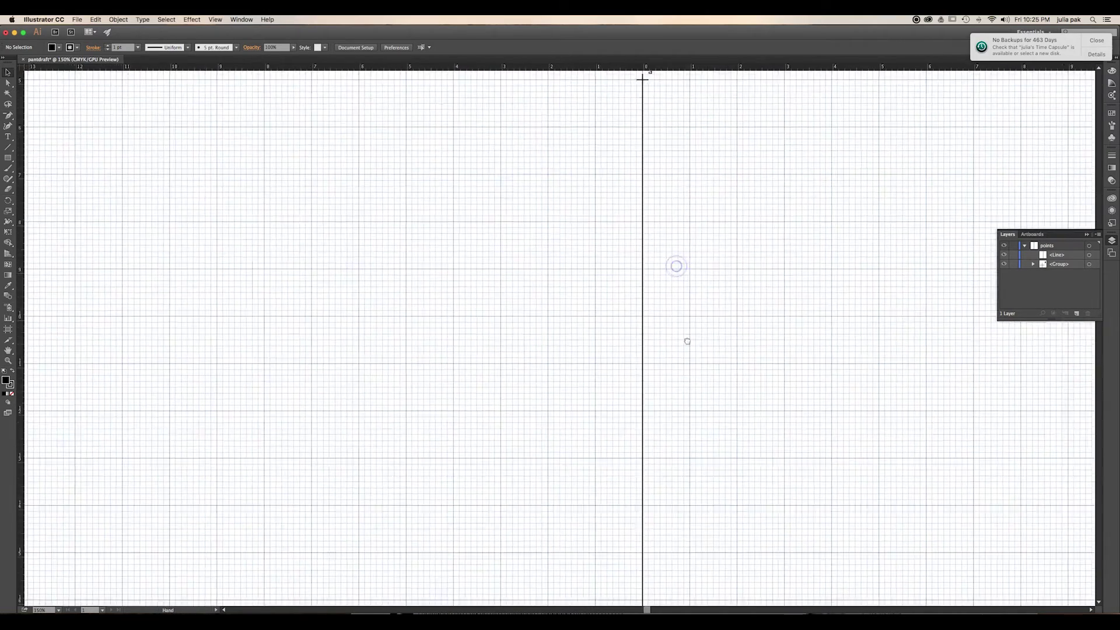
pyautogui.click(617, 278)
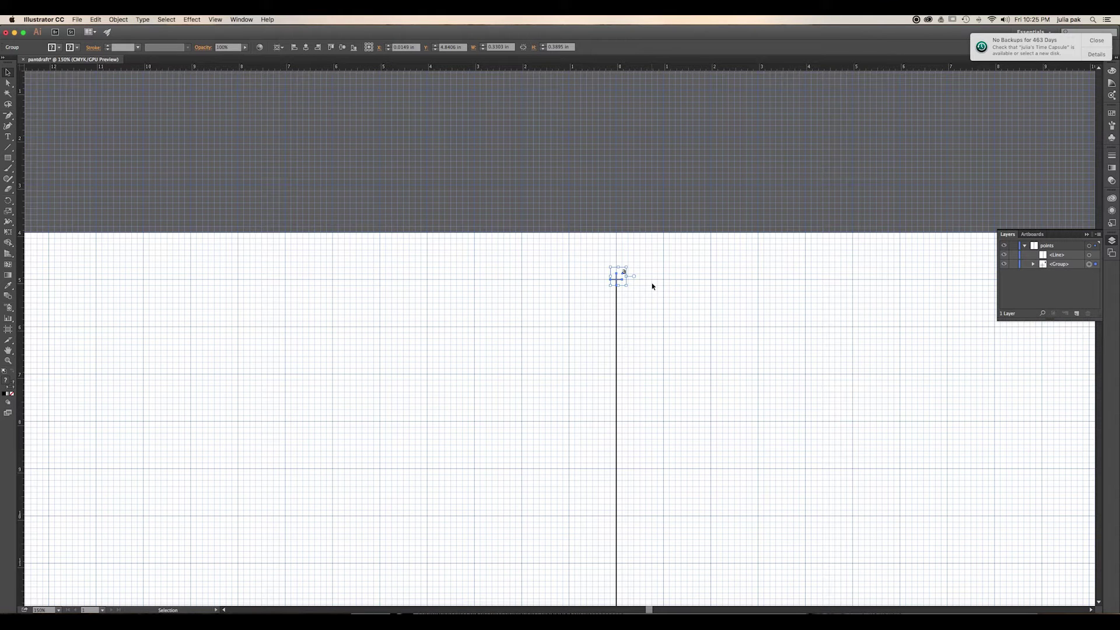
pyautogui.press('Return')
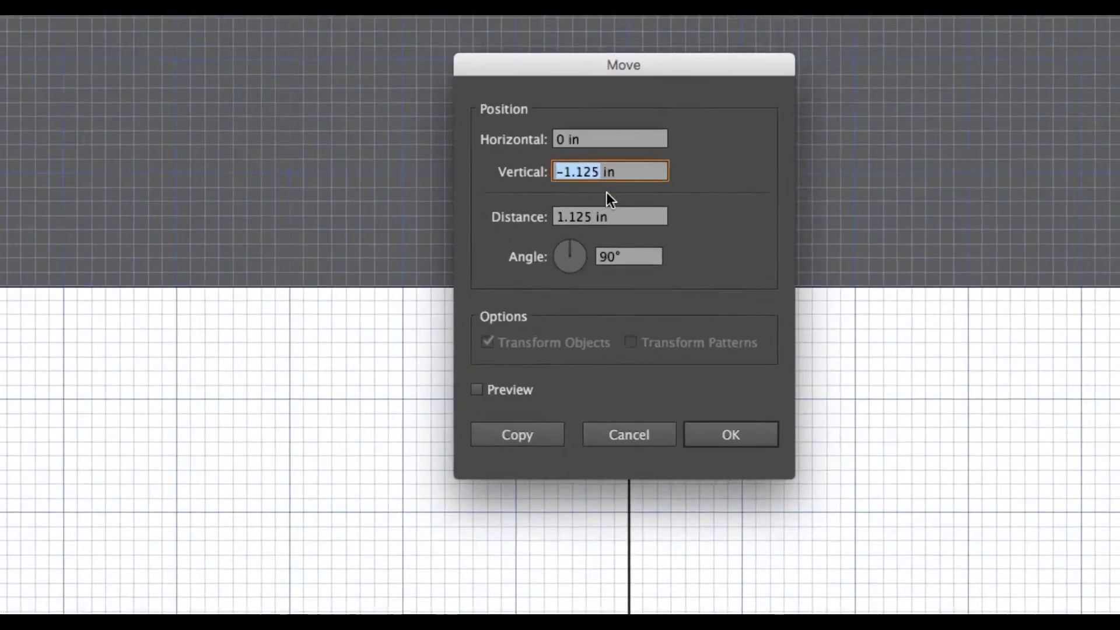
pyautogui.write('41')
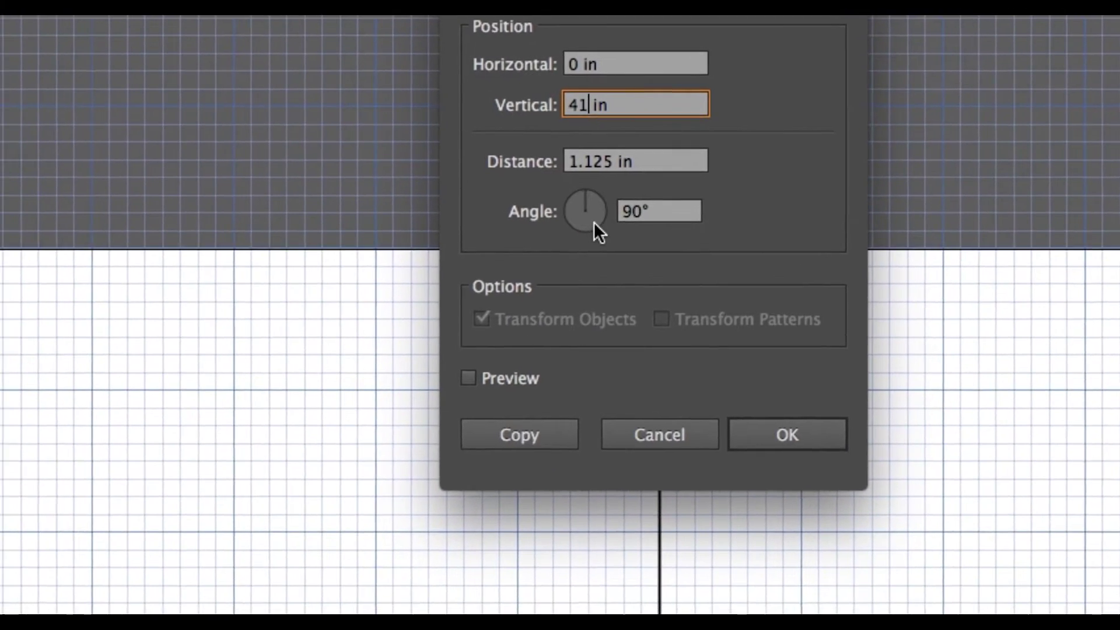
pyautogui.click(591, 223)
pyautogui.click(590, 223)
pyautogui.click(590, 223)
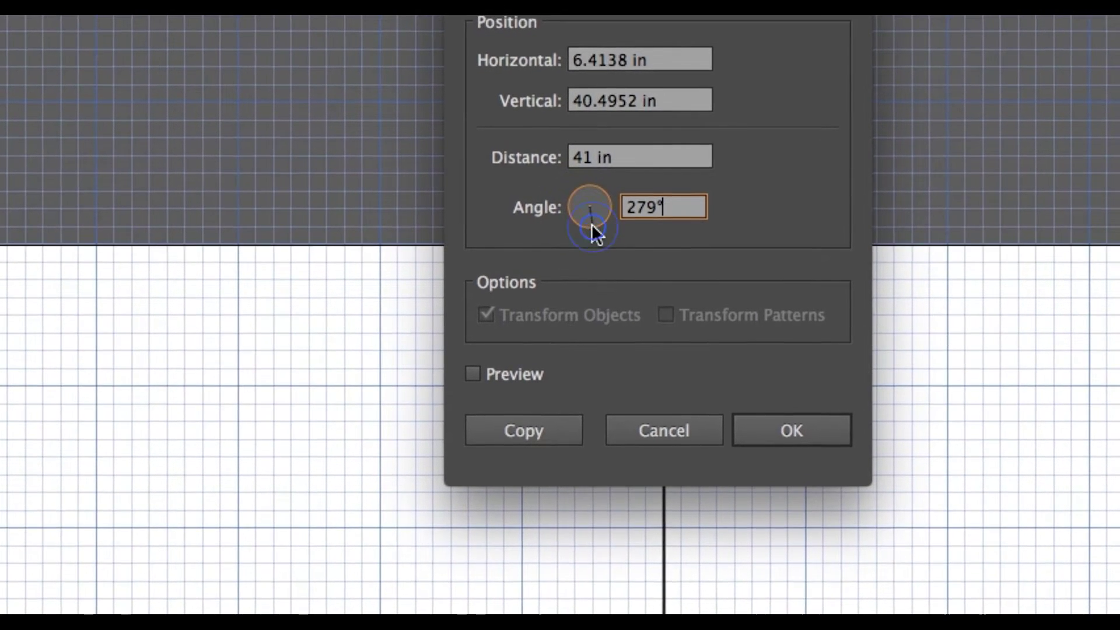
pyautogui.moveTo(610, 222); pyautogui.dragTo(632, 223)
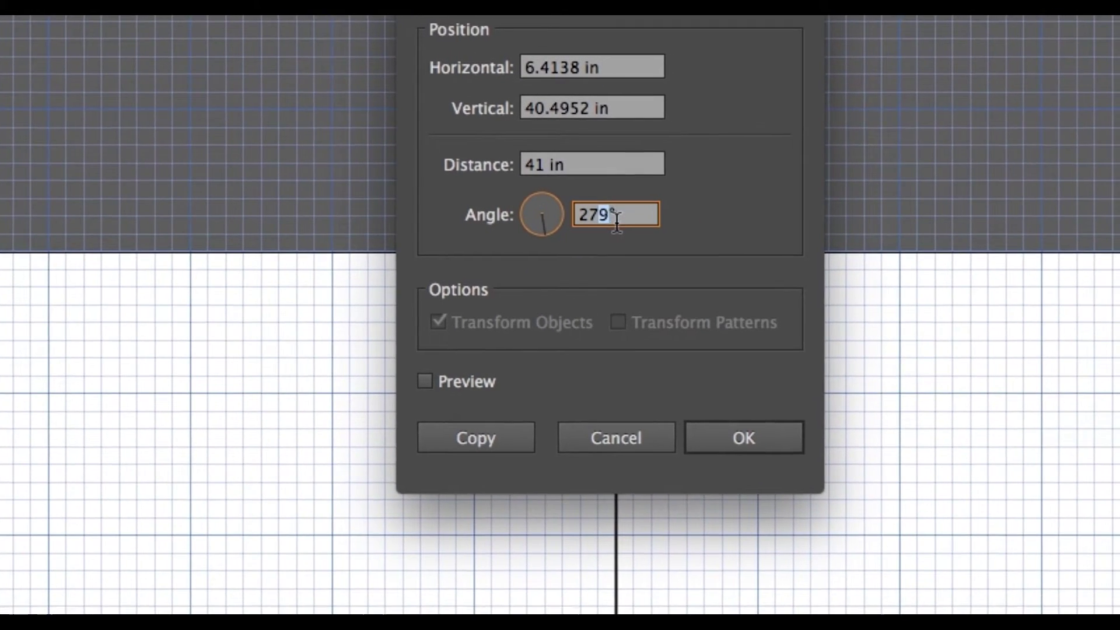
pyautogui.write('0')
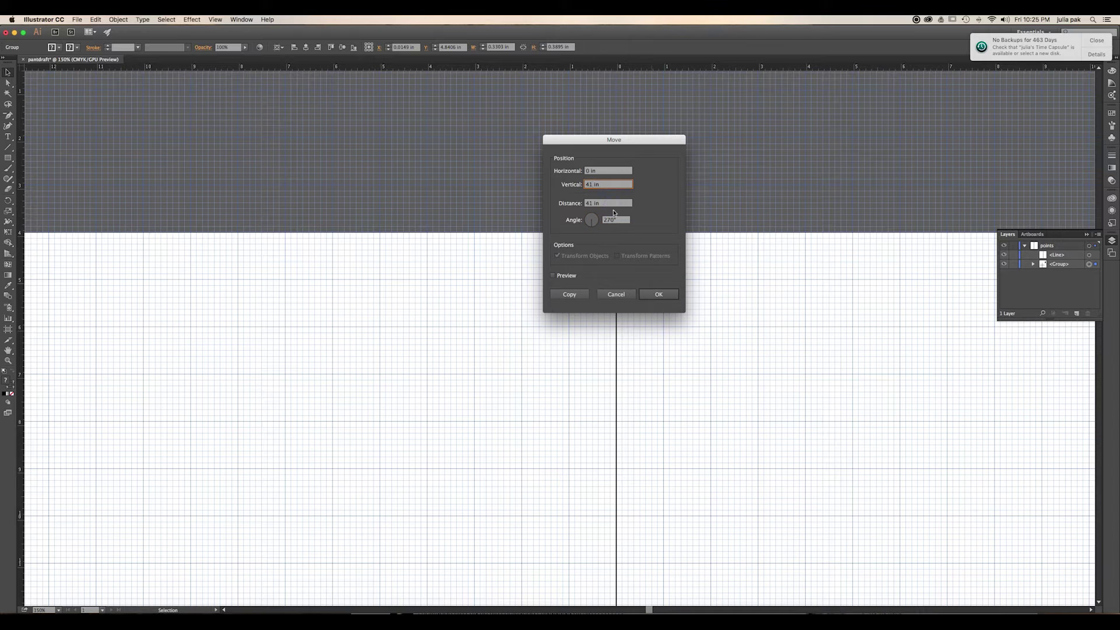
pyautogui.click(567, 296)
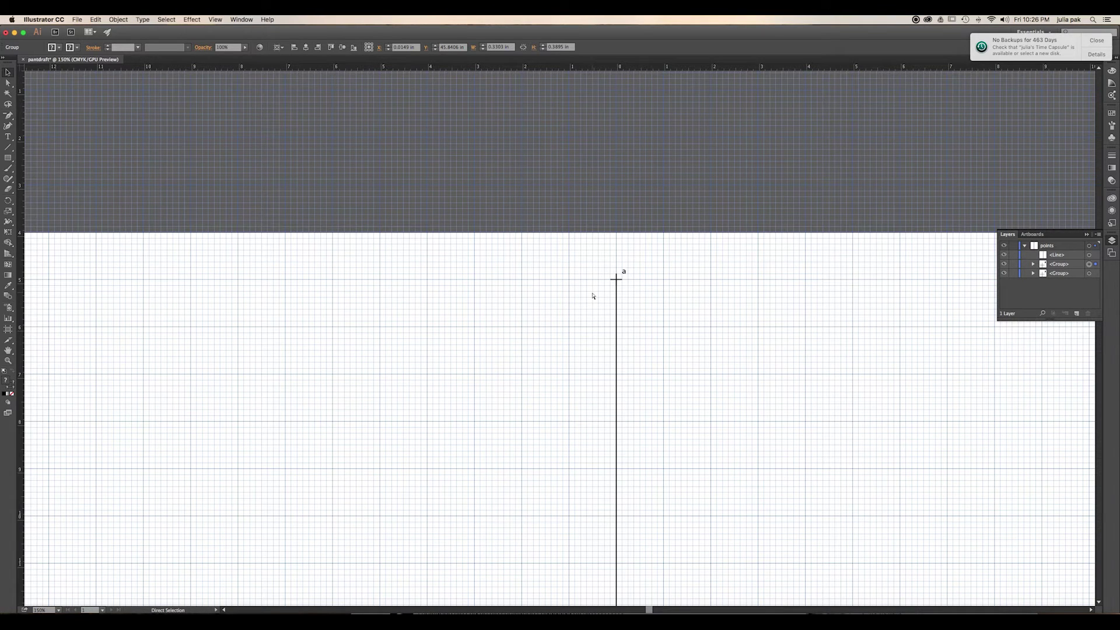
# Change the label of the copied marker at the lower end of the vertical line to b and deselect it.
pyautogui.press('super+minus')
pyautogui.press('super+minus')
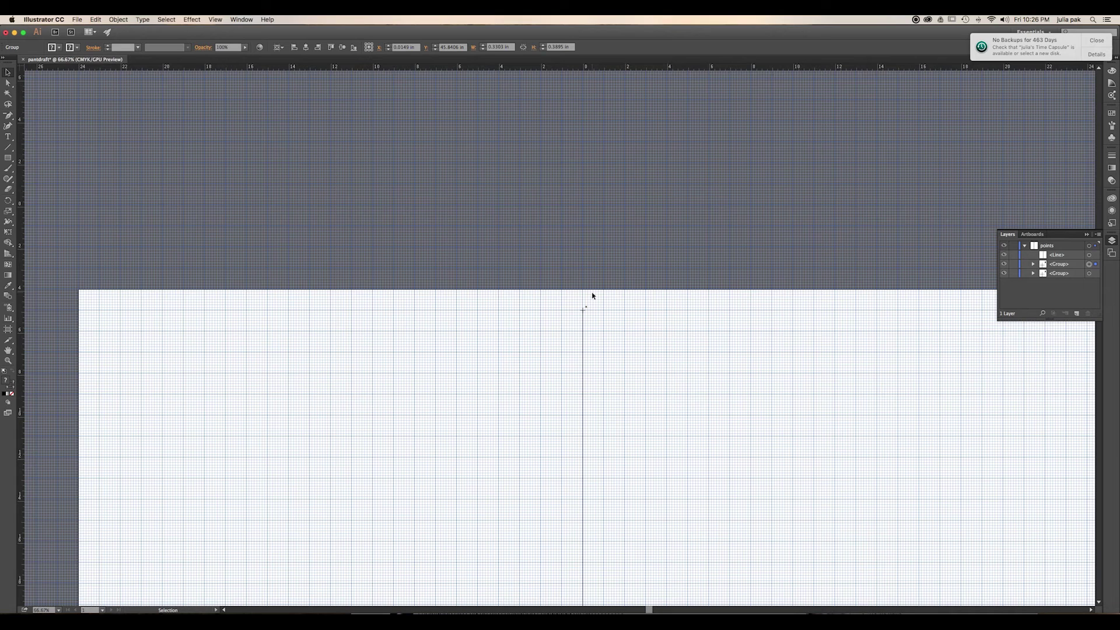
pyautogui.moveTo(752, 514); pyautogui.dragTo(731, 293)
pyautogui.moveTo(684, 546); pyautogui.dragTo(671, 273)
pyautogui.moveTo(654, 474); pyautogui.dragTo(624, 187)
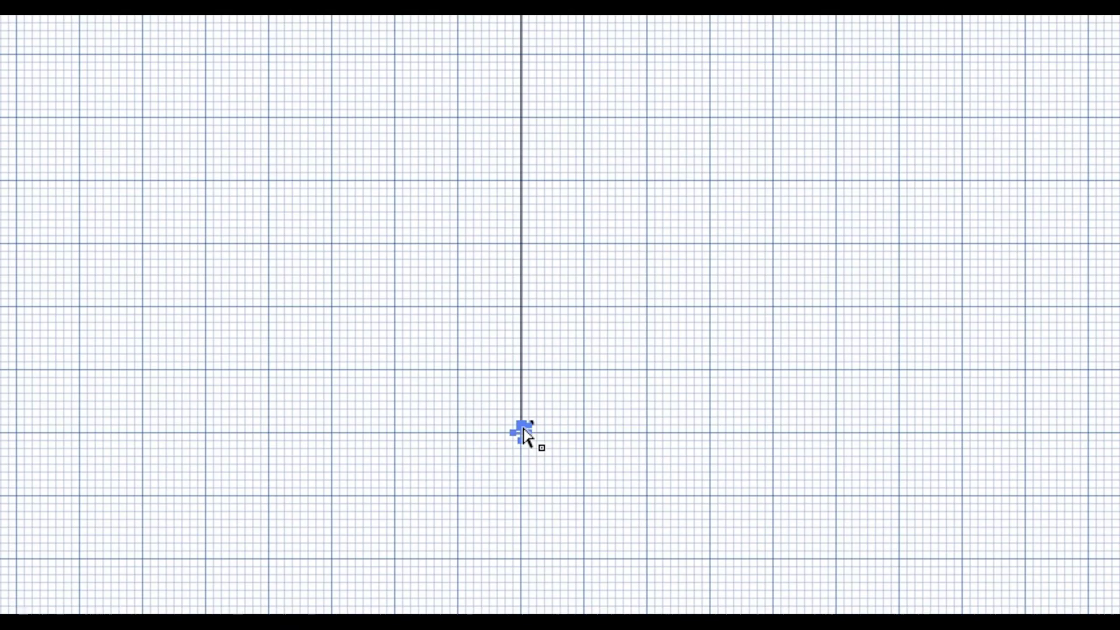
pyautogui.press('super+plus')
pyautogui.press('super+plus')
pyautogui.press('super+plus')
pyautogui.moveTo(788, 518); pyautogui.dragTo(790, 260)
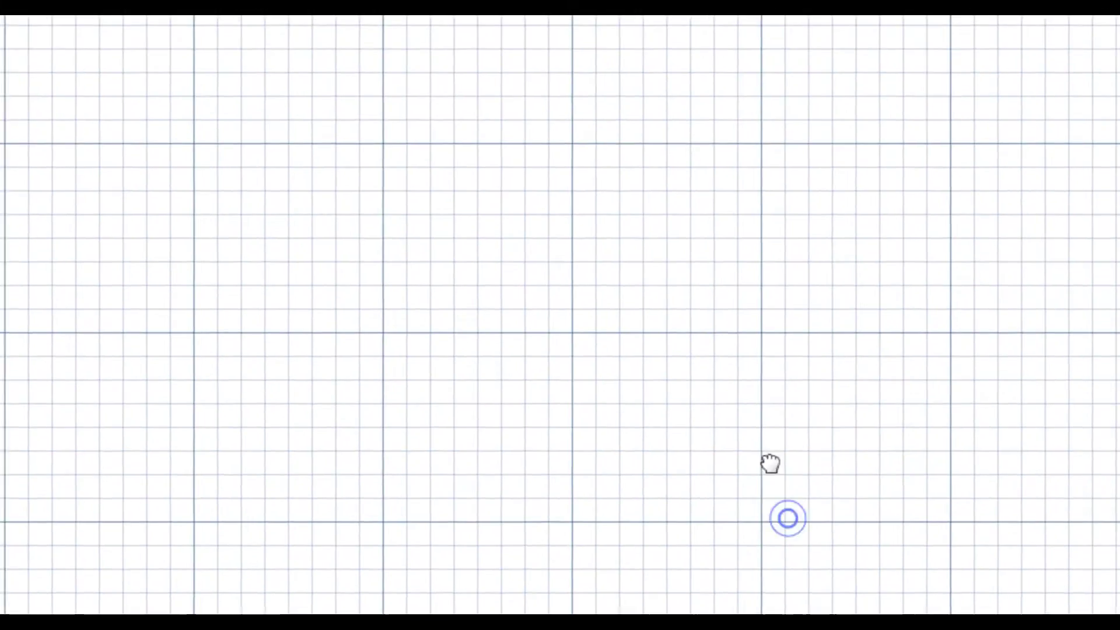
pyautogui.moveTo(338, 528); pyautogui.dragTo(821, 299)
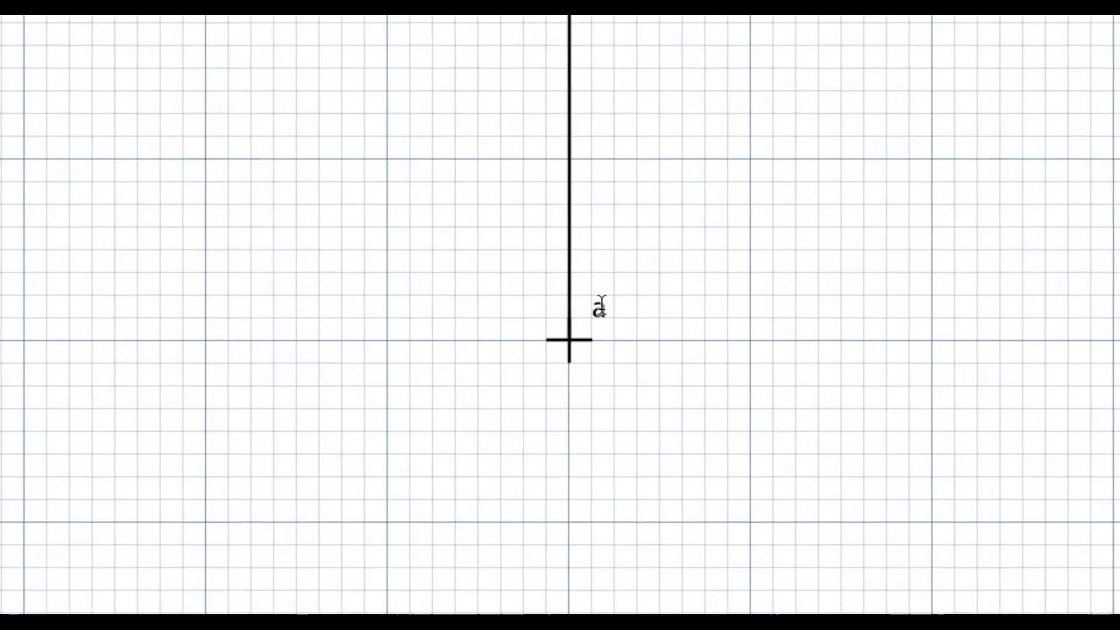
pyautogui.click(603, 309)
pyautogui.click(603, 309)
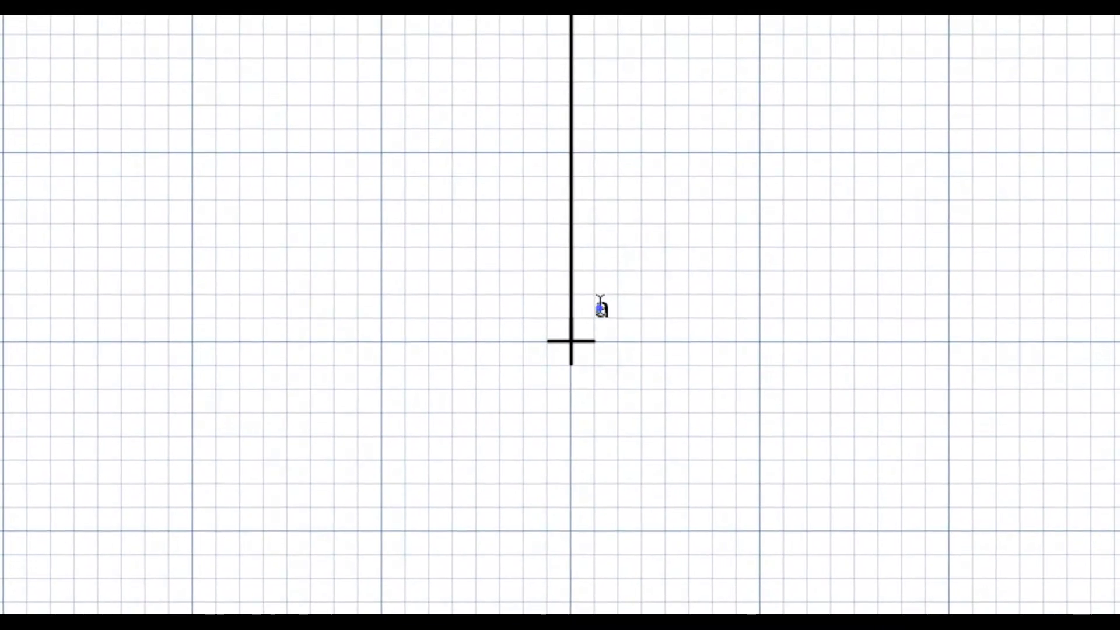
pyautogui.doubleClick(599, 311)
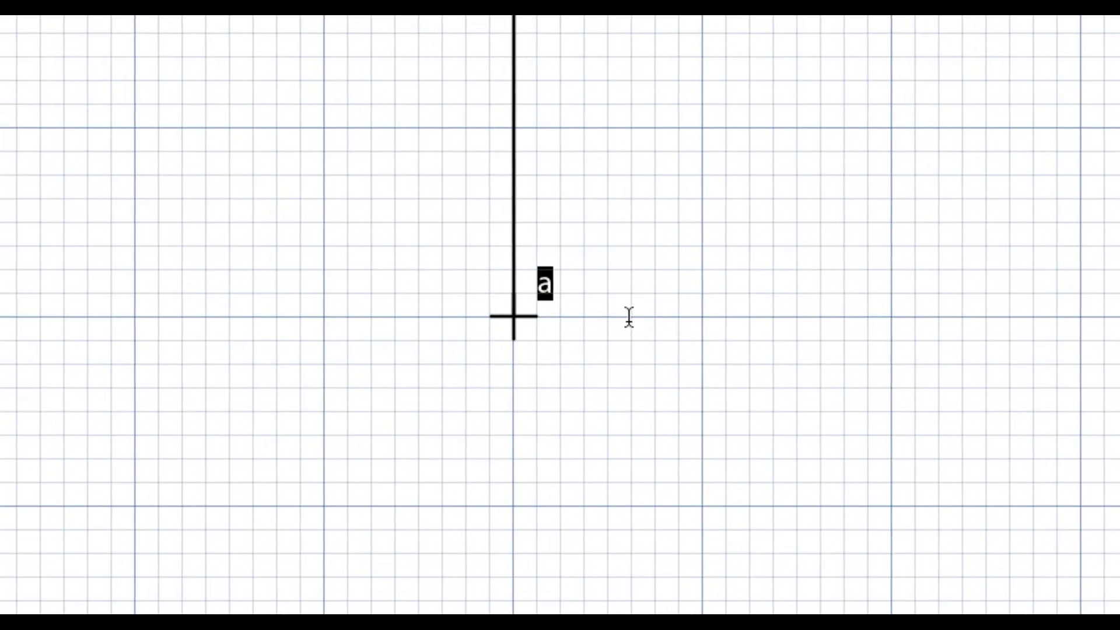
pyautogui.write('b')
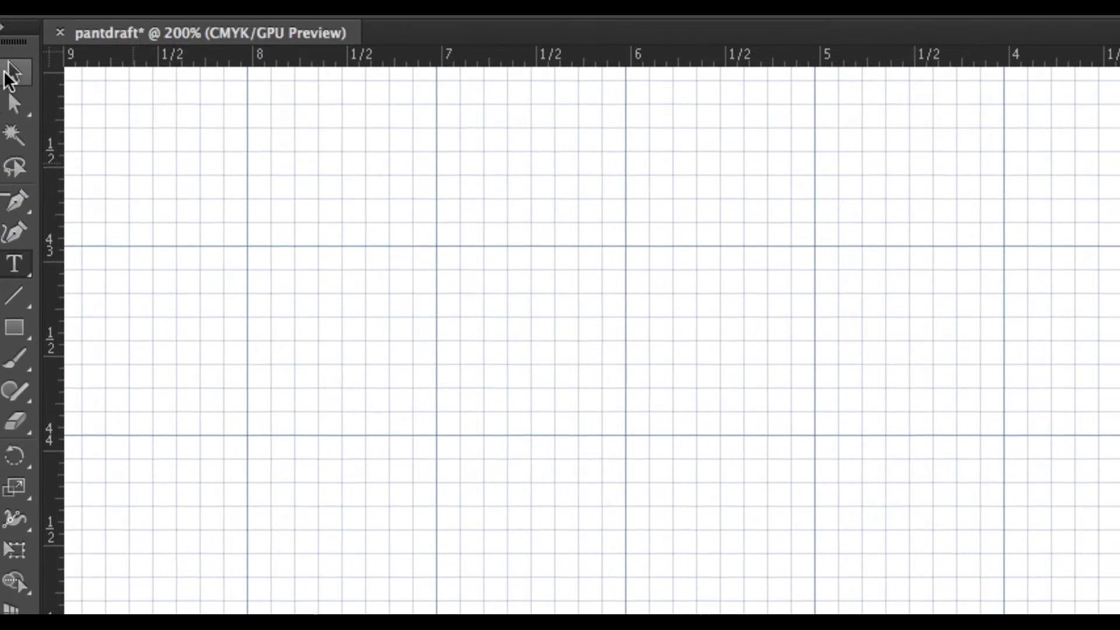
pyautogui.click(12, 70)
pyautogui.click(395, 227)
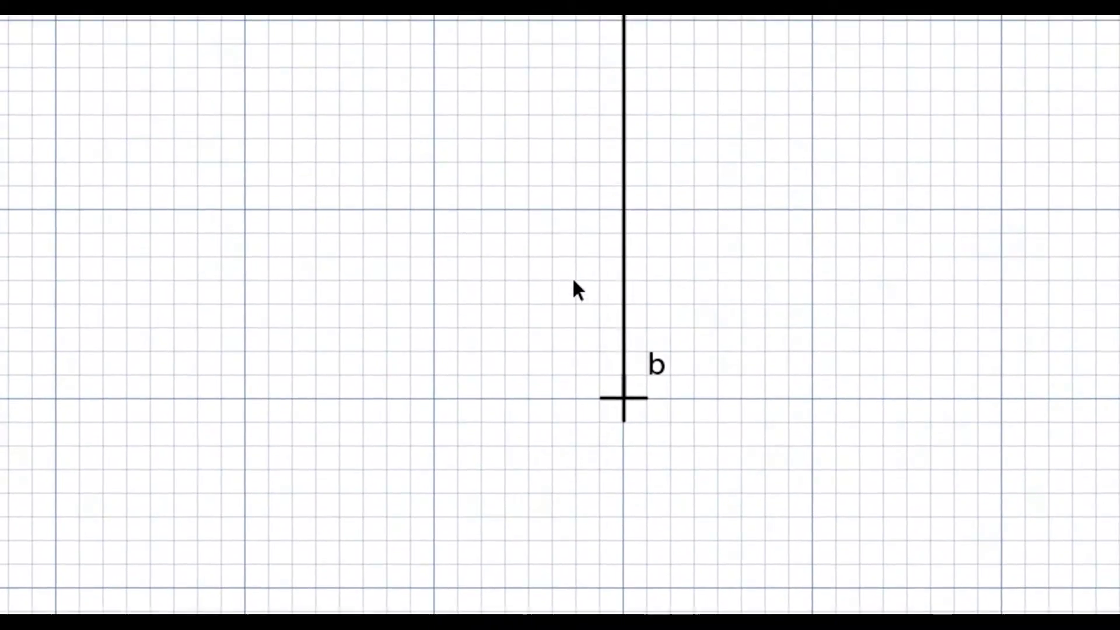
# Place a copy of the point a marker 9 in straight down the vertical line.
pyautogui.press('space')
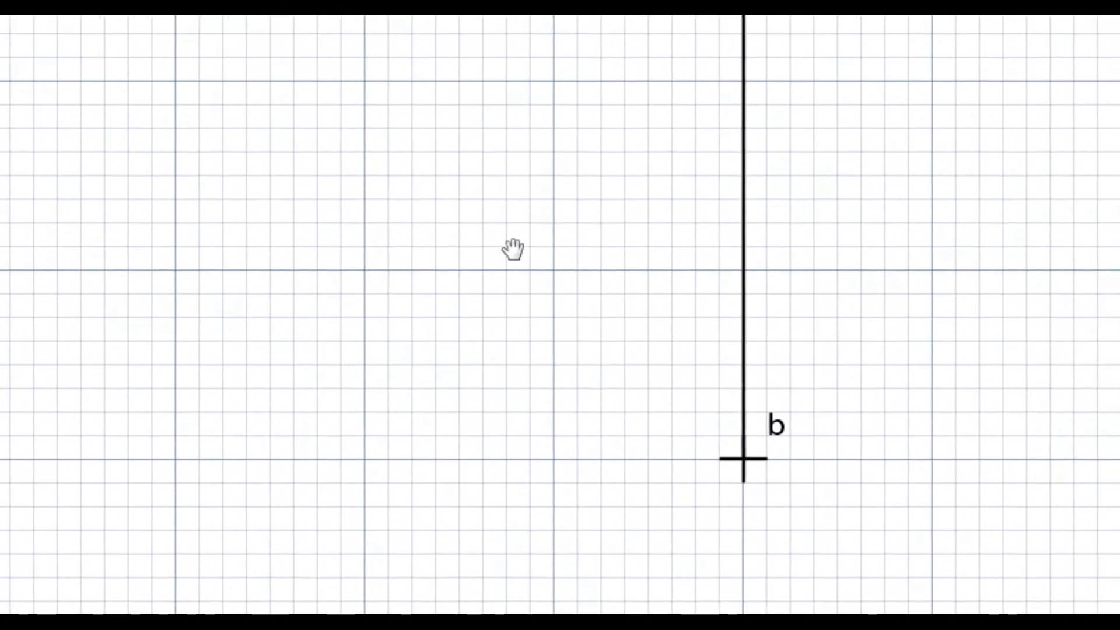
pyautogui.moveTo(530, 375); pyautogui.dragTo(557, 553)
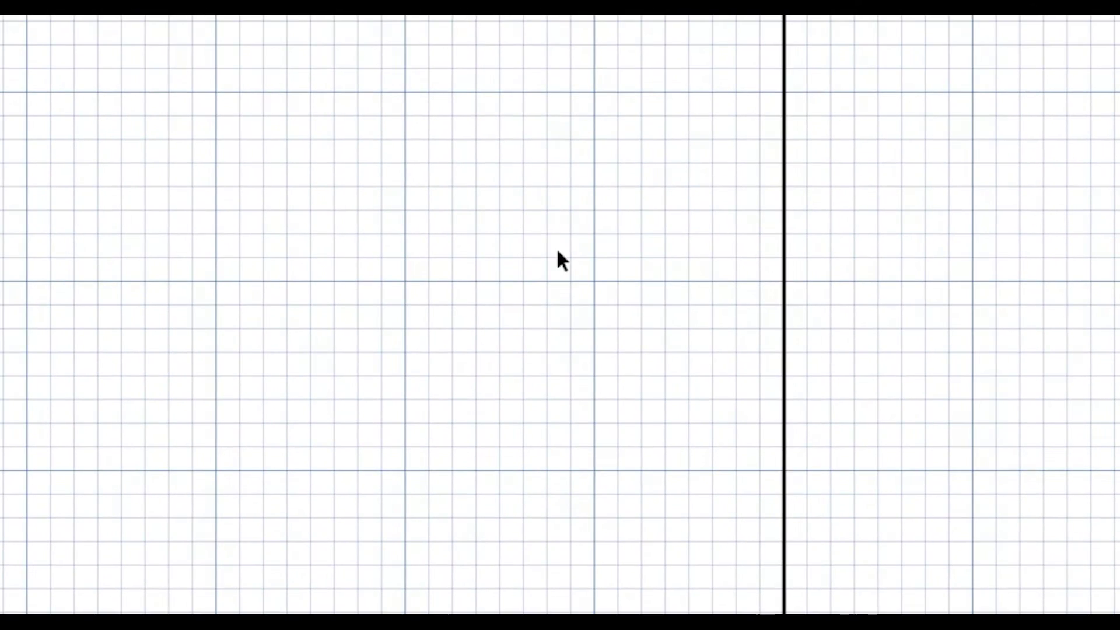
pyautogui.scroll(-2, 558, 257)
pyautogui.press('space')
pyautogui.moveTo(590, 235); pyautogui.dragTo(586, 352)
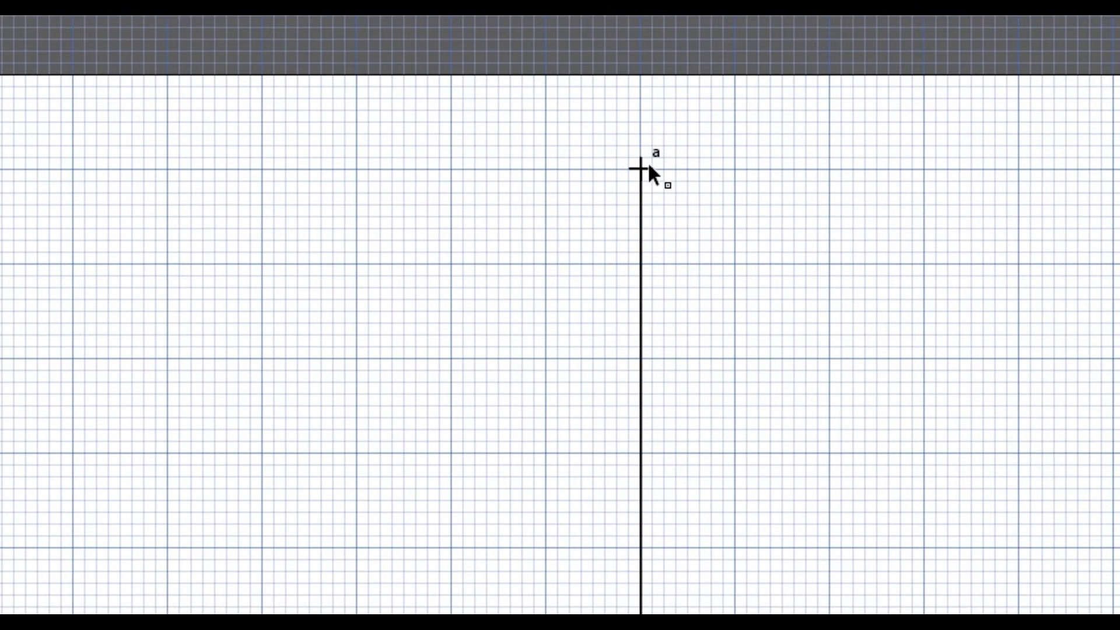
pyautogui.click(649, 164)
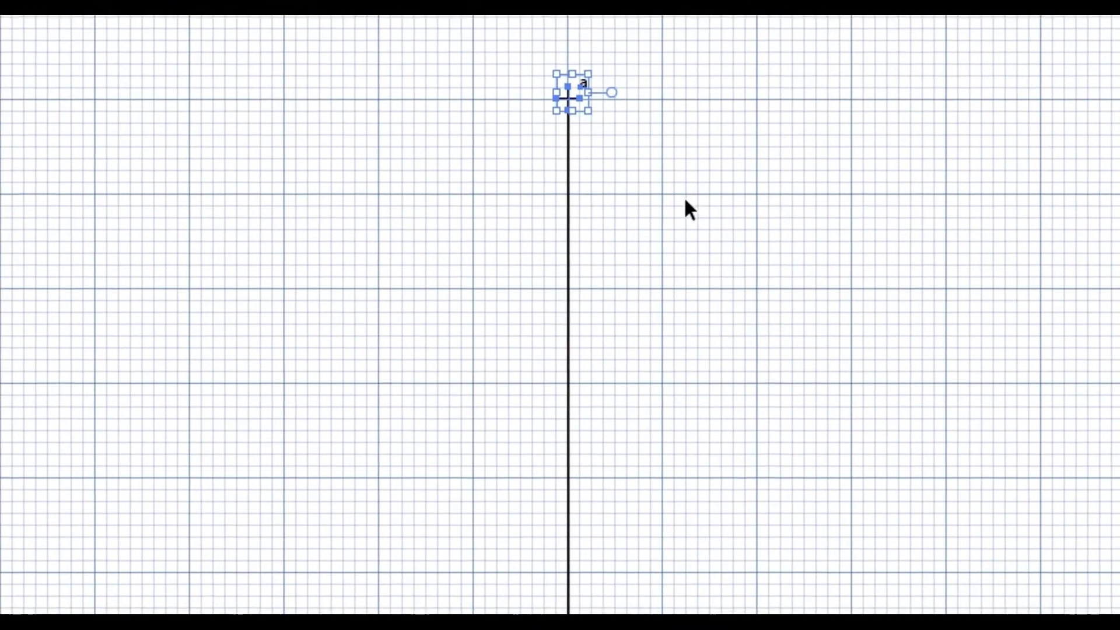
pyautogui.press('Return')
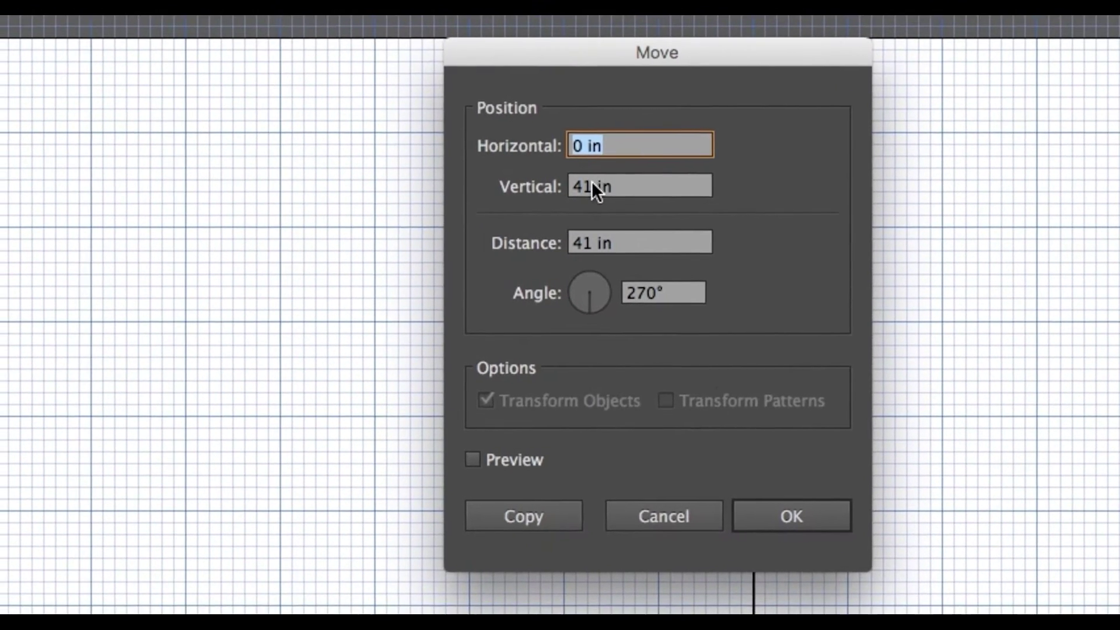
pyautogui.doubleClick(554, 199)
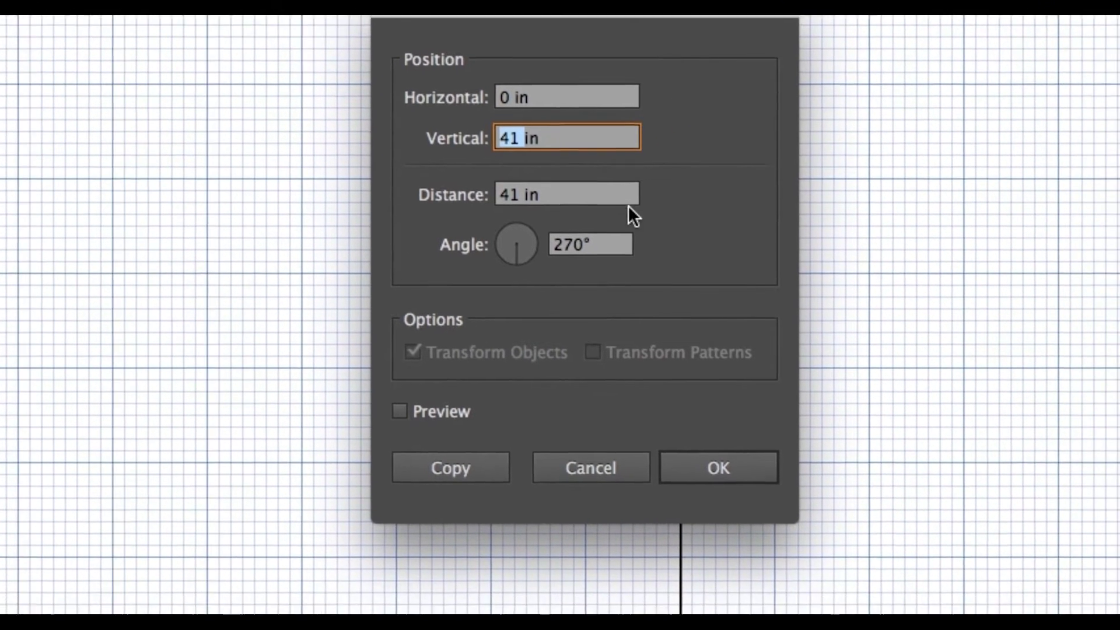
pyautogui.write('9')
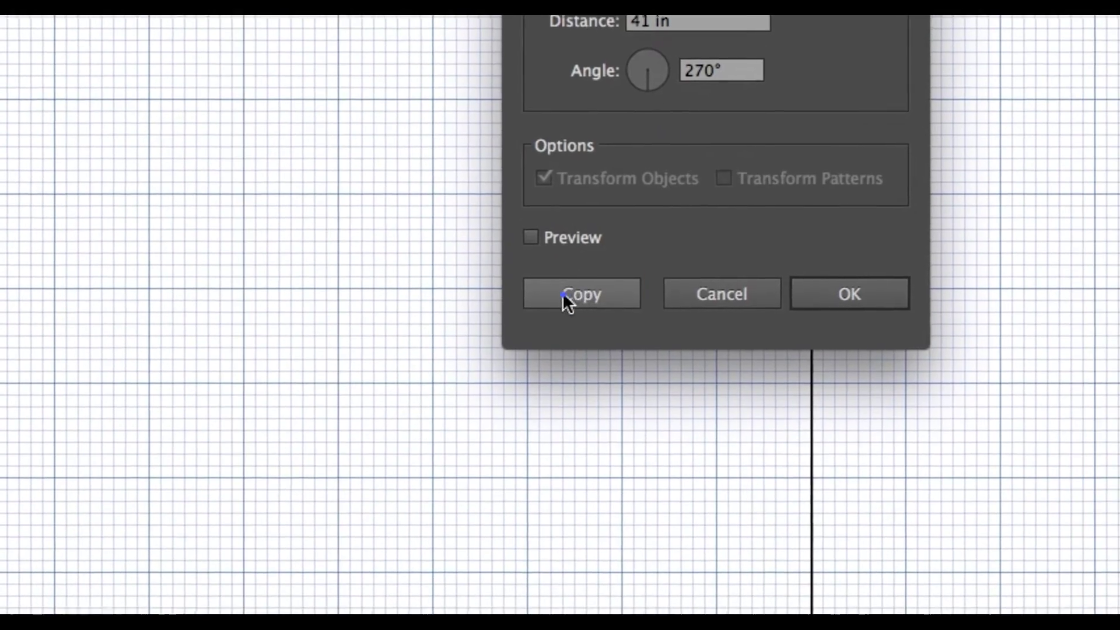
pyautogui.click(523, 466)
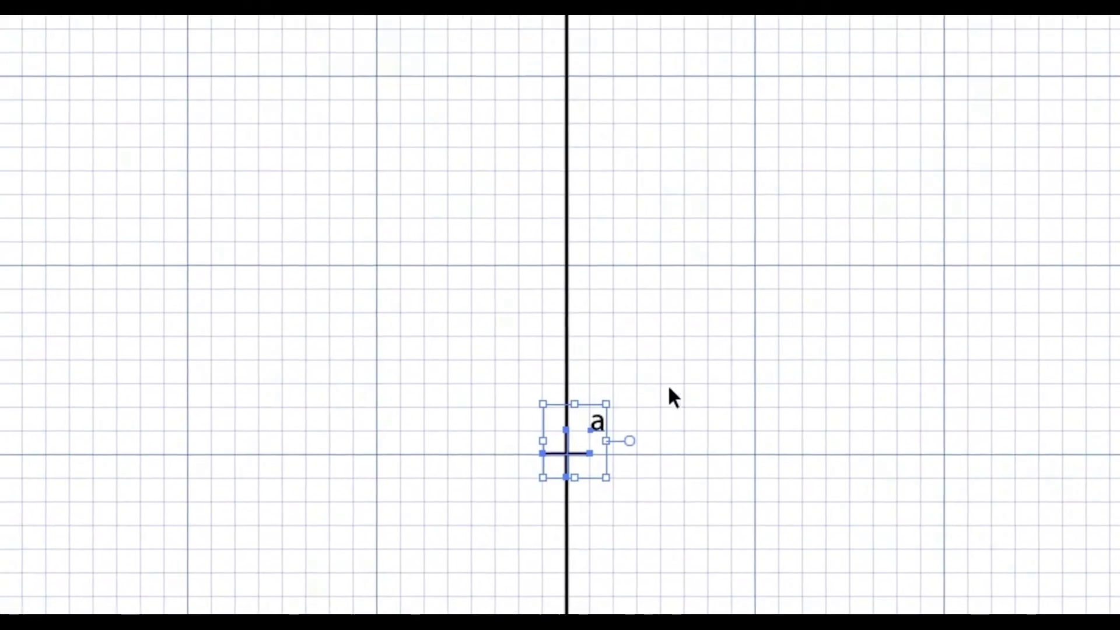
# Change the label of the new marker 9 in below point a to d and deselect it.
pyautogui.click(728, 330)
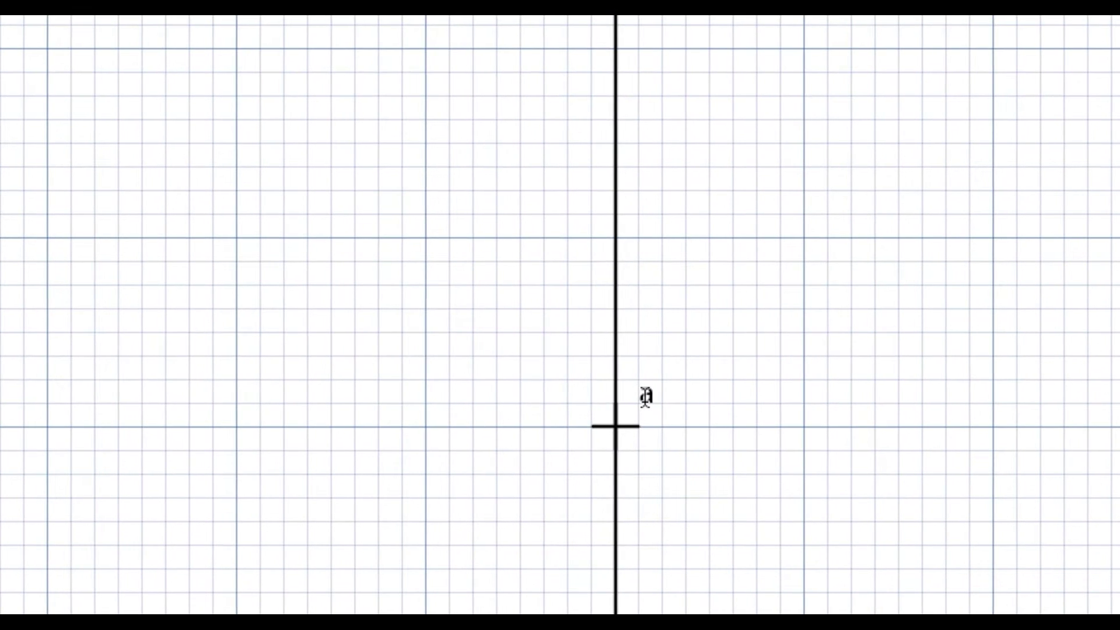
pyautogui.click(642, 402)
pyautogui.doubleClick(645, 399)
pyautogui.write('d')
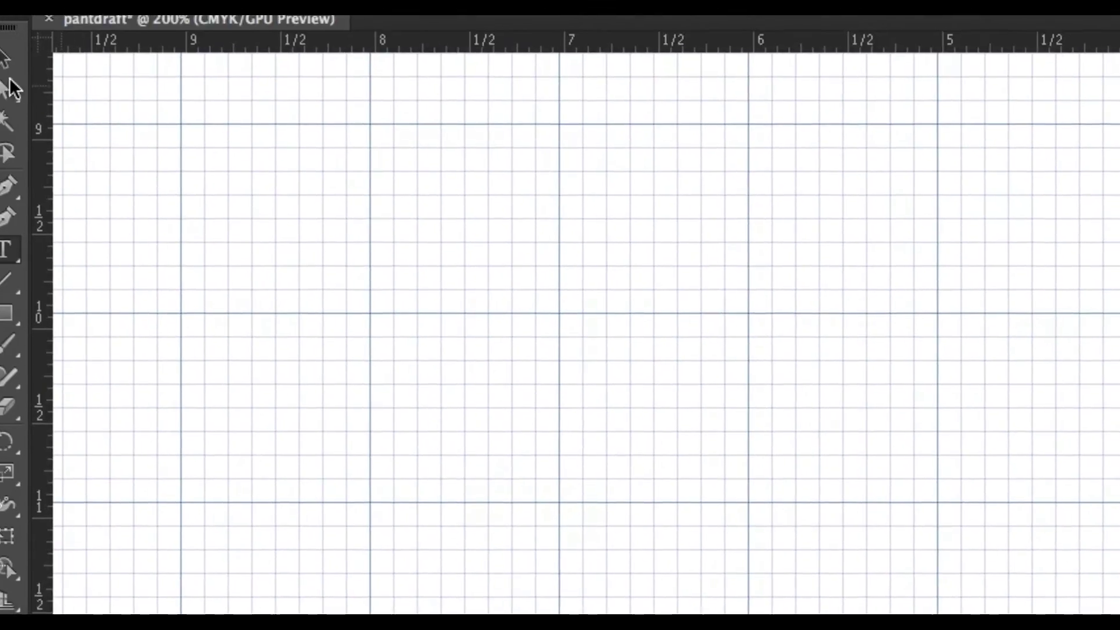
pyautogui.click(9, 75)
pyautogui.click(500, 325)
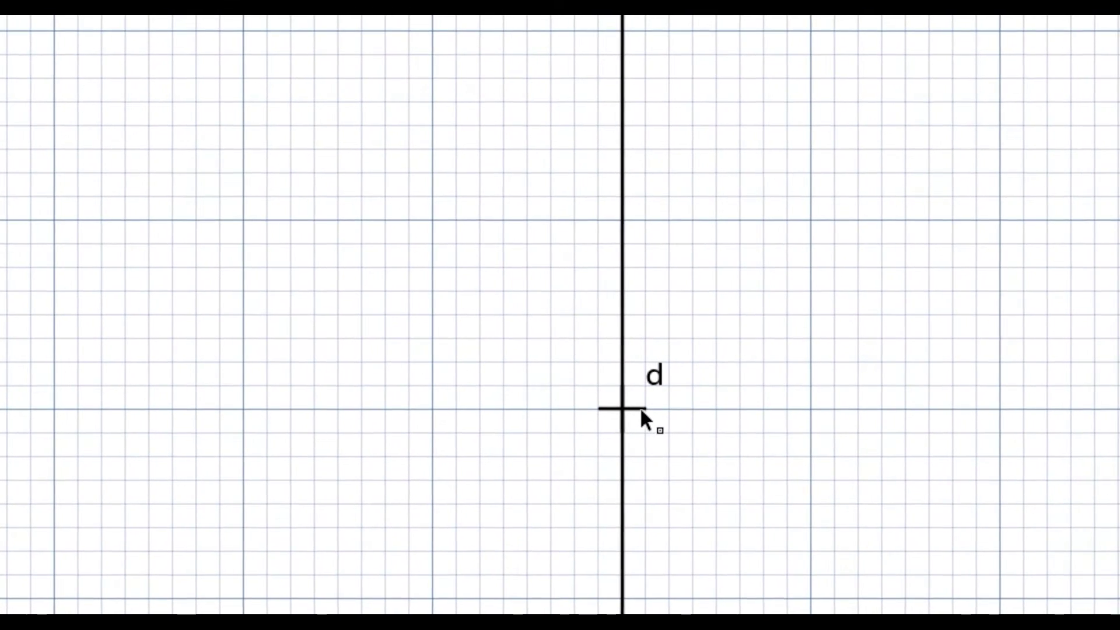
# Try to place a copy of the point d marker with 0 in horizontal offset, 3 in vertical offset and a 90° angle.
pyautogui.click(639, 407)
pyautogui.click(640, 407)
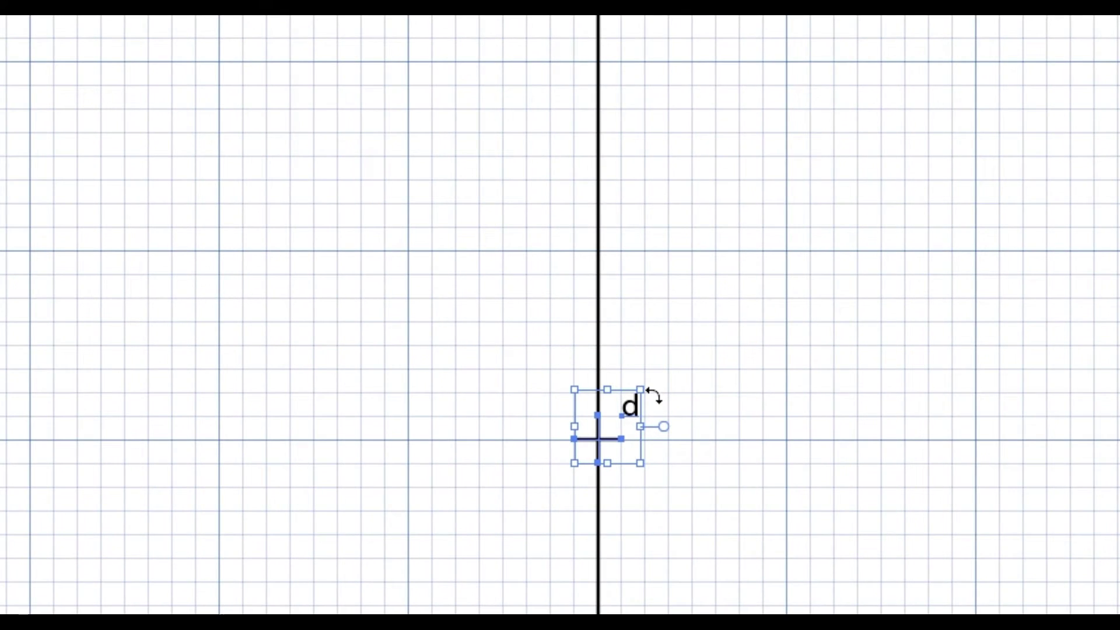
pyautogui.press('Return')
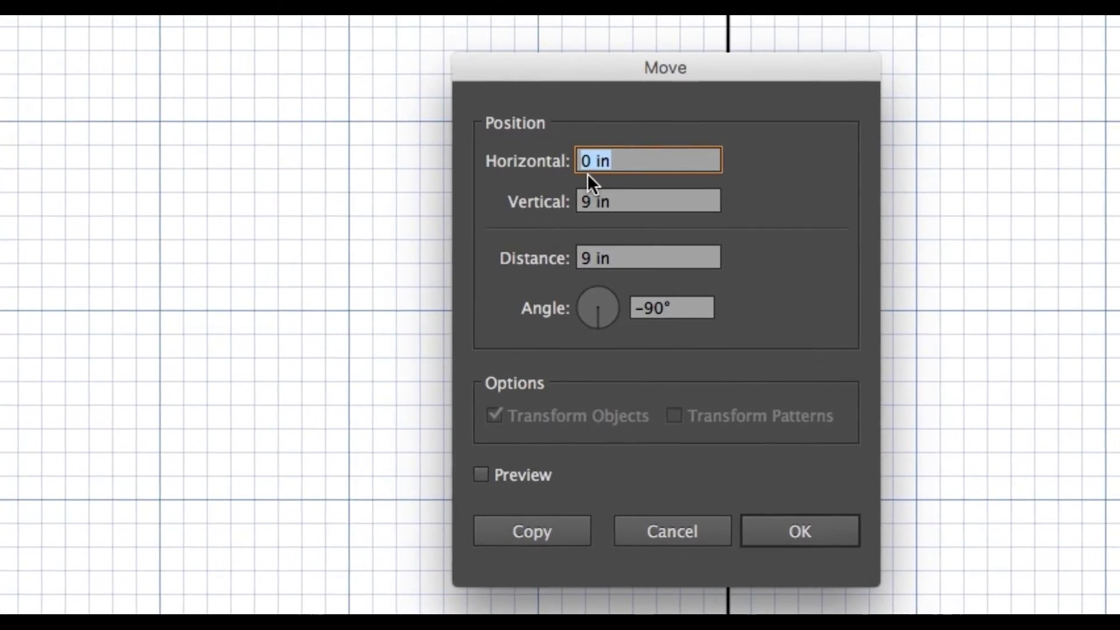
pyautogui.doubleClick(584, 201)
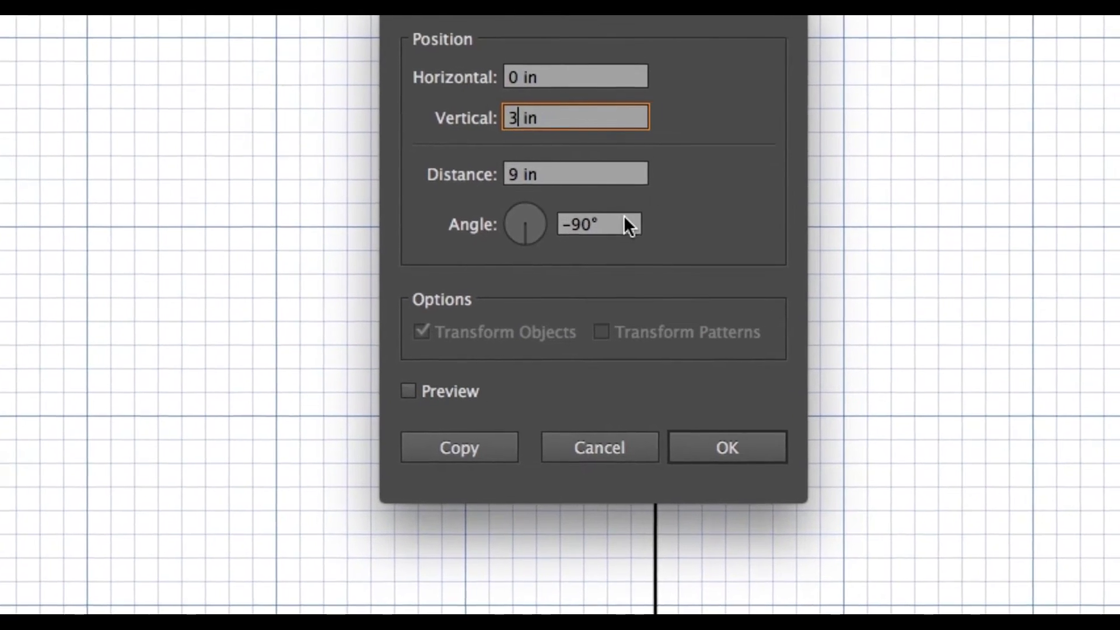
pyautogui.write('3')
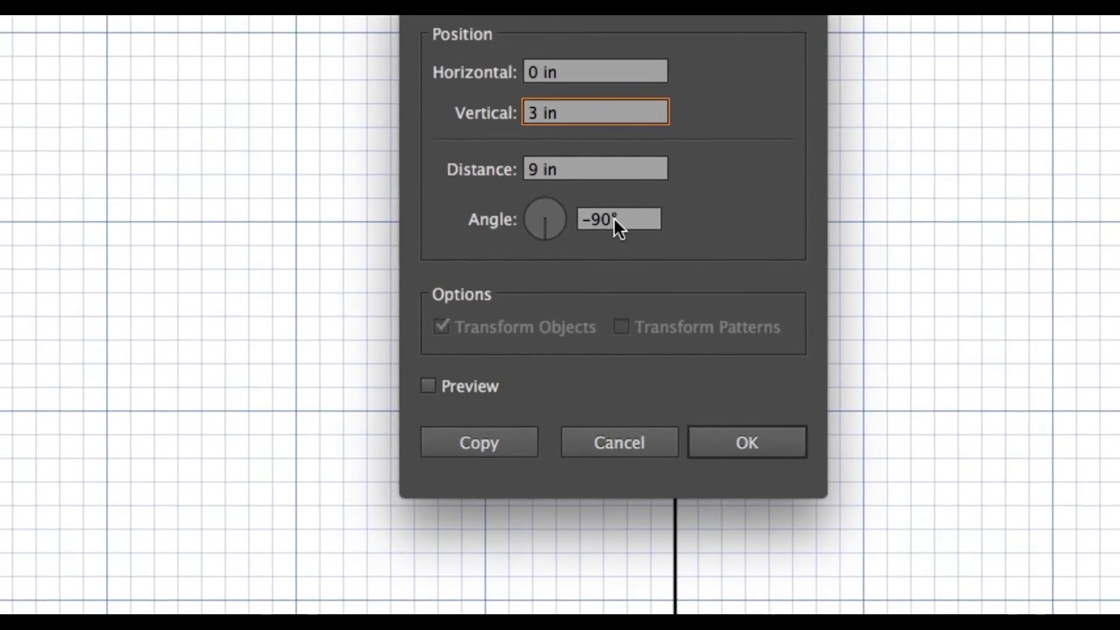
pyautogui.press('Tab')
pyautogui.press('Tab')
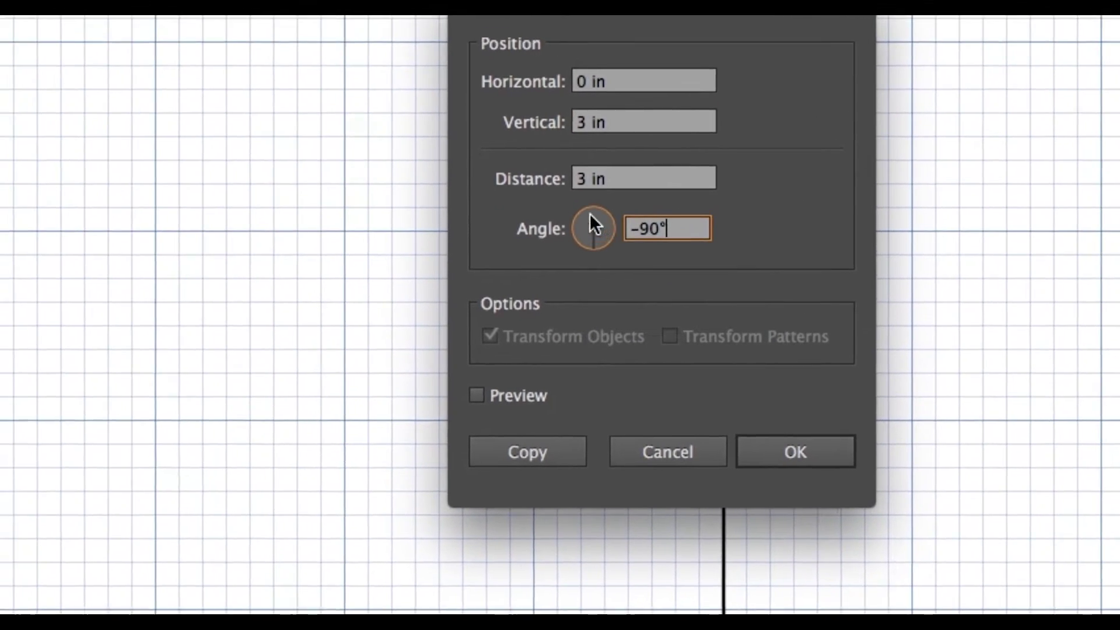
pyautogui.click(592, 212)
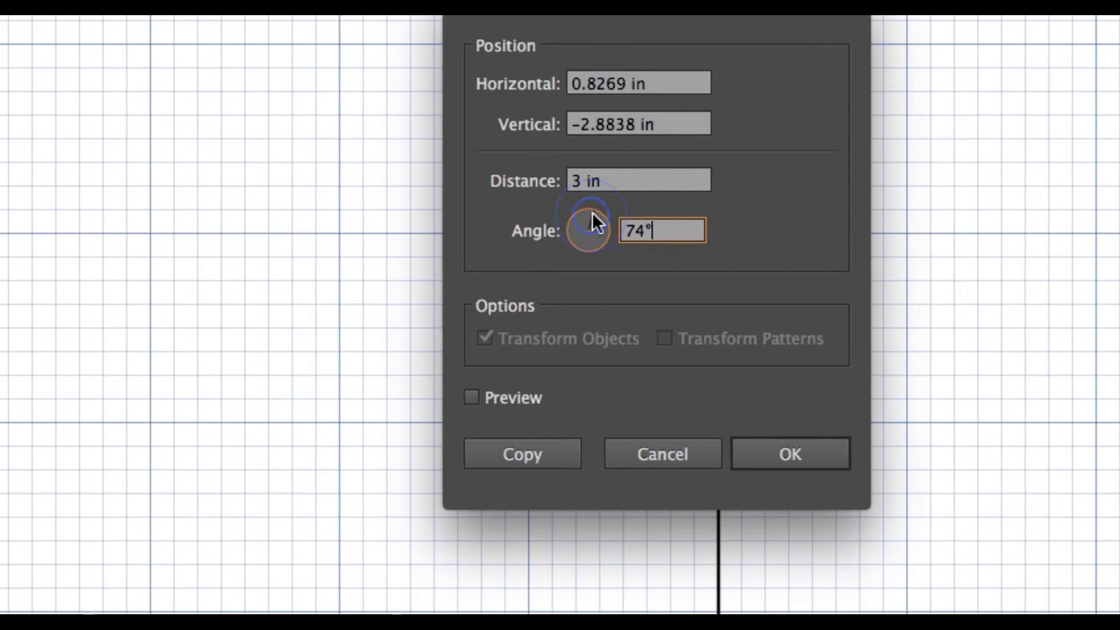
pyautogui.click(590, 211)
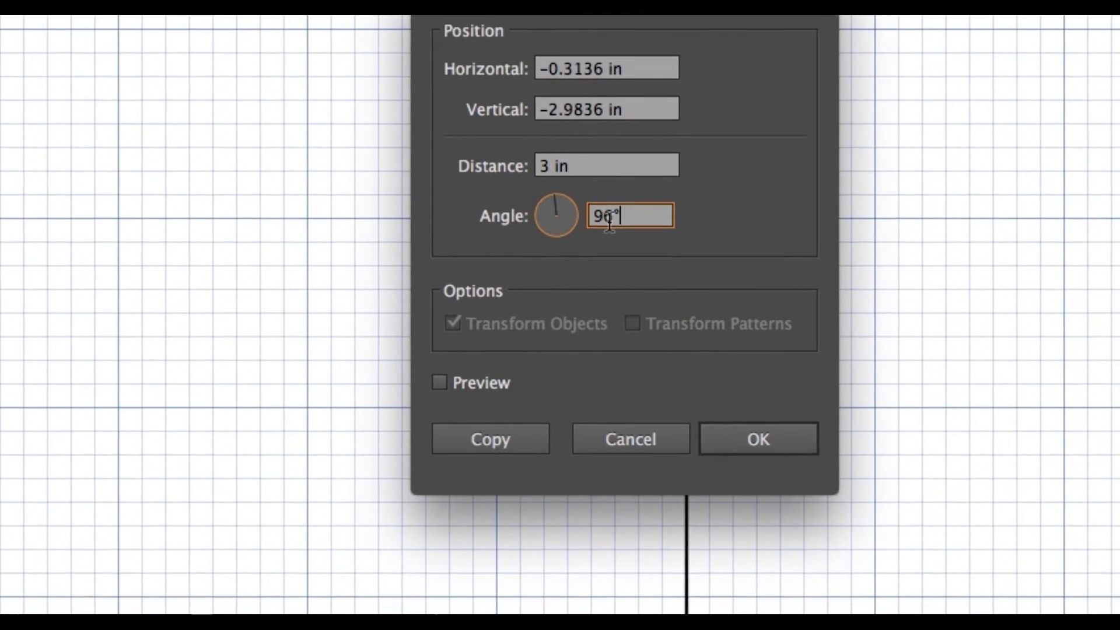
pyautogui.click(610, 219)
pyautogui.doubleClick(604, 219)
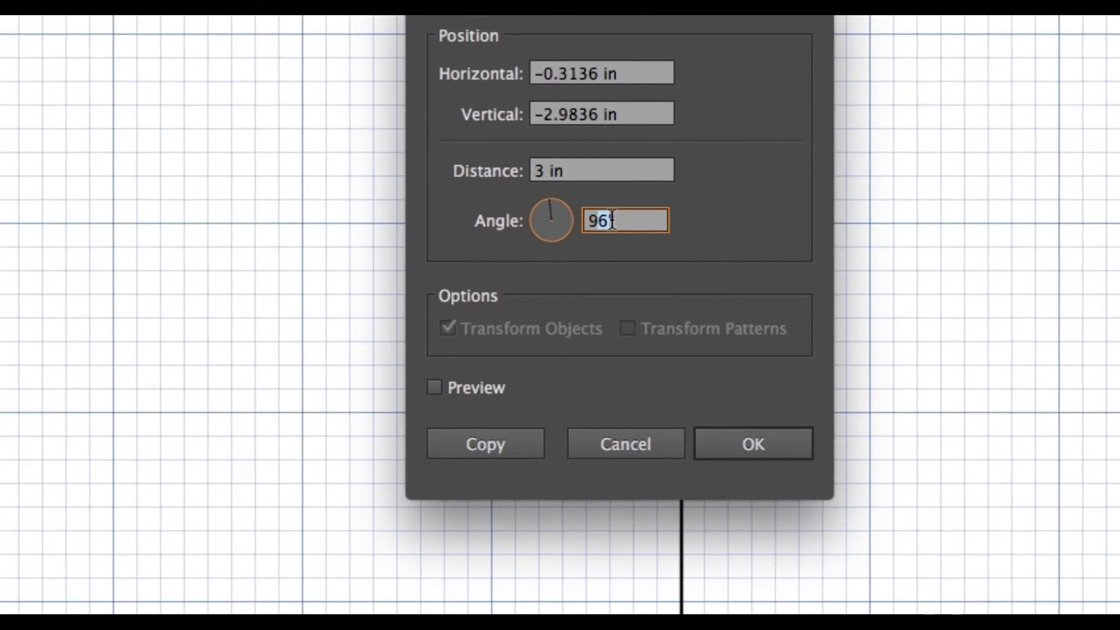
pyautogui.write('90')
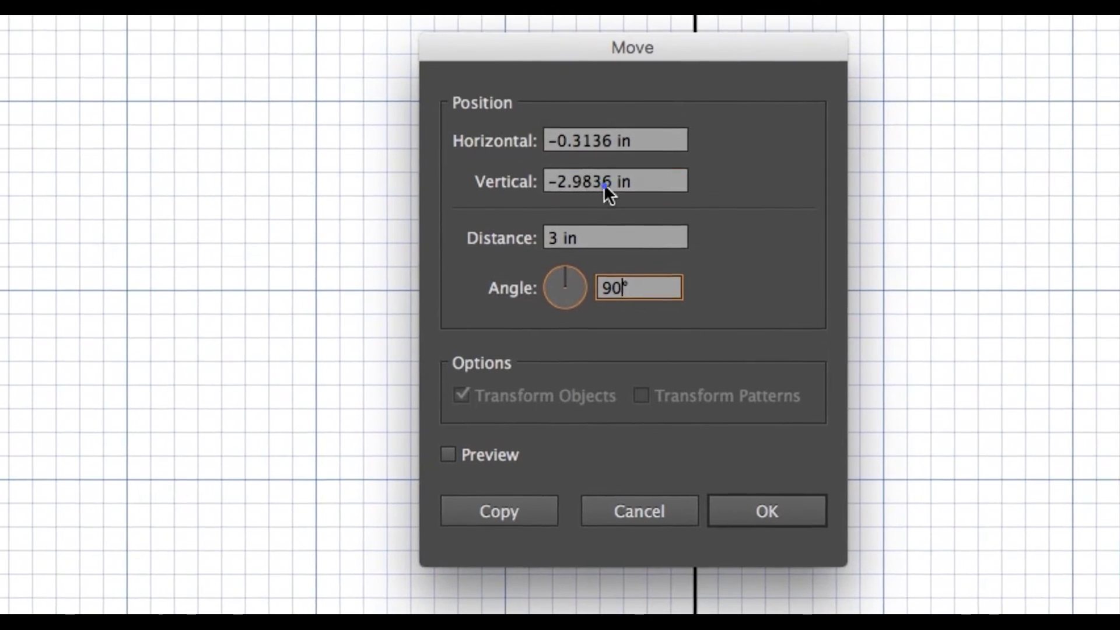
pyautogui.click(597, 137)
pyautogui.moveTo(564, 186); pyautogui.dragTo(540, 191)
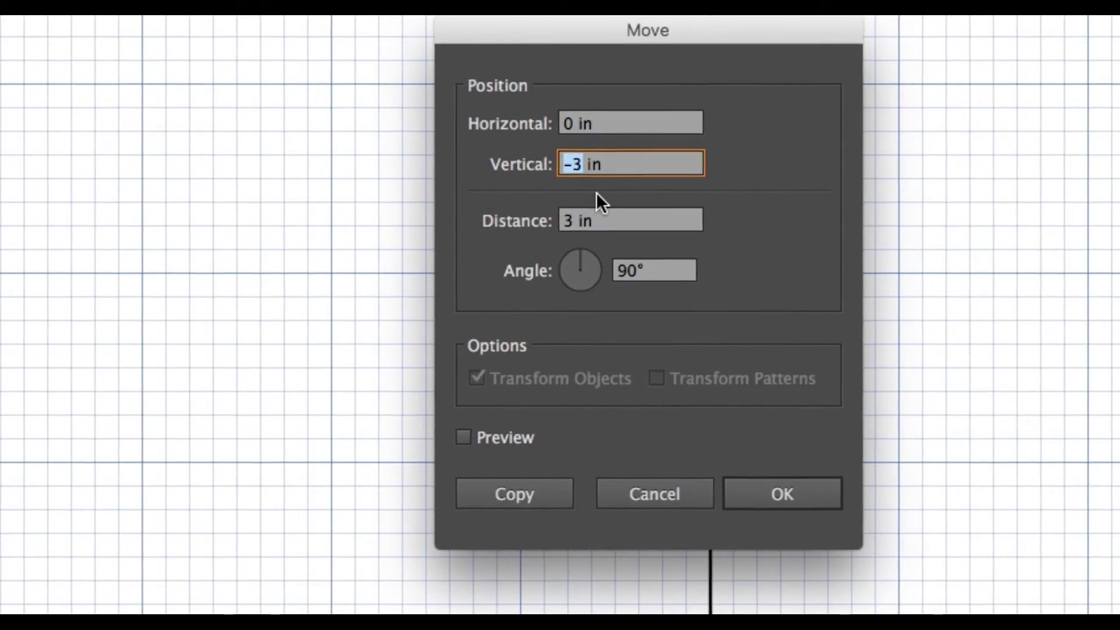
pyautogui.write('3')
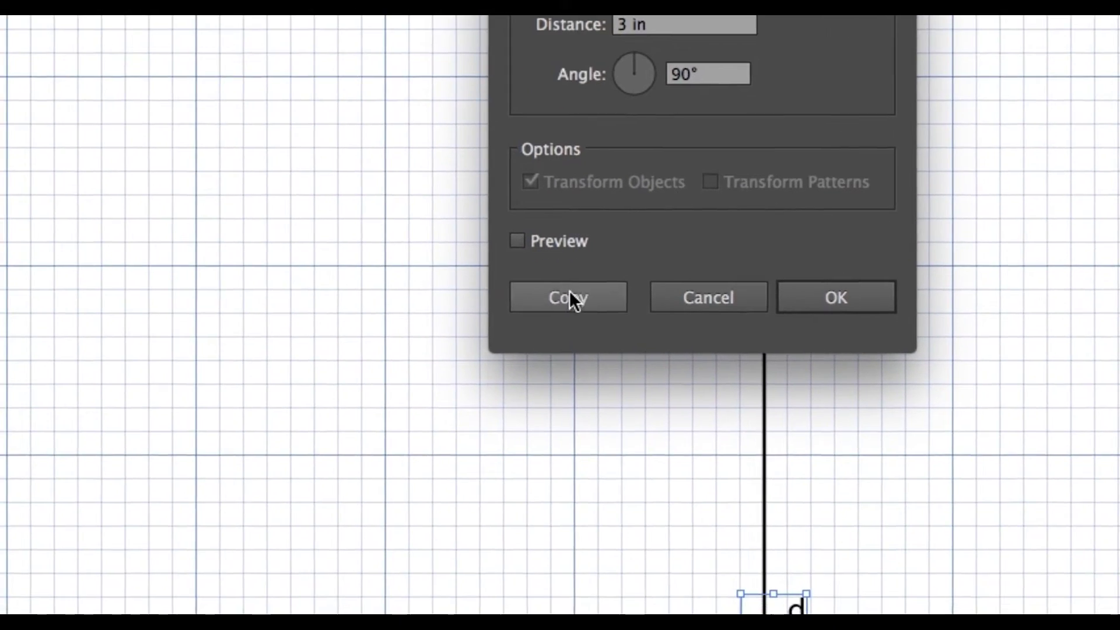
pyautogui.click(490, 385)
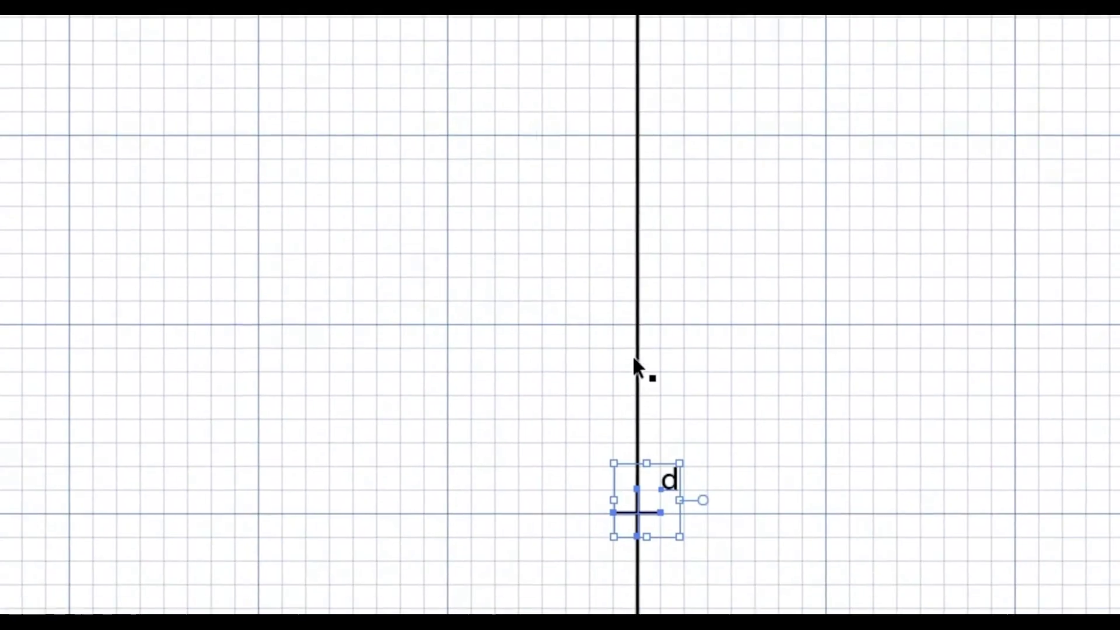
# Place a copy of the point d marker 3 in straight up the vertical line, with 0 in horizontal offset and a 90° angle.
pyautogui.press('Return')
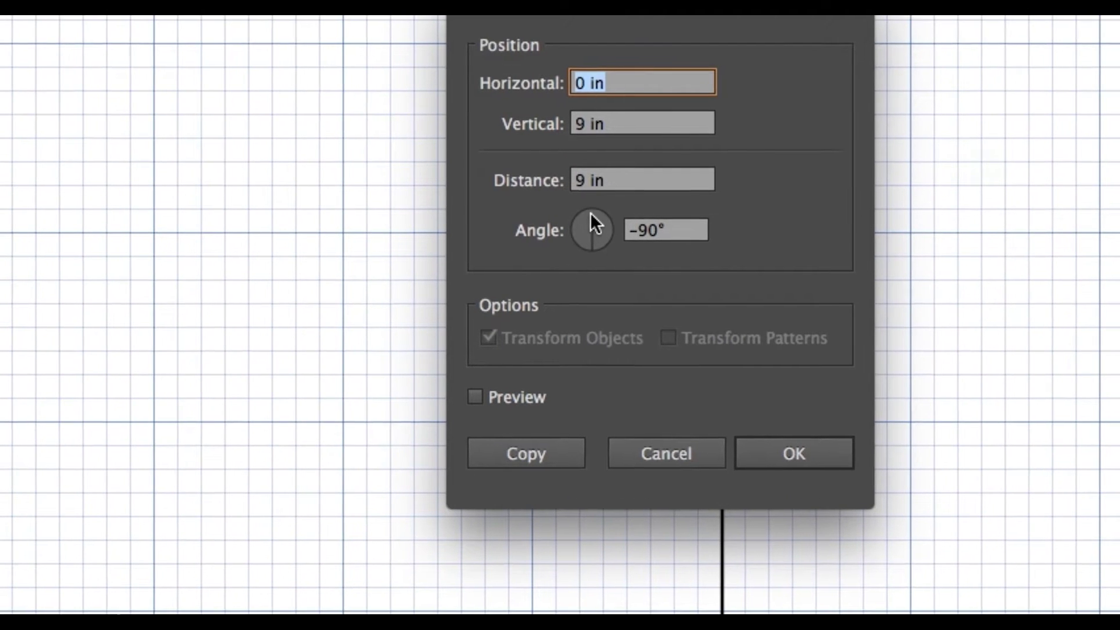
pyautogui.click(566, 201)
pyautogui.click(589, 213)
pyautogui.click(590, 213)
pyautogui.click(589, 213)
pyautogui.click(591, 214)
pyautogui.doubleClick(645, 232)
pyautogui.write('90')
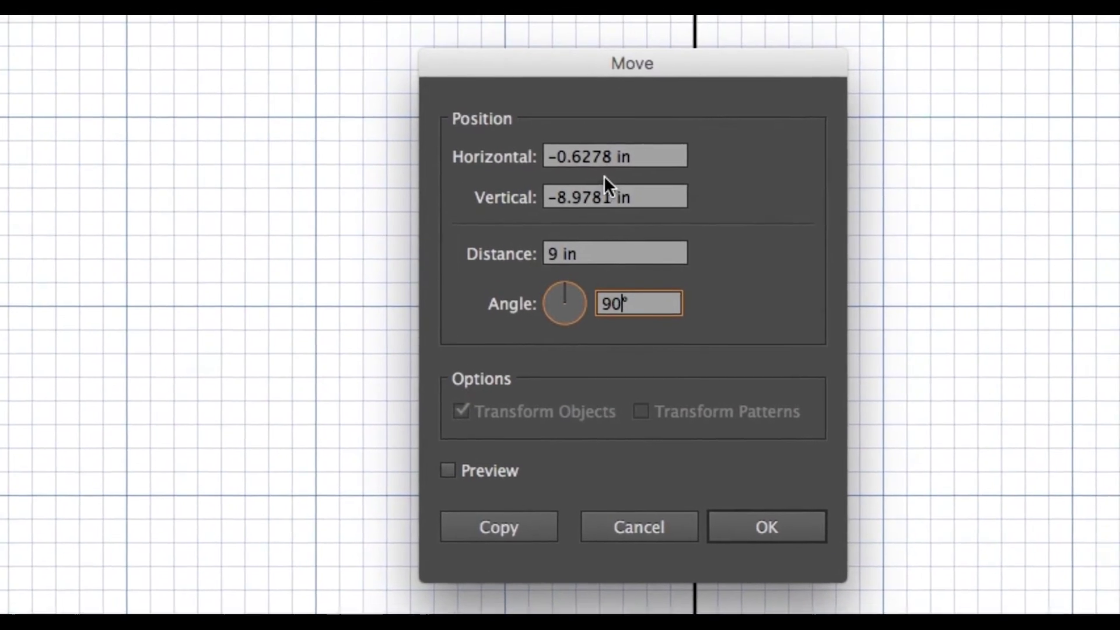
pyautogui.click(606, 164)
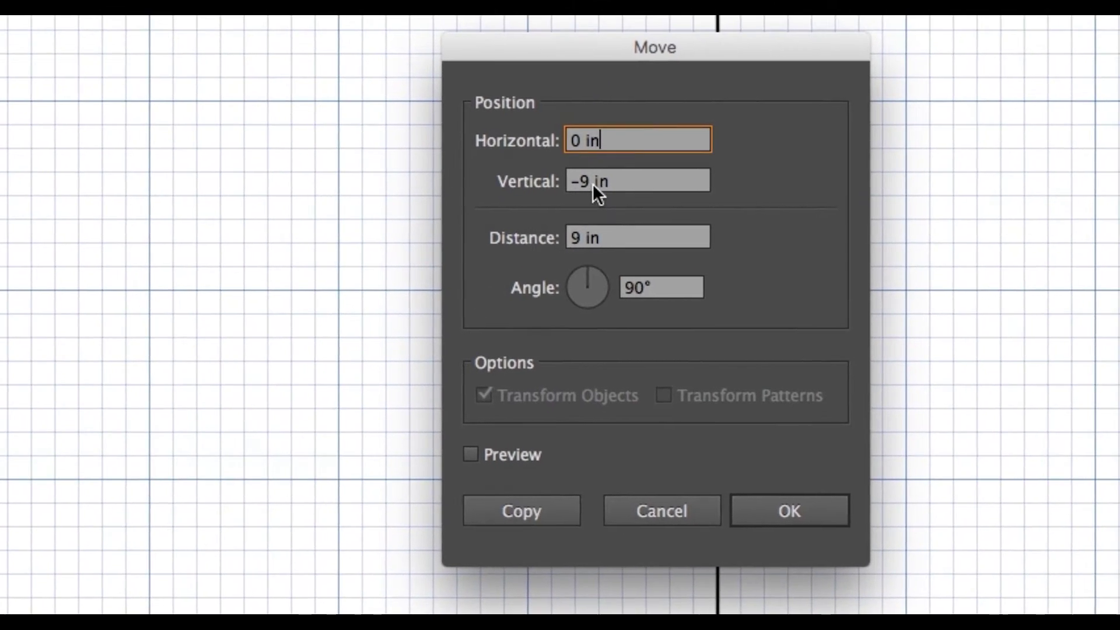
pyautogui.doubleClick(592, 182)
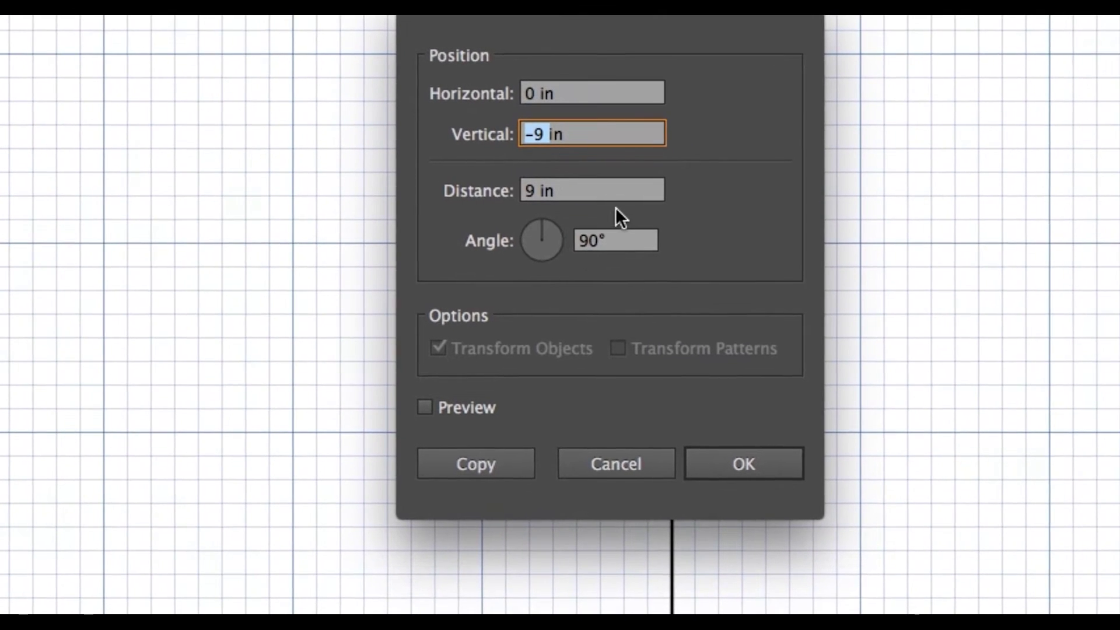
pyautogui.write('3')
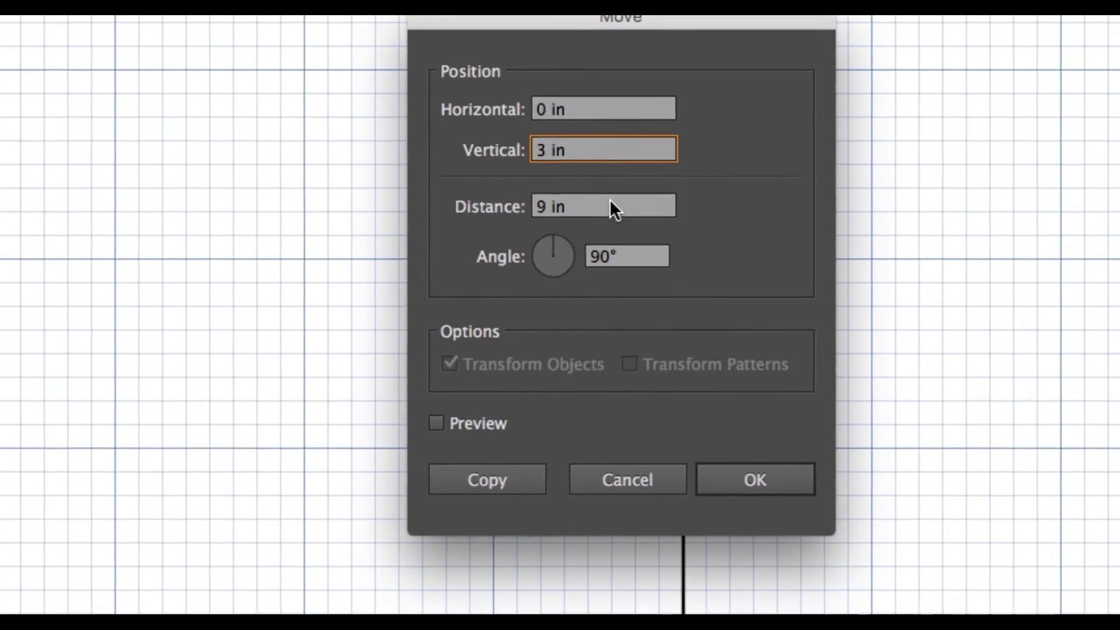
pyautogui.click(592, 181)
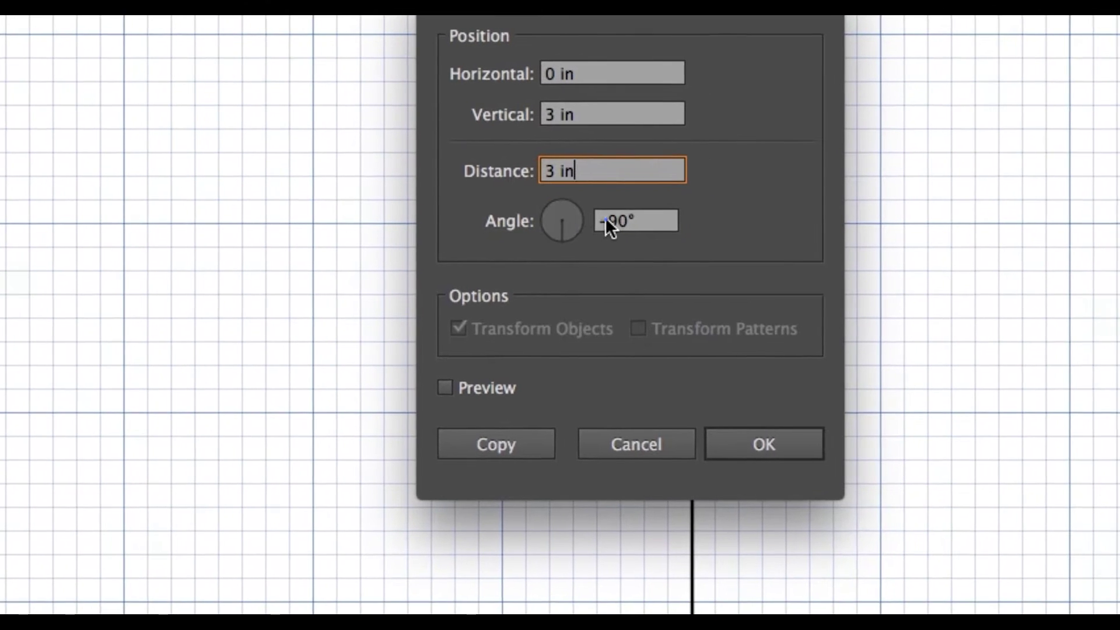
pyautogui.click(633, 223)
pyautogui.press('BackSpace')
pyautogui.click(608, 168)
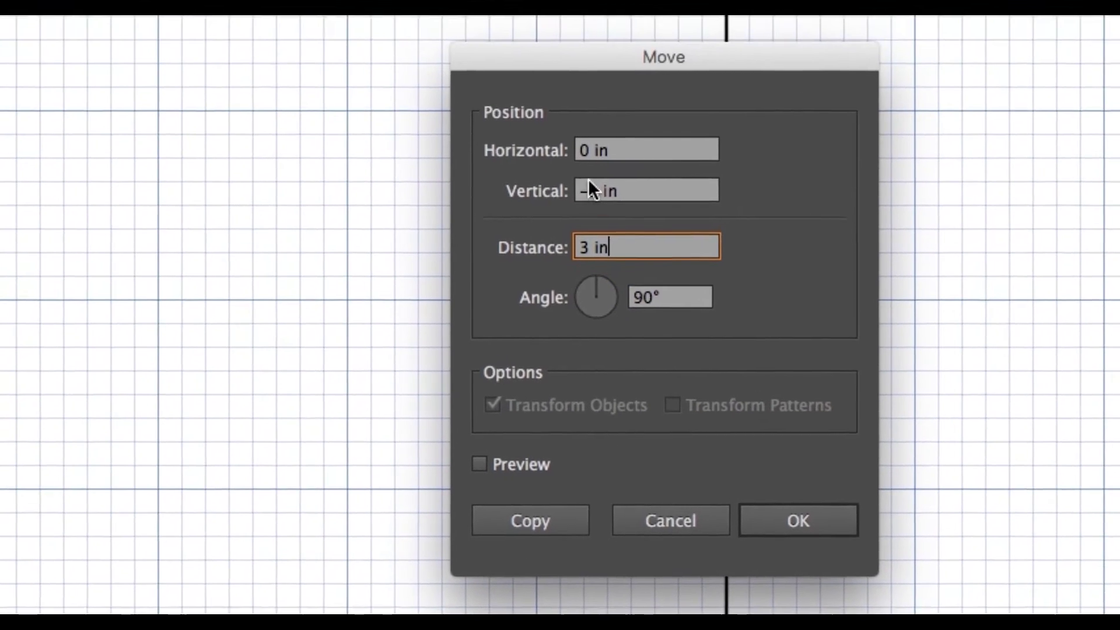
pyautogui.click(589, 183)
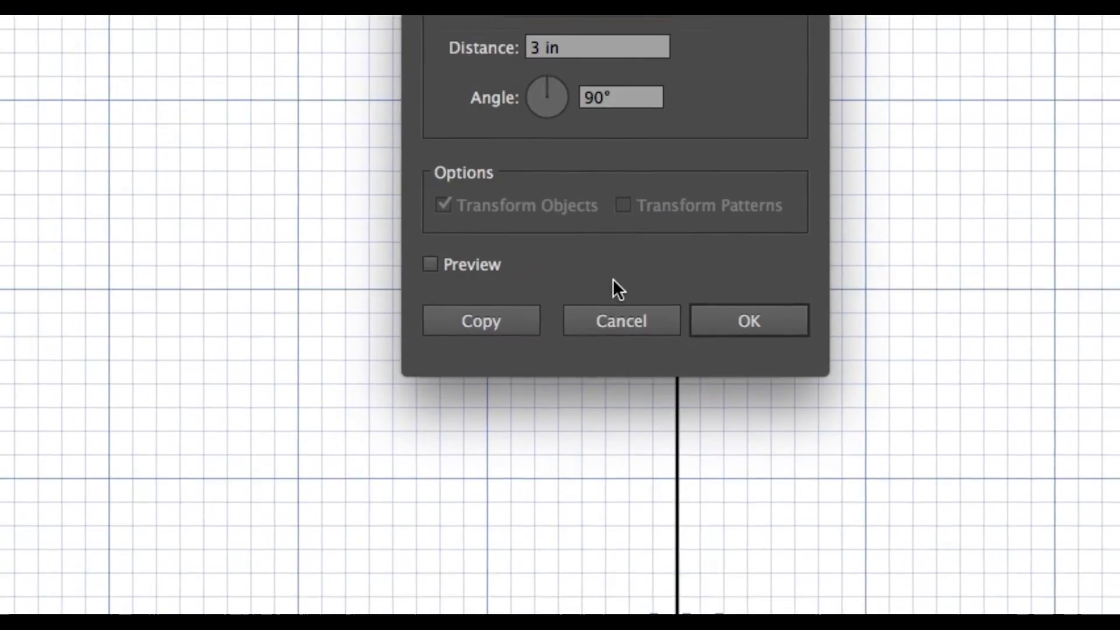
pyautogui.click(534, 521)
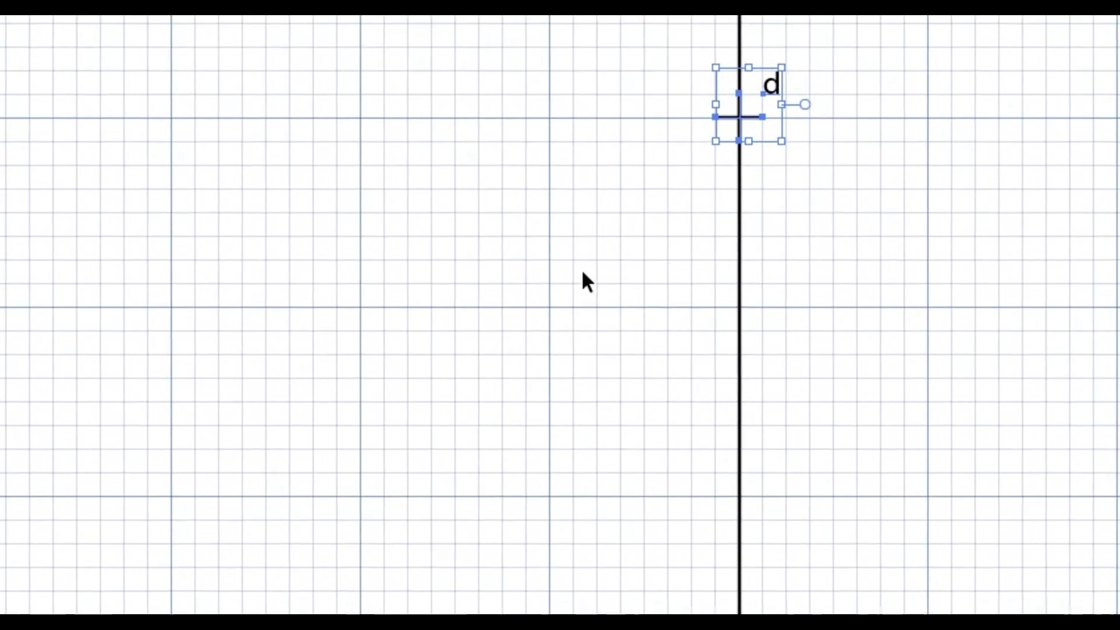
# Deselect the copied marker 3 in above point d and change its label to c.
pyautogui.click(582, 219)
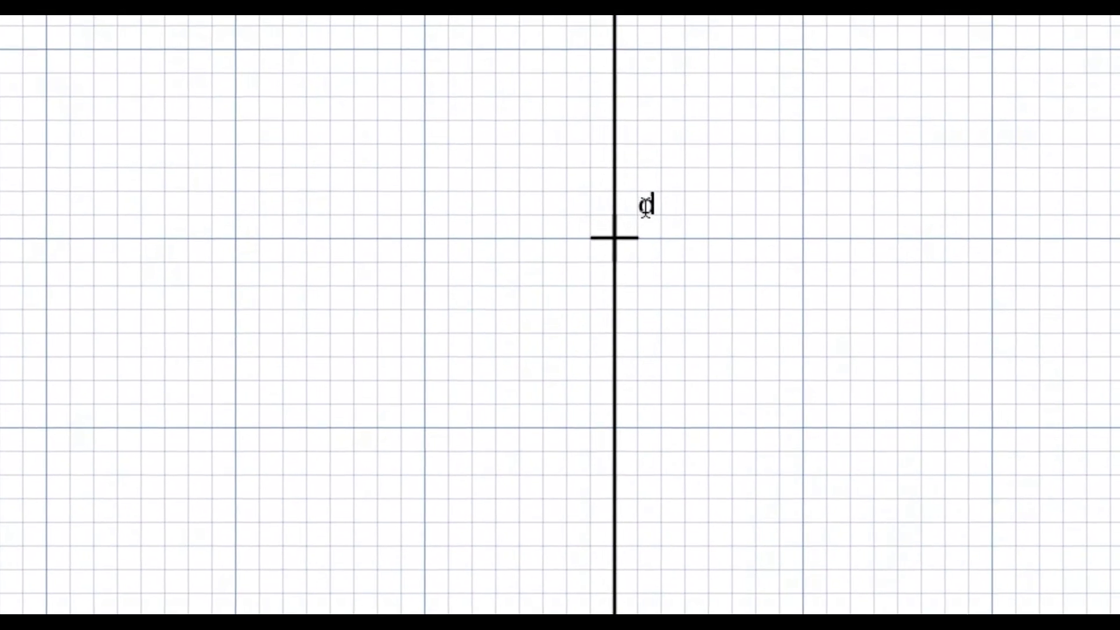
pyautogui.doubleClick(645, 207)
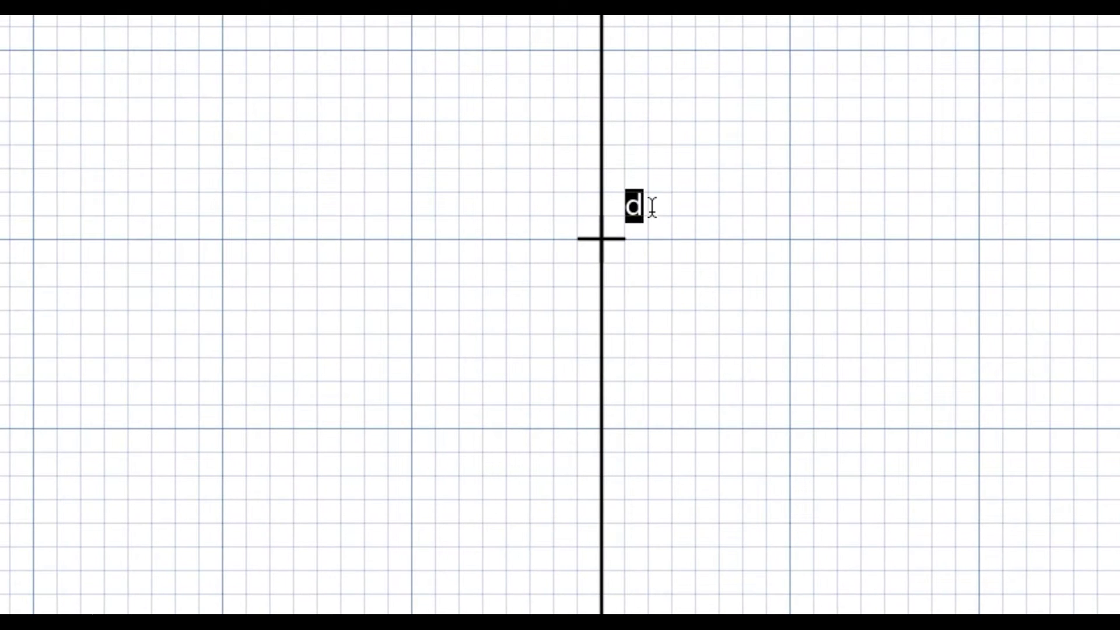
pyautogui.write('c')
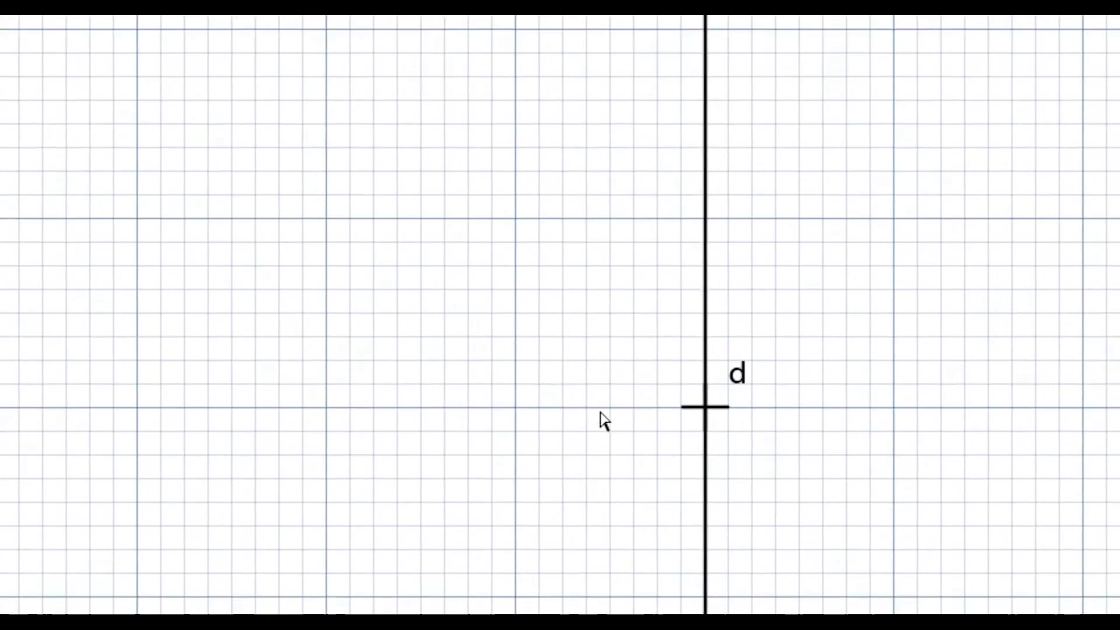
# Redo the undone typing of the marker label.
pyautogui.click(605, 421)
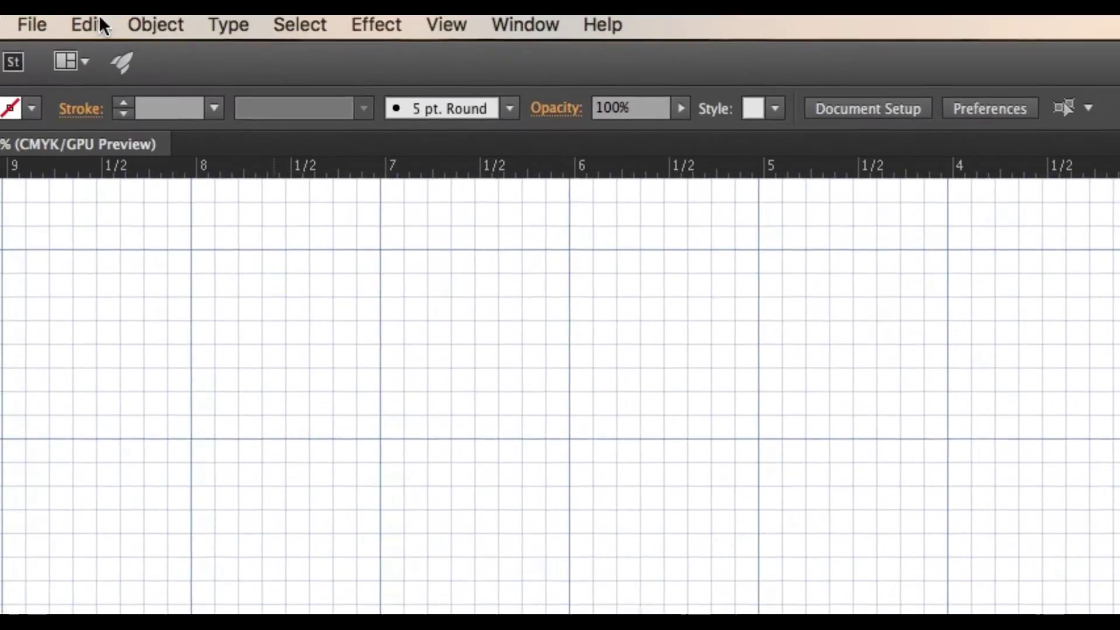
pyautogui.click(98, 24)
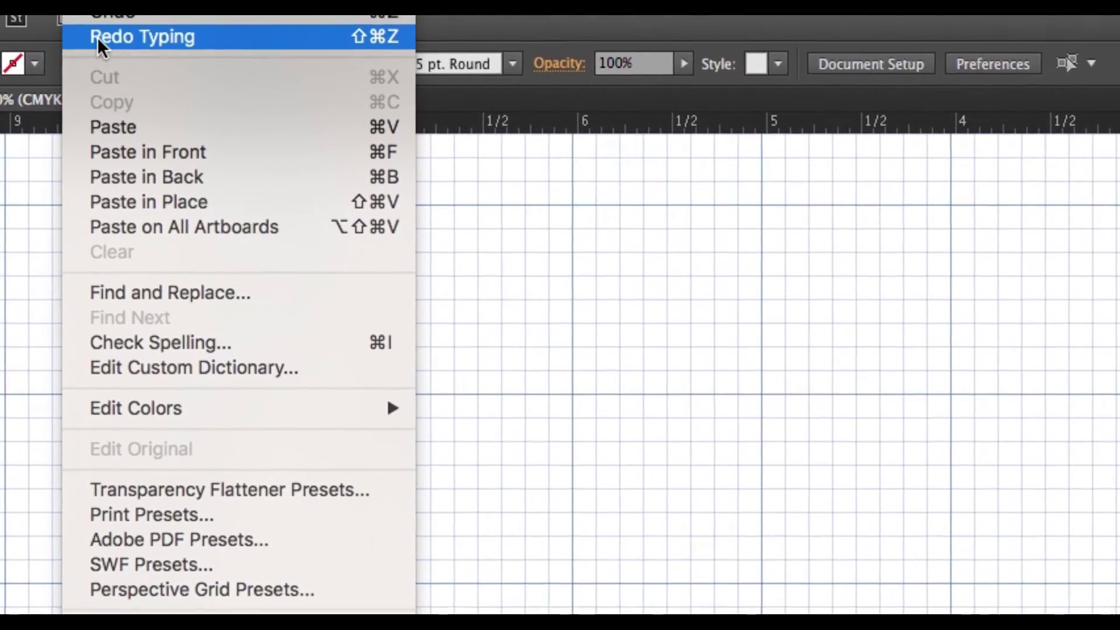
pyautogui.click(100, 84)
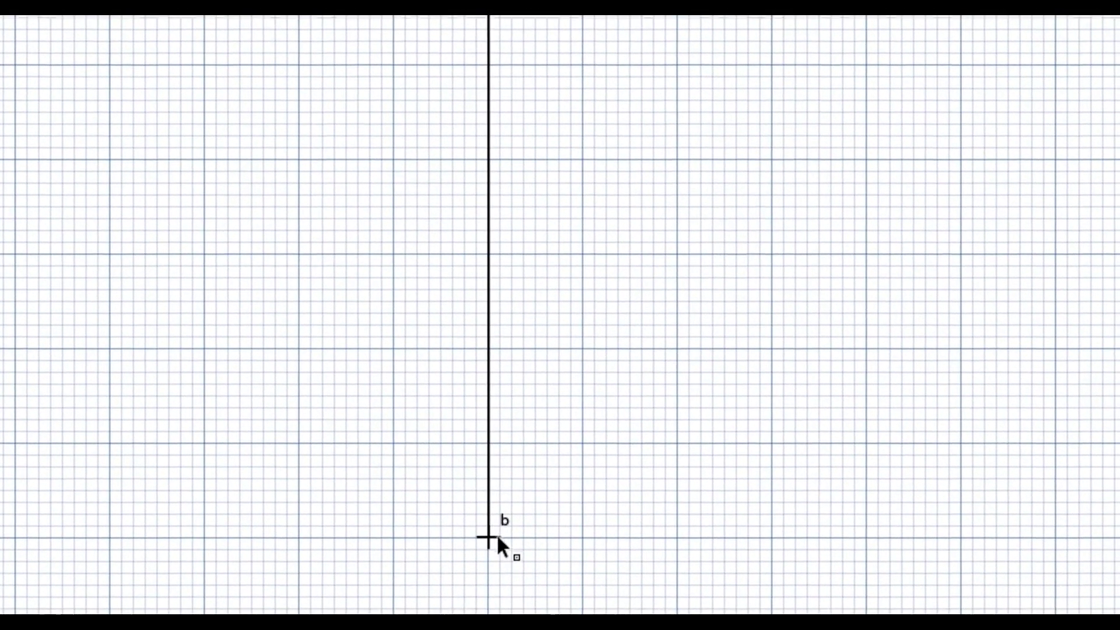
# Place a copy of the point b marker straight up the vertical line, with 0 in horizontal offset and a 90° angle.
pyautogui.click(498, 537)
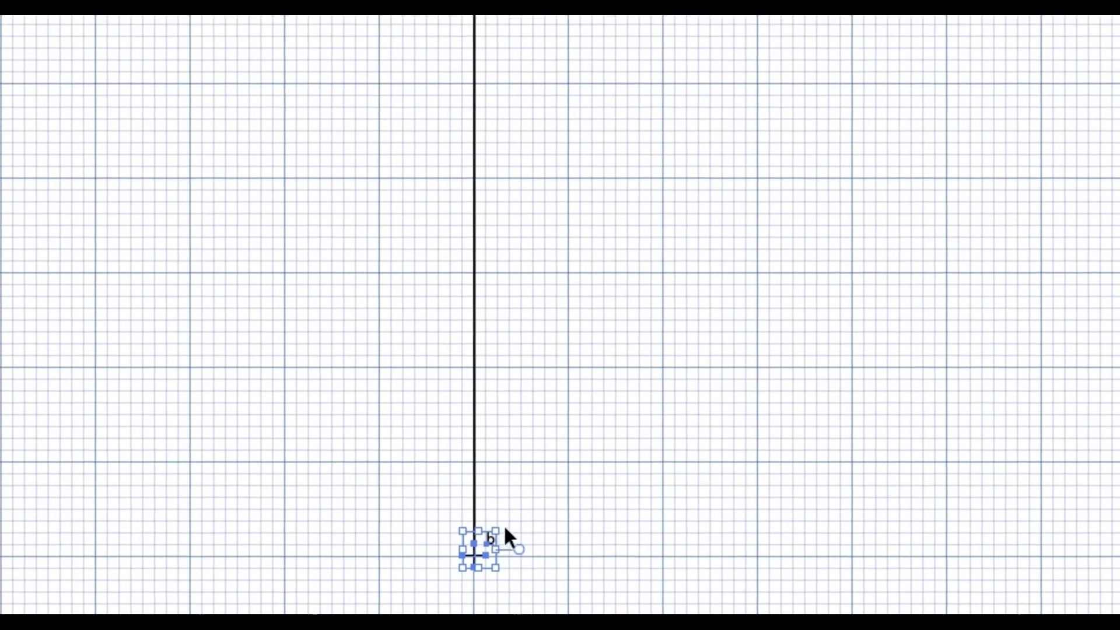
pyautogui.press('Return')
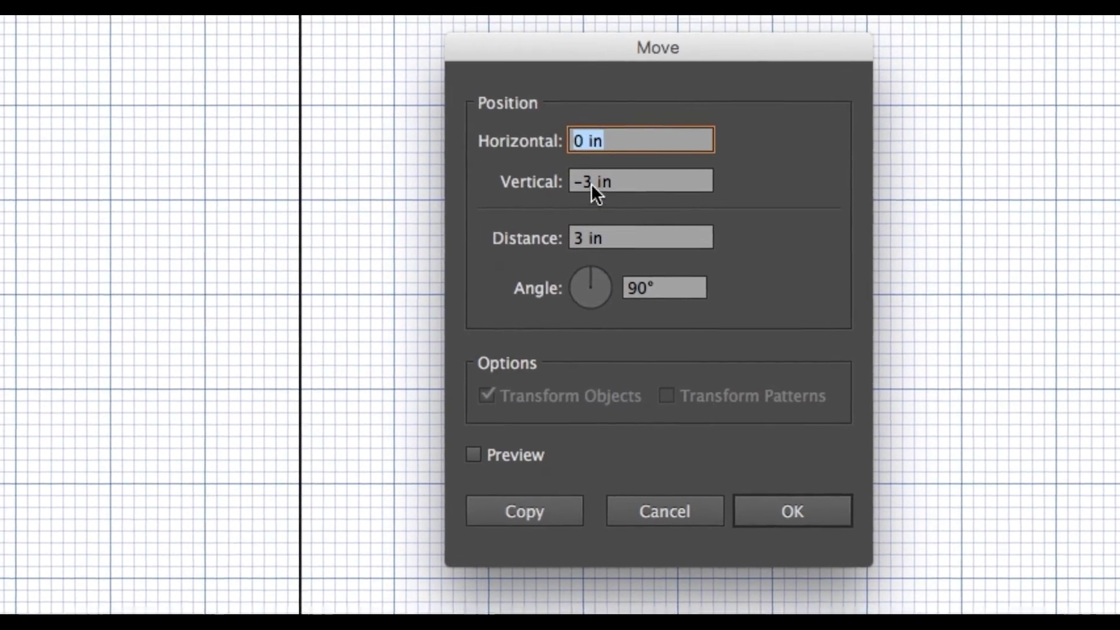
pyautogui.doubleClick(591, 183)
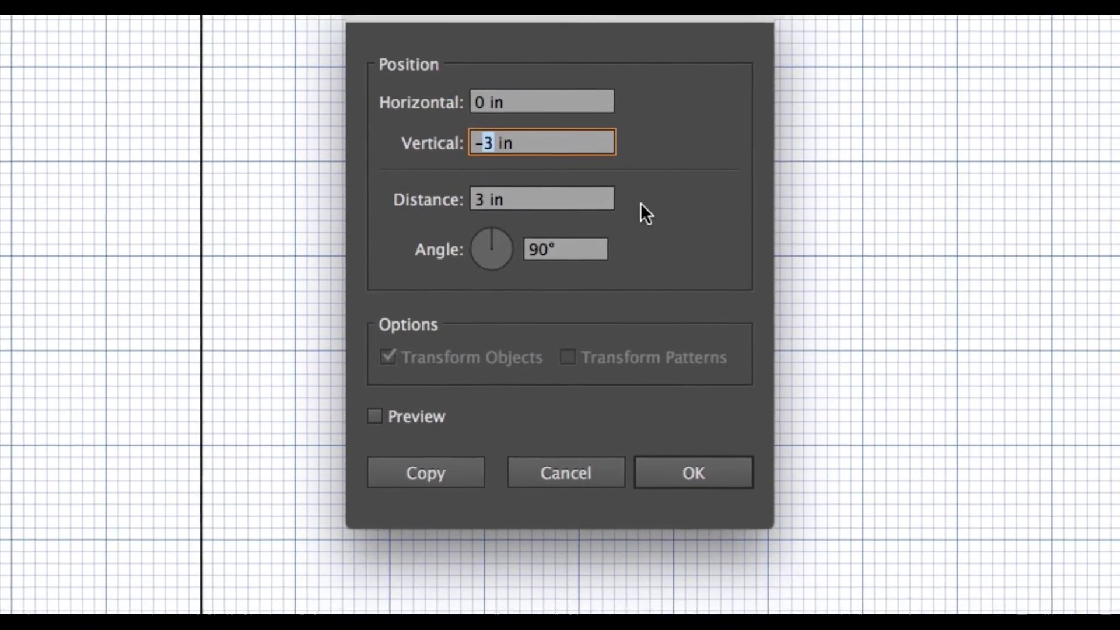
pyautogui.write('1')
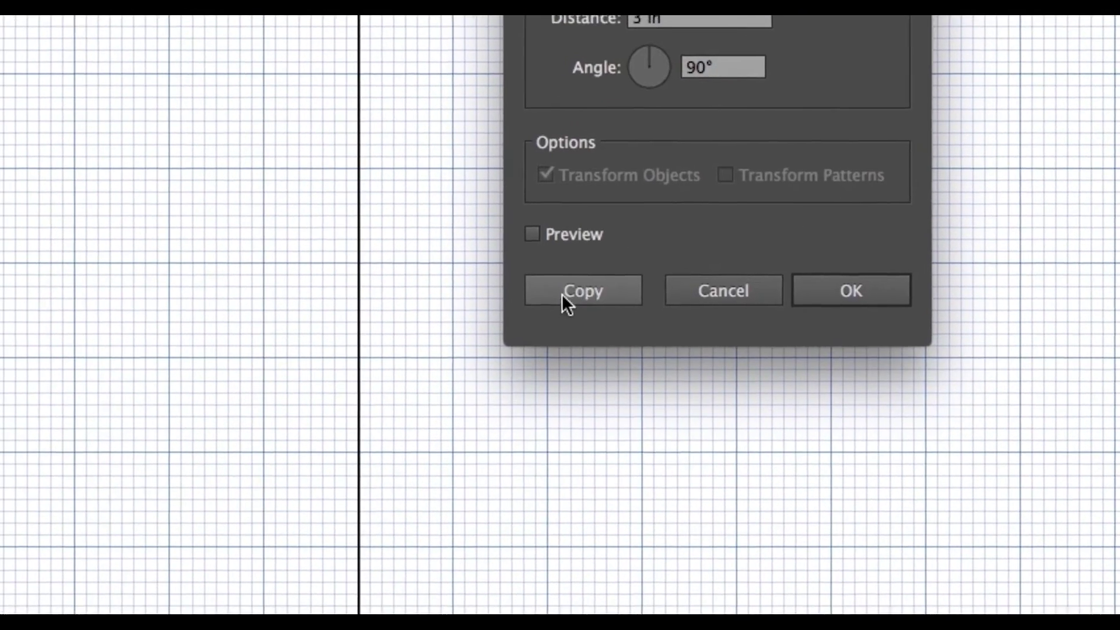
pyautogui.click(373, 469)
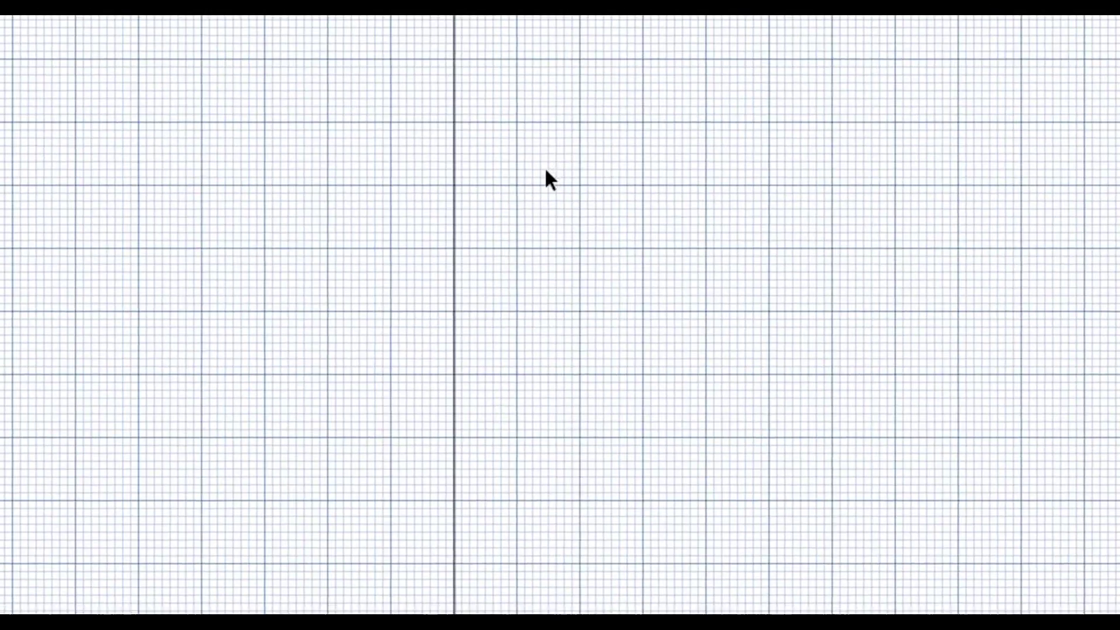
pyautogui.click(467, 94)
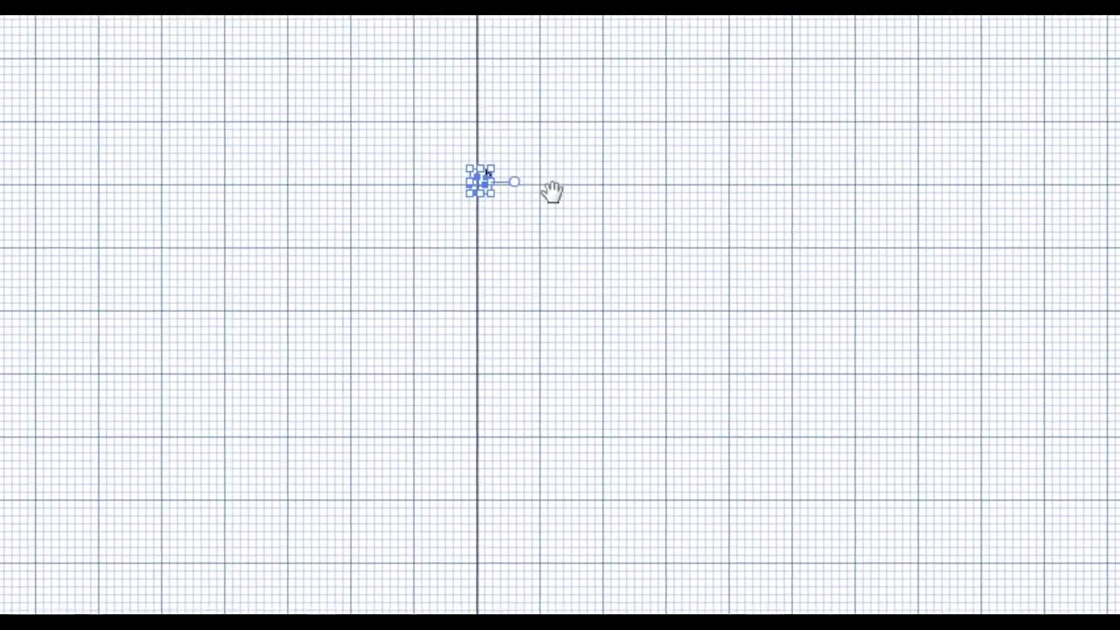
pyautogui.click(443, 64)
pyautogui.click(587, 225)
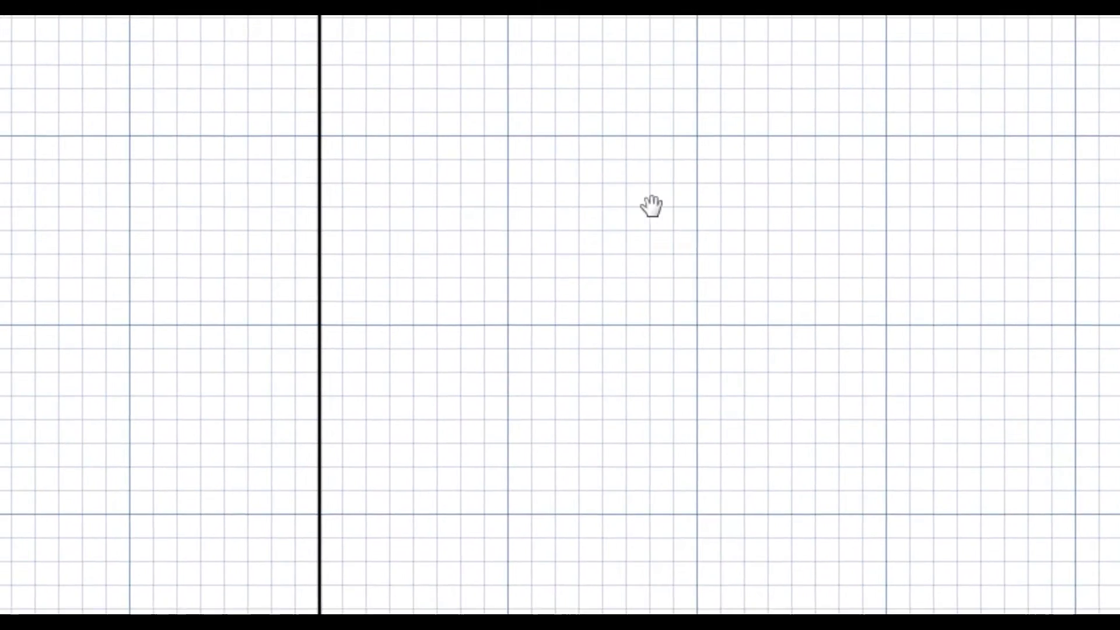
pyautogui.click(710, 87)
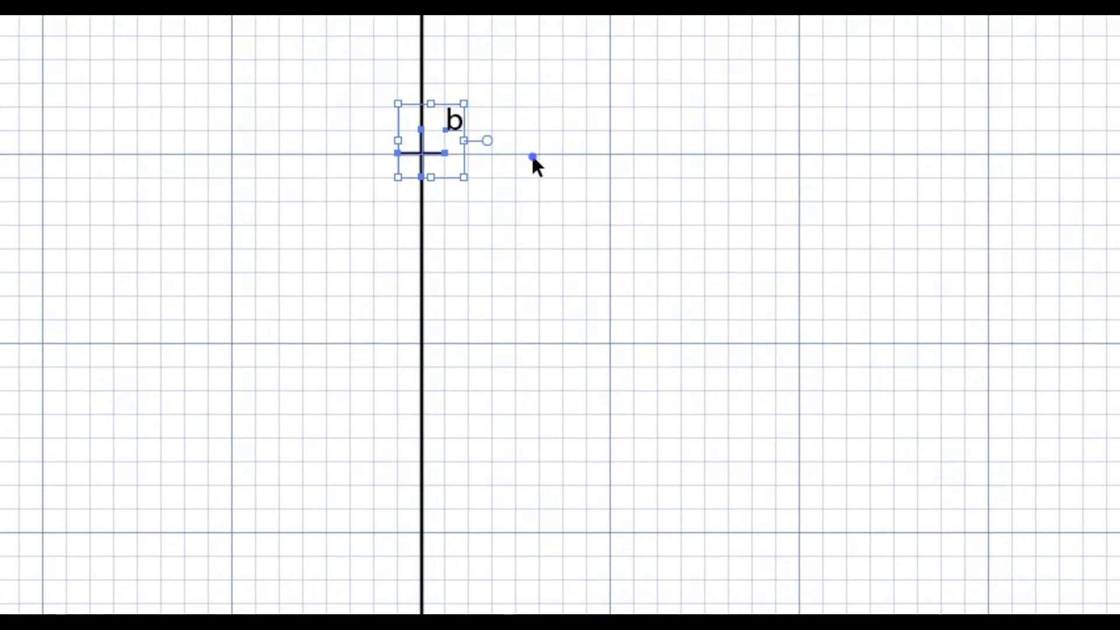
# Deselect the copied marker above point b and change its label to e.
pyautogui.click(592, 139)
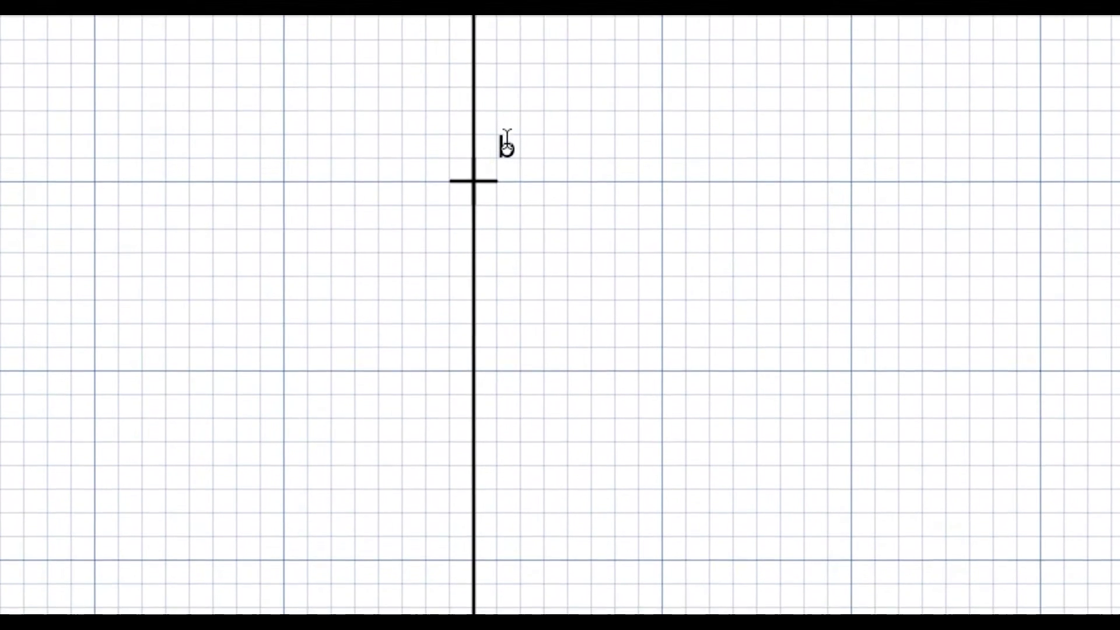
pyautogui.click(505, 144)
pyautogui.doubleClick(503, 143)
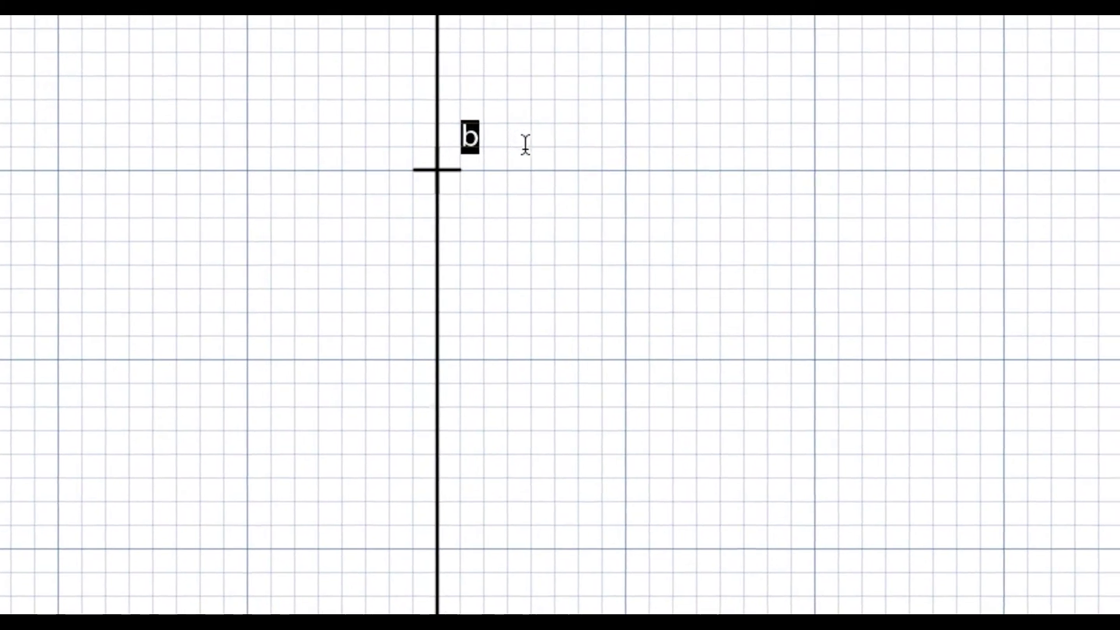
pyautogui.write('e')
pyautogui.click(582, 317)
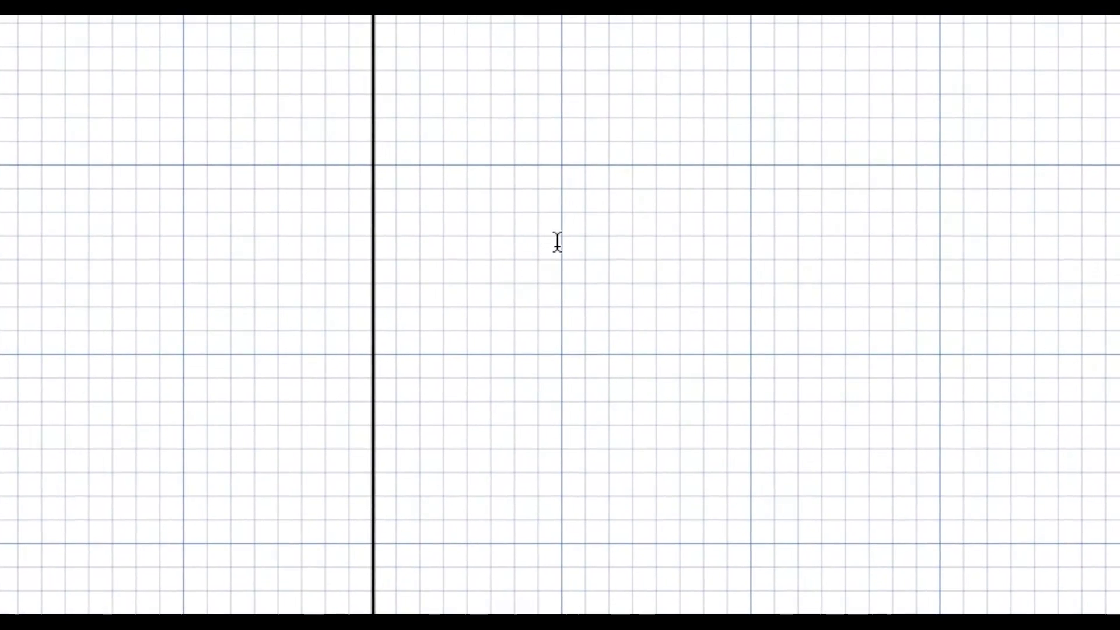
# Draw a 44 in long horizontal line across the vertical line through point a.
pyautogui.press('super+minus')
pyautogui.press('super+minus')
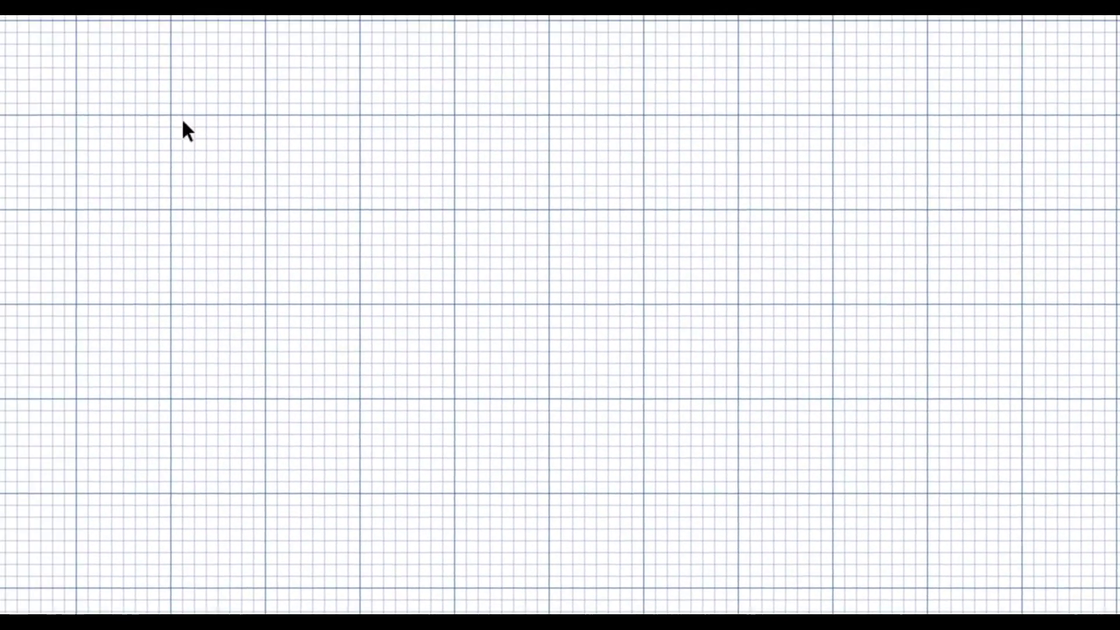
pyautogui.click(338, 334)
pyautogui.press('space')
pyautogui.moveTo(525, 207); pyautogui.dragTo(578, 574)
pyautogui.moveTo(573, 215); pyautogui.dragTo(630, 537)
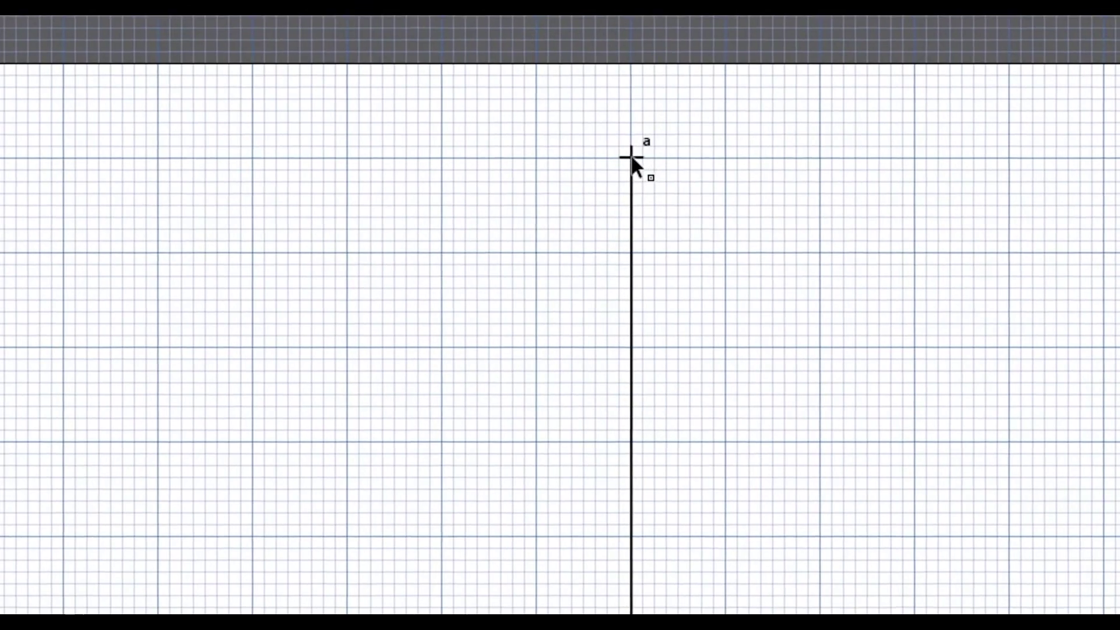
pyautogui.click(630, 157)
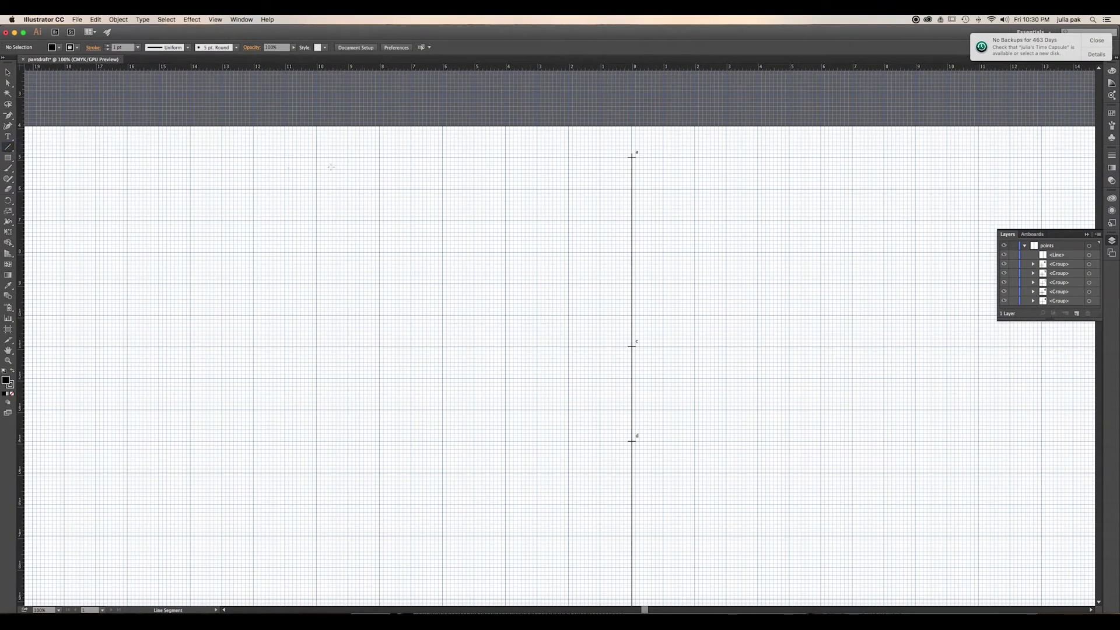
pyautogui.moveTo(189, 202); pyautogui.dragTo(256, 207)
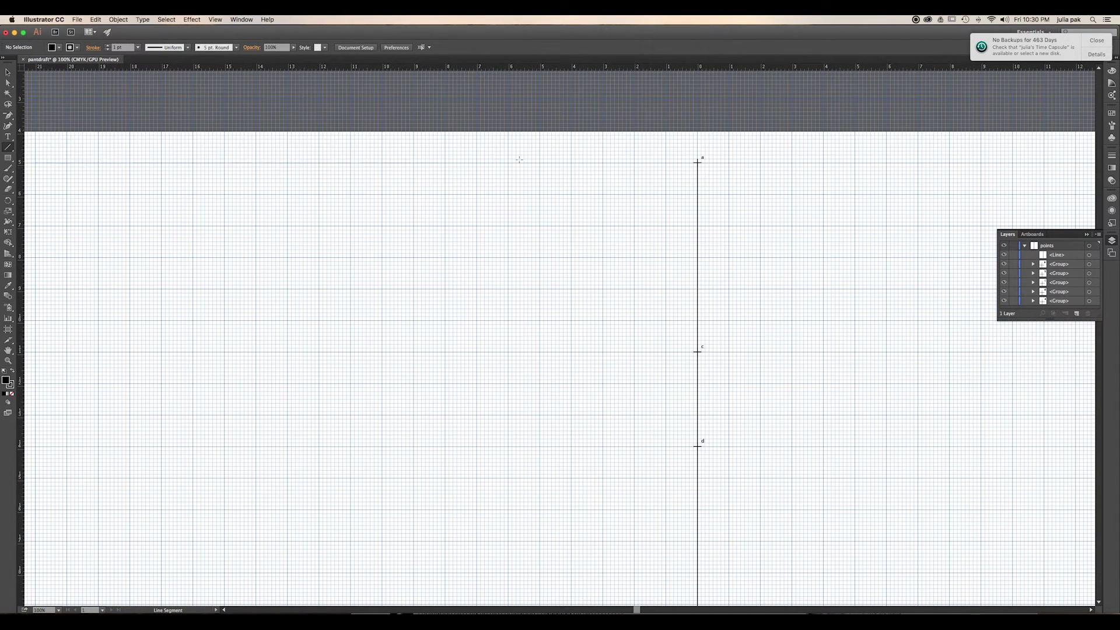
pyautogui.moveTo(1081, 158)
pyautogui.mouseDown()
pyautogui.moveTo(1088, 166)
pyautogui.moveTo(1068, 171)
pyautogui.mouseUp()
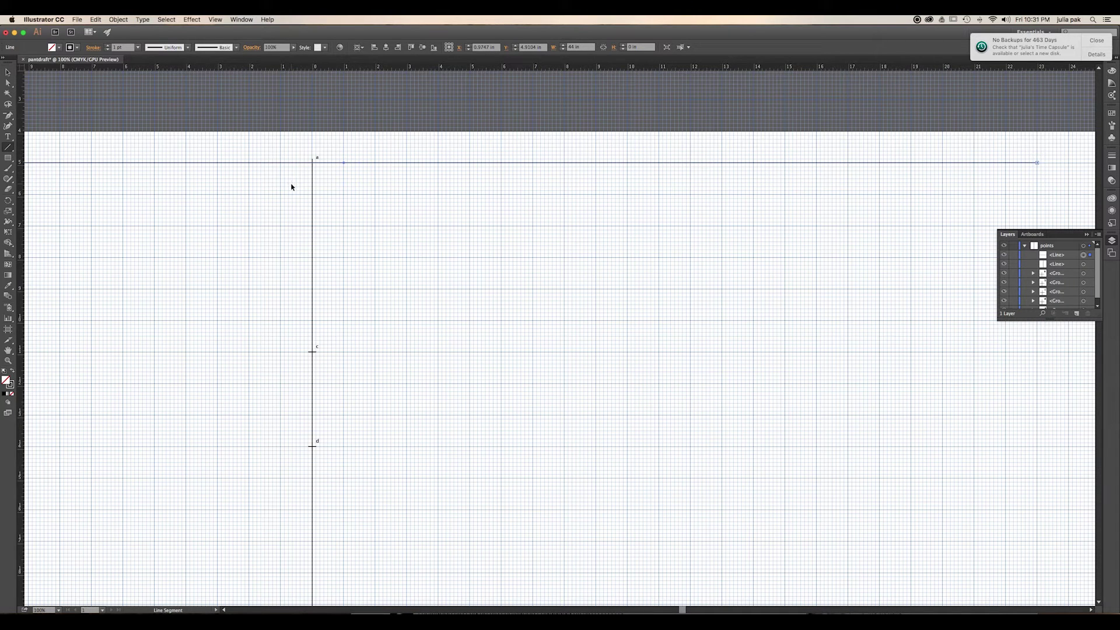
# Copy the horizontal line at point a and place the copy across the vertical line at point c.
pyautogui.press('super+equal')
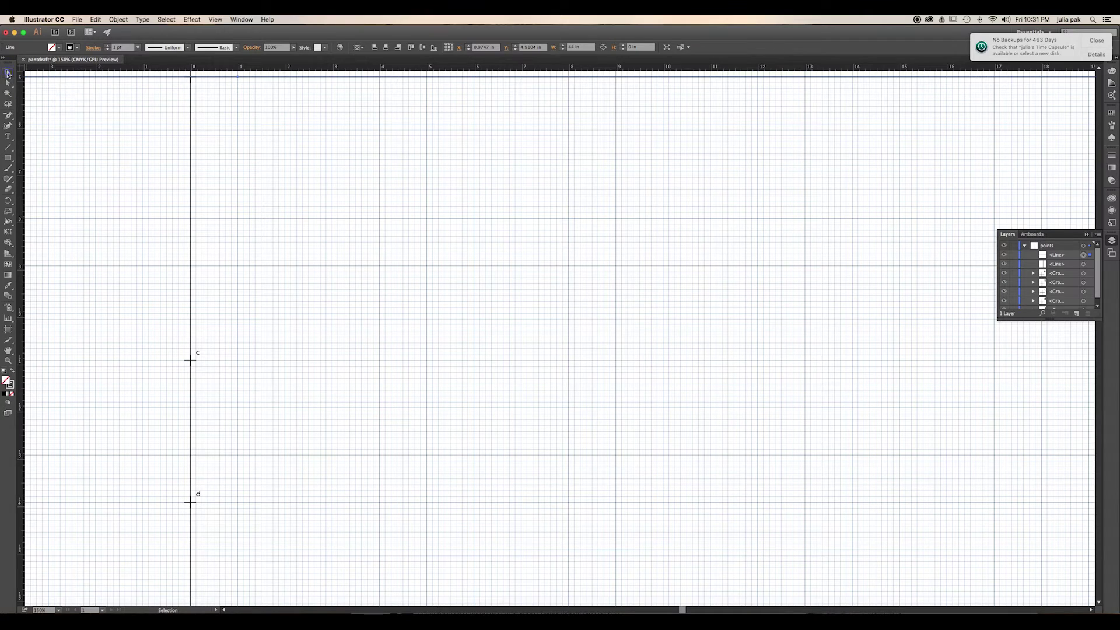
pyautogui.press('space')
pyautogui.moveTo(354, 120); pyautogui.dragTo(554, 193)
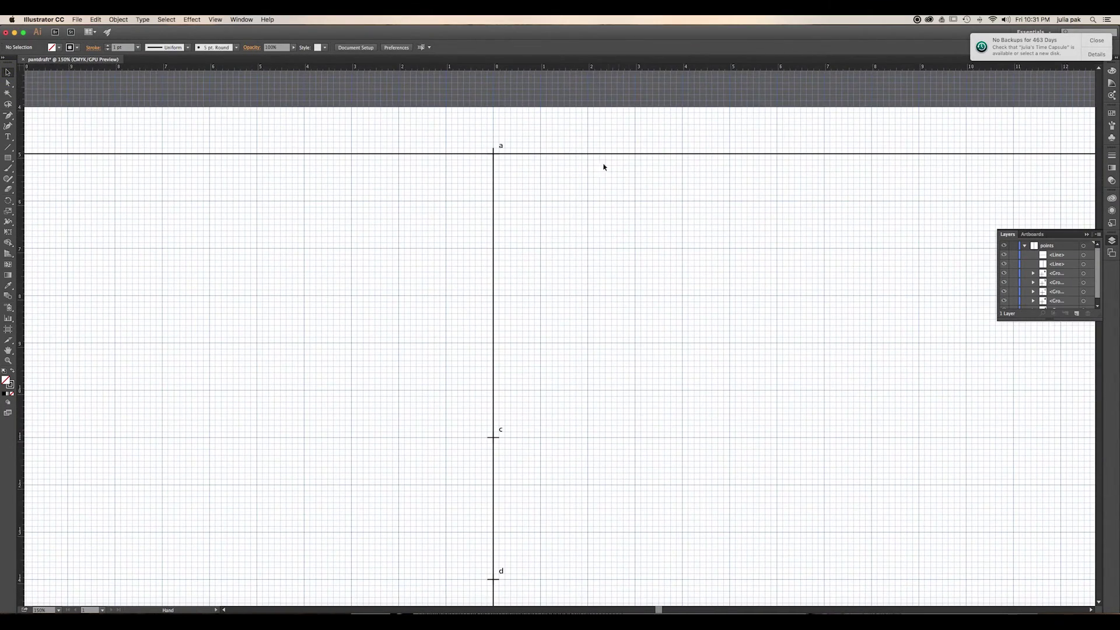
pyautogui.click(596, 154)
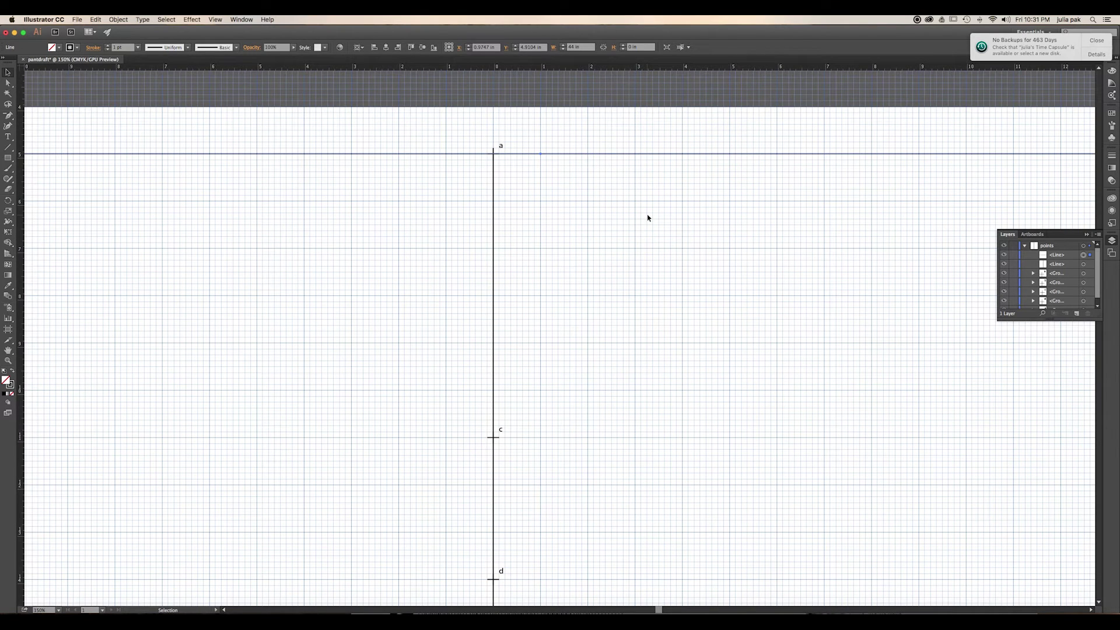
pyautogui.press('a')
pyautogui.press('v')
pyautogui.click(493, 438)
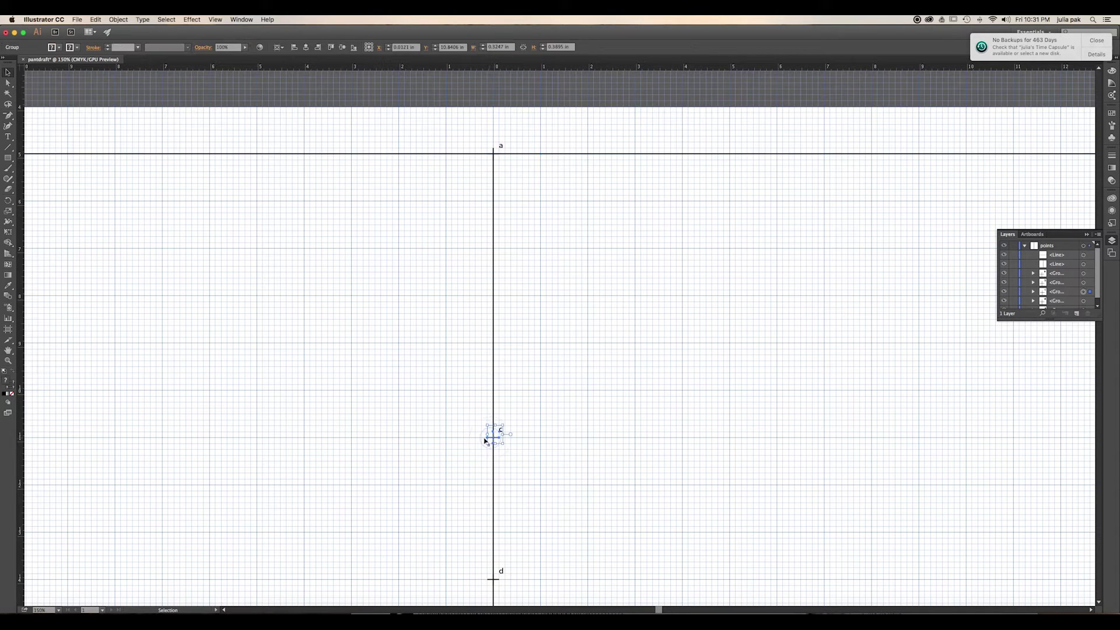
pyautogui.click(464, 440)
pyautogui.press('super+v')
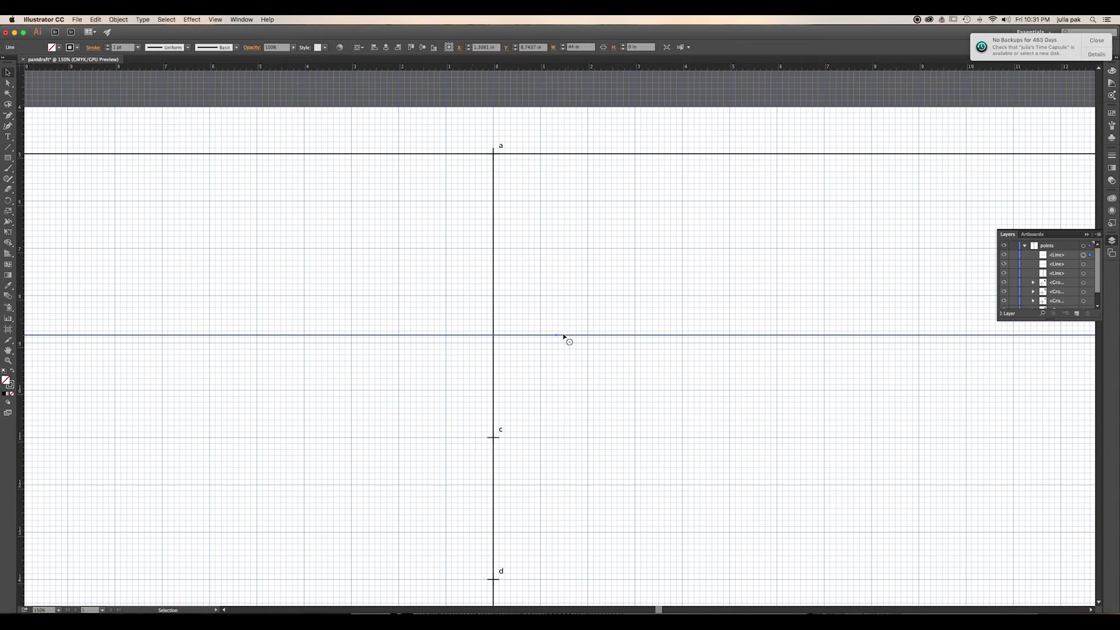
pyautogui.moveTo(565, 335); pyautogui.dragTo(535, 438)
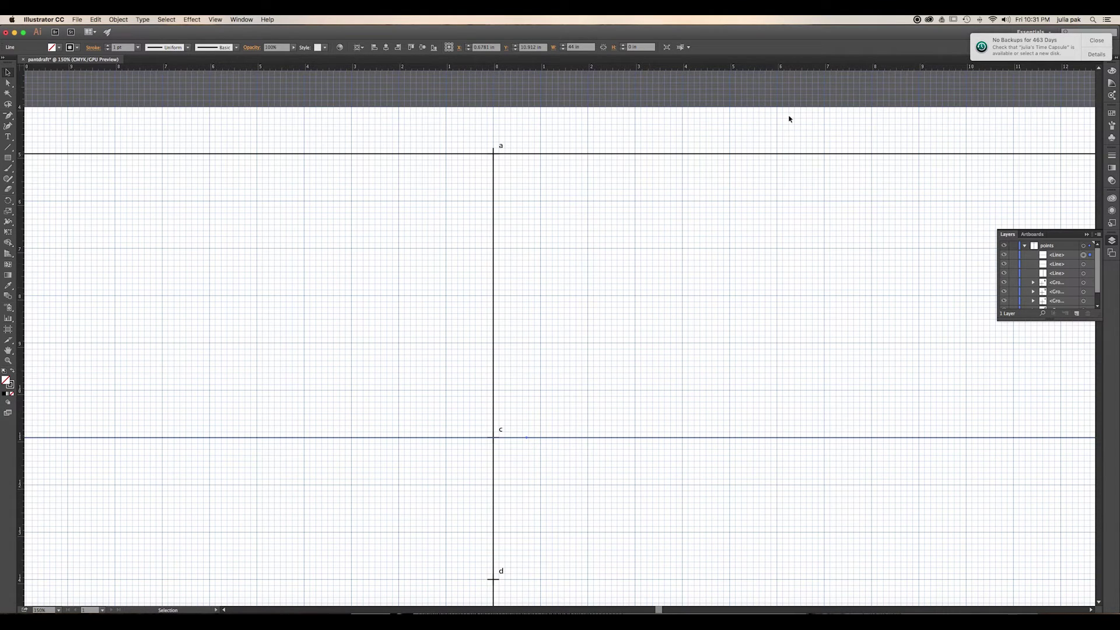
pyautogui.click(917, 19)
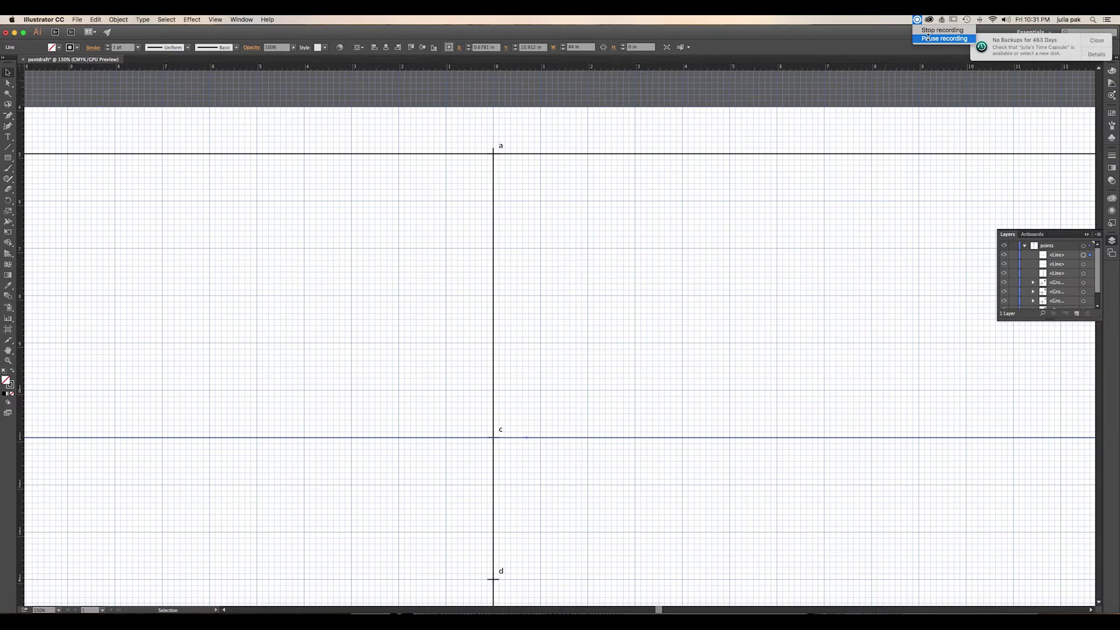
pyautogui.click(927, 37)
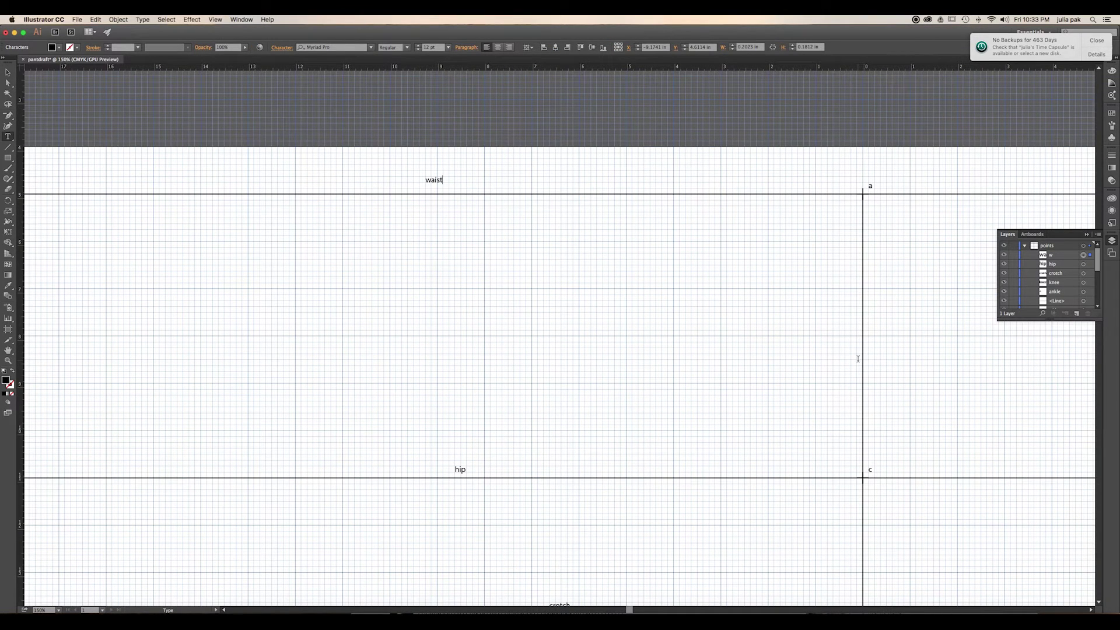
# Finish the waist label above the horizontal line through point a.
pyautogui.press('Escape')
pyautogui.press('t')
pyautogui.click(7, 72)
# Examine the labelled horizontal lines from the waist down to the ankle.
pyautogui.moveTo(663, 411); pyautogui.dragTo(655, 238)
pyautogui.moveTo(769, 433); pyautogui.dragTo(741, 220)
pyautogui.moveTo(763, 372); pyautogui.dragTo(681, 187)
pyautogui.moveTo(636, 433); pyautogui.dragTo(671, 292)
pyautogui.moveTo(668, 455); pyautogui.dragTo(706, 350)
pyautogui.moveTo(733, 455); pyautogui.dragTo(703, 300)
pyautogui.moveTo(660, 433); pyautogui.dragTo(653, 350)
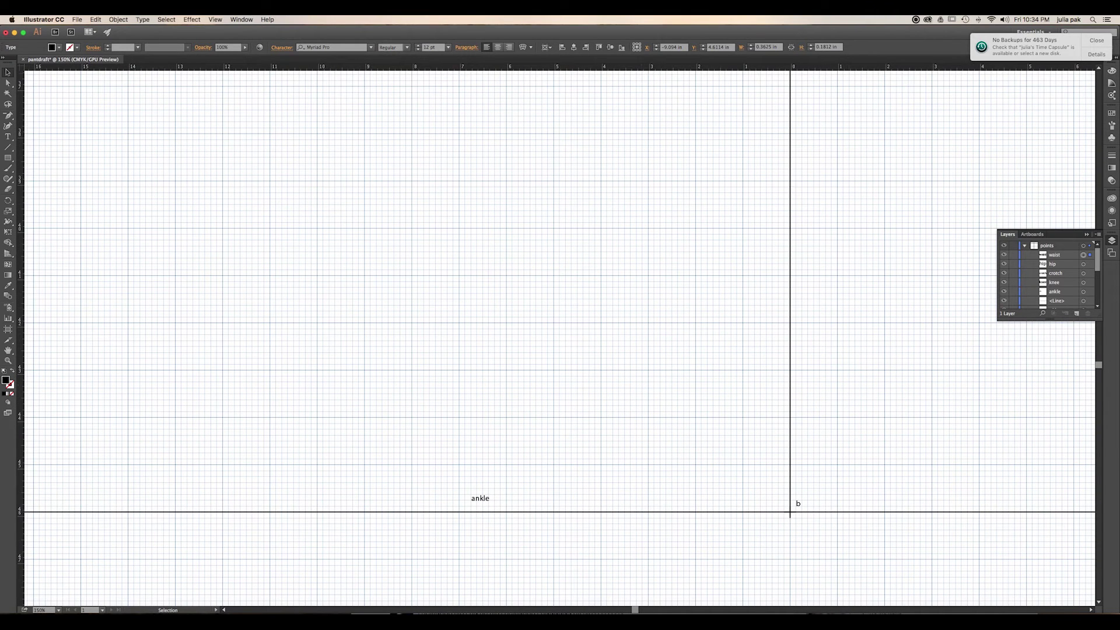
pyautogui.click(916, 19)
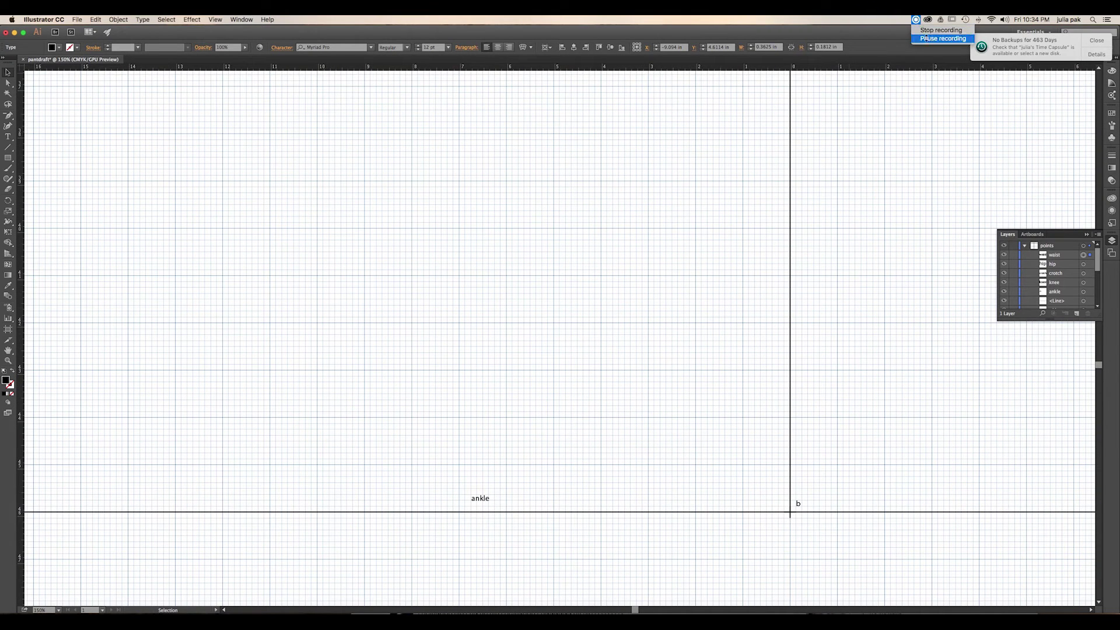
pyautogui.click(927, 39)
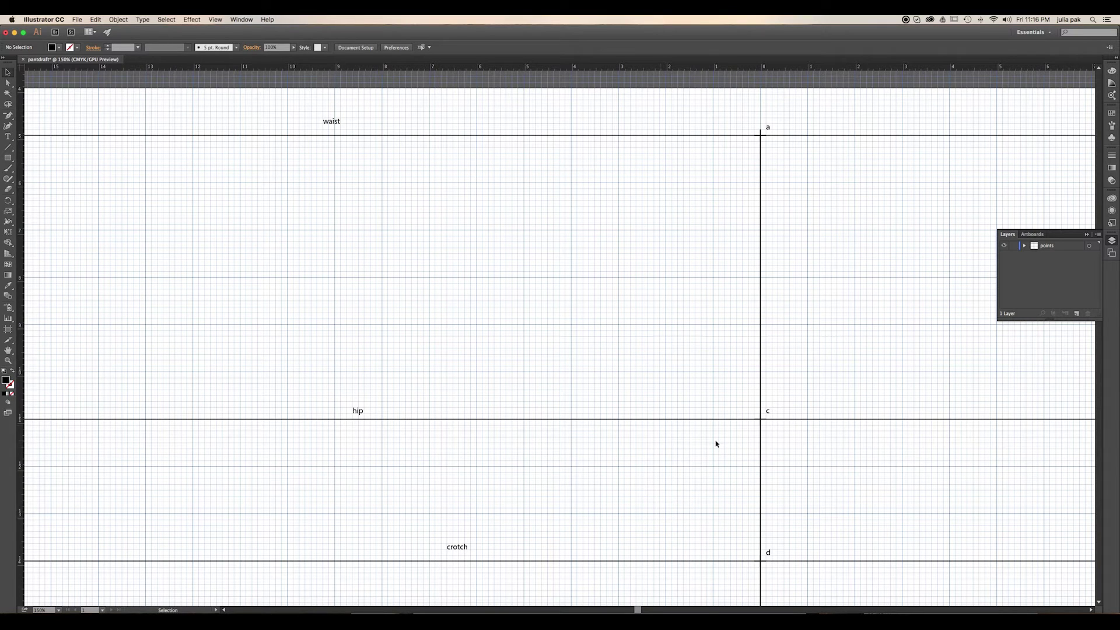
# Place a copy of the point c marker 10.5 in to the left along the hip line, with 0 in vertical offset and a 180° angle.
pyautogui.click(768, 411)
pyautogui.press('Delete')
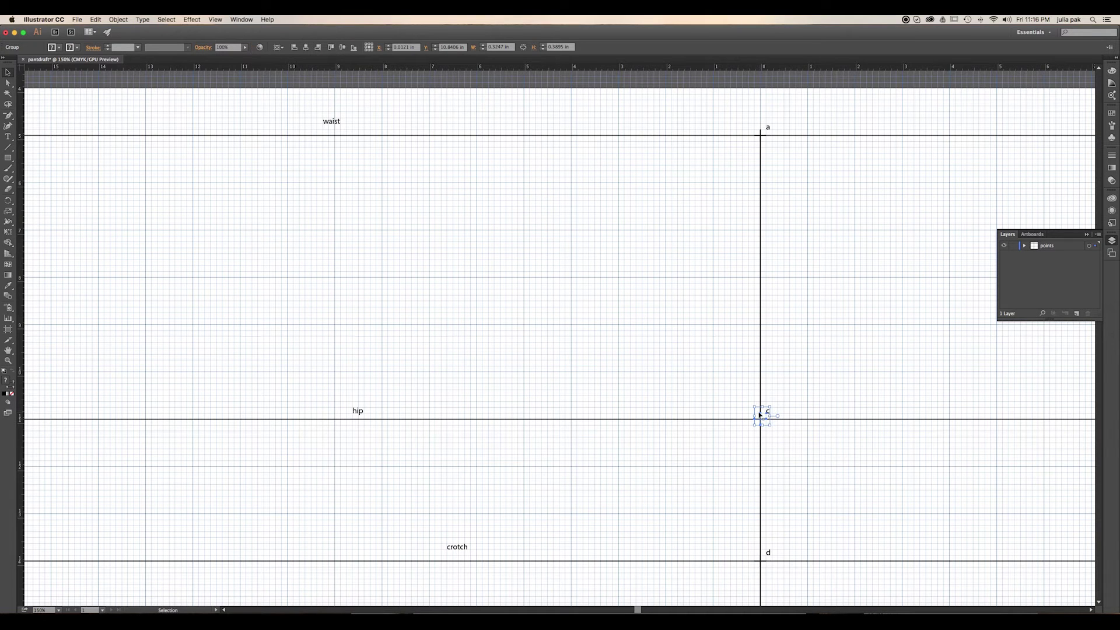
pyautogui.press('Return')
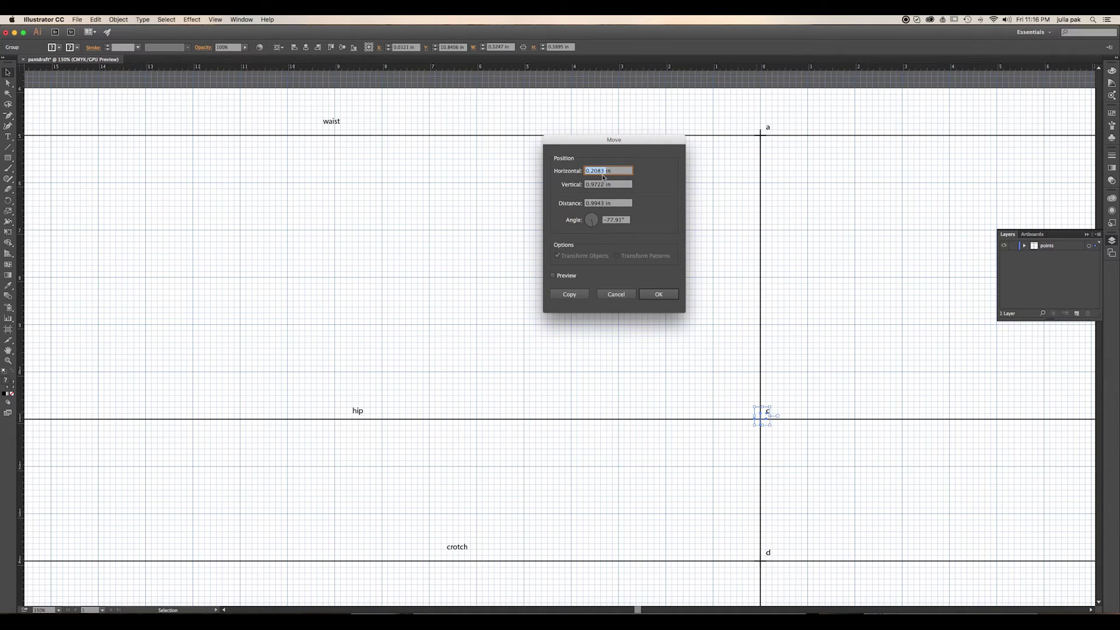
pyautogui.write('1in')
pyautogui.write('0.5')
pyautogui.doubleClick(597, 185)
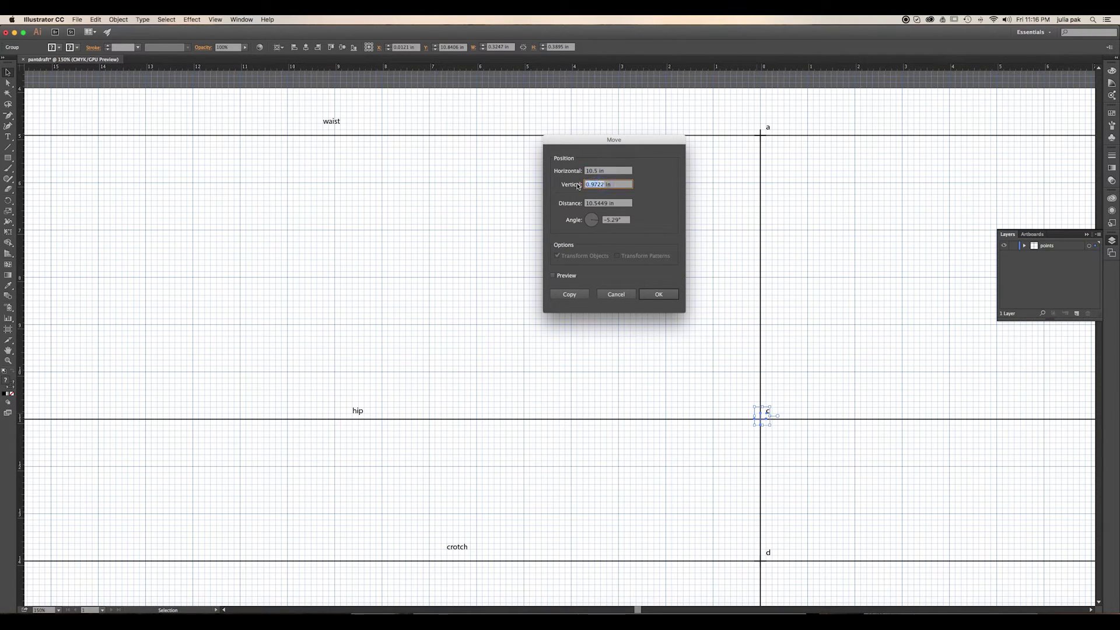
pyautogui.write('0')
pyautogui.click(586, 220)
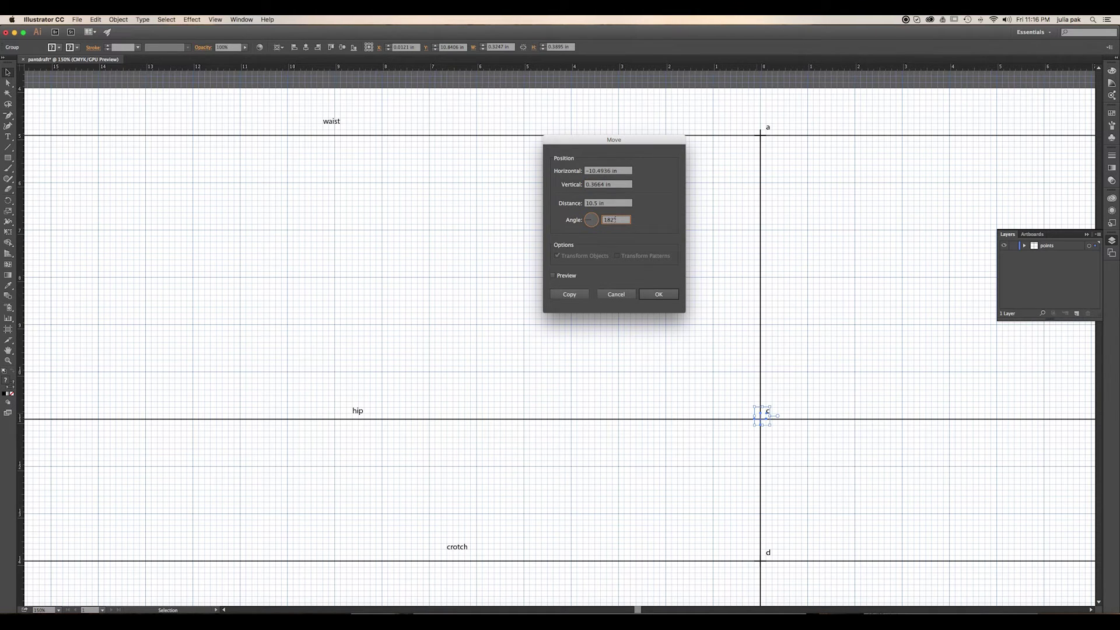
pyautogui.write('180')
pyautogui.click(566, 299)
pyautogui.click(566, 298)
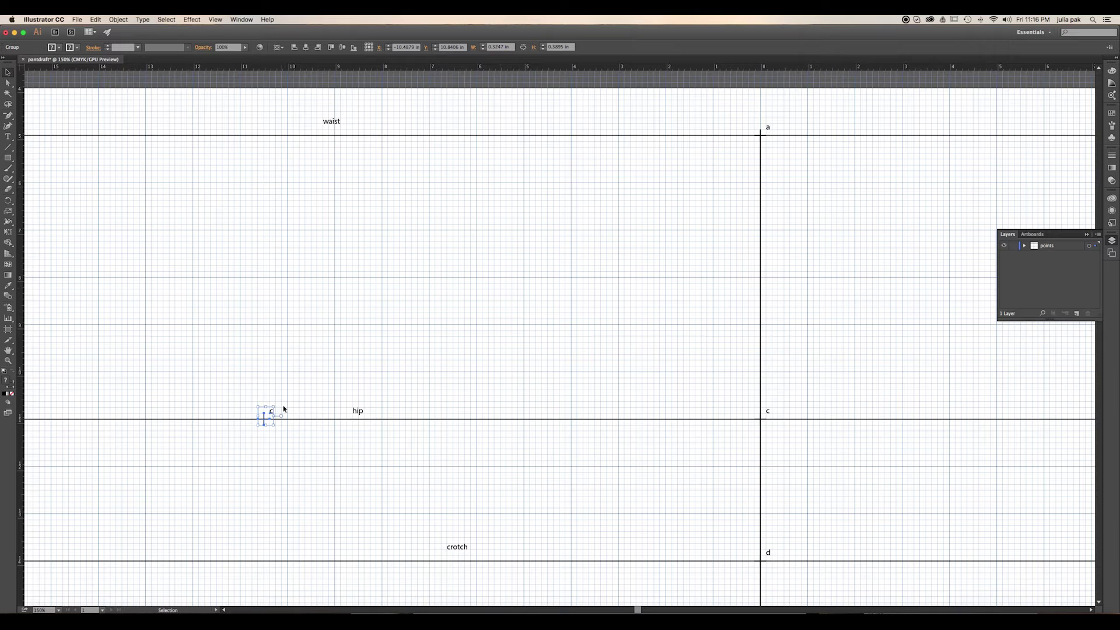
# Deselect the copied marker on the hip line and change its label to f.
pyautogui.click(286, 408)
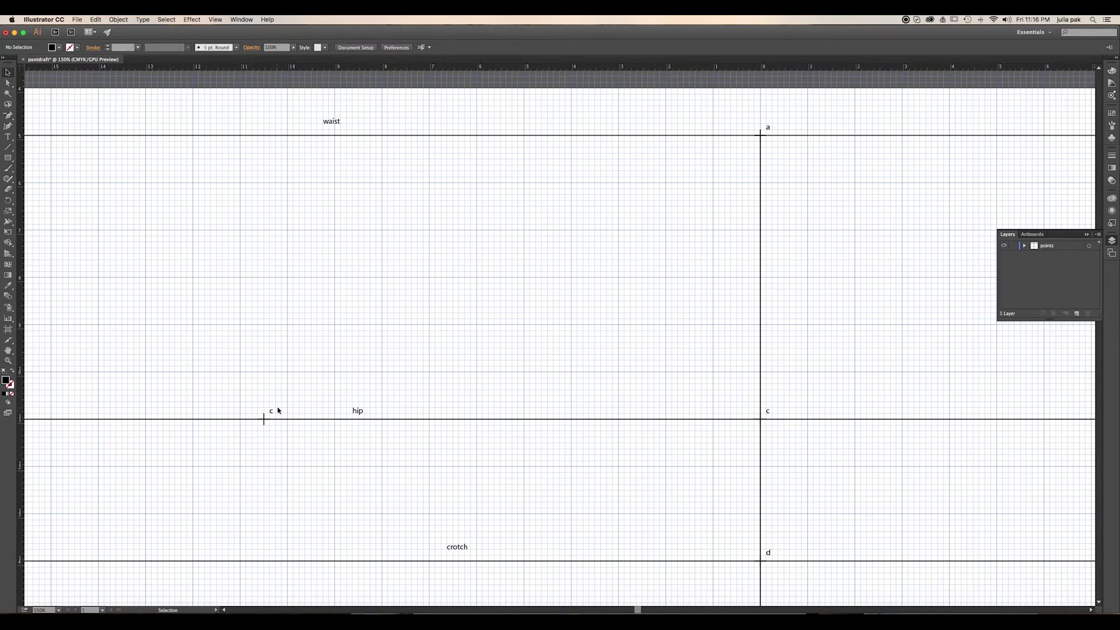
pyautogui.press('t')
pyautogui.doubleClick(273, 412)
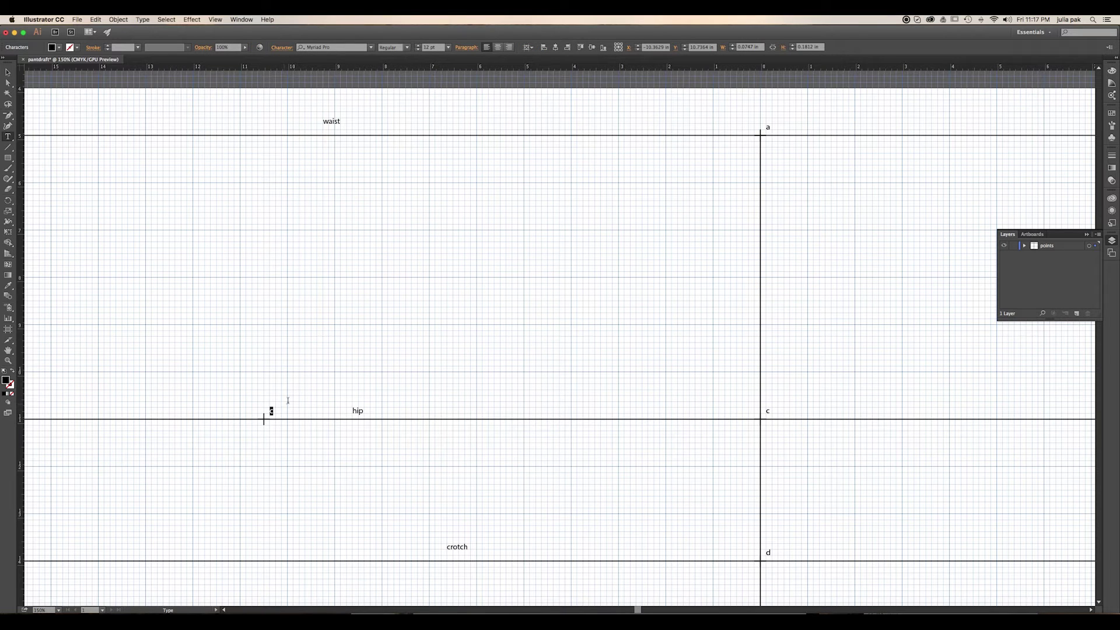
pyautogui.write('f')
pyautogui.click(8, 72)
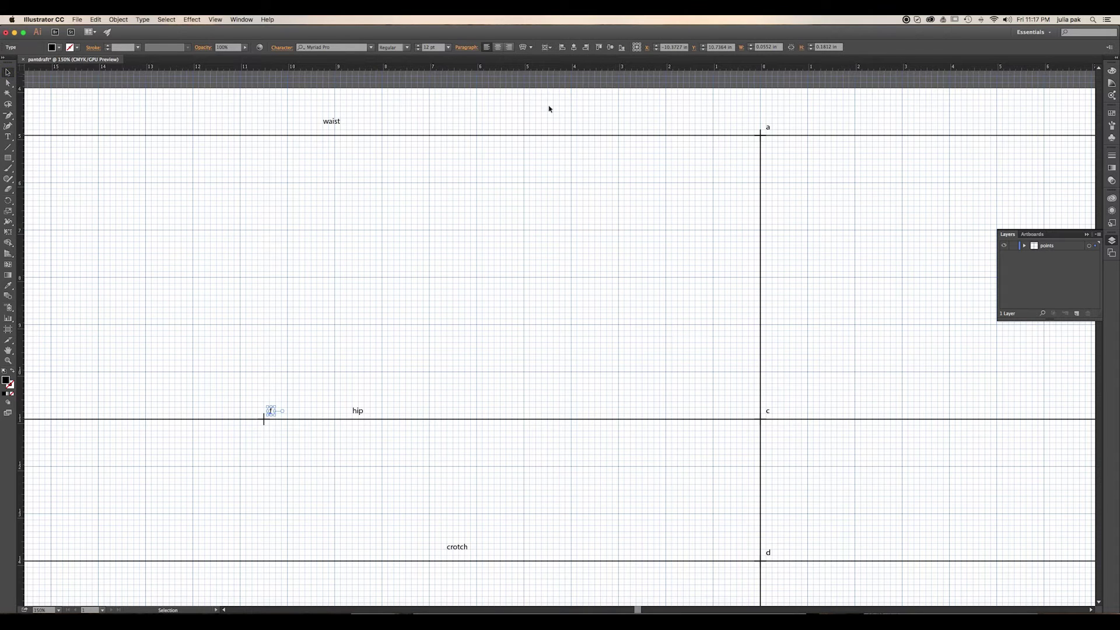
# Place a copy of the point d marker 10.5 in to the left along the crotch line, at a 180° angle.
pyautogui.click(765, 562)
pyautogui.click(767, 556)
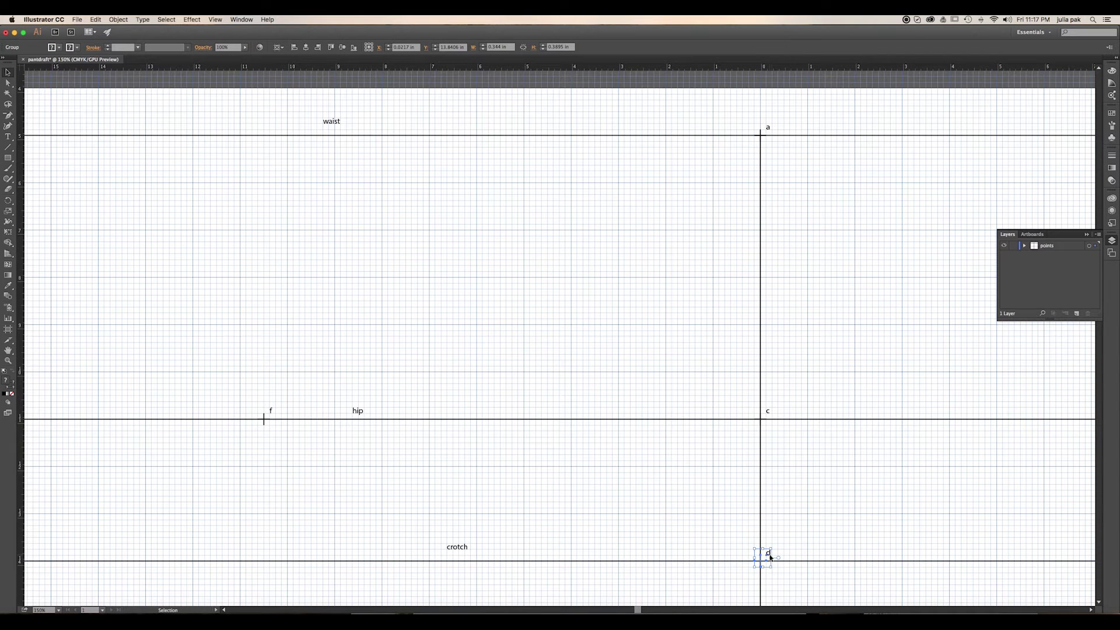
pyautogui.press('Return')
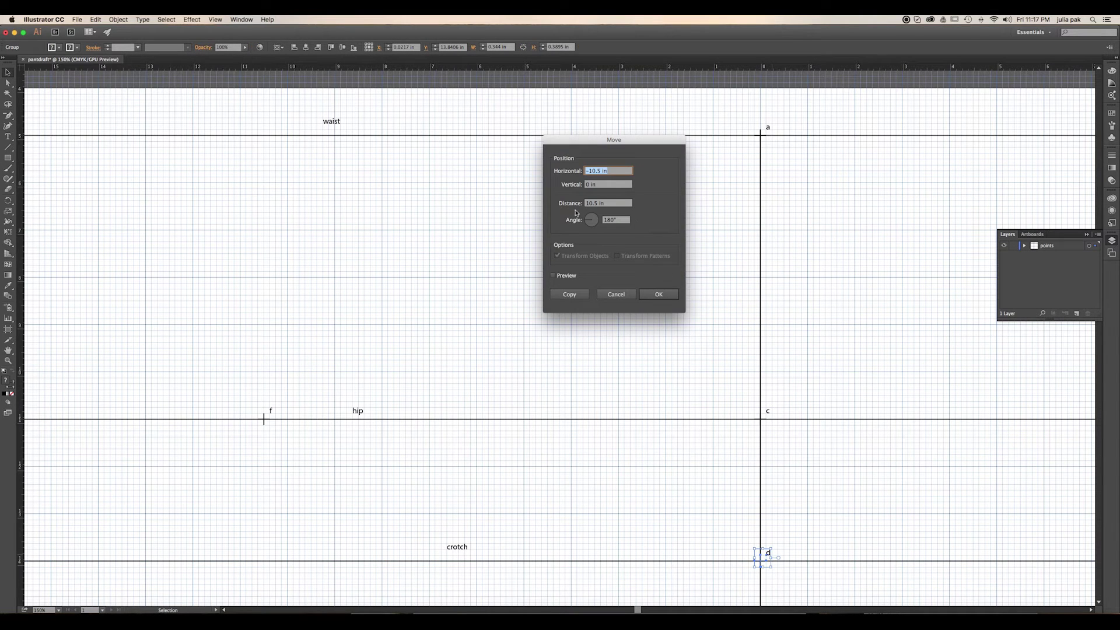
pyautogui.click(569, 295)
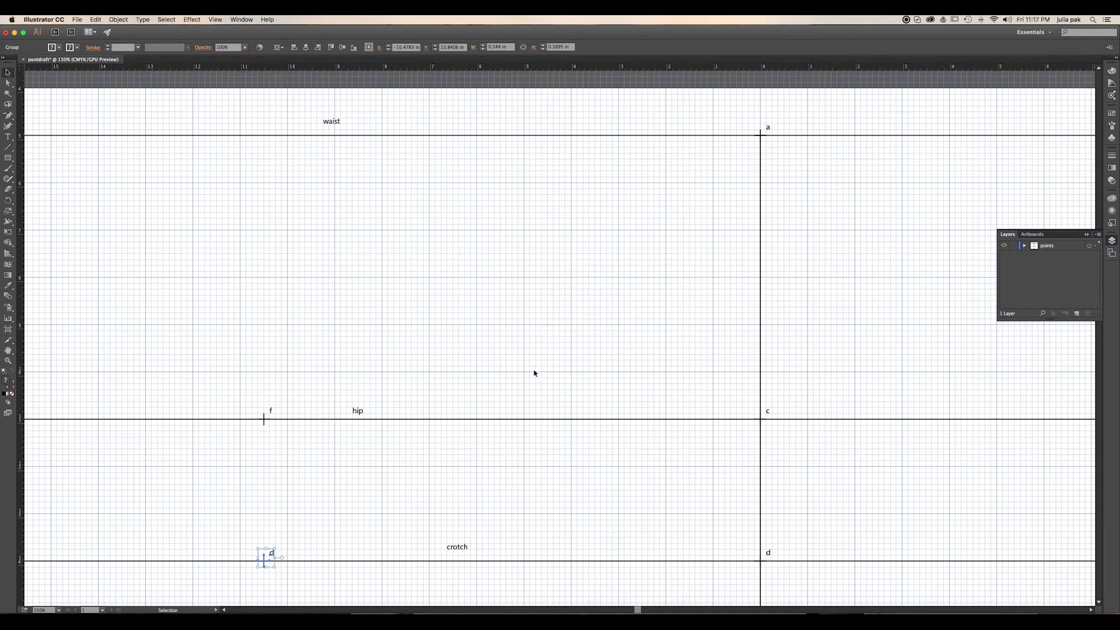
# Change the label of the copied marker on the crotch line to g.
pyautogui.press('t')
pyautogui.doubleClick(272, 552)
pyautogui.write('g')
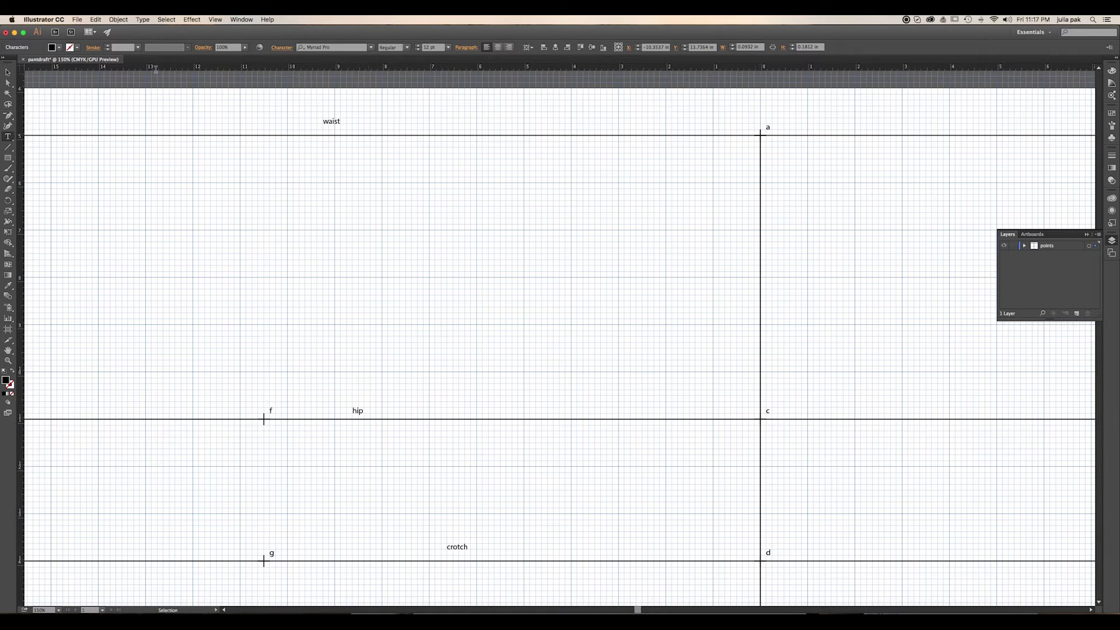
pyautogui.click(7, 72)
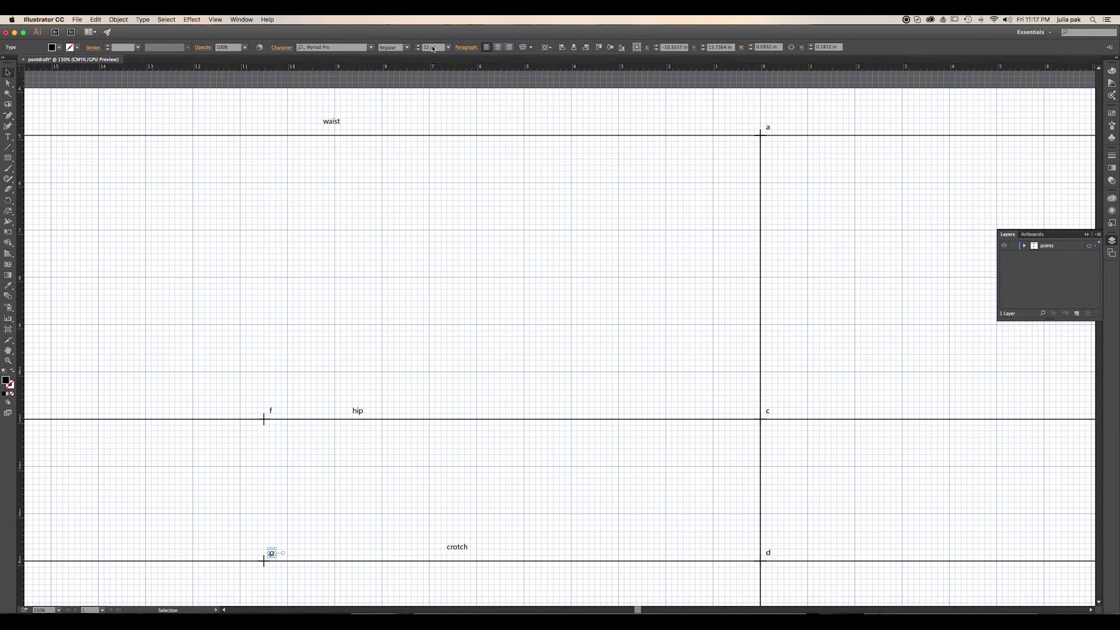
# Place a copy of the point a marker 10.5 in to the left along the waist line, at a 180° angle.
pyautogui.click(760, 135)
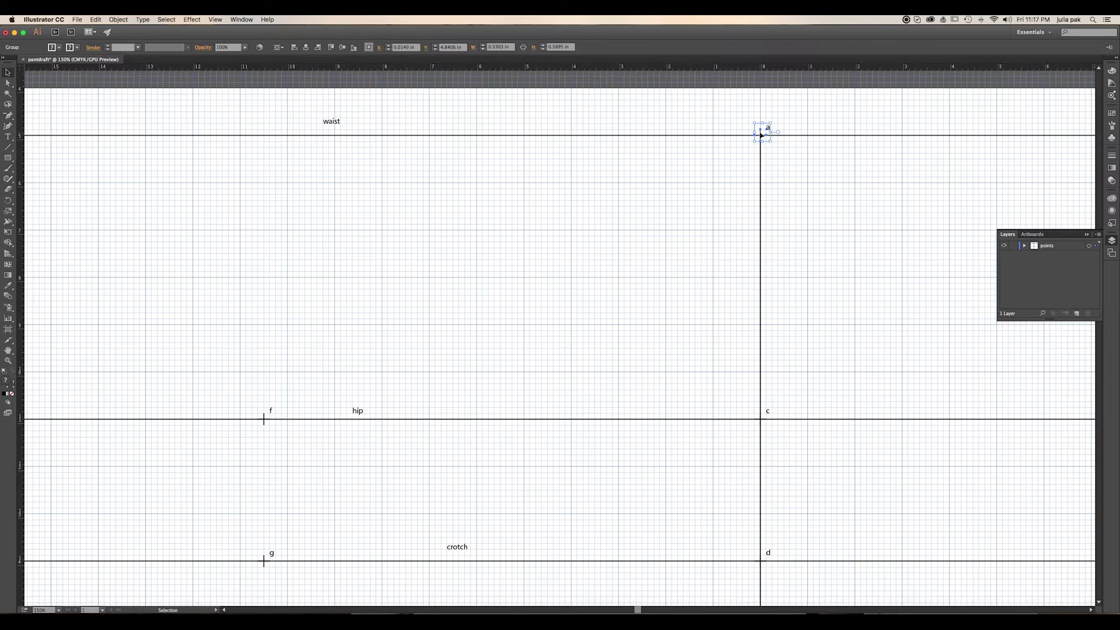
pyautogui.press('Return')
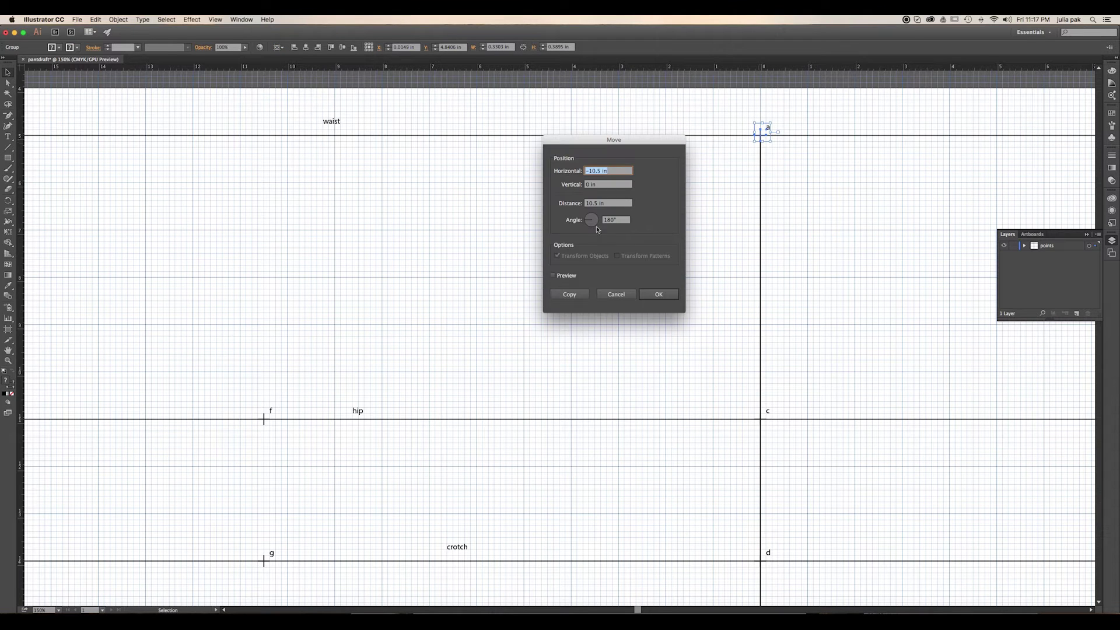
pyautogui.click(570, 294)
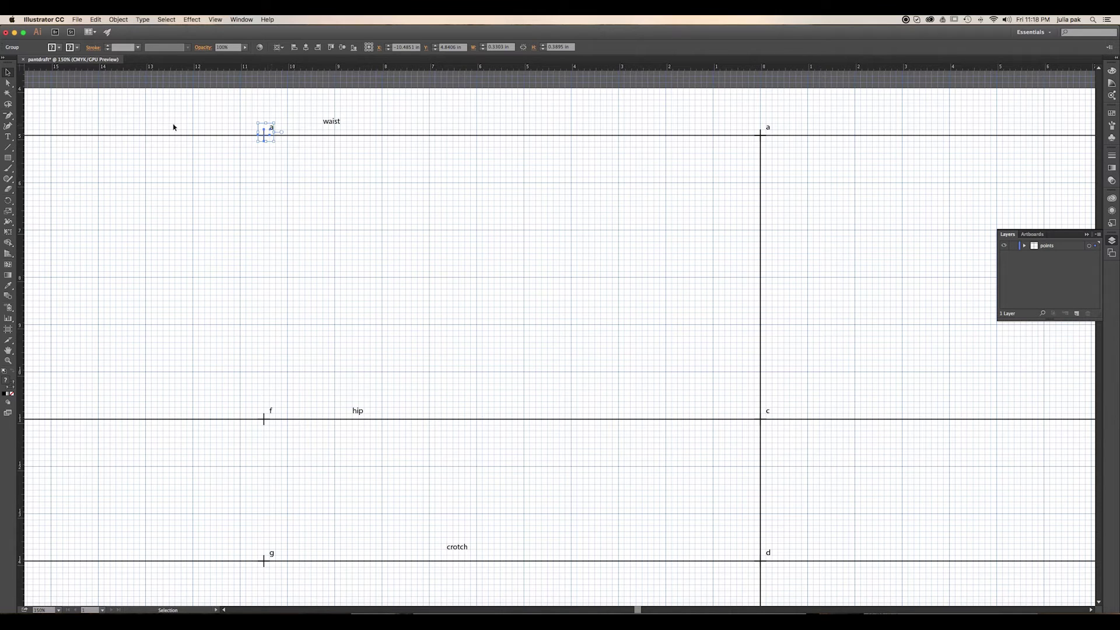
# Change the label of the copied marker on the waist line to h.
pyautogui.press('t')
pyautogui.click(272, 127)
pyautogui.doubleClick(273, 126)
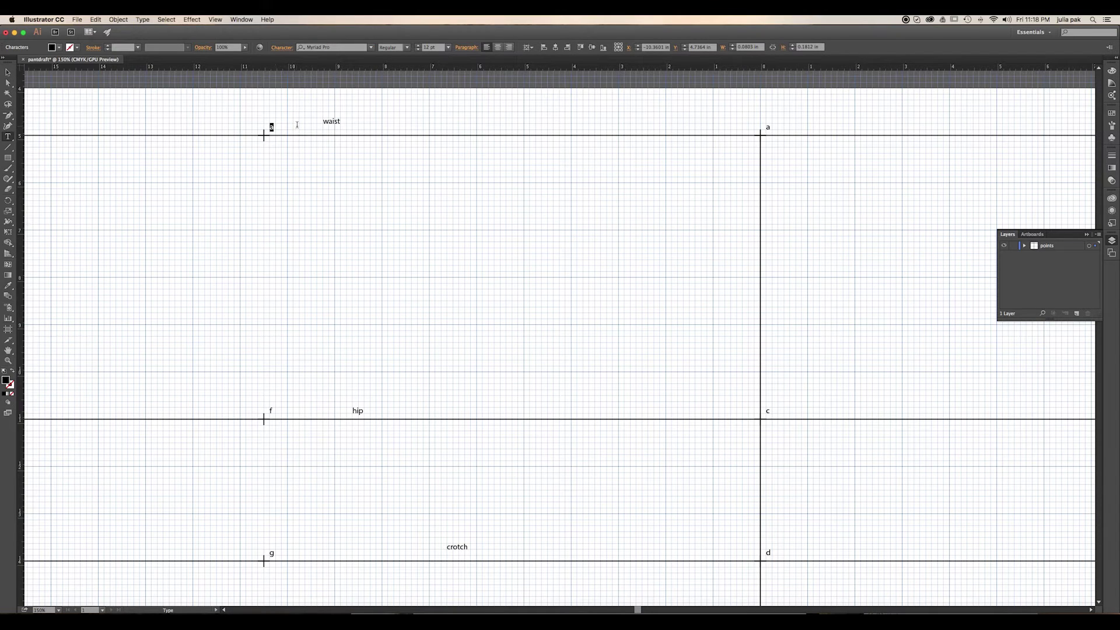
pyautogui.write('h')
# Draw a 9 in vertical line segment from point g on the crotch line up to point h on the waist line.
pyautogui.click(8, 147)
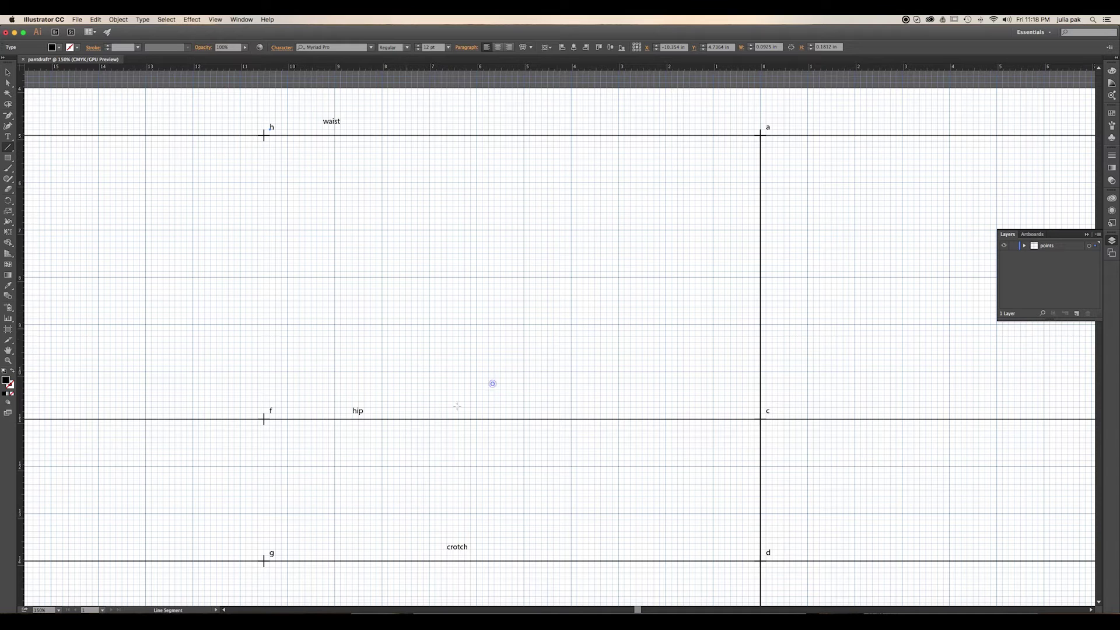
pyautogui.moveTo(494, 383); pyautogui.dragTo(453, 407)
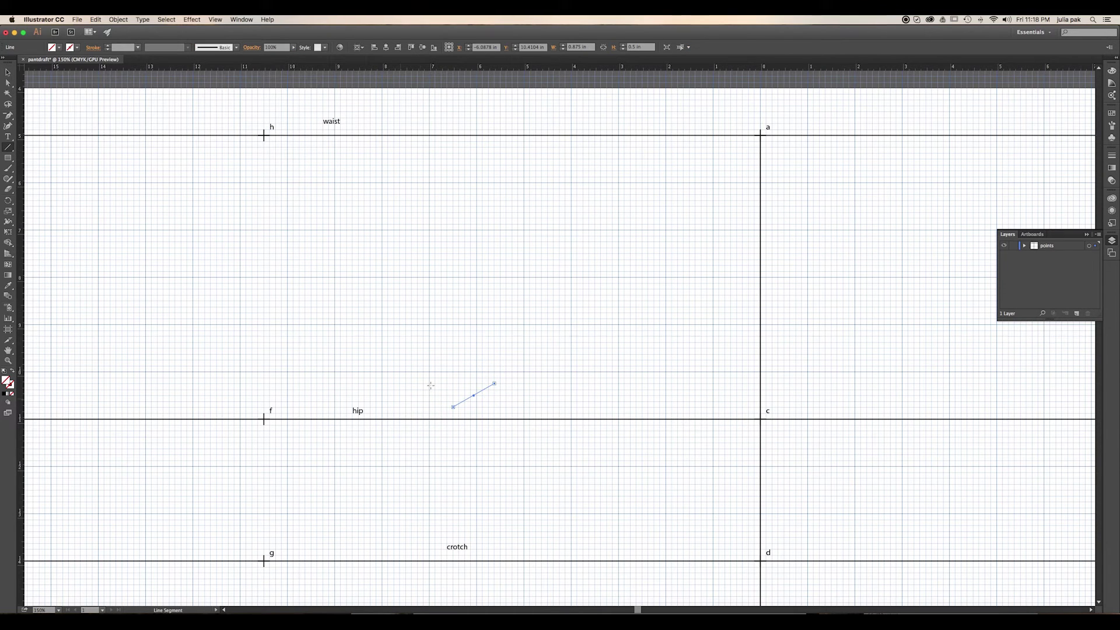
pyautogui.press('super+z')
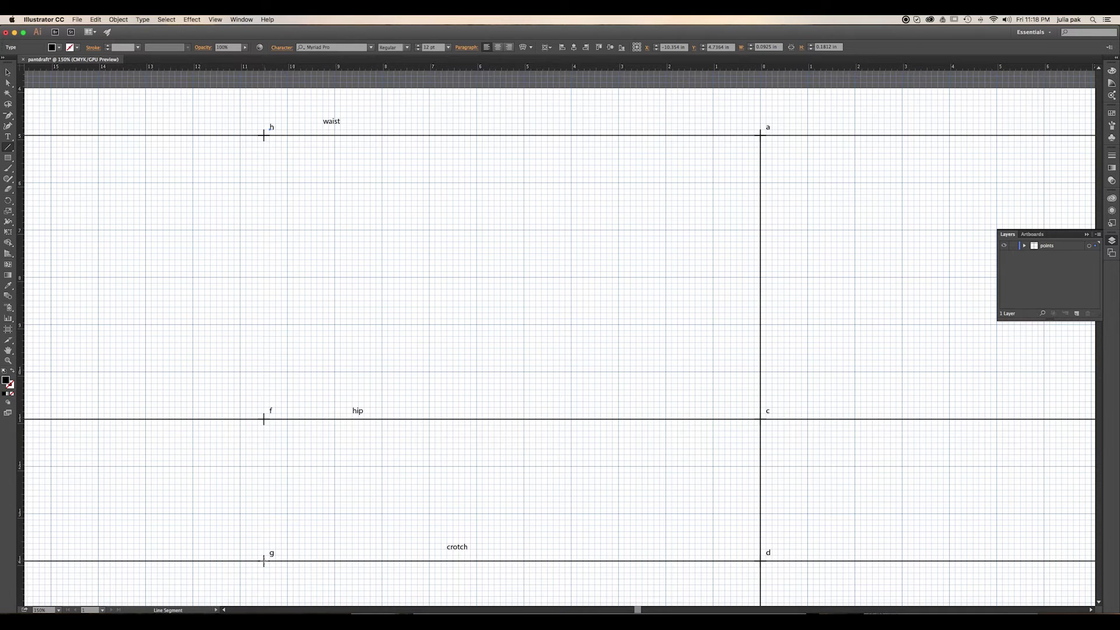
pyautogui.click(263, 561)
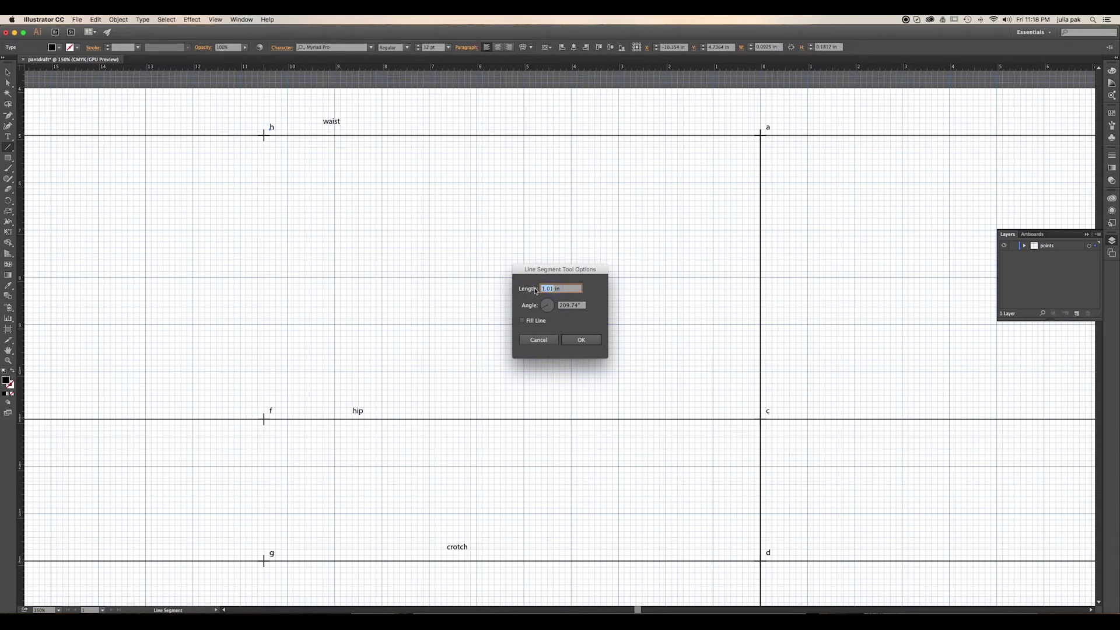
pyautogui.write('9')
pyautogui.click(547, 303)
pyautogui.moveTo(548, 302); pyautogui.dragTo(553, 304)
pyautogui.click(577, 340)
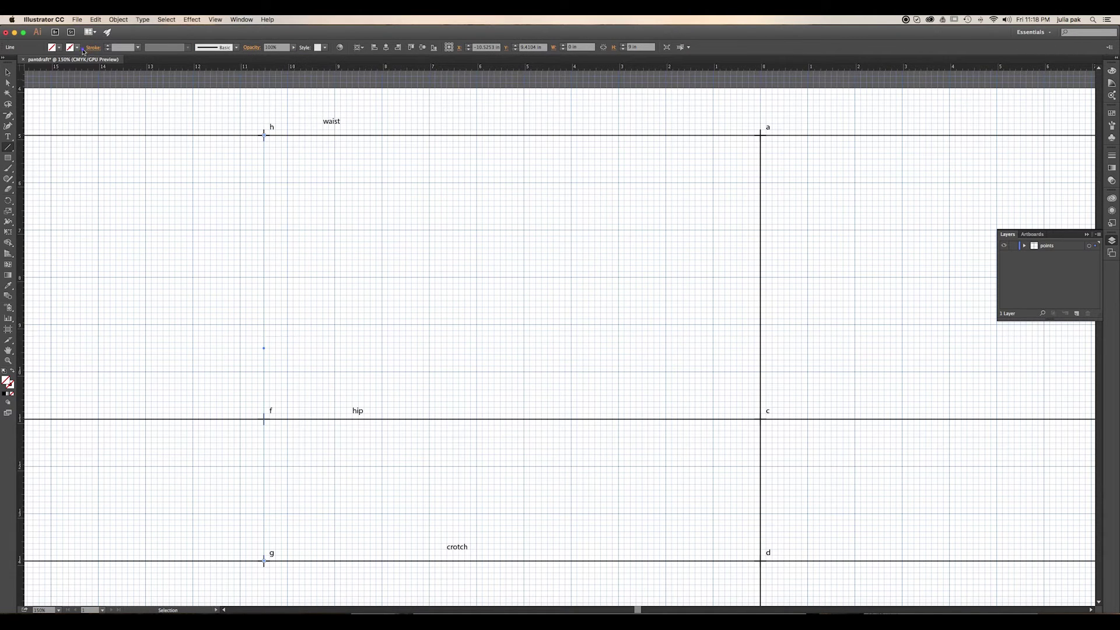
# Give the vertical line between points g and h a black stroke and deselect it.
pyautogui.click(79, 50)
pyautogui.click(24, 62)
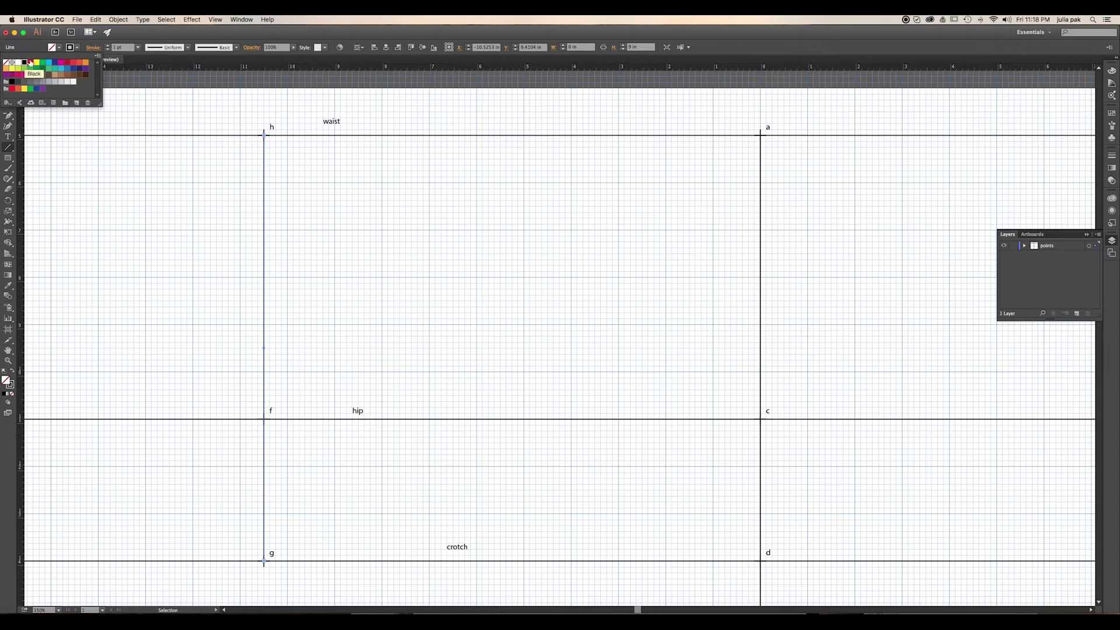
pyautogui.click(128, 78)
pyautogui.click(9, 73)
pyautogui.click(239, 161)
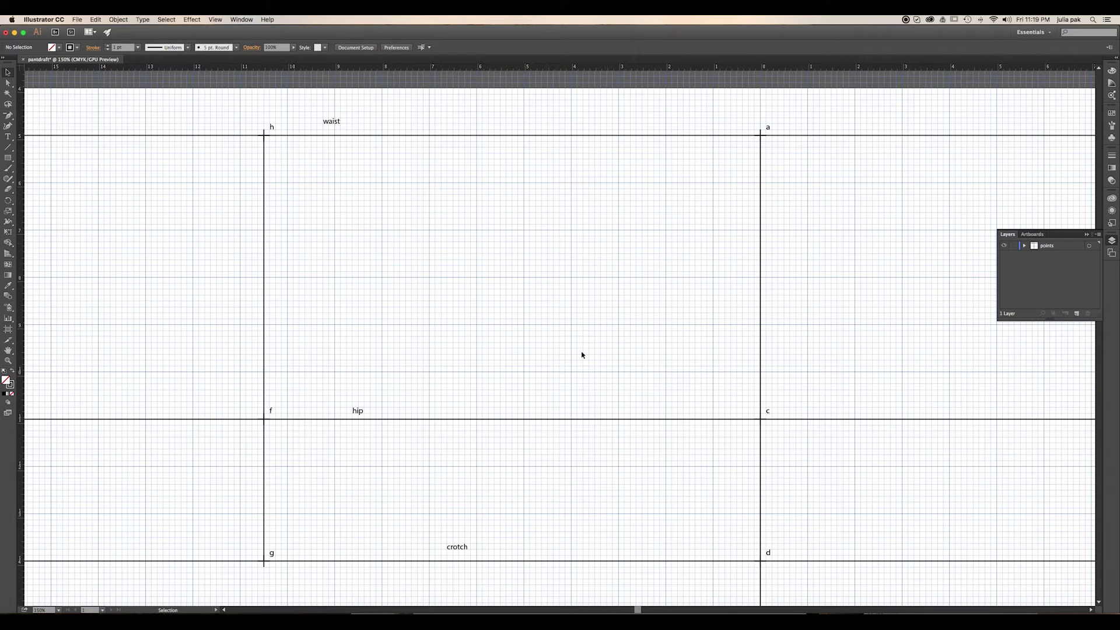
pyautogui.click(264, 562)
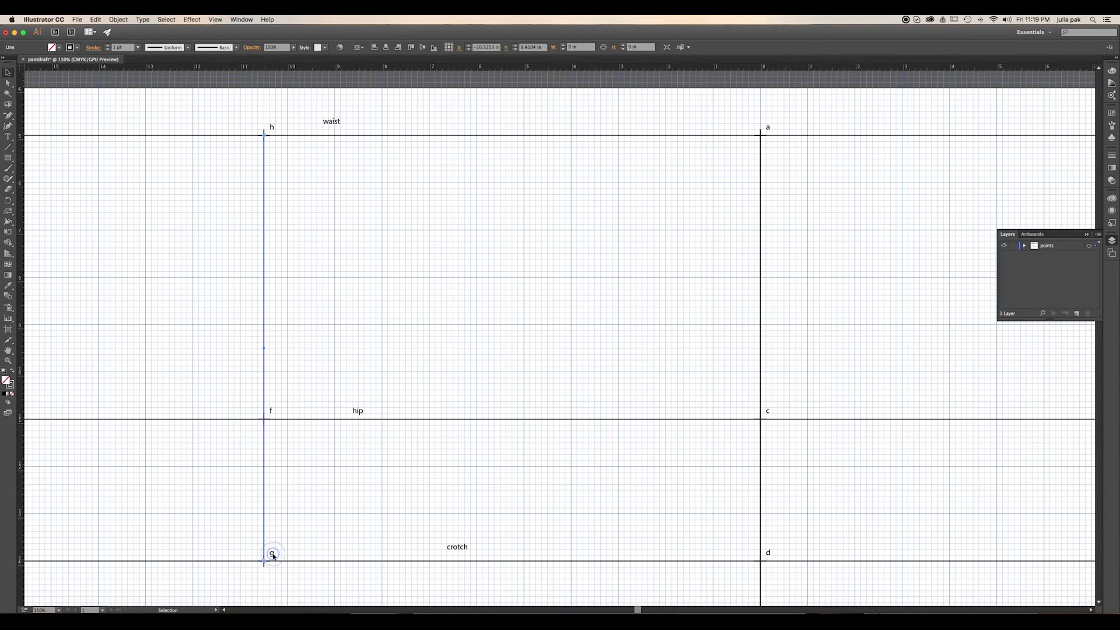
pyautogui.moveTo(272, 553); pyautogui.dragTo(270, 559)
pyautogui.press('super+z')
pyautogui.click(275, 550)
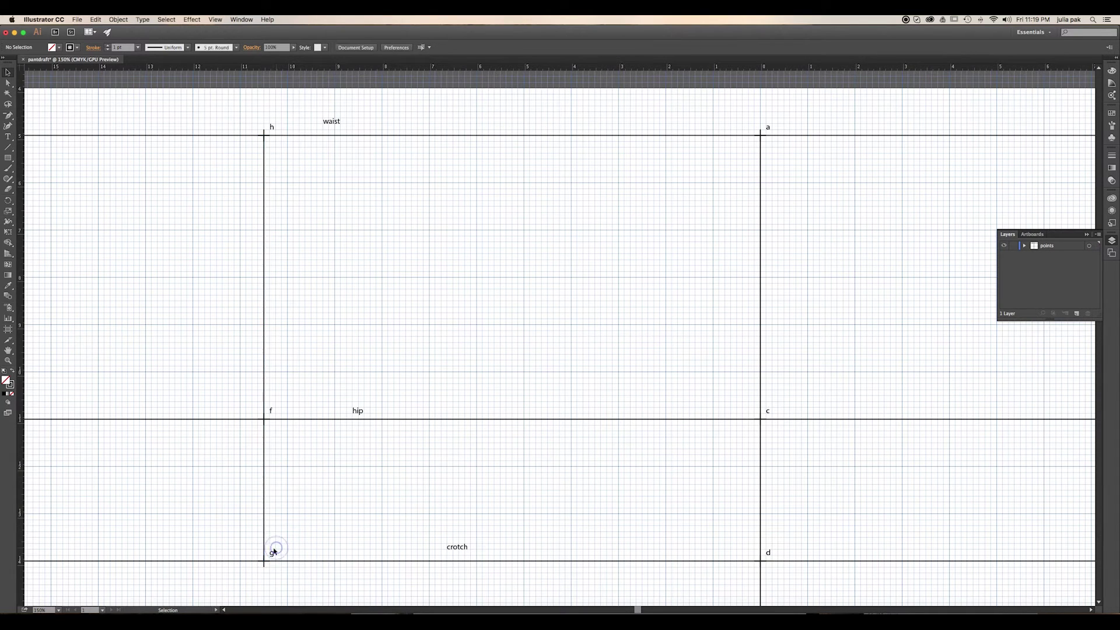
# Place a copy of the point g marker 4.5 in straight up along the g–h line, at a 90° angle, and deselect it.
pyautogui.click(272, 553)
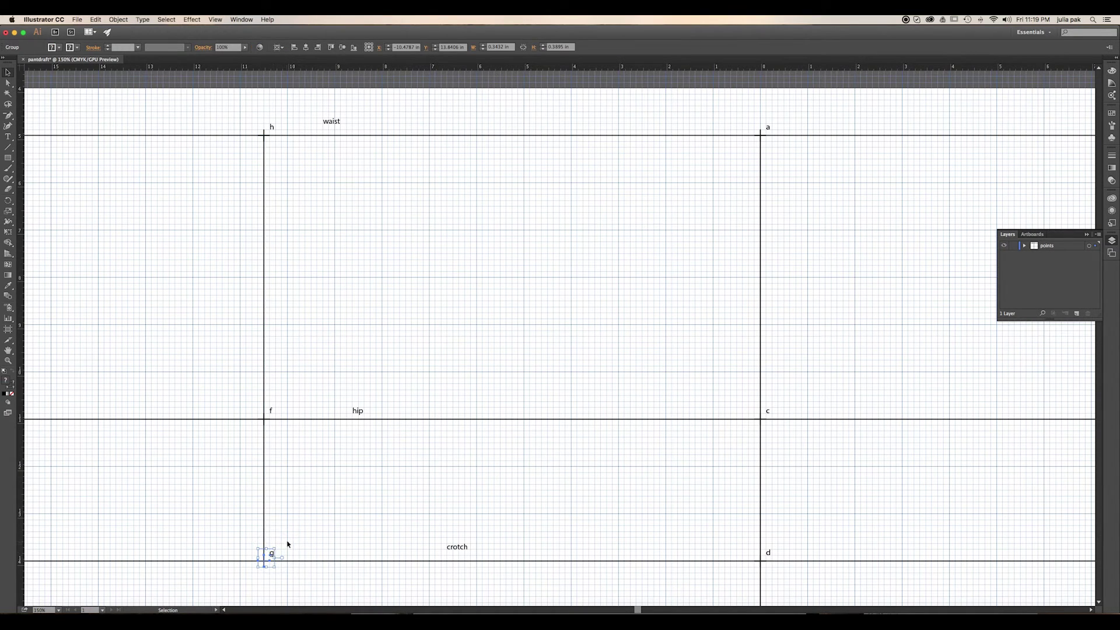
pyautogui.press('Return')
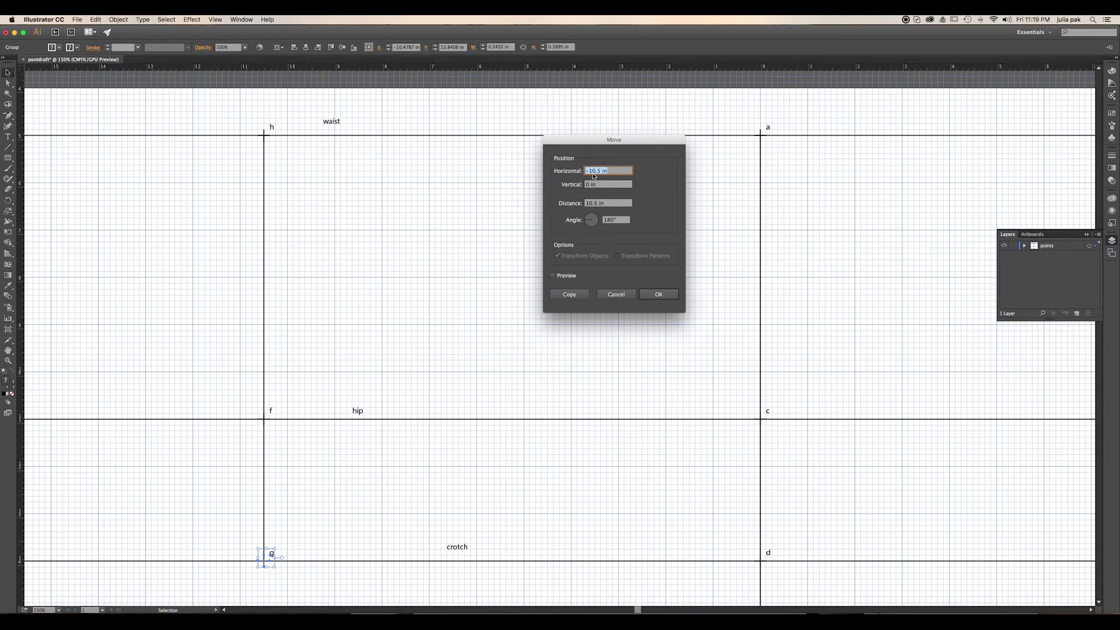
pyautogui.moveTo(608, 170); pyautogui.dragTo(588, 170)
pyautogui.write('0')
pyautogui.click(589, 184)
pyautogui.press('BackSpace')
pyautogui.write('5')
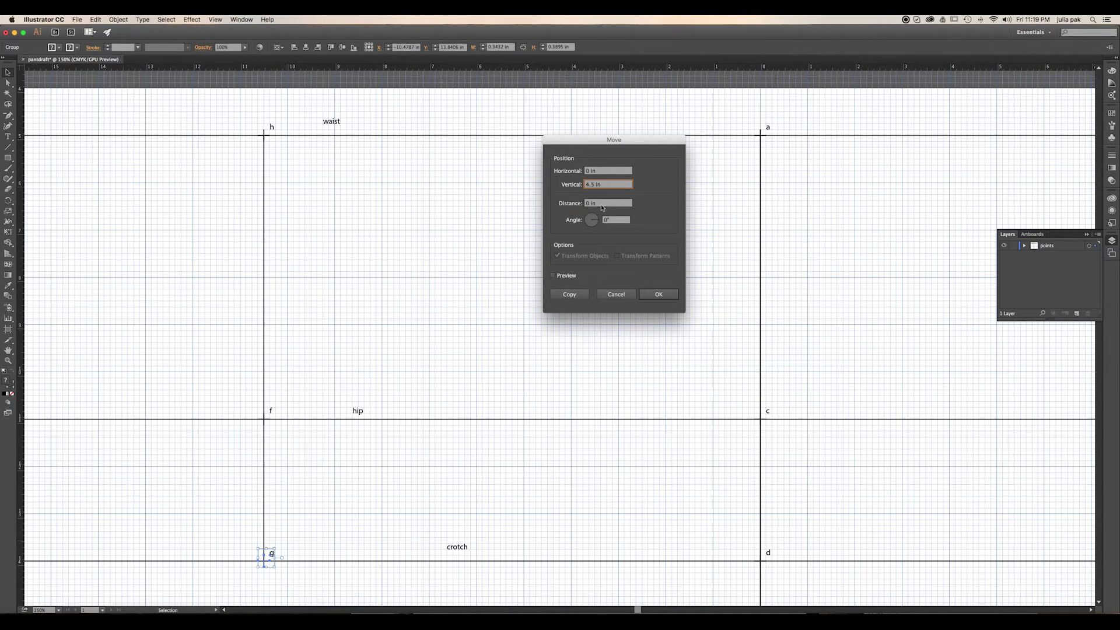
pyautogui.click(607, 220)
pyautogui.press('BackSpace')
pyautogui.click(612, 204)
pyautogui.click(569, 295)
pyautogui.click(373, 345)
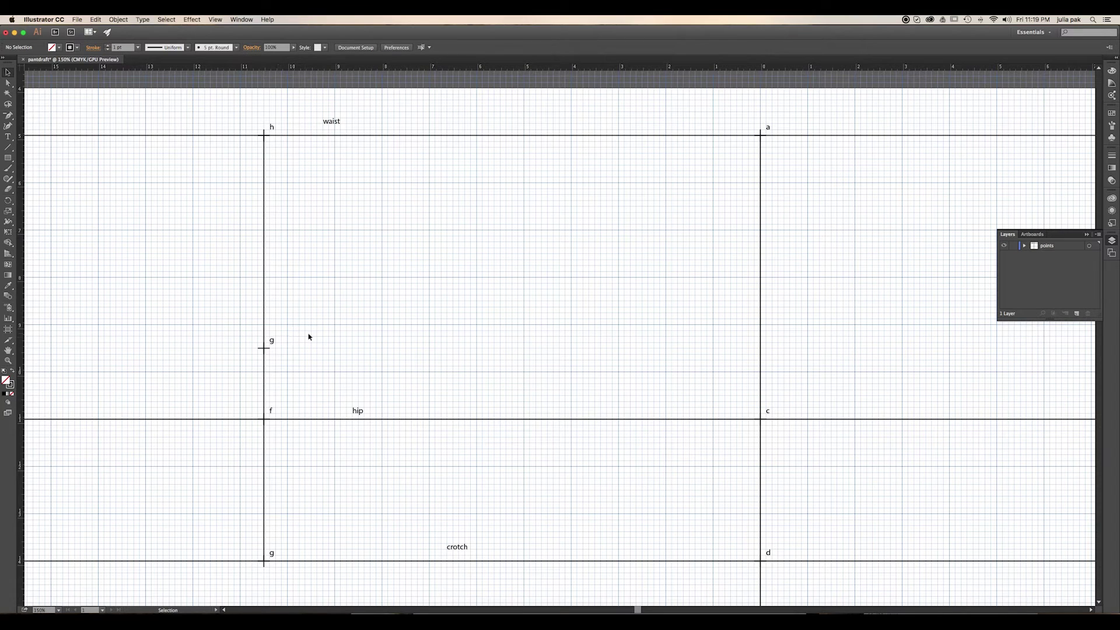
# Change the label of the copied marker between points f and h to x.
pyautogui.press('t')
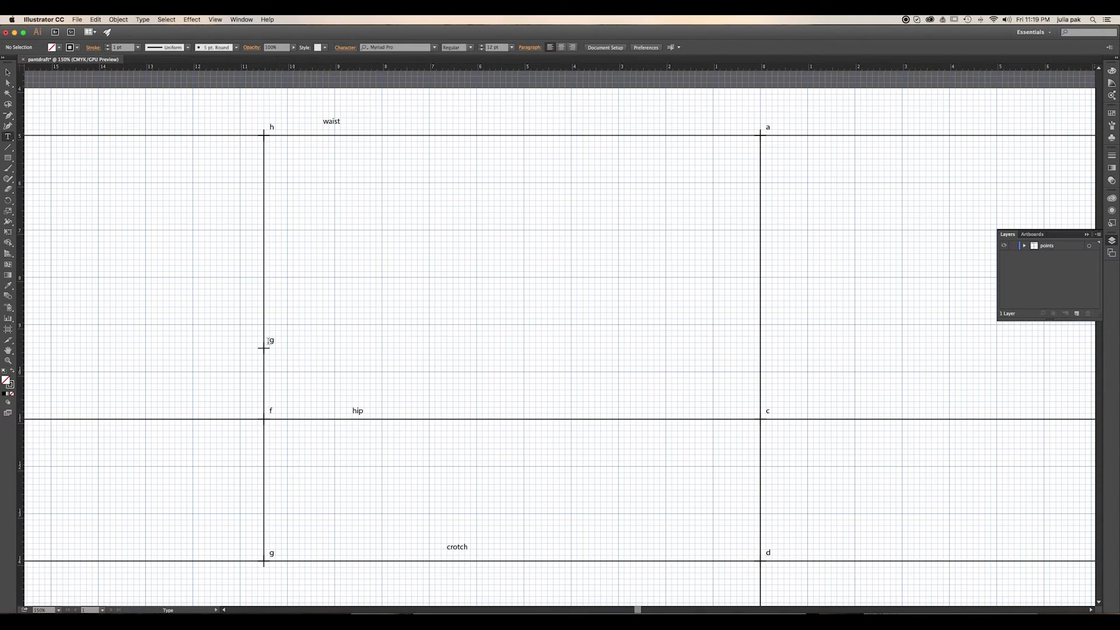
pyautogui.click(272, 340)
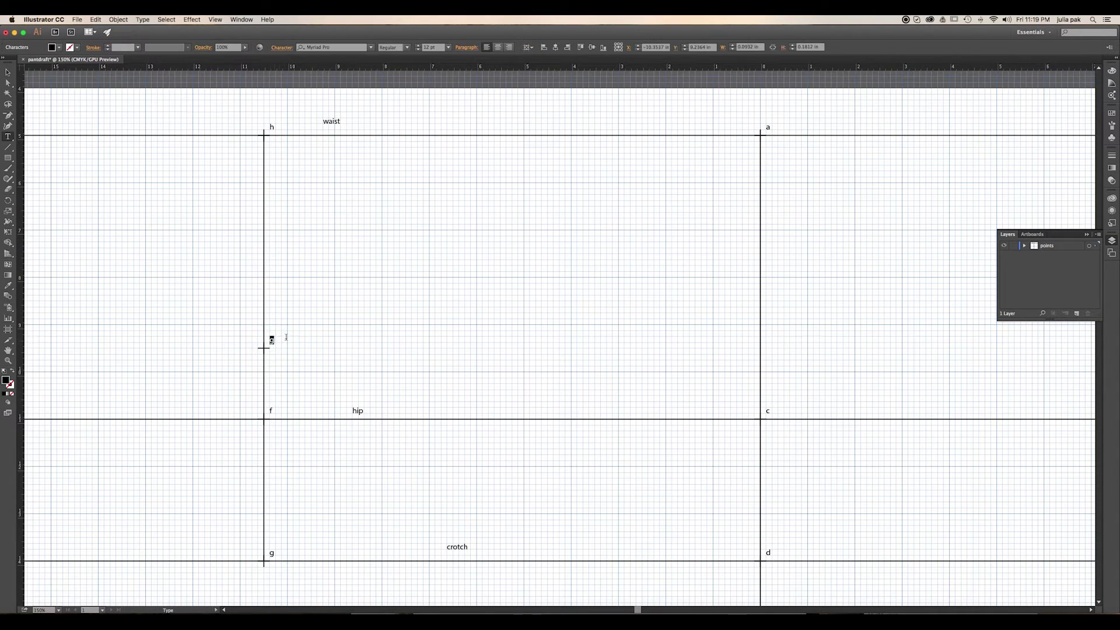
pyautogui.write('x')
pyautogui.click(8, 72)
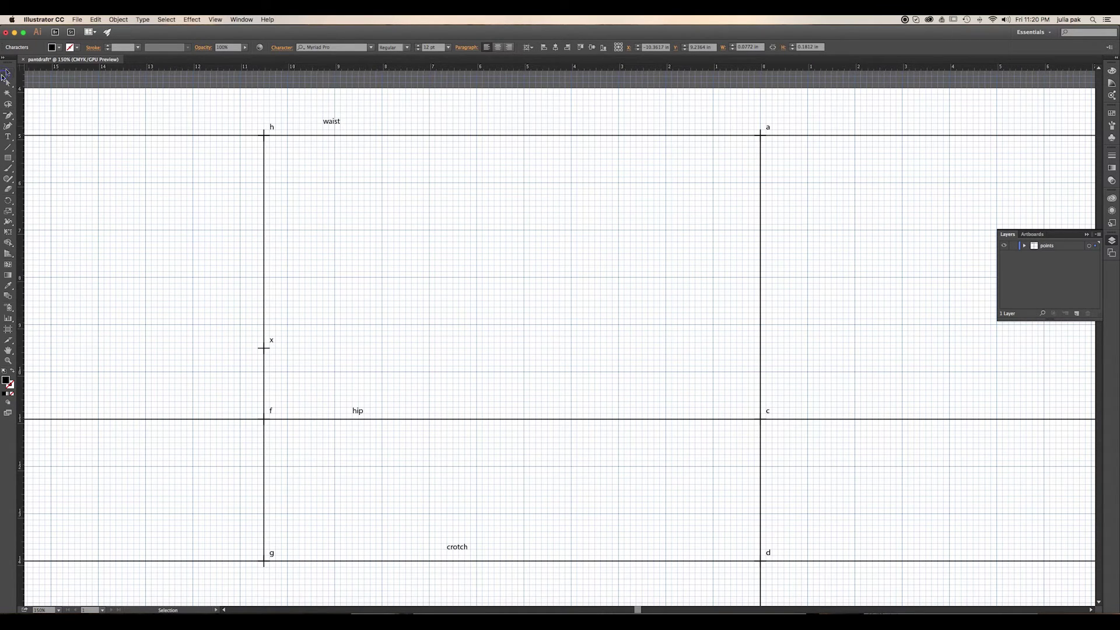
# Place a copy of the point g marker 4.5 in to the left along the crotch line, at a 180° angle.
pyautogui.click(272, 556)
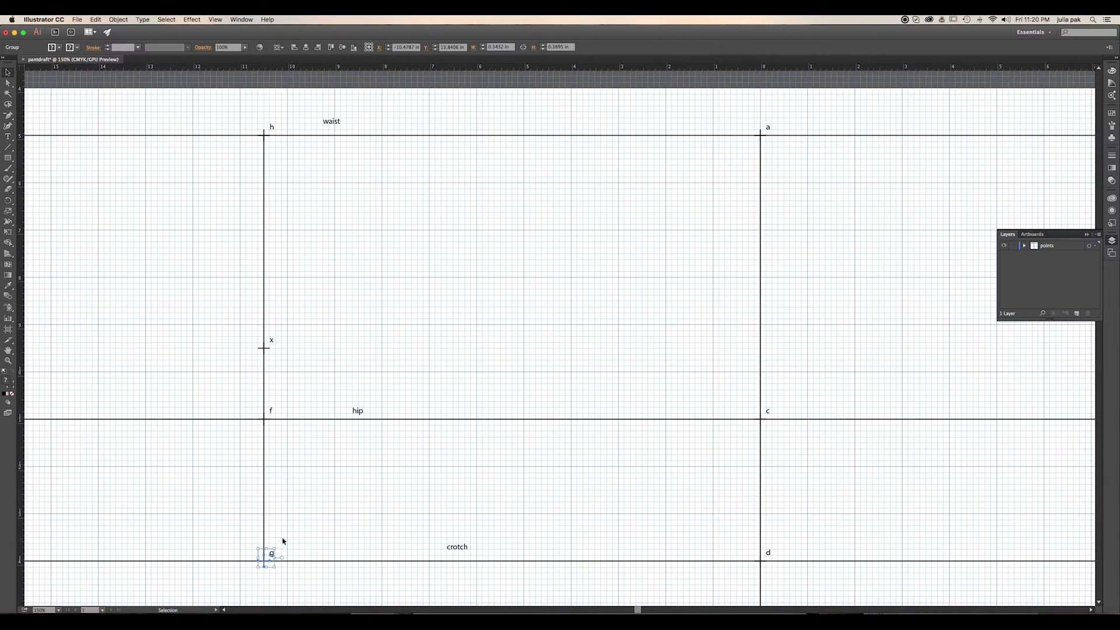
pyautogui.press('Return')
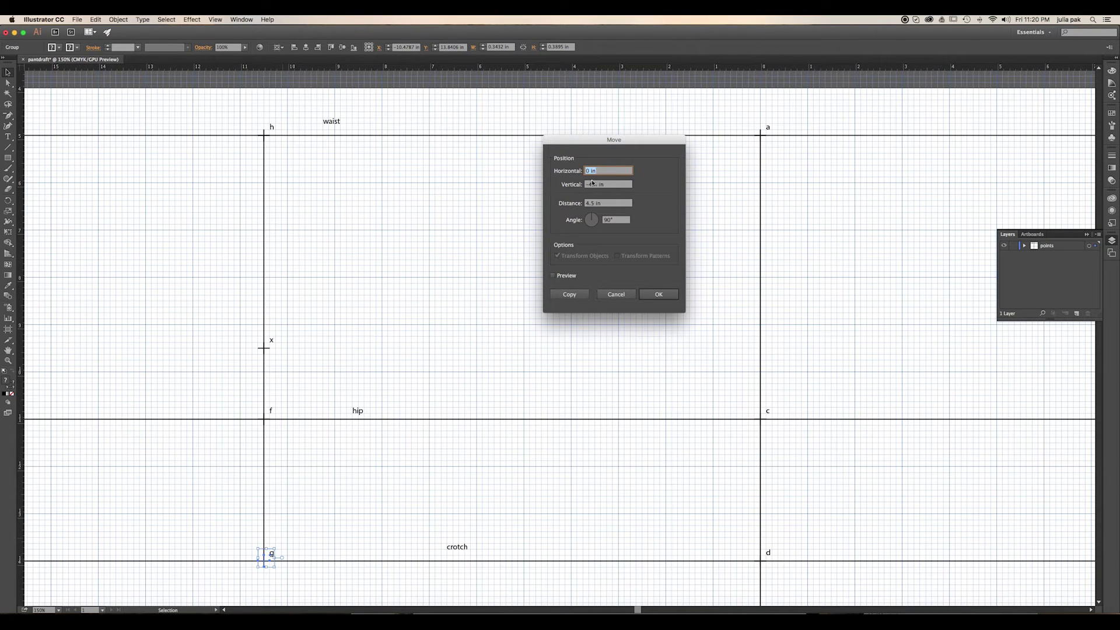
pyautogui.click(589, 171)
pyautogui.press('BackSpace')
pyautogui.write('4.5')
pyautogui.press('Tab')
pyautogui.click(587, 184)
pyautogui.write('-')
pyautogui.write('0')
pyautogui.click(615, 220)
pyautogui.write('187')
pyautogui.press('BackSpace')
pyautogui.click(570, 293)
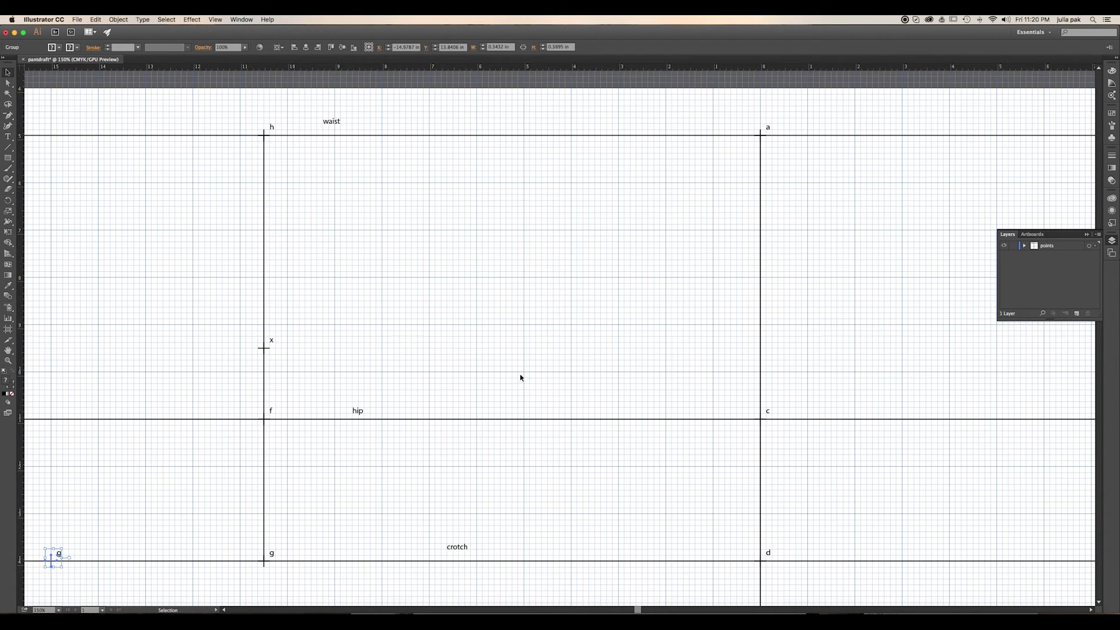
# Change the label of the new copied marker left of point g to i.
pyautogui.hscroll(-10, 500, 461)
pyautogui.scroll(-3, 500, 461)
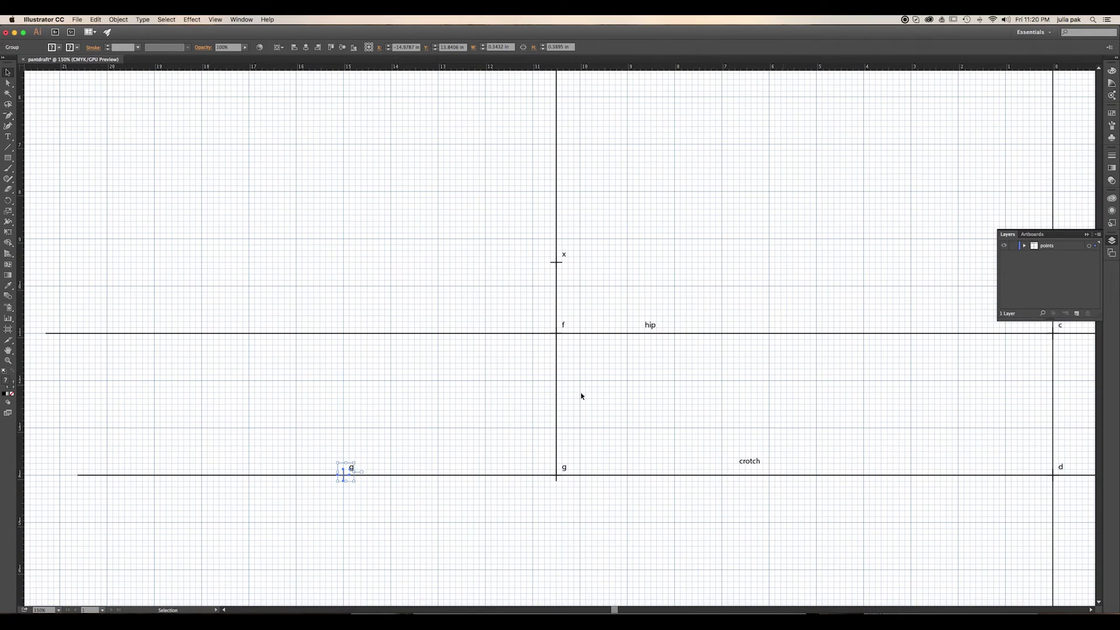
pyautogui.press('t')
pyautogui.doubleClick(350, 467)
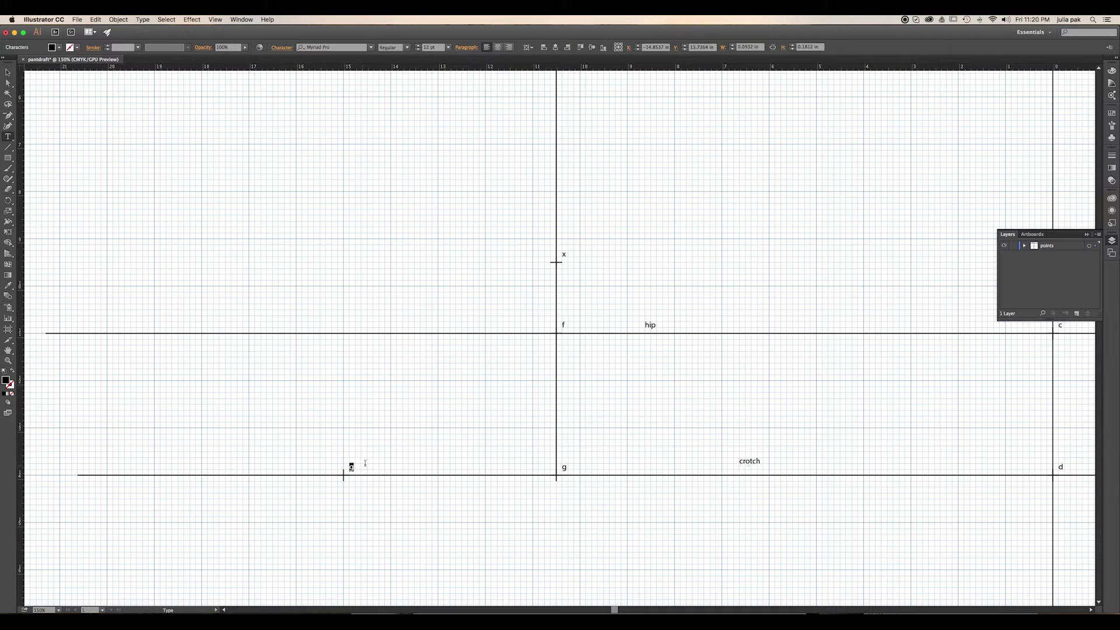
pyautogui.write('i')
pyautogui.press('Escape')
pyautogui.click(904, 21)
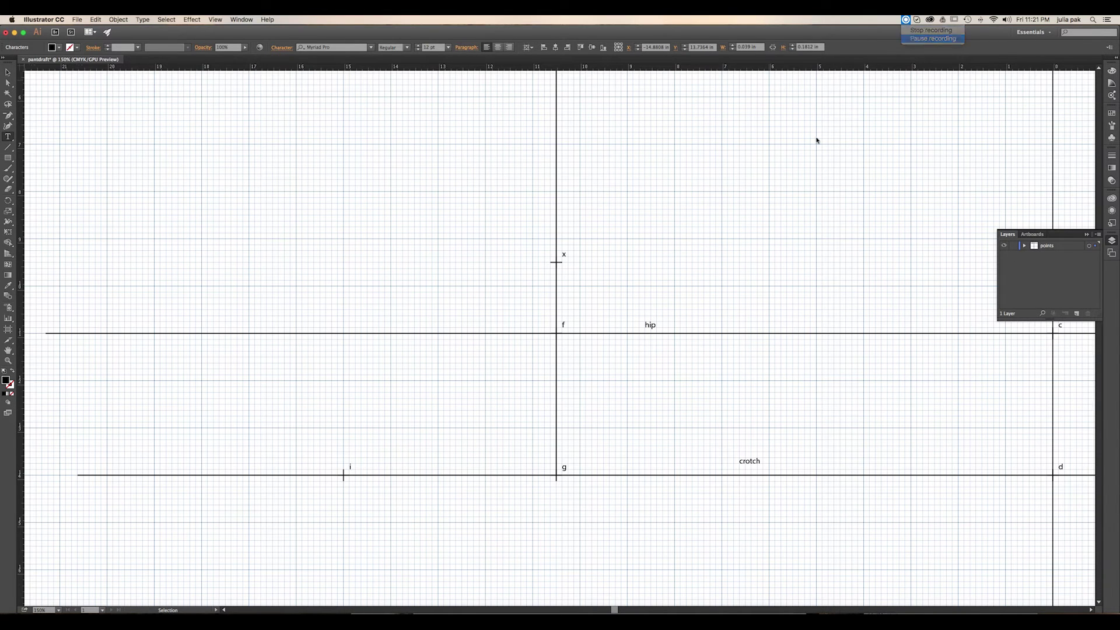
pyautogui.click(912, 38)
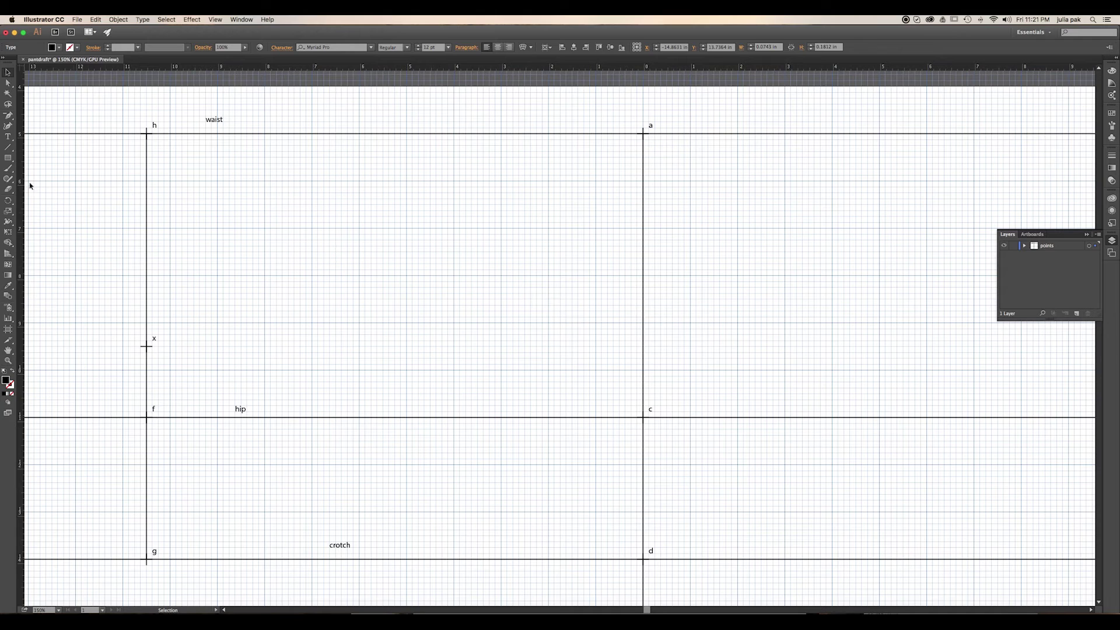
# Add the text label "back" to the area between the h–g line and the a–d line, and deselect it.
pyautogui.press('t')
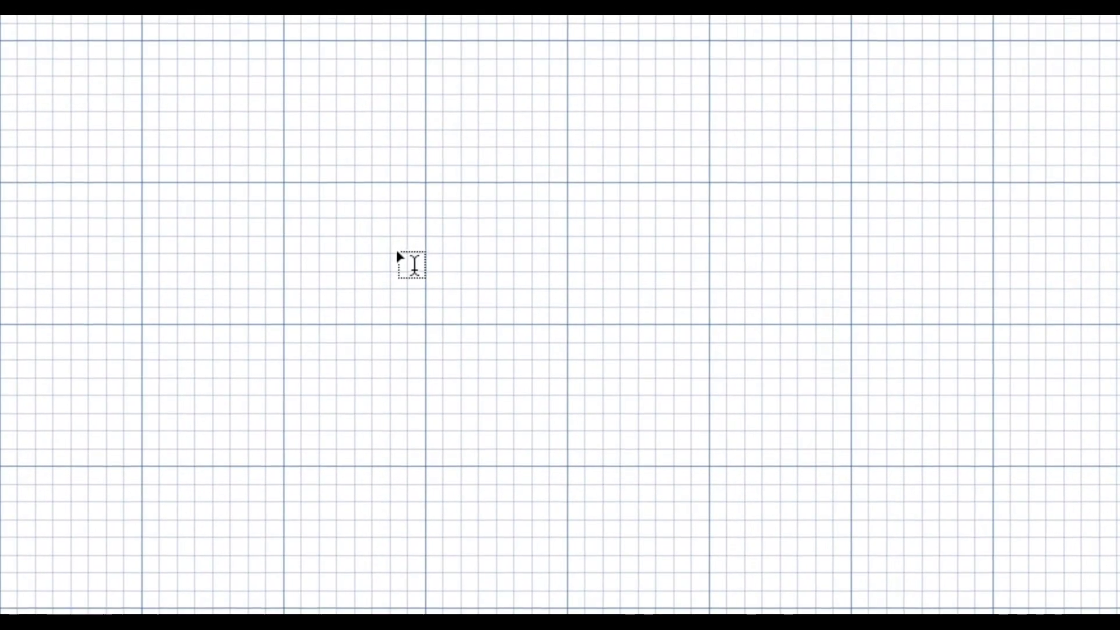
pyautogui.click(390, 250)
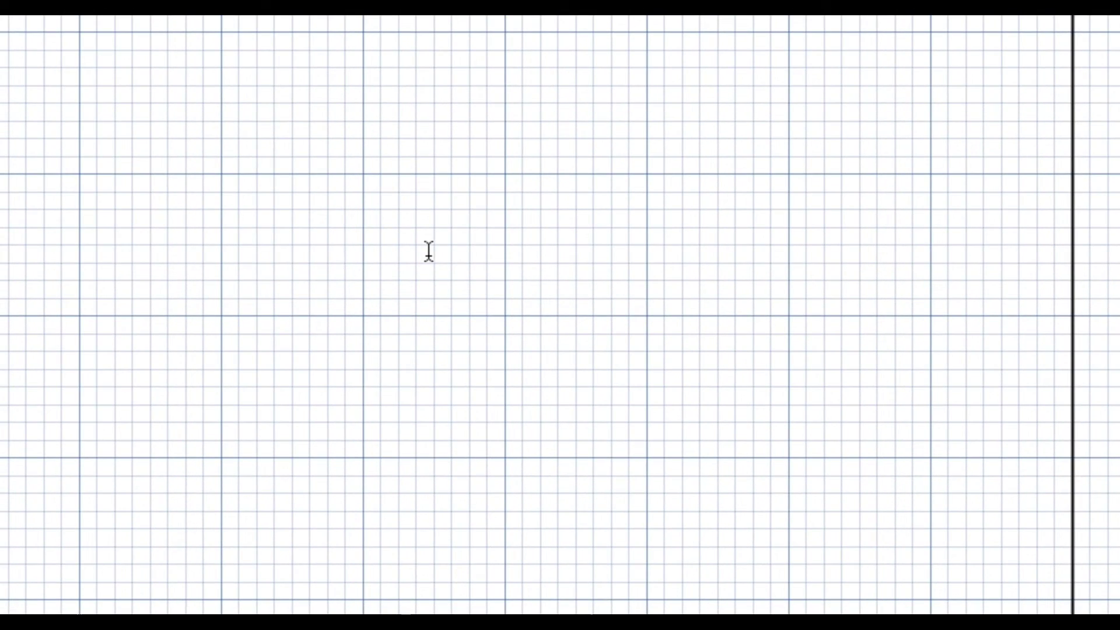
pyautogui.write('bac')
pyautogui.write('k')
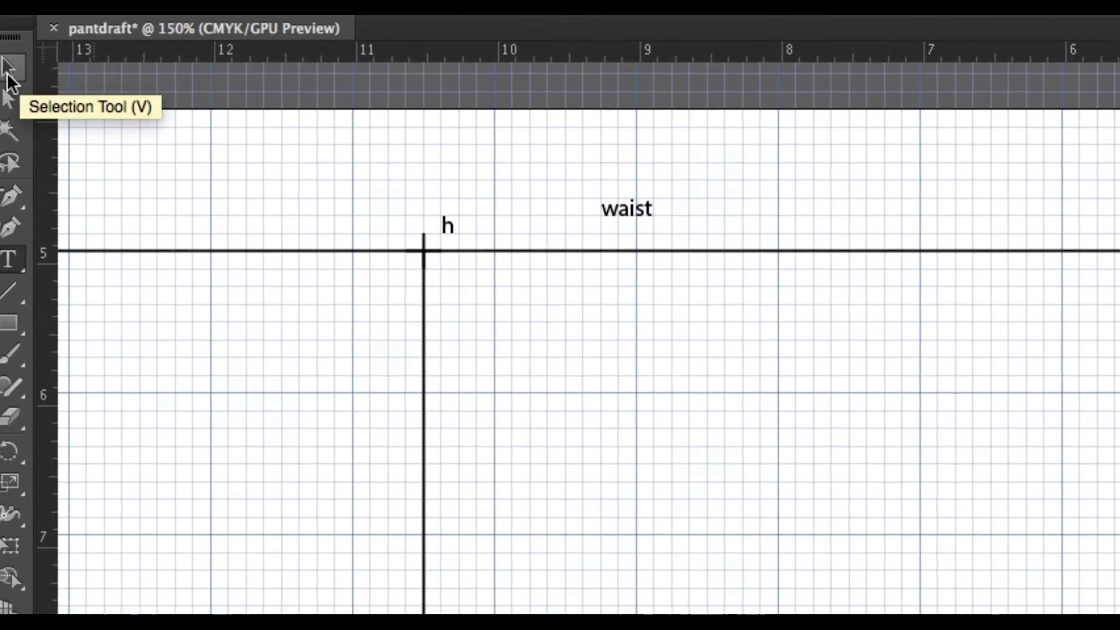
pyautogui.click(9, 69)
pyautogui.press('Return')
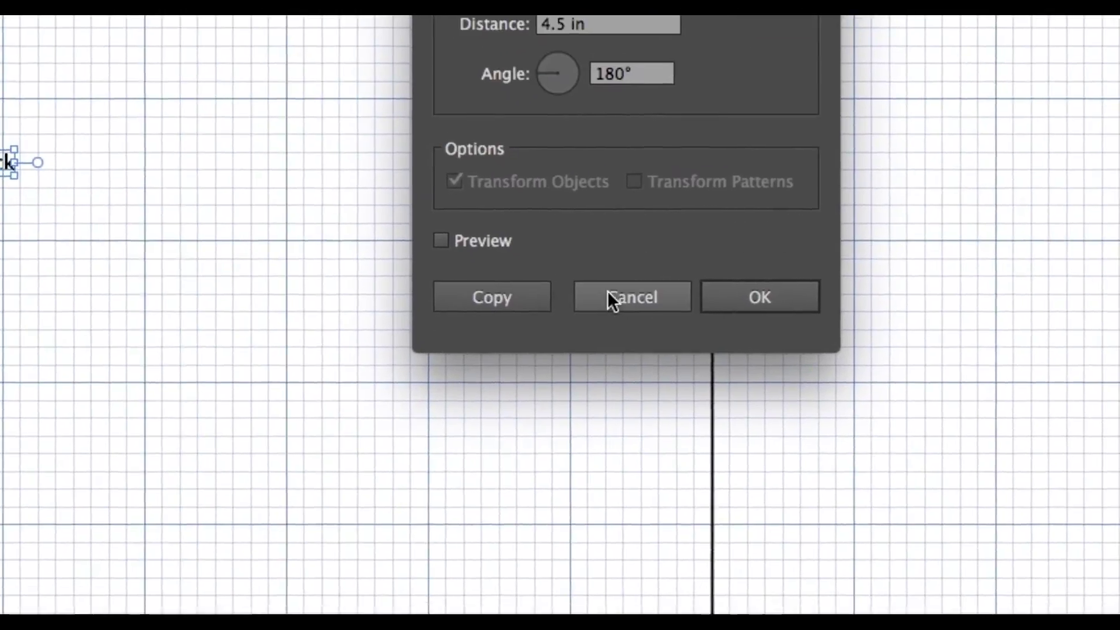
pyautogui.click(607, 298)
pyautogui.click(54, 127)
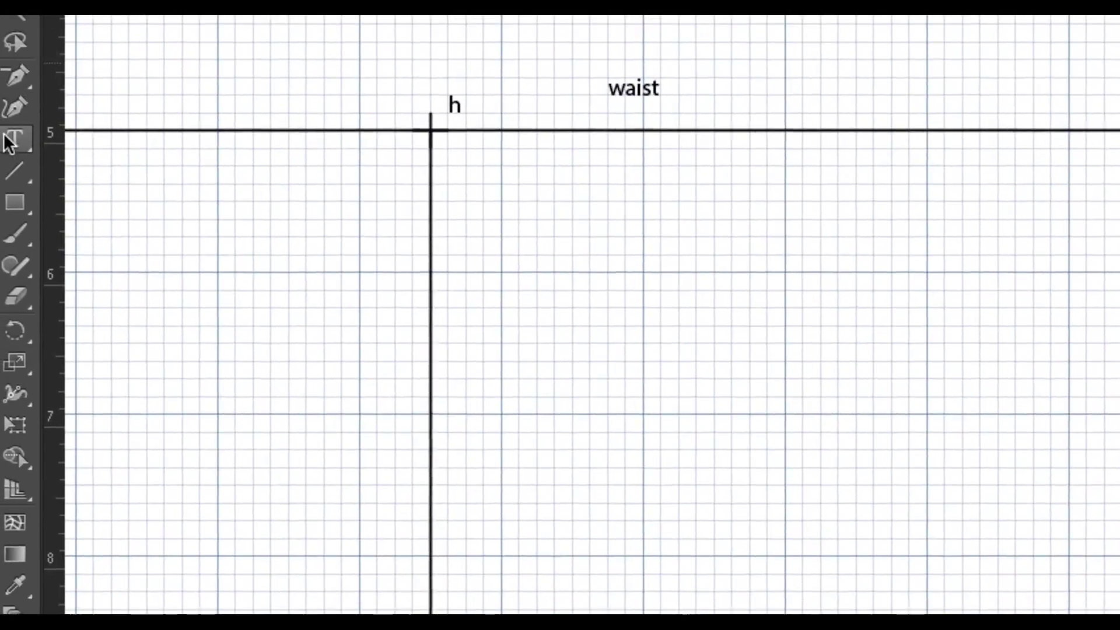
# Add the text label "front" to the area right of the vertical a–d line, level with the "back" label.
pyautogui.click(10, 132)
pyautogui.click(744, 246)
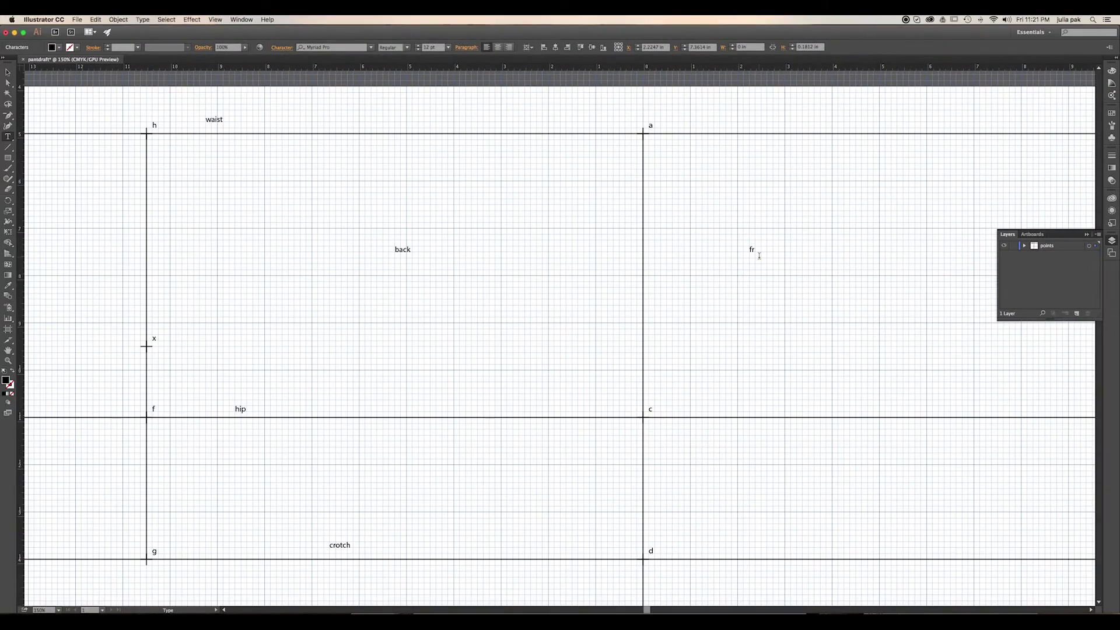
pyautogui.write('front')
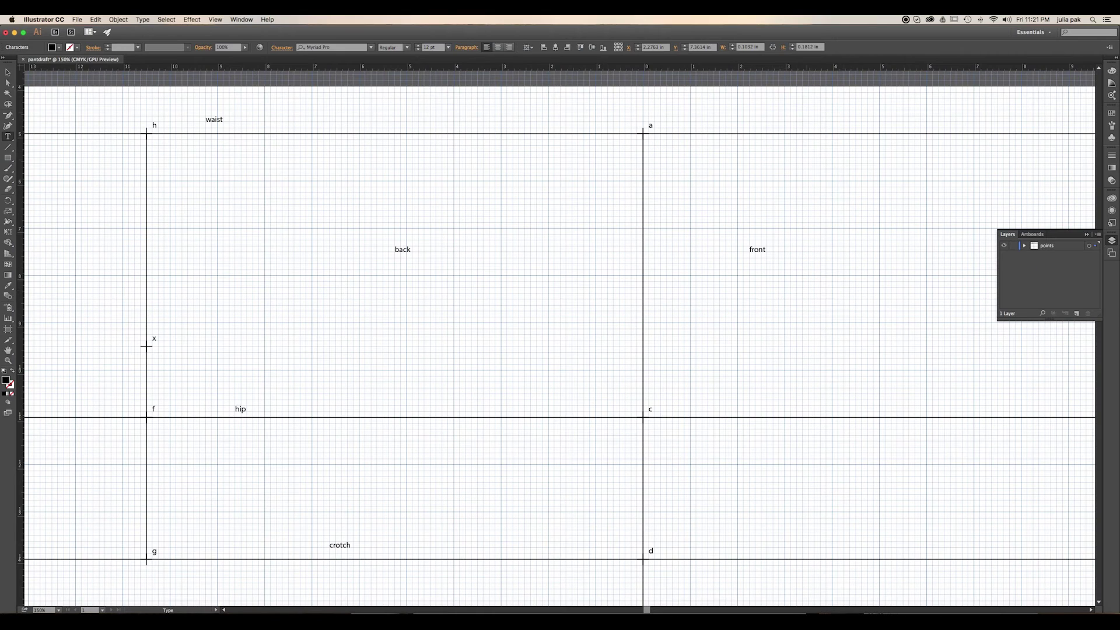
pyautogui.press('Escape')
pyautogui.click(905, 20)
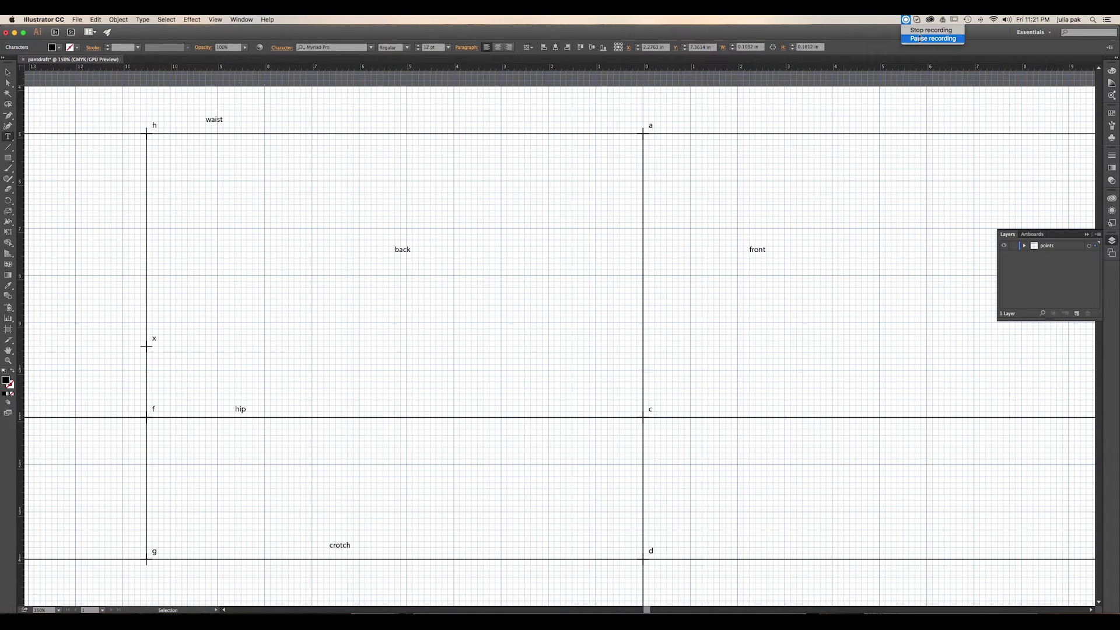
pyautogui.click(919, 39)
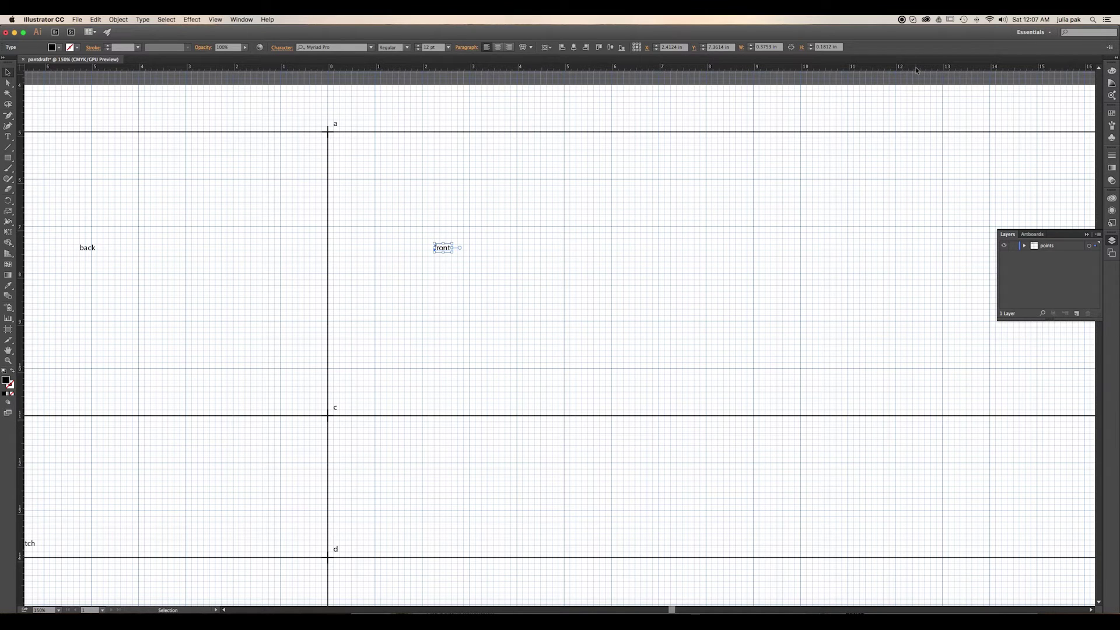
# Place a copy of the point c marker 10 in to the right along its horizontal line, at a 0° angle.
pyautogui.click(650, 185)
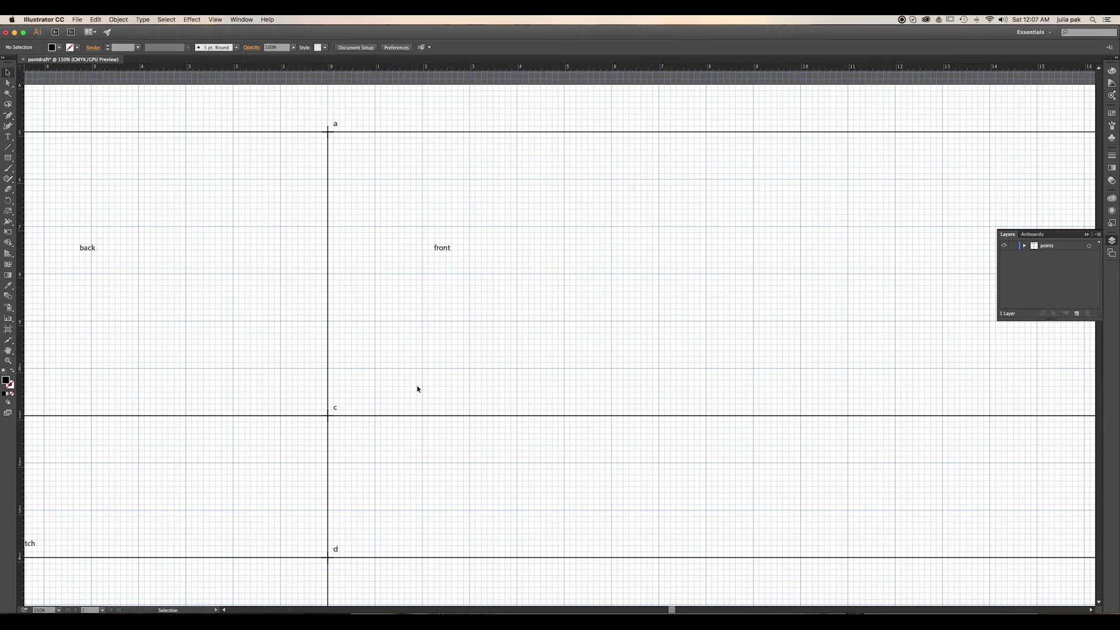
pyautogui.click(330, 418)
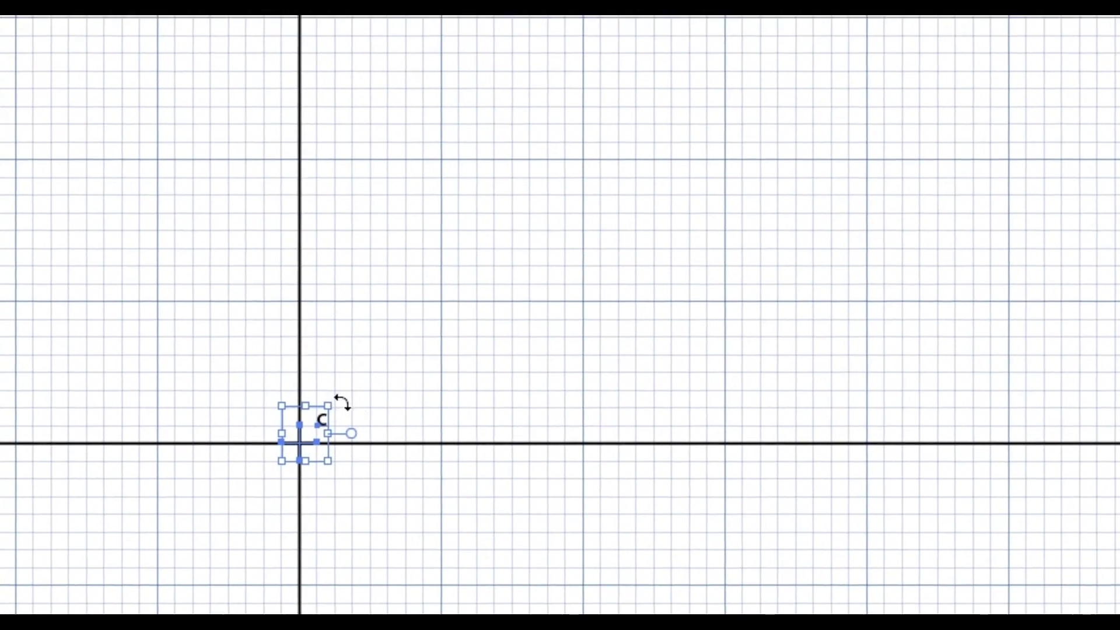
pyautogui.press('Return')
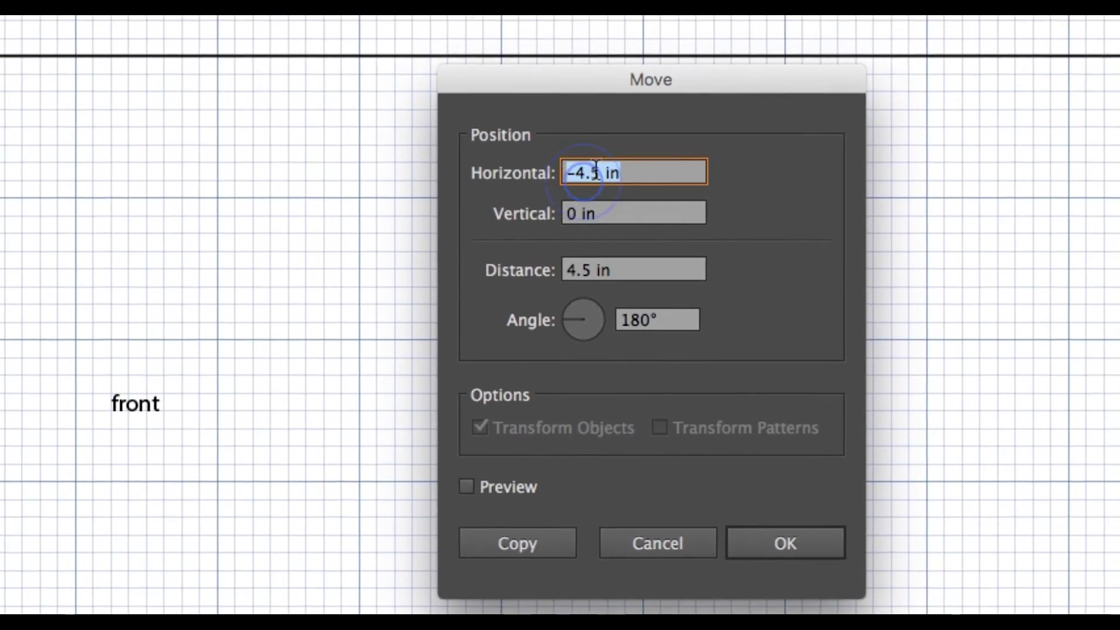
pyautogui.moveTo(607, 166); pyautogui.dragTo(560, 169)
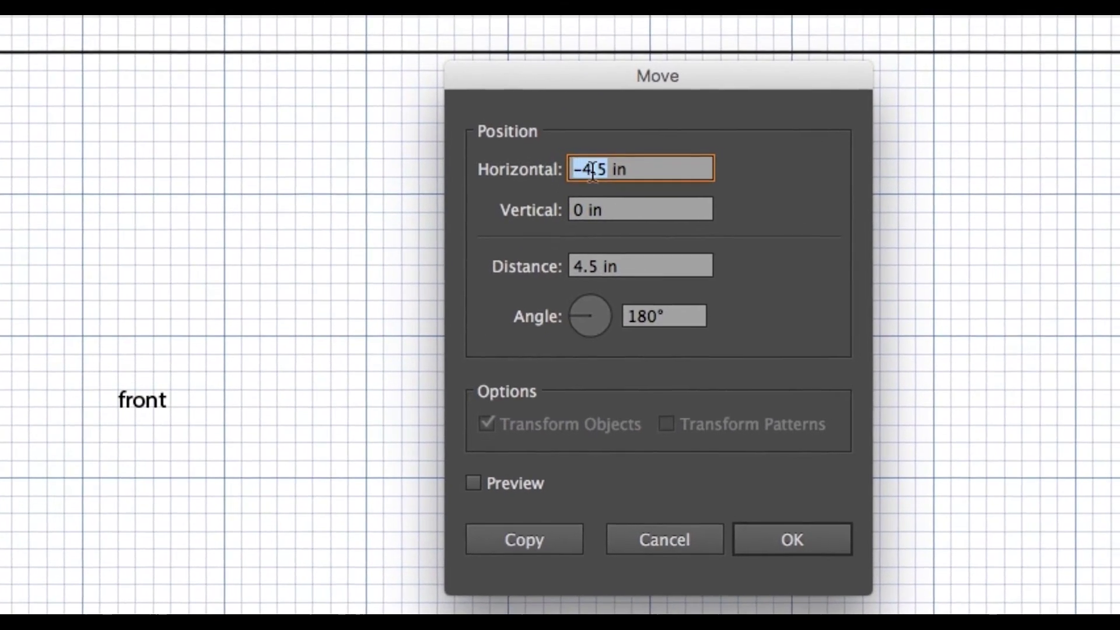
pyautogui.write('10')
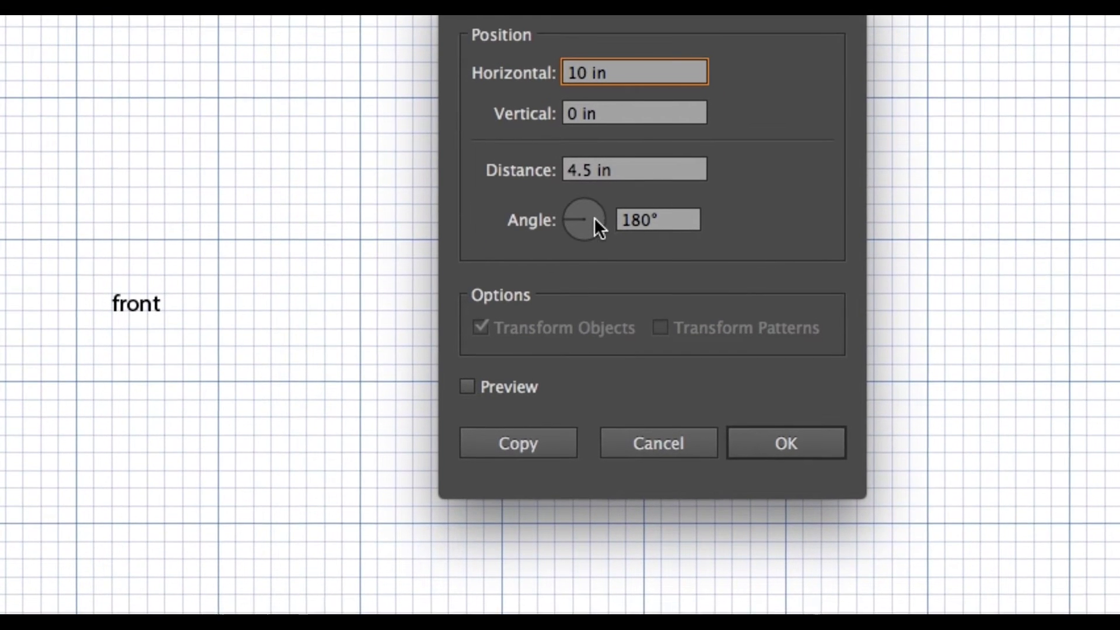
pyautogui.click(665, 234)
pyautogui.write('4')
pyautogui.doubleClick(610, 221)
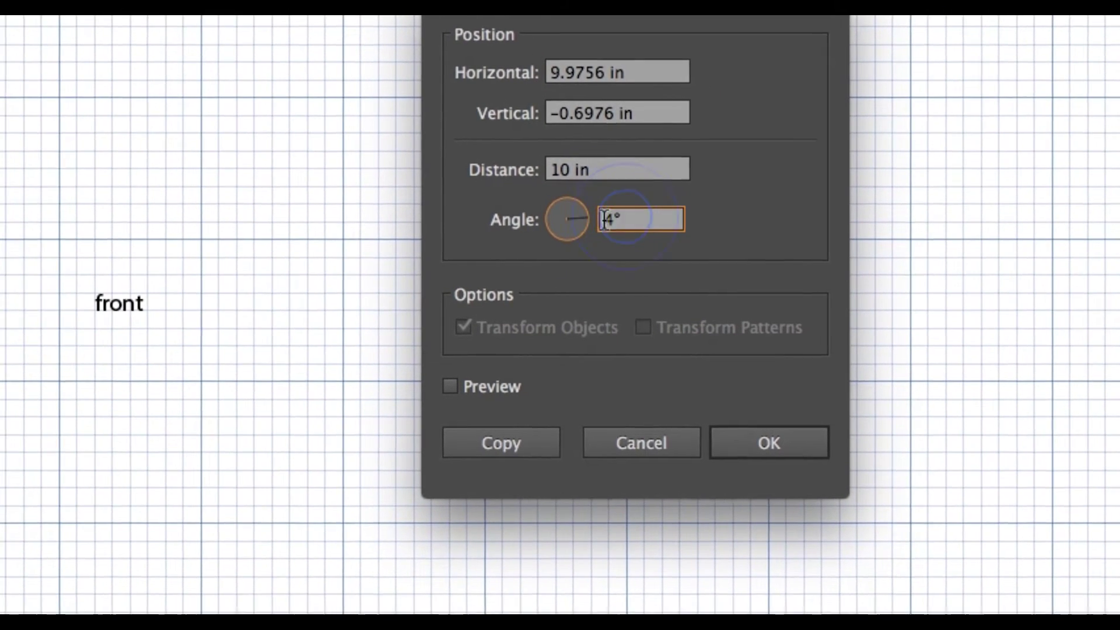
pyautogui.write('0')
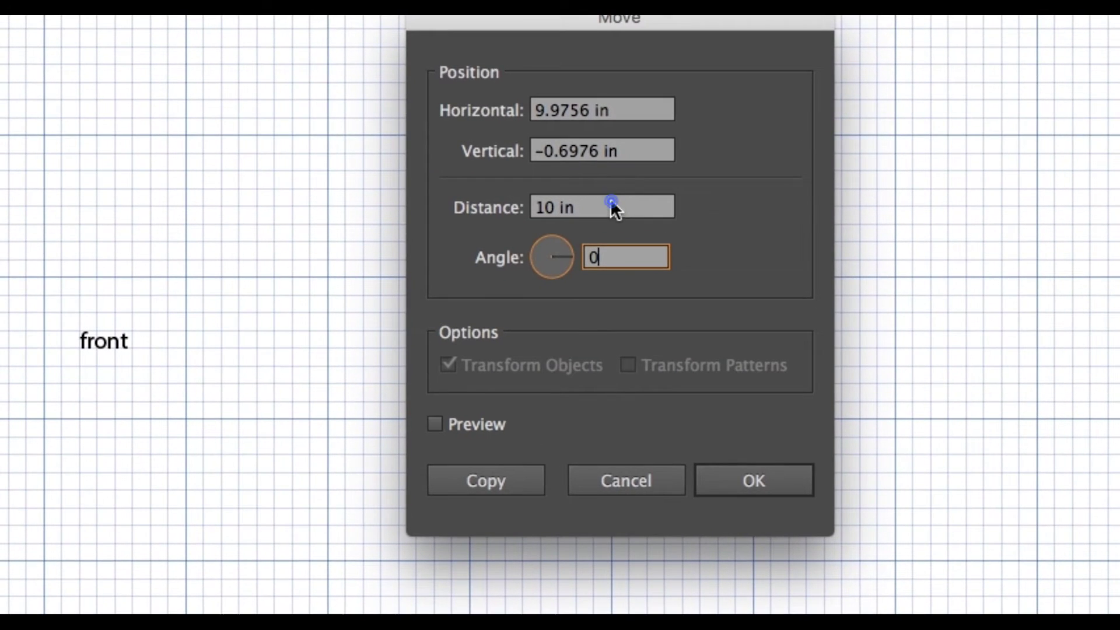
pyautogui.click(617, 164)
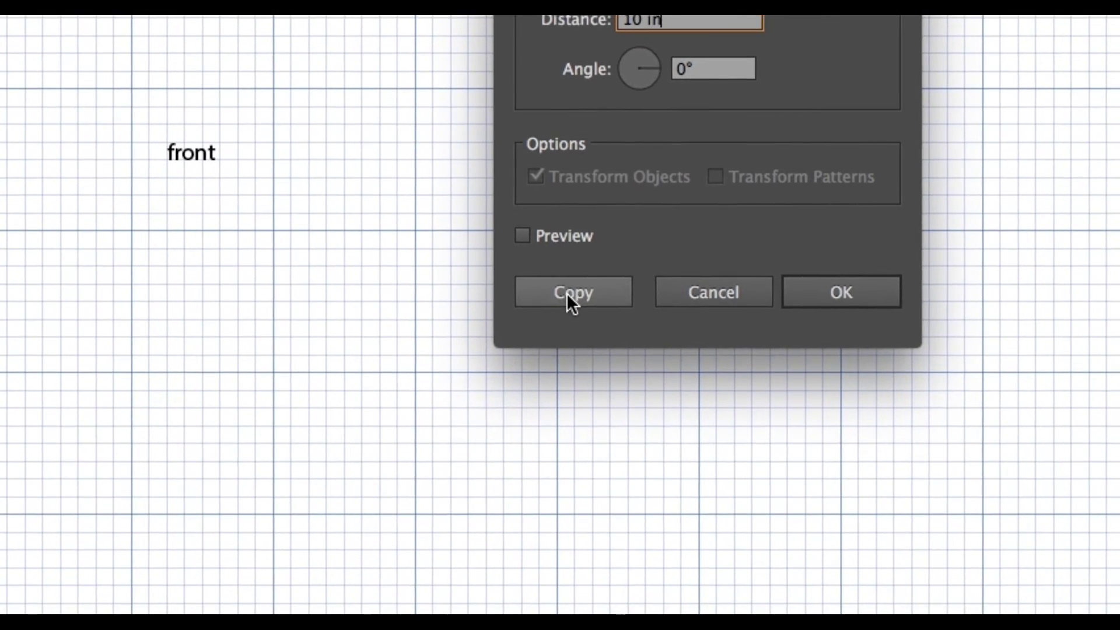
pyautogui.click(569, 297)
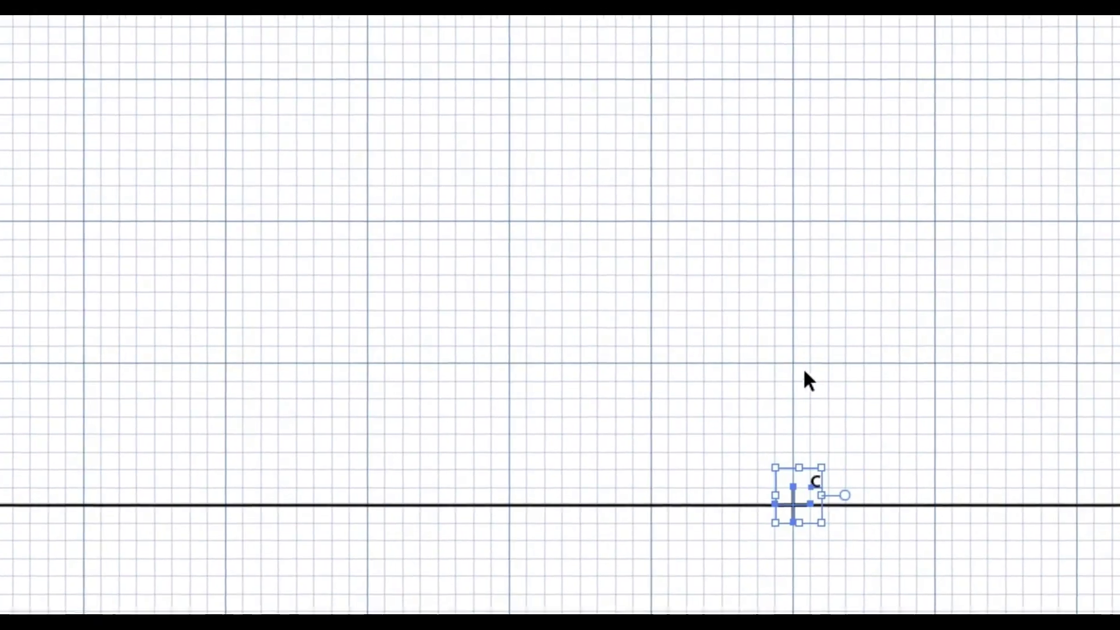
# Change the label of the new copied marker right of point c to j.
pyautogui.press('t')
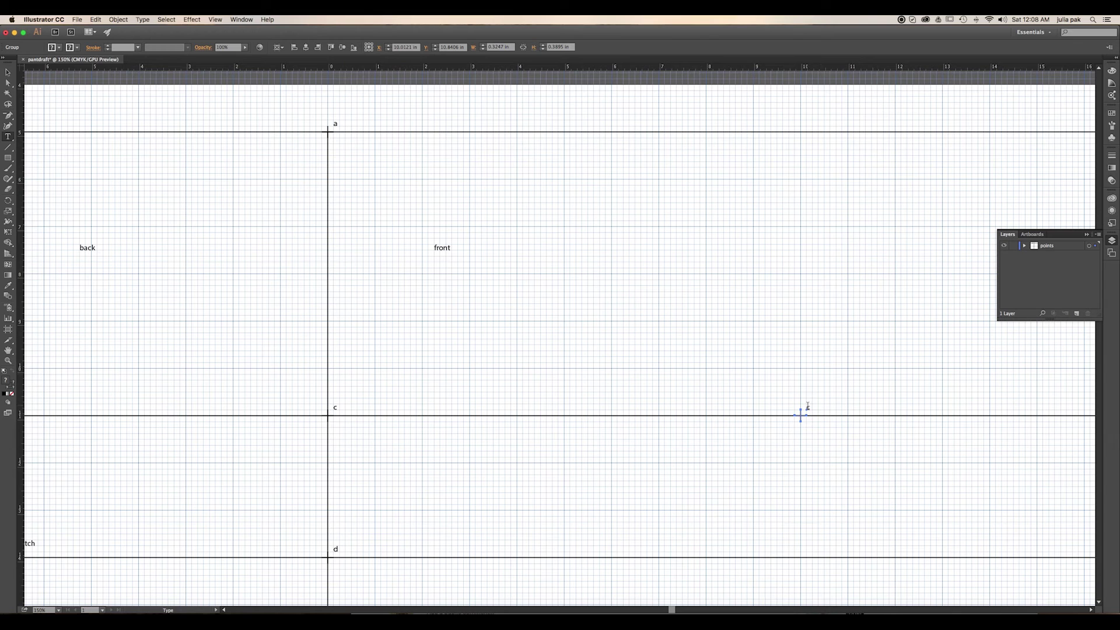
pyautogui.click(810, 408)
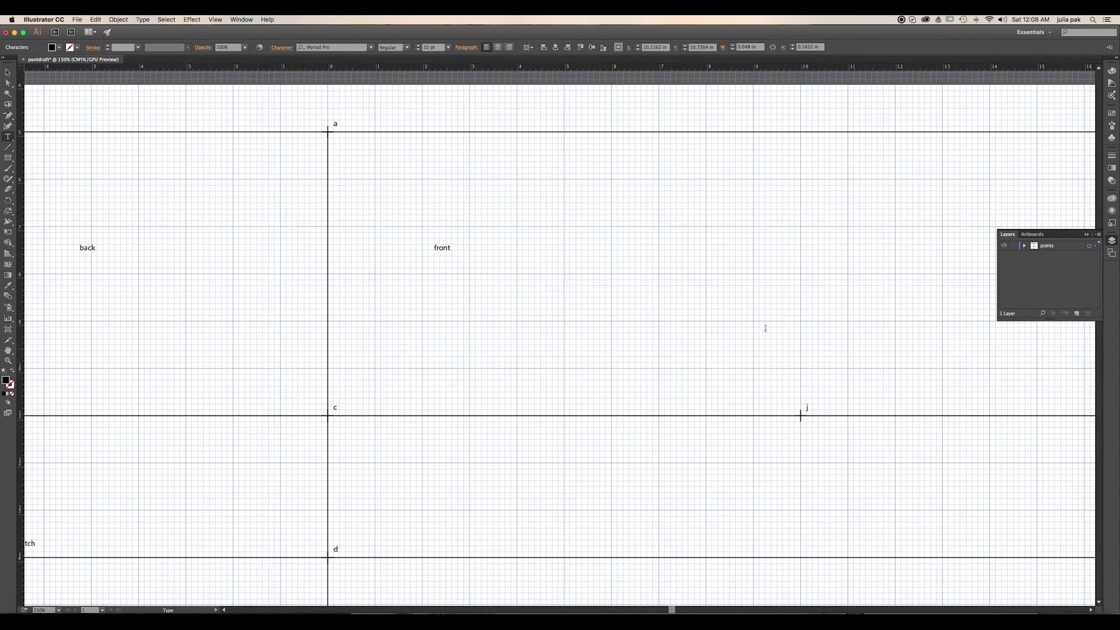
pyautogui.press('v')
pyautogui.click(901, 21)
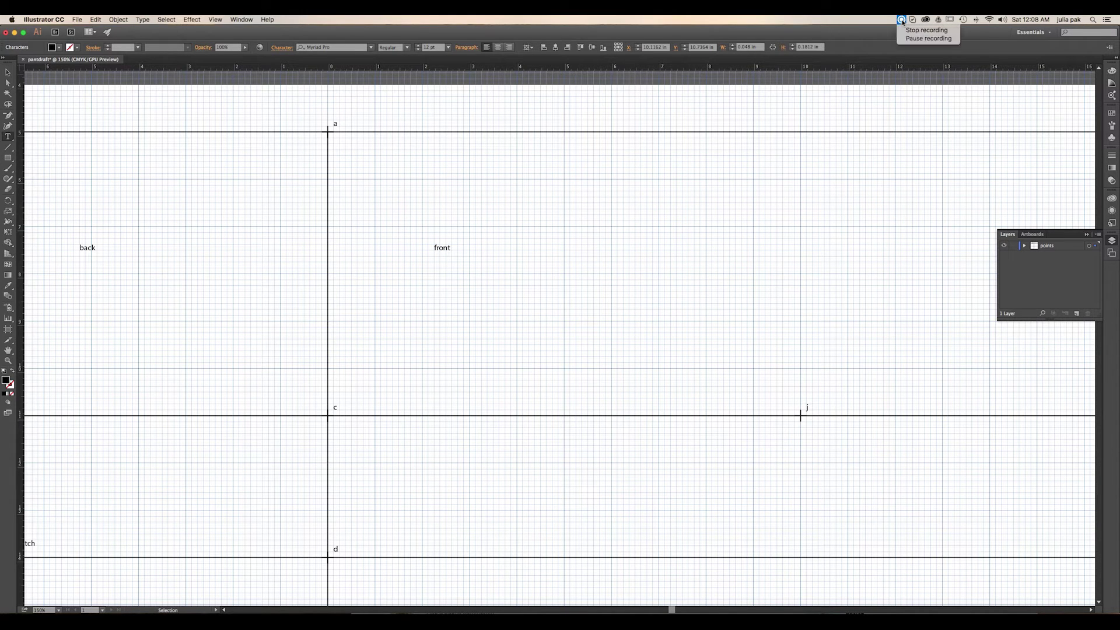
pyautogui.press('Down')
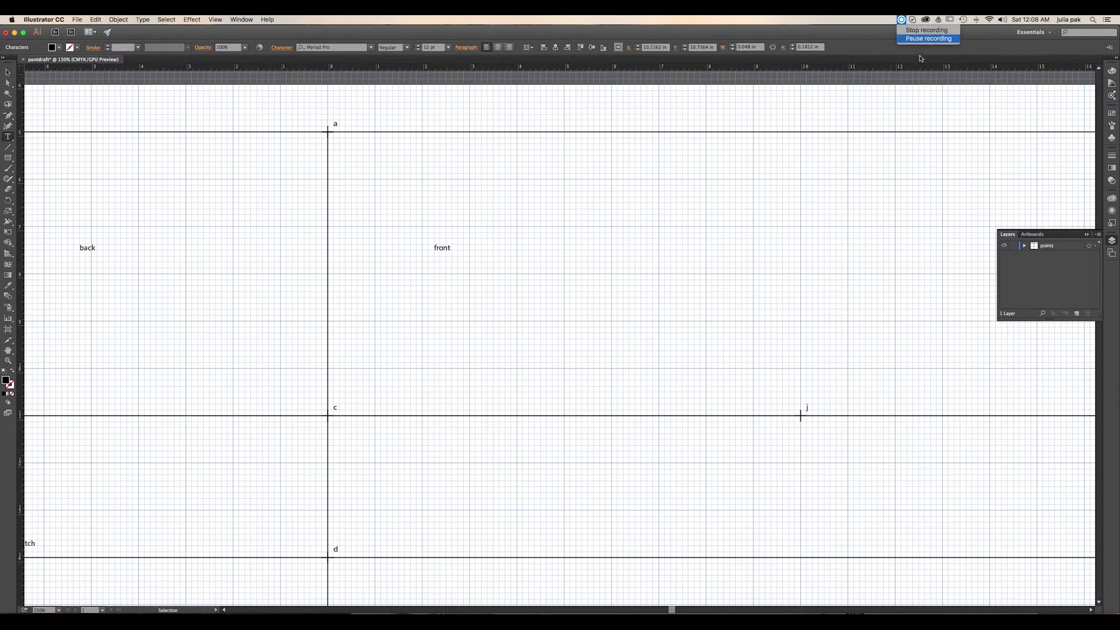
pyautogui.press('Return')
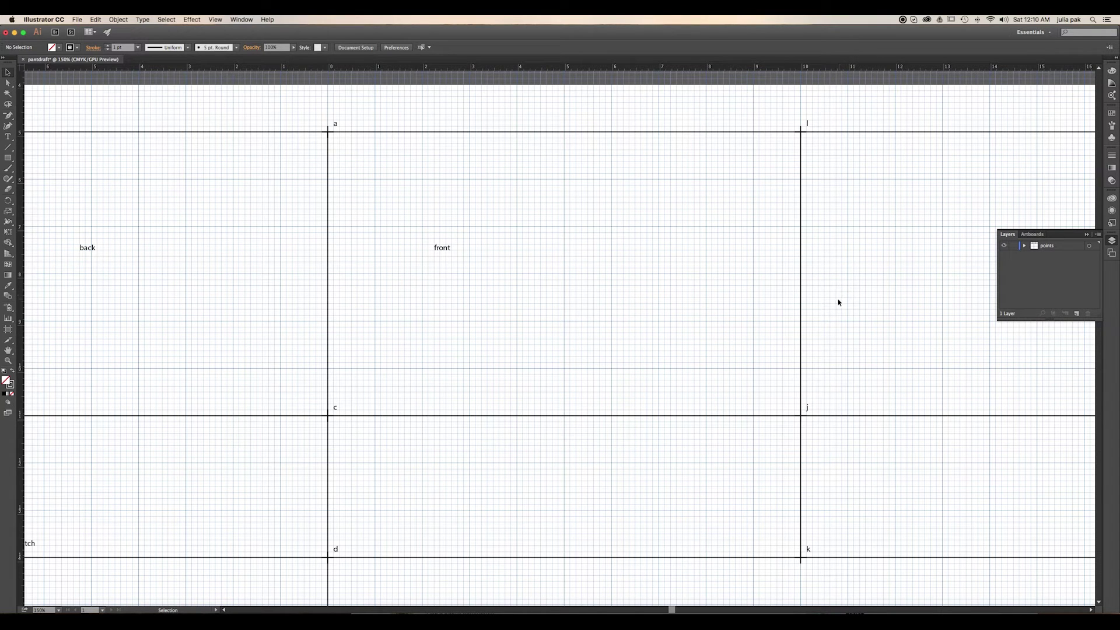
# Place a copy of the point k marker 4.75 in straight up the vertical k–l line, at a 90° angle.
pyautogui.moveTo(851, 316); pyautogui.dragTo(831, 299)
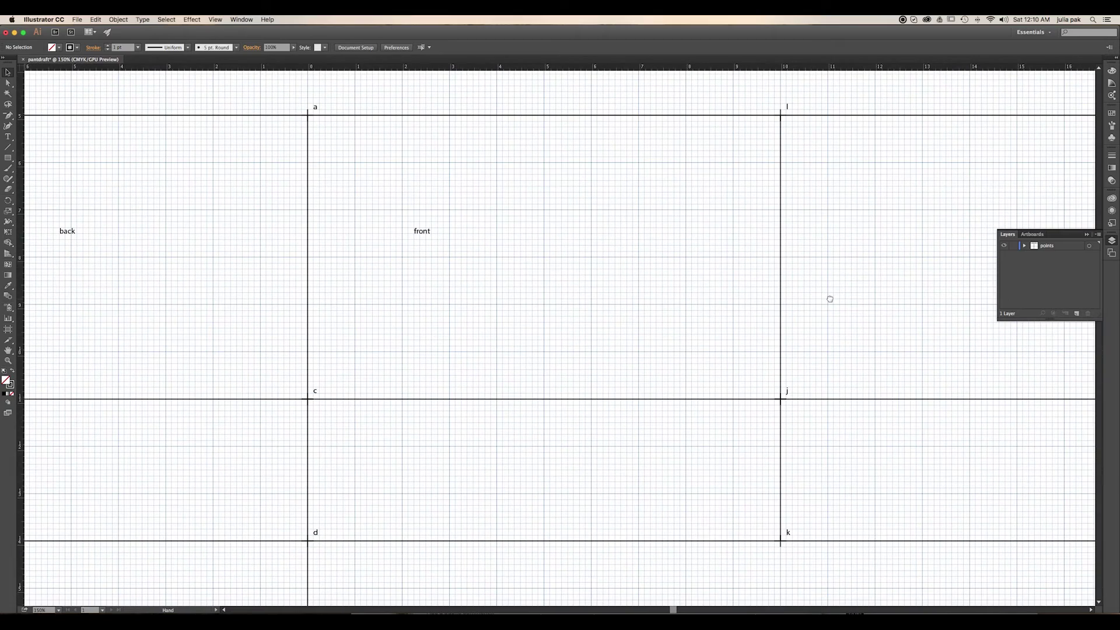
pyautogui.moveTo(829, 299); pyautogui.dragTo(797, 260)
pyautogui.moveTo(835, 328); pyautogui.dragTo(767, 232)
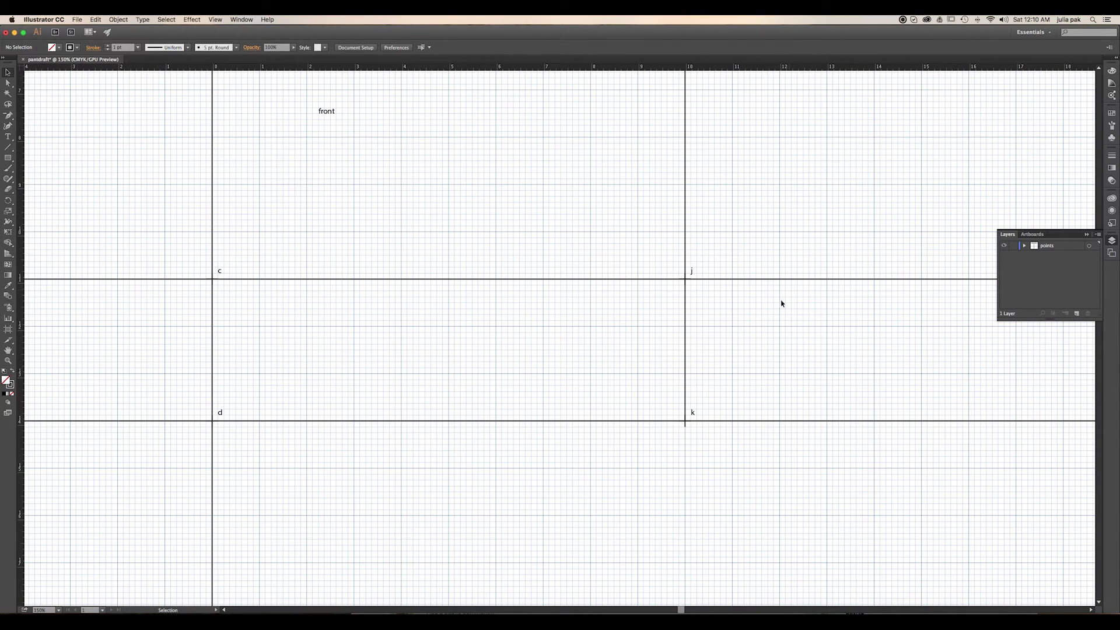
pyautogui.click(693, 413)
pyautogui.press('Return')
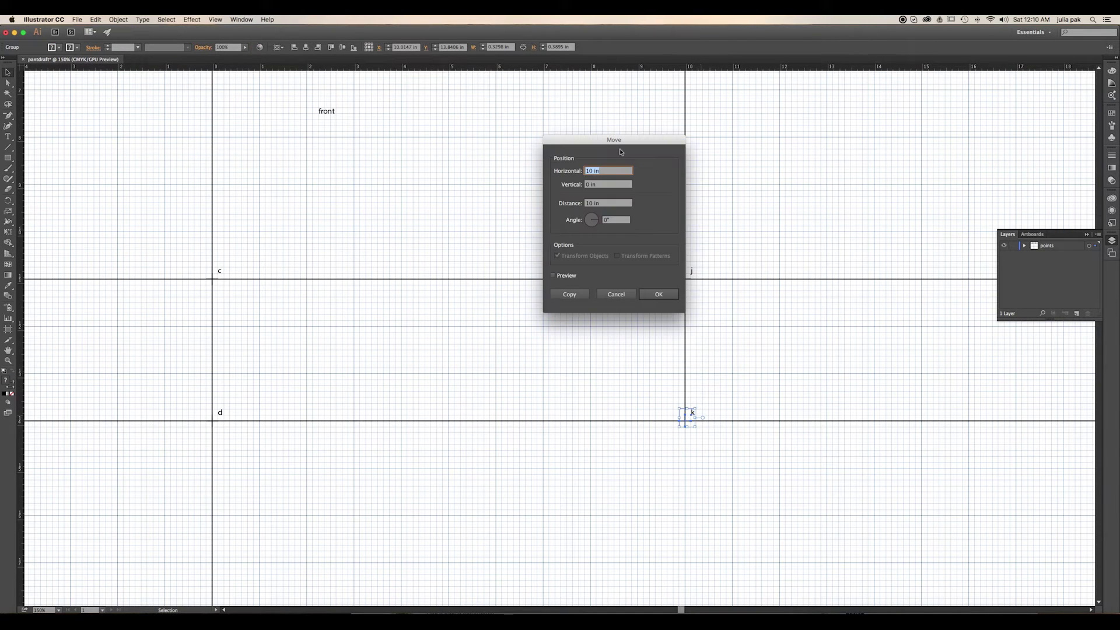
pyautogui.click(588, 185)
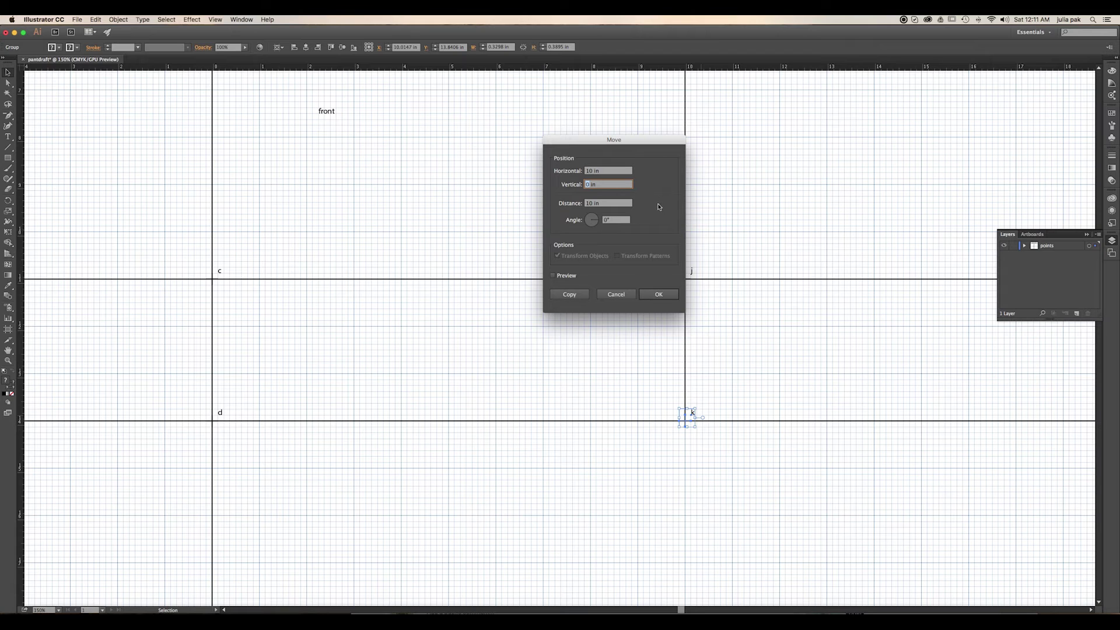
pyautogui.write('5')
pyautogui.hotkey('shift', 'Tab')
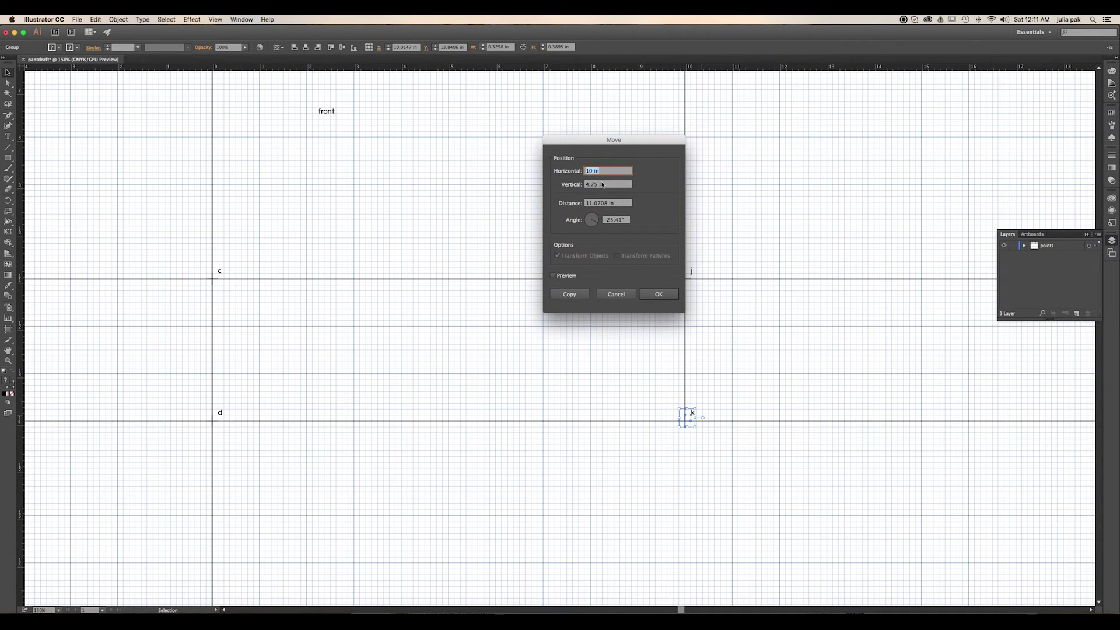
pyautogui.write('0')
pyautogui.click(593, 216)
pyautogui.click(592, 217)
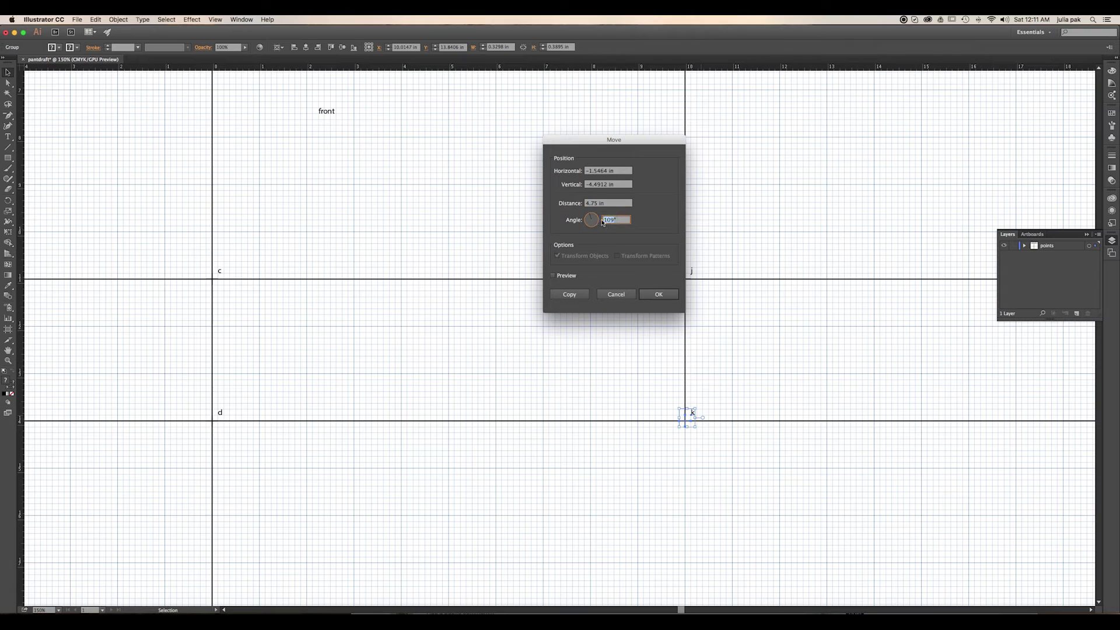
pyautogui.write('90')
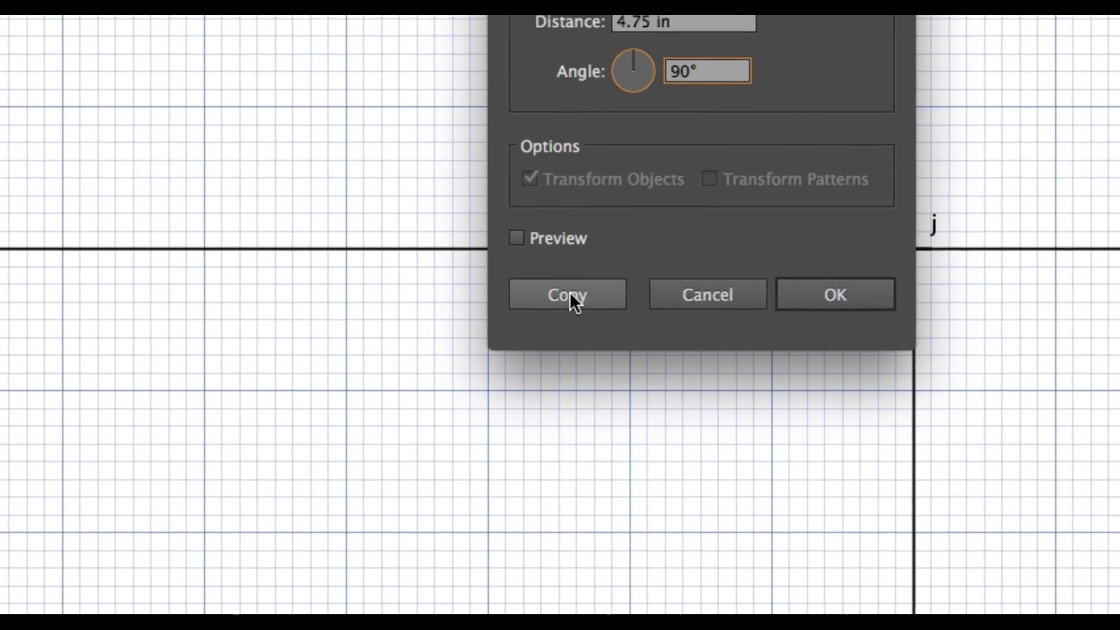
pyautogui.click(569, 294)
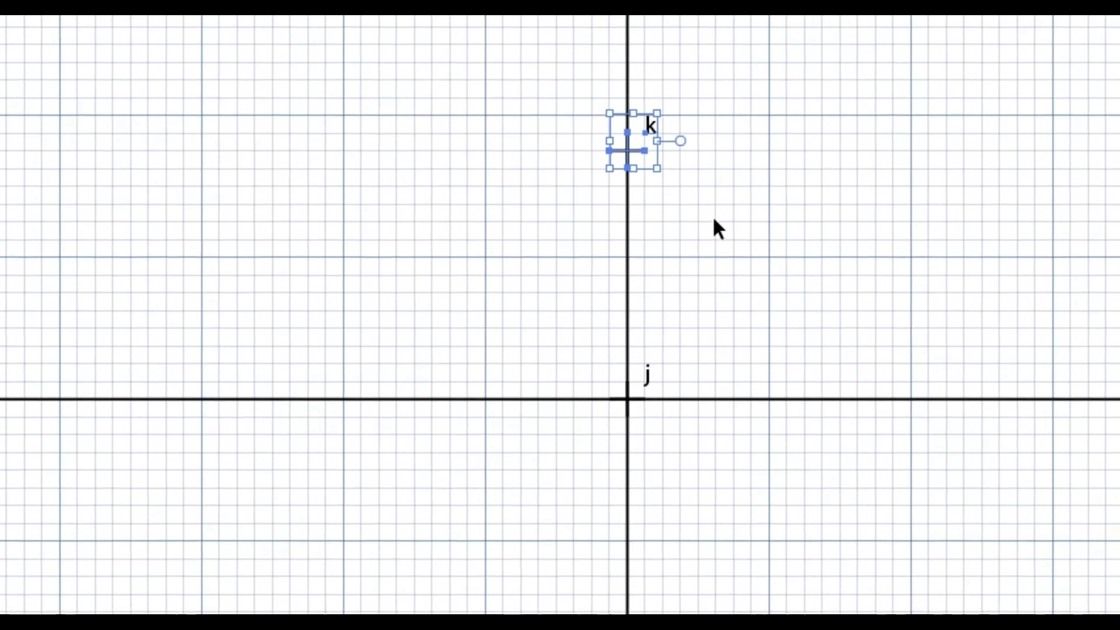
# Change the label of the new copied marker above point j to x.
pyautogui.click(996, 70)
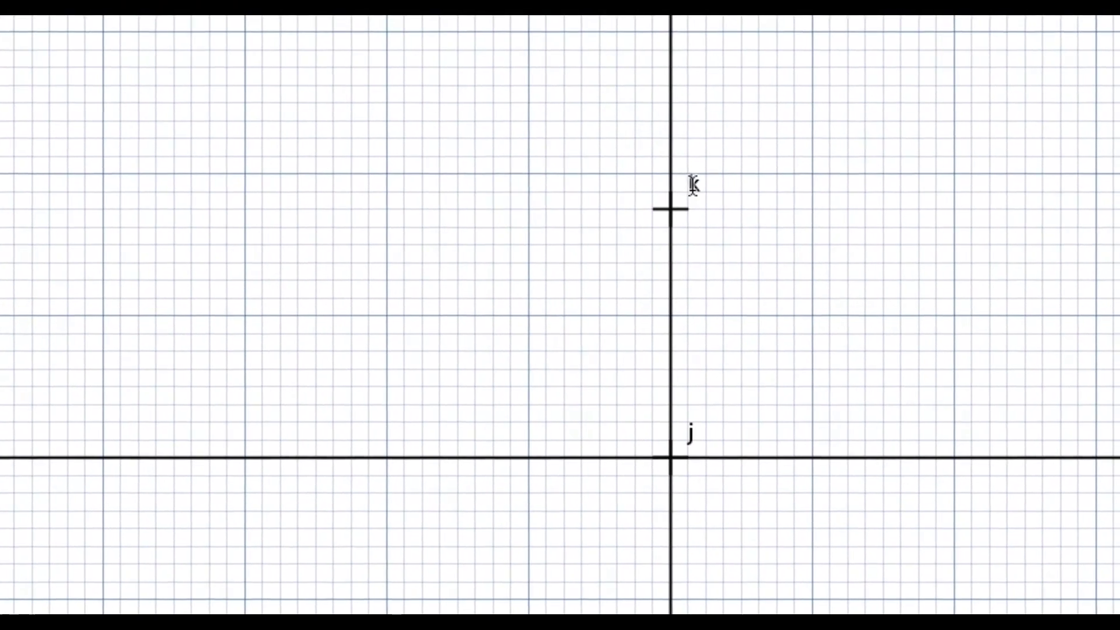
pyautogui.doubleClick(692, 186)
pyautogui.write('x')
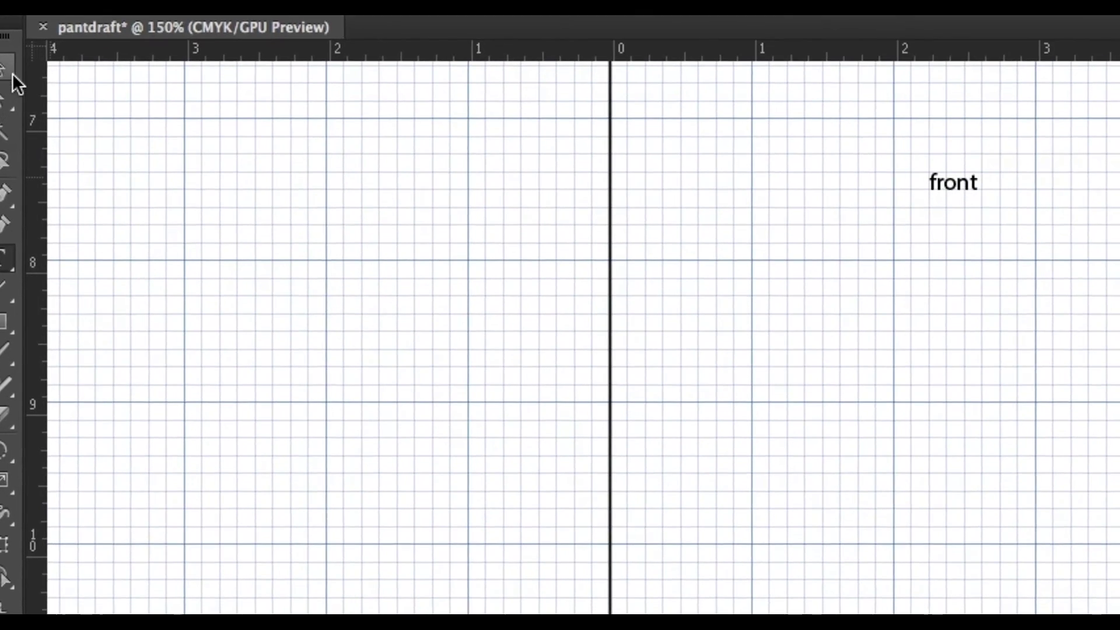
pyautogui.click(9, 59)
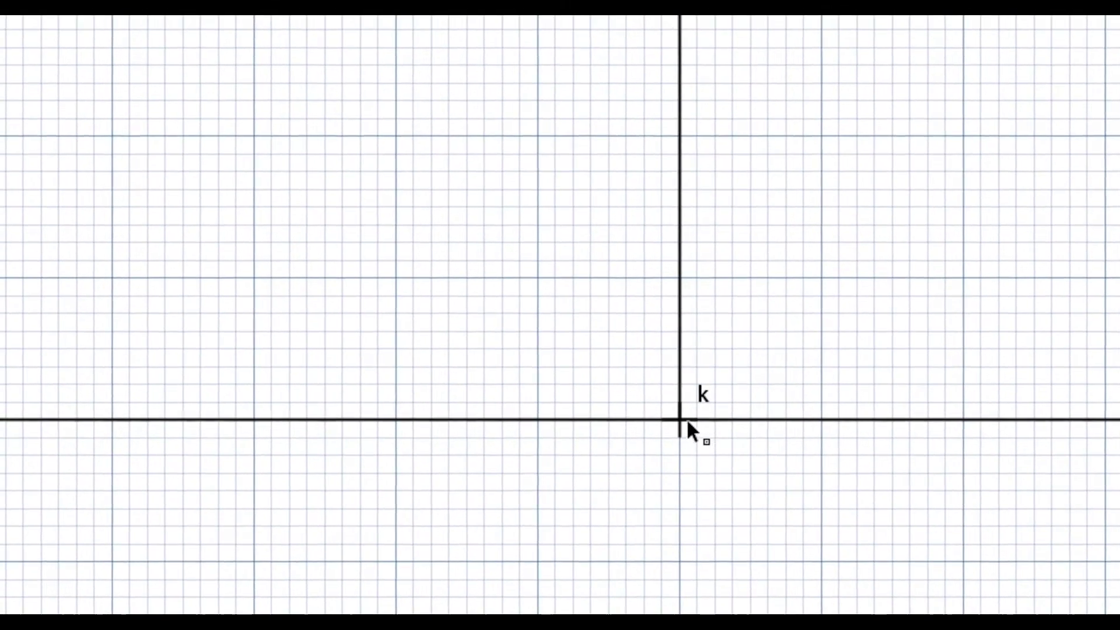
# Place a copy of the point k marker 2.5 in to the right along the crotch line, with no vertical offset.
pyautogui.click(686, 421)
pyautogui.click(705, 398)
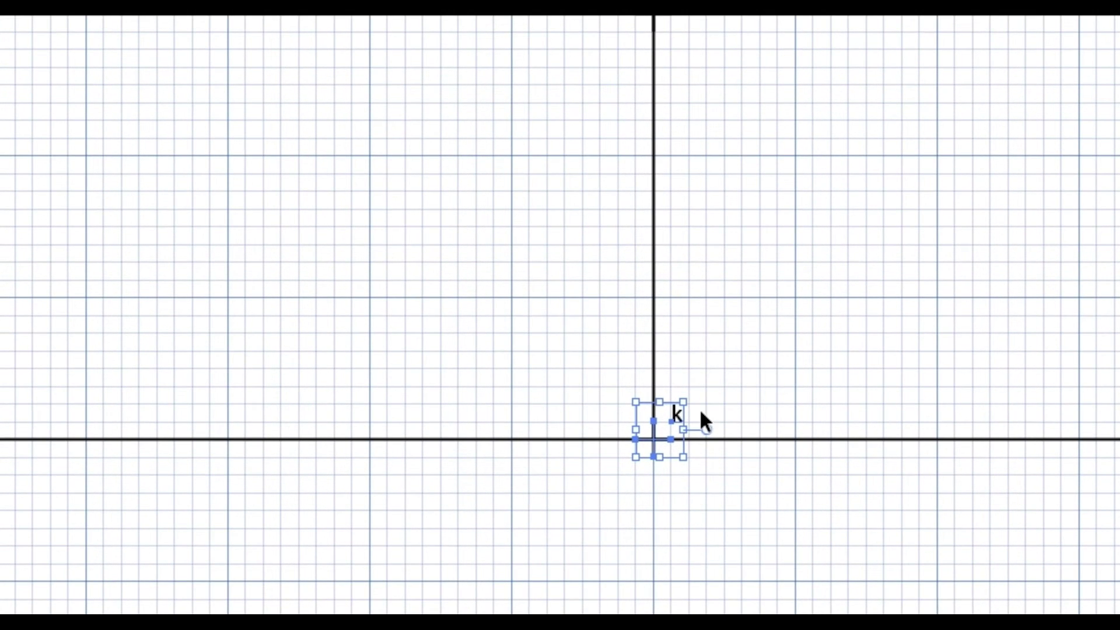
pyautogui.press('Return')
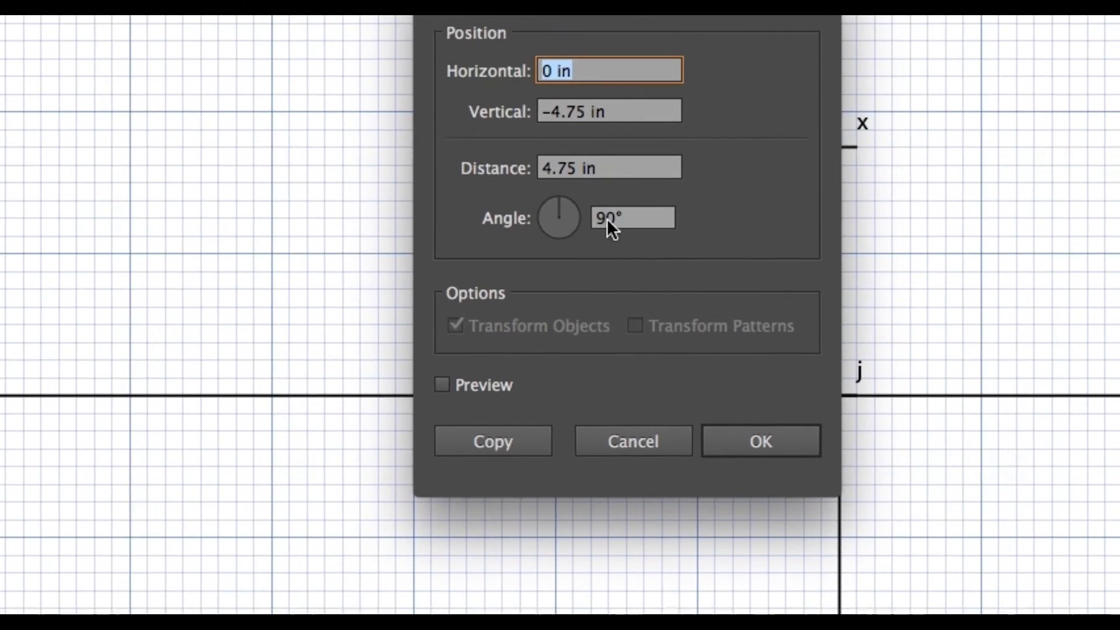
pyautogui.click(609, 221)
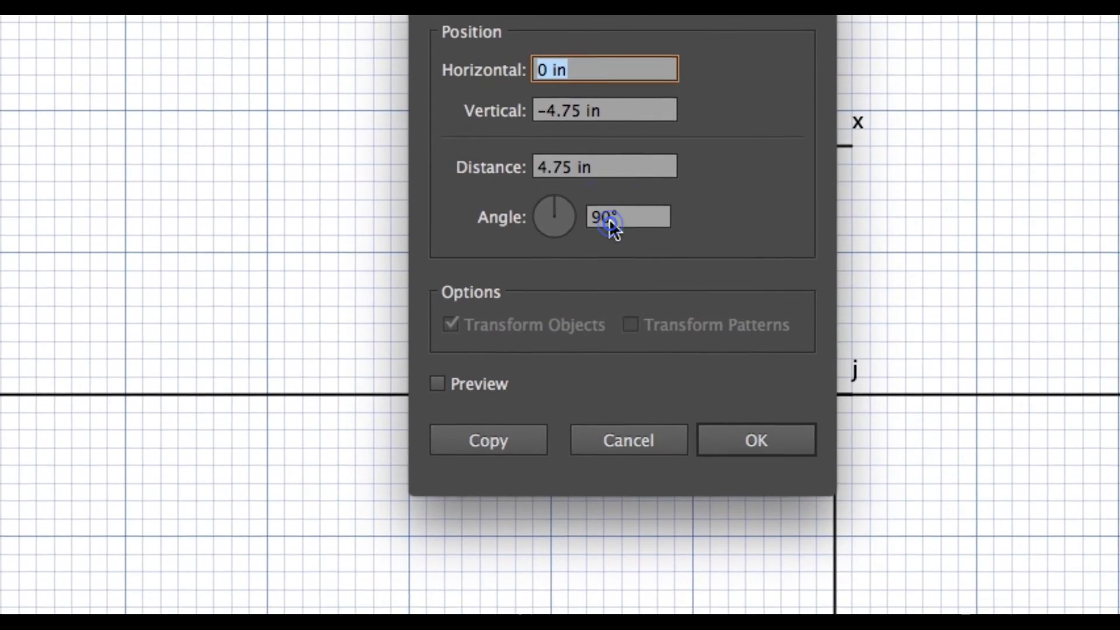
pyautogui.write('0')
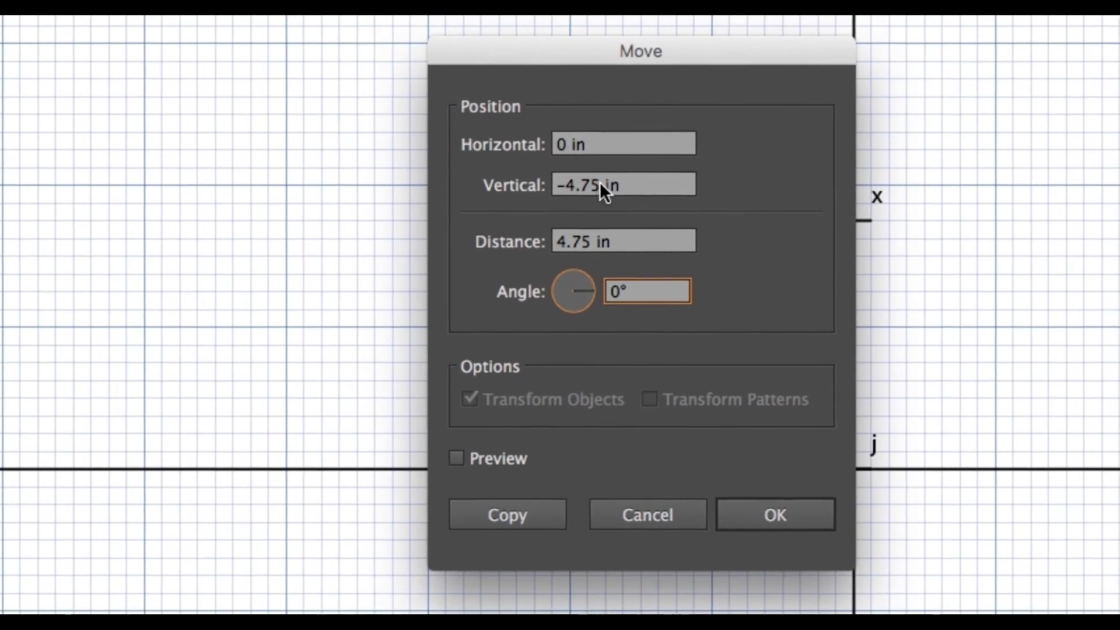
pyautogui.click(604, 155)
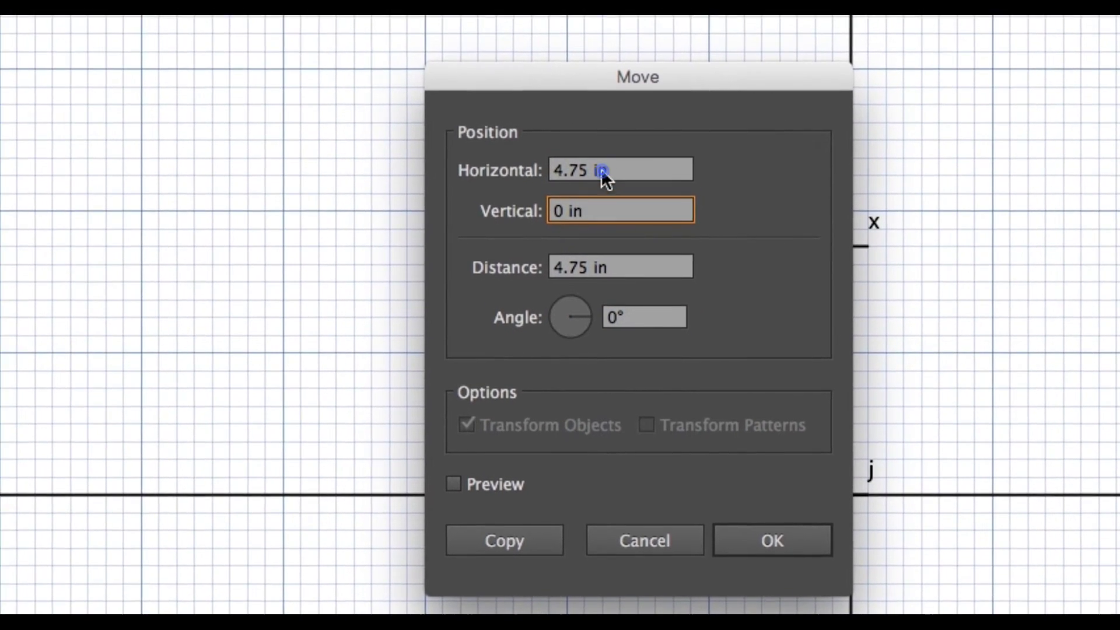
pyautogui.moveTo(602, 145); pyautogui.dragTo(559, 145)
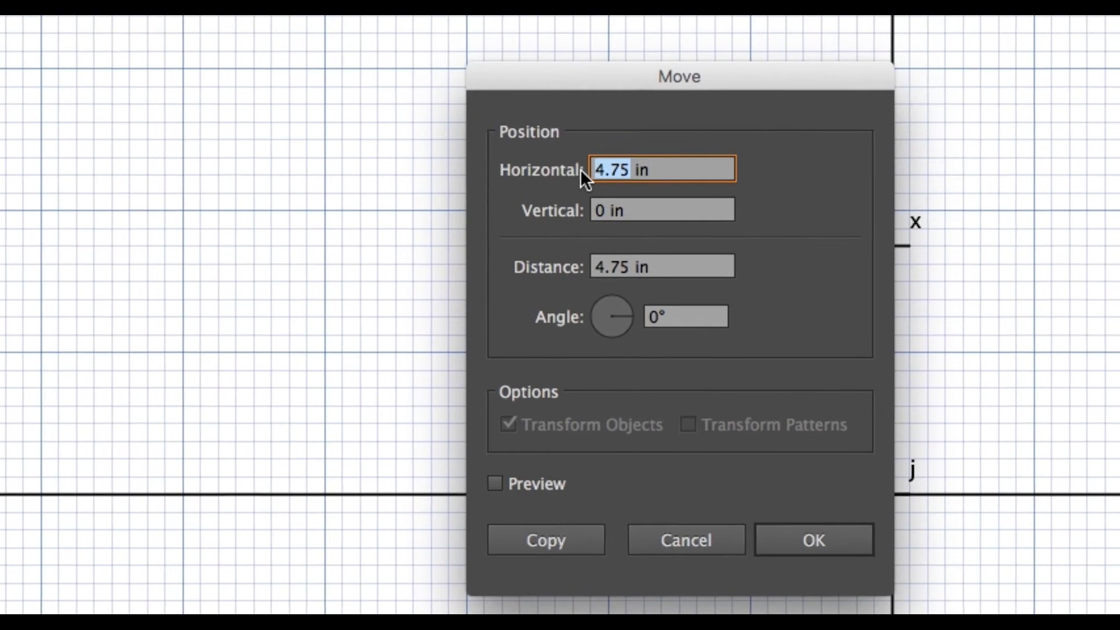
pyautogui.press('BackSpace')
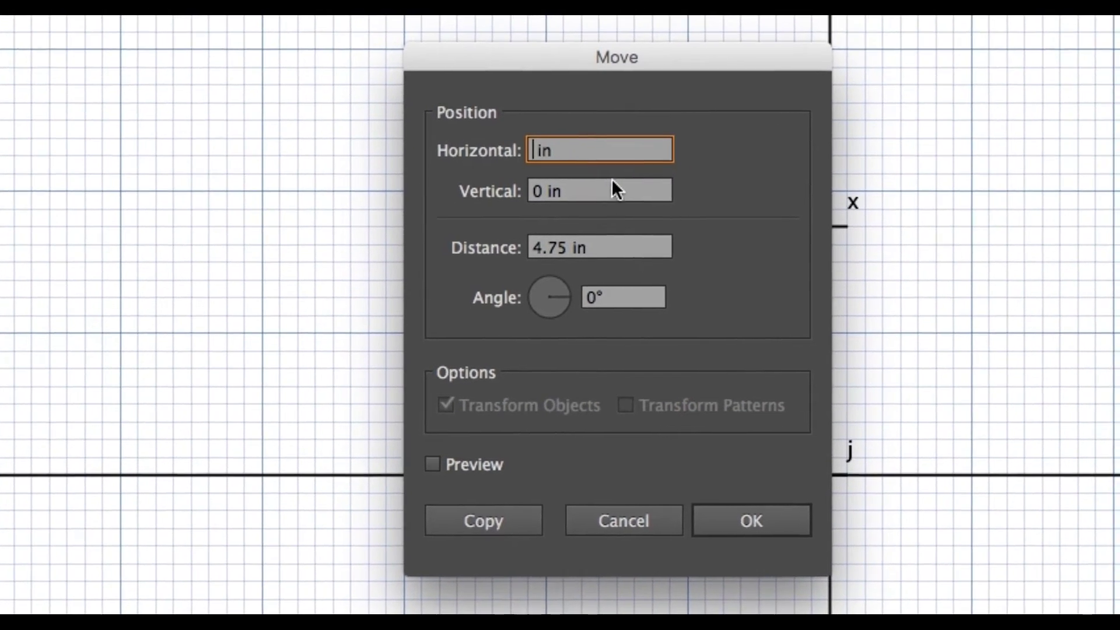
pyautogui.write('2. ')
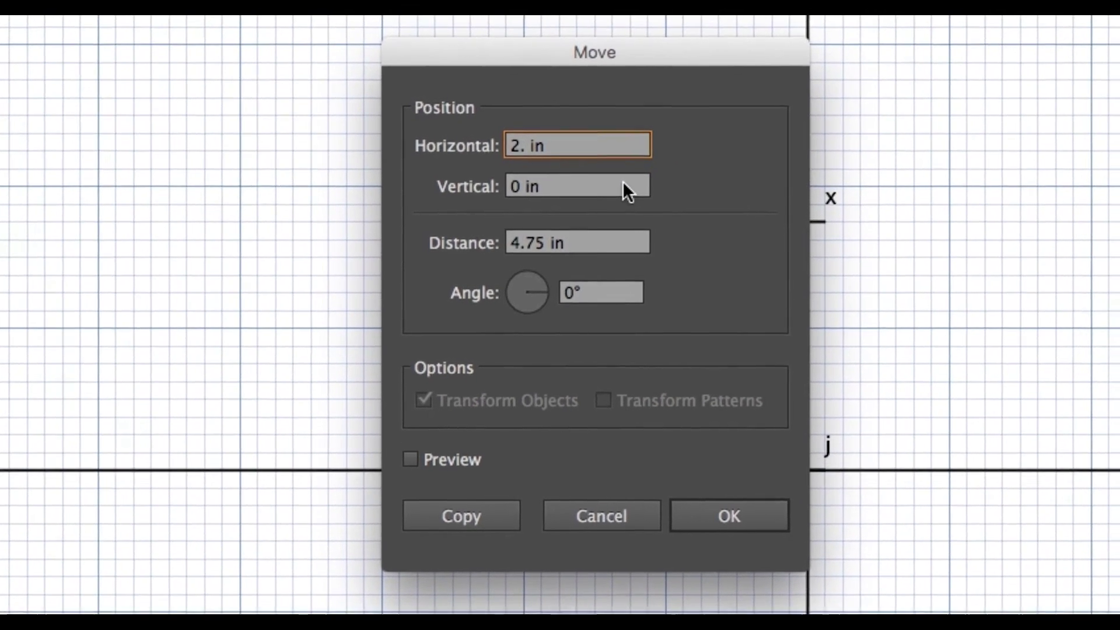
pyautogui.write('5')
pyautogui.click(572, 297)
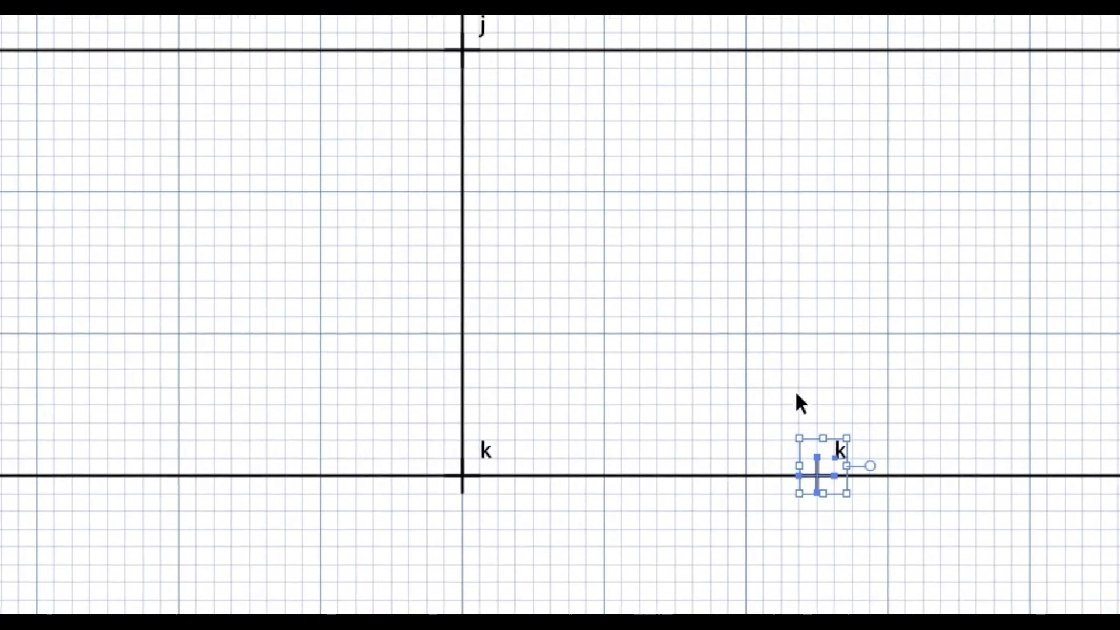
# Change the label of the new copied marker right of point k to m.
pyautogui.press('t')
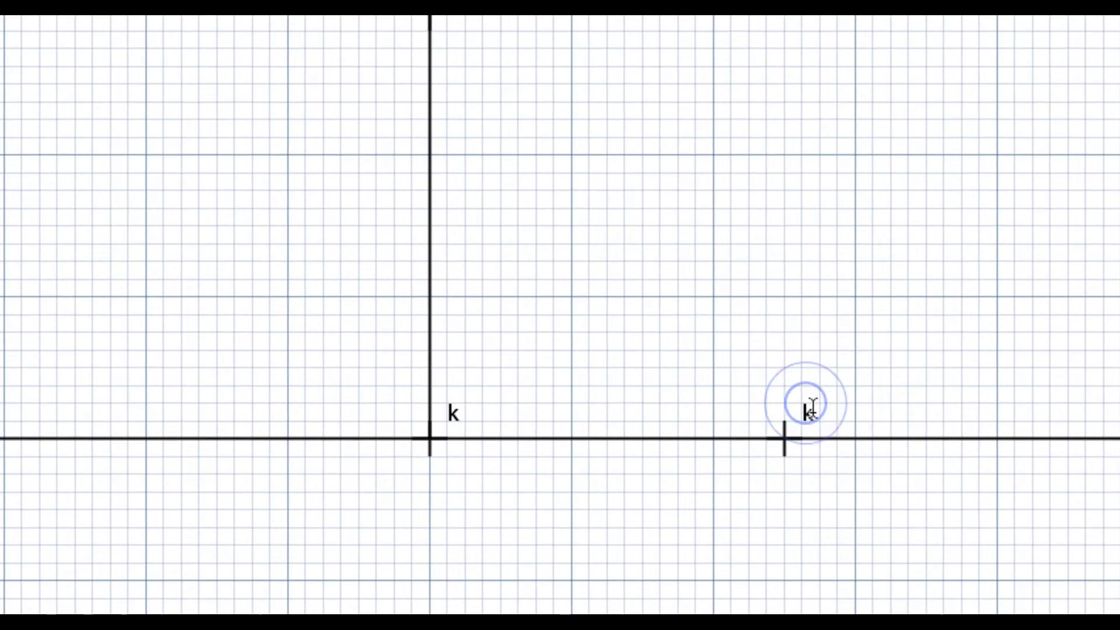
pyautogui.doubleClick(811, 413)
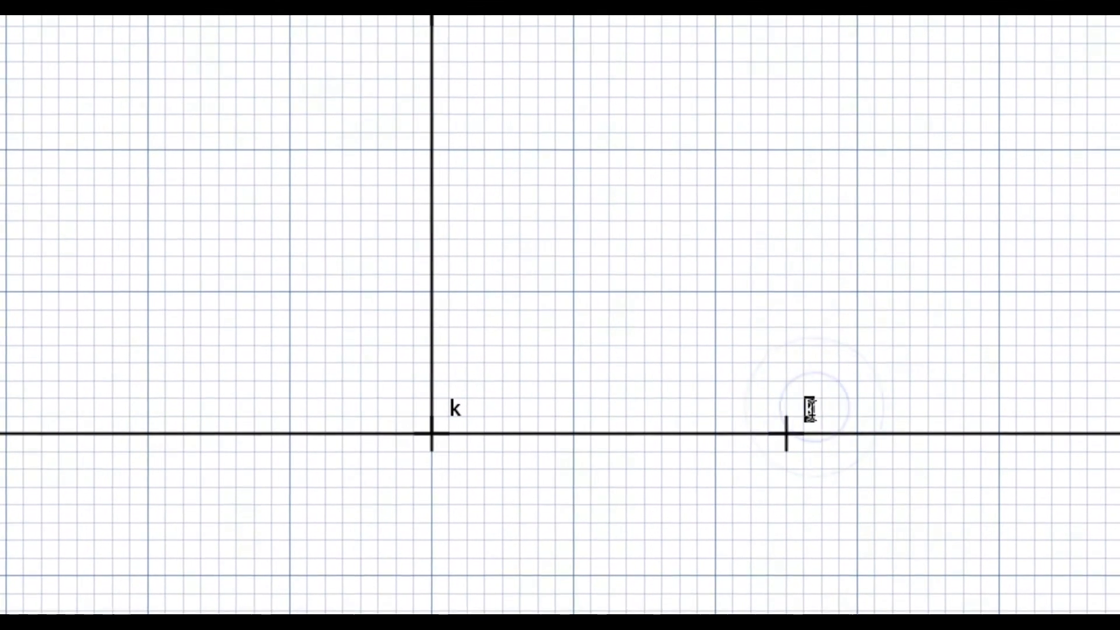
pyautogui.write('m')
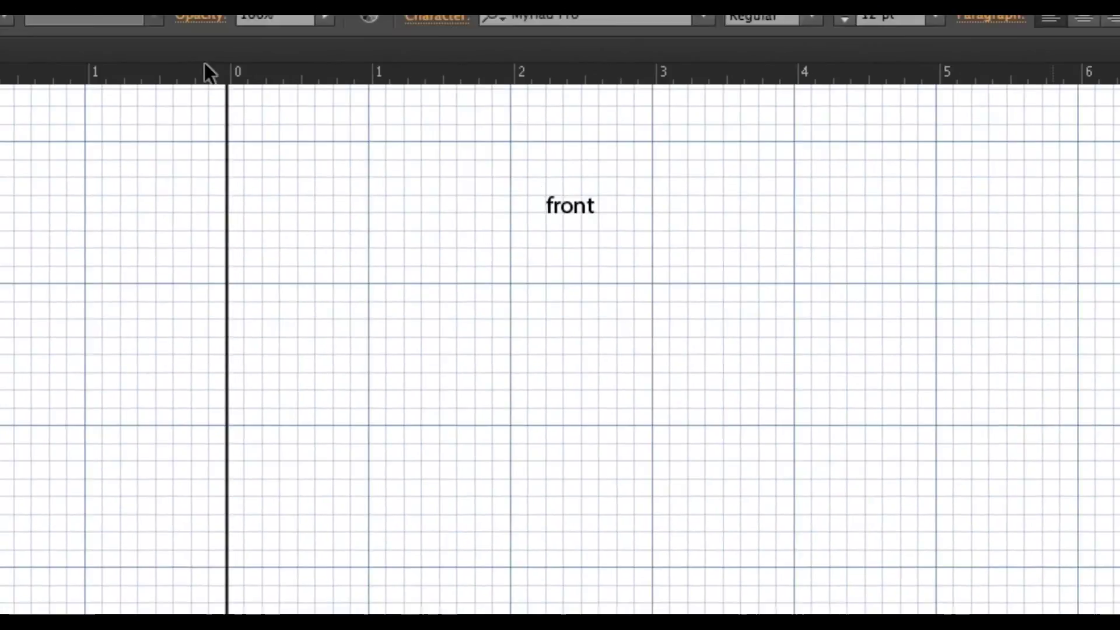
# Place a copy of the point h marker 1.25 in to the right along the waist line, with no vertical offset.
pyautogui.hscroll(-5, 35, 73)
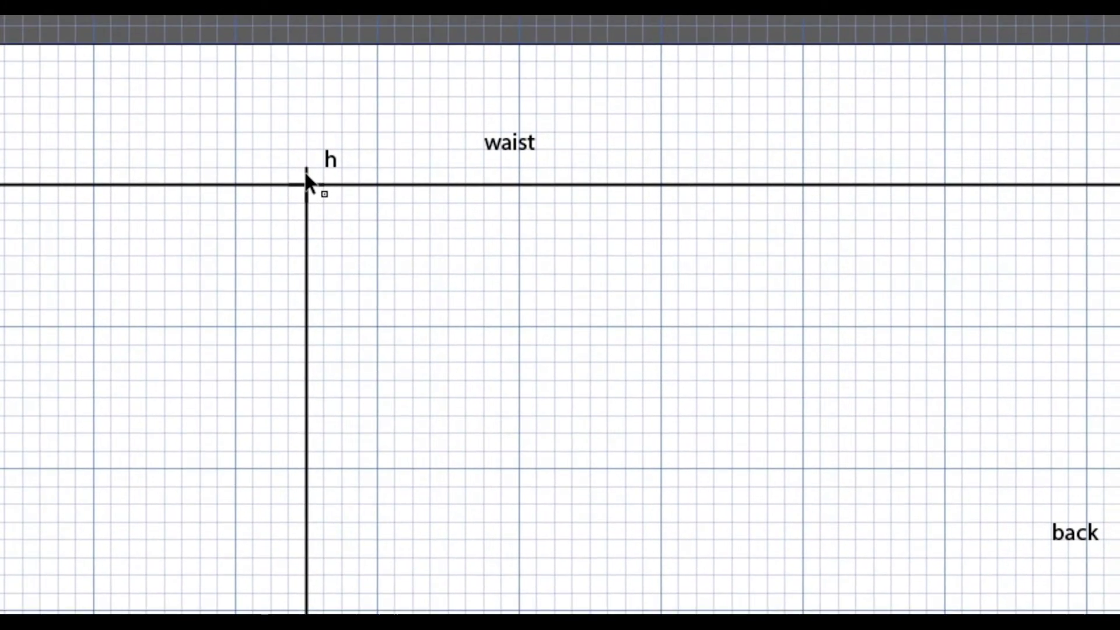
pyautogui.click(302, 178)
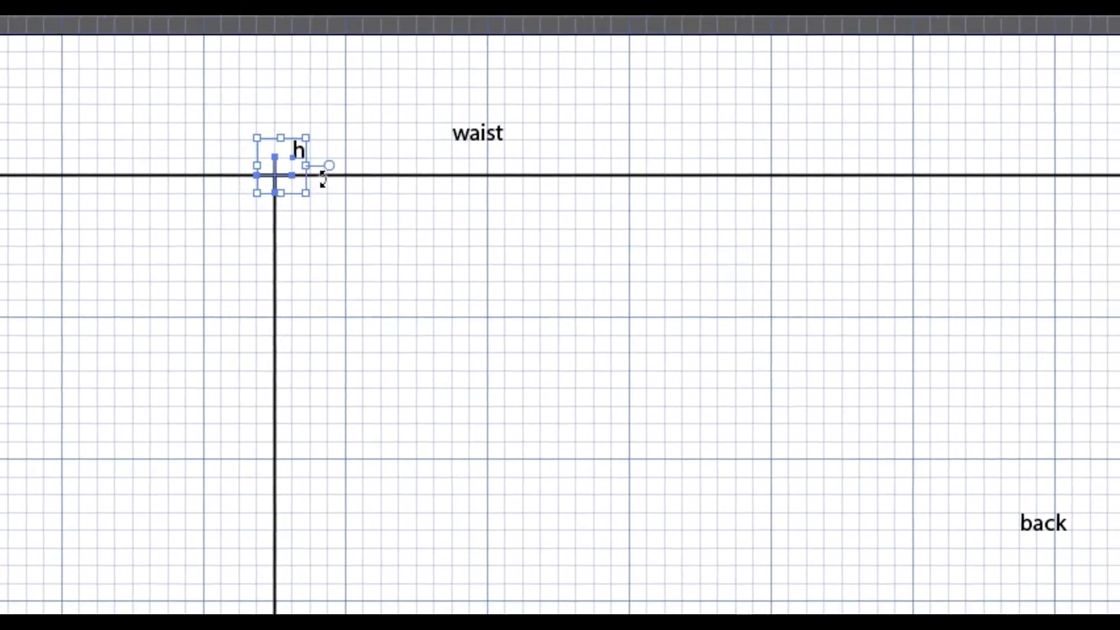
pyautogui.press('Return')
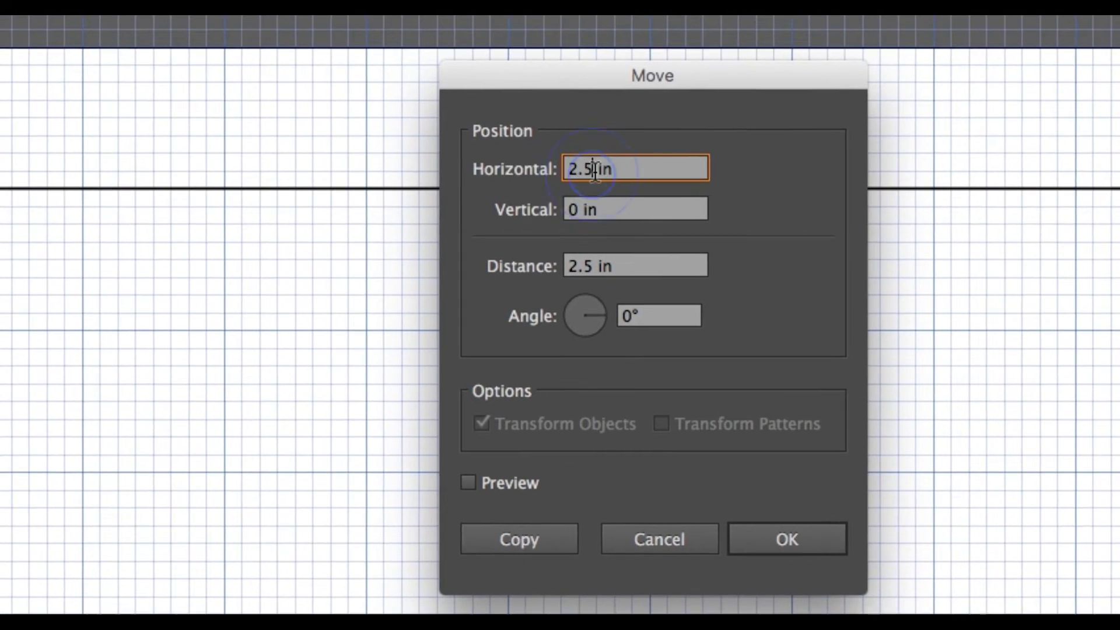
pyautogui.click(594, 171)
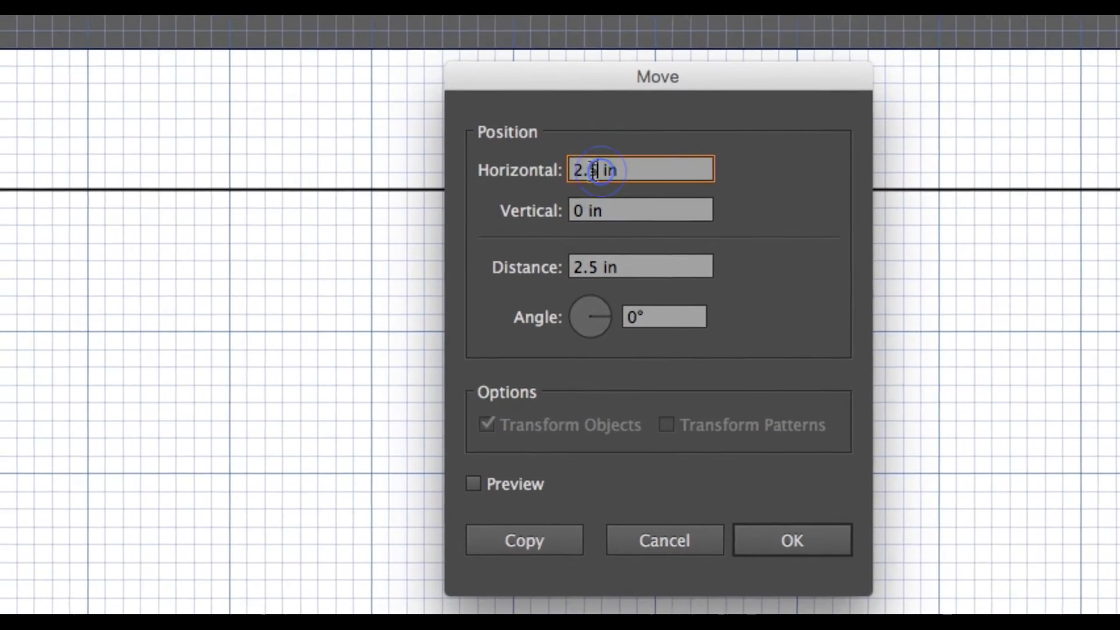
pyautogui.doubleClick(594, 170)
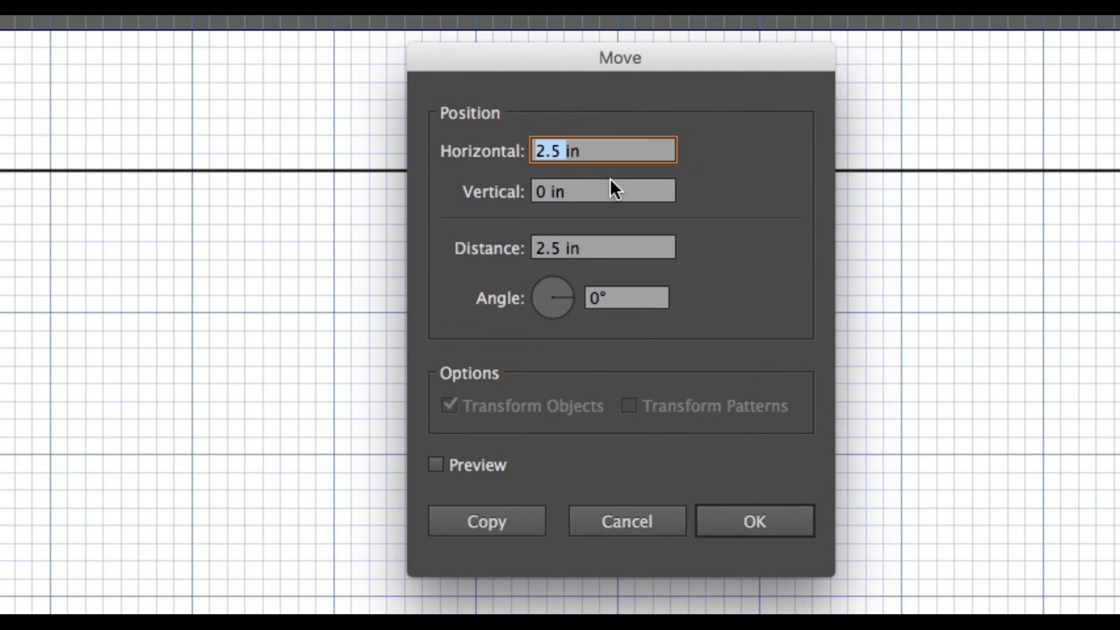
pyautogui.write('1.25')
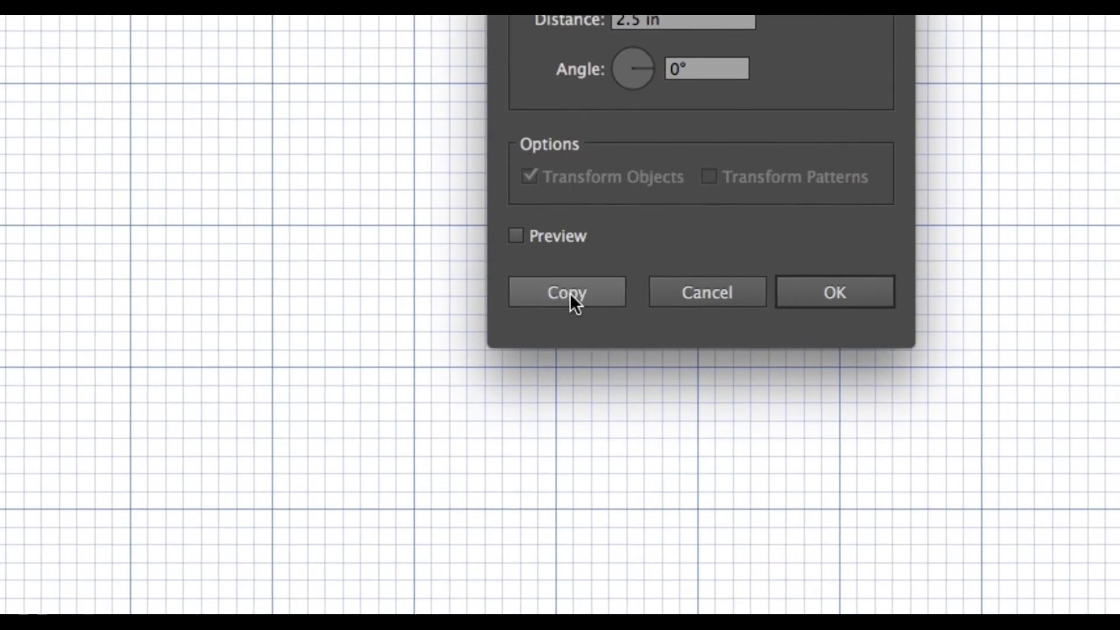
pyautogui.click(569, 293)
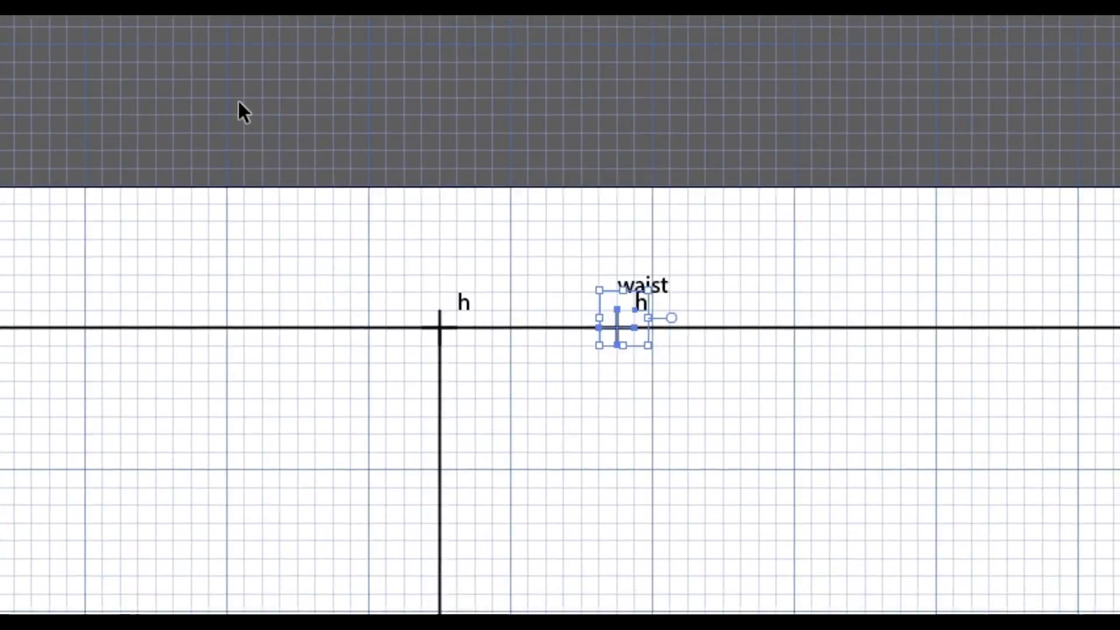
# Move the waist label about 4 in to the right along the waist line, clear of the copied h marker.
pyautogui.click(503, 233)
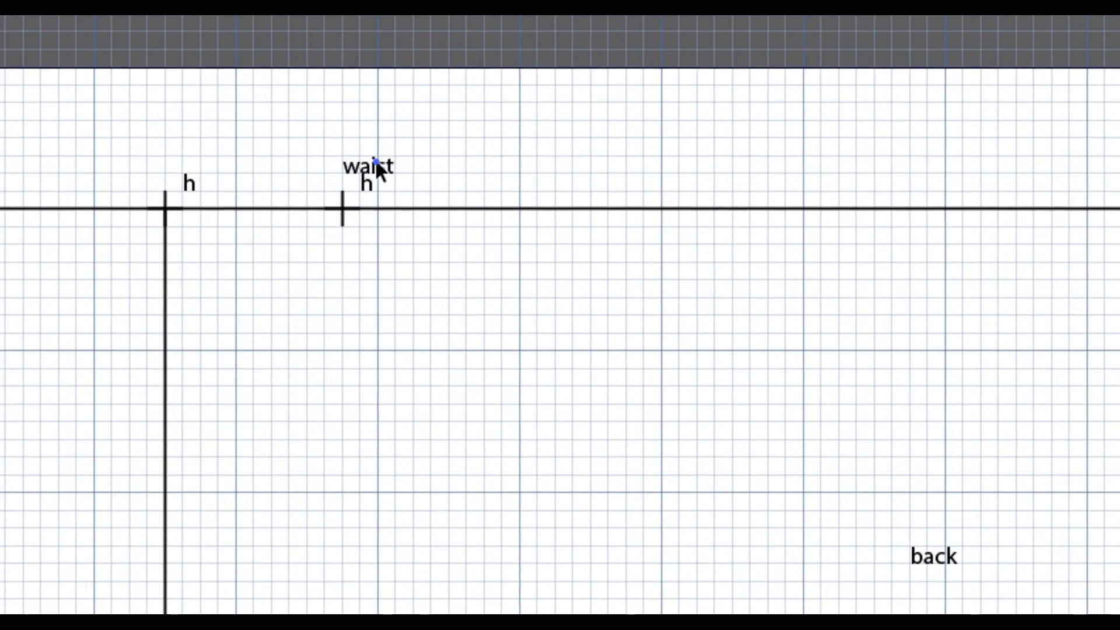
pyautogui.click(661, 287)
pyautogui.moveTo(378, 161); pyautogui.dragTo(572, 170)
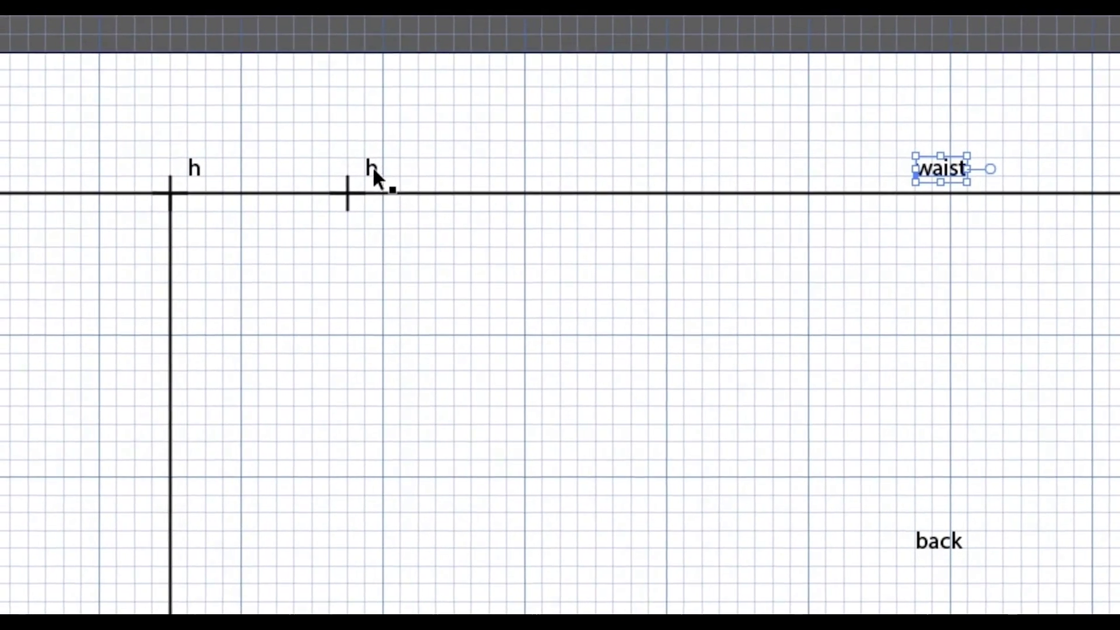
# Change the label of the copied marker right of point h to n.
pyautogui.click(373, 171)
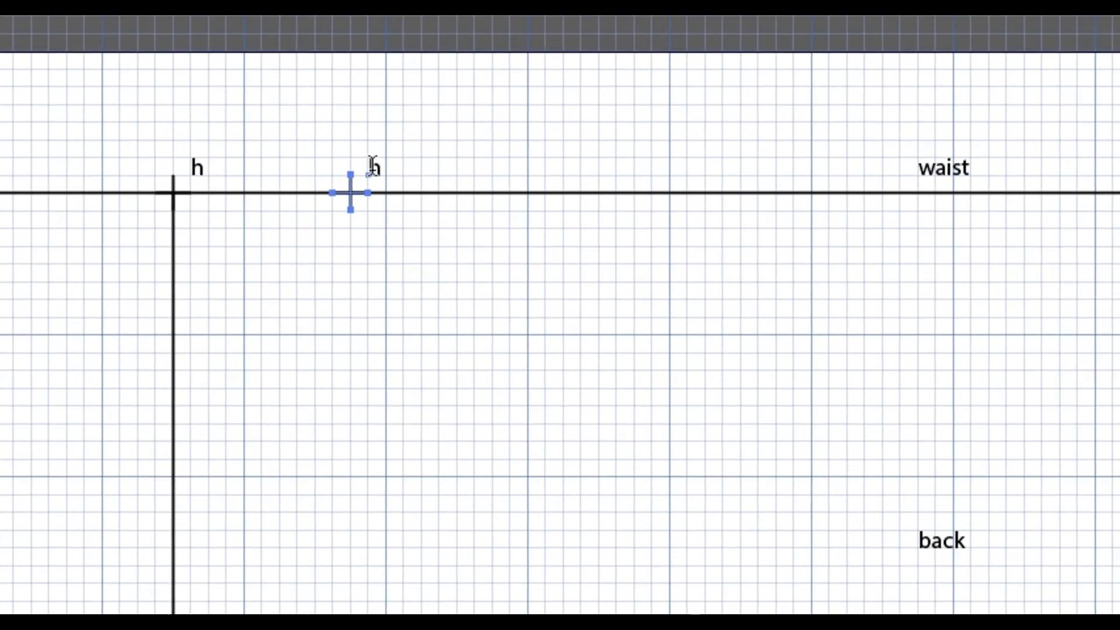
pyautogui.doubleClick(376, 167)
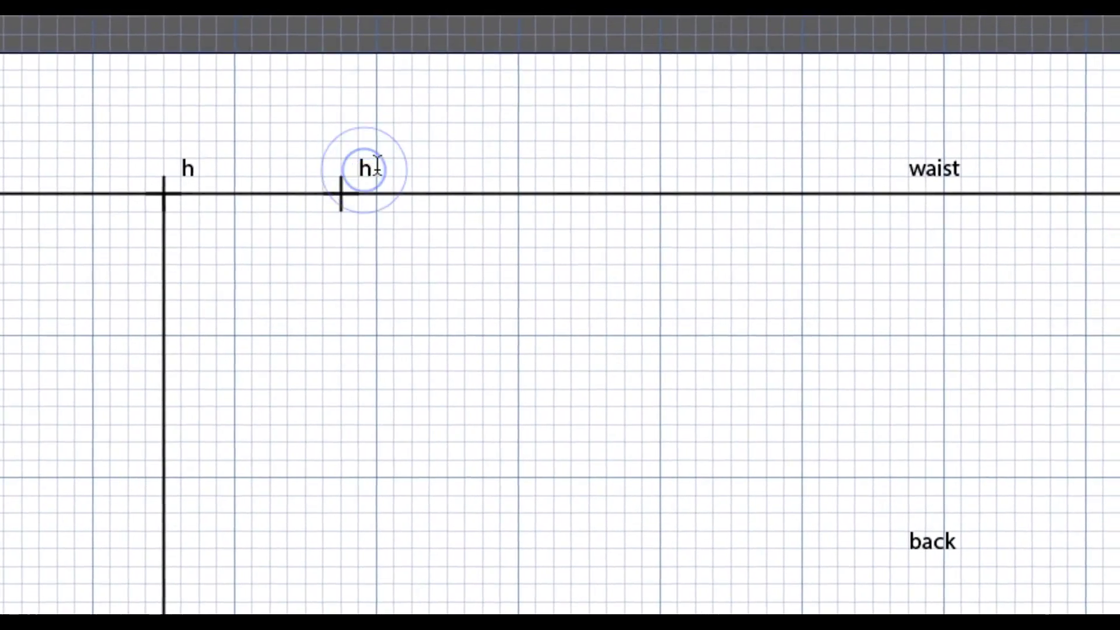
pyautogui.write('n')
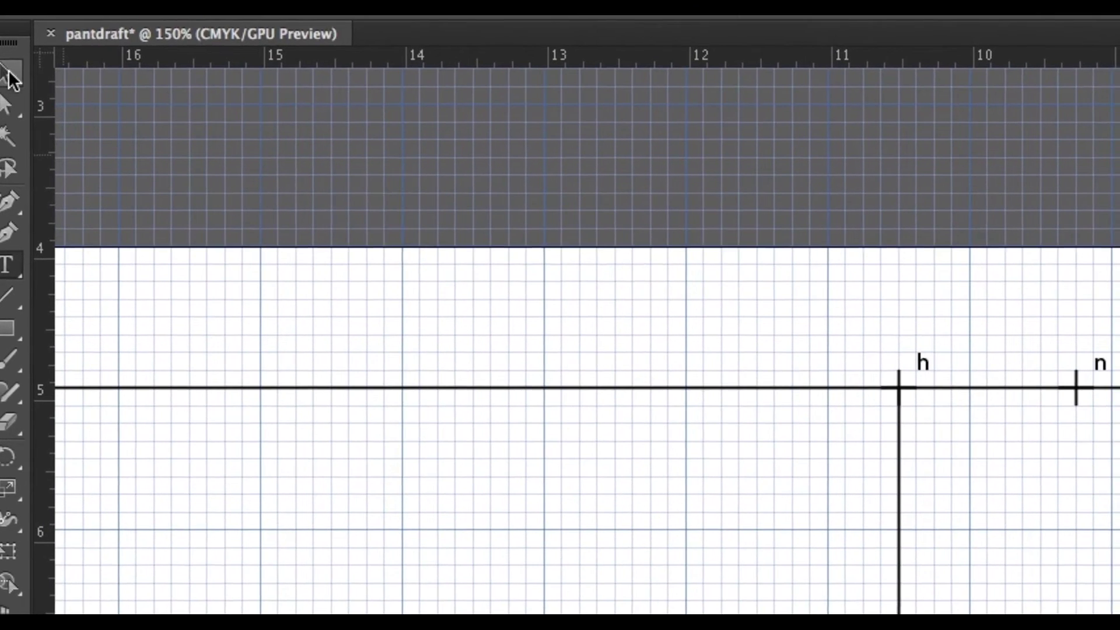
# Place a copy of the point n marker 8.5 in to the right with 0 in vertical offset and relabel it o.
pyautogui.click(10, 71)
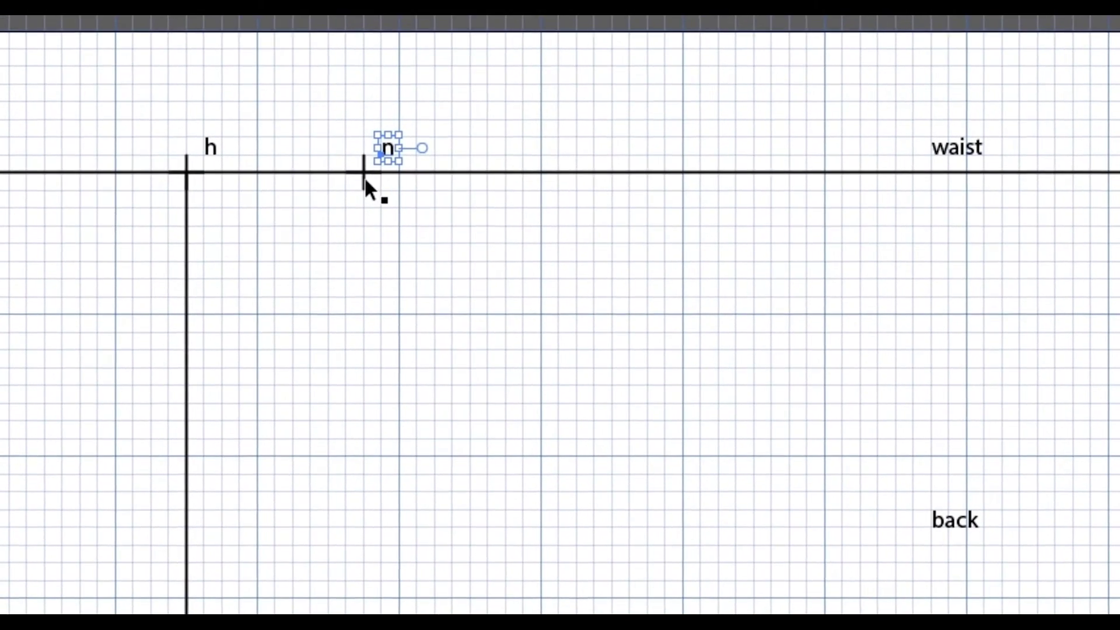
pyautogui.click(384, 192)
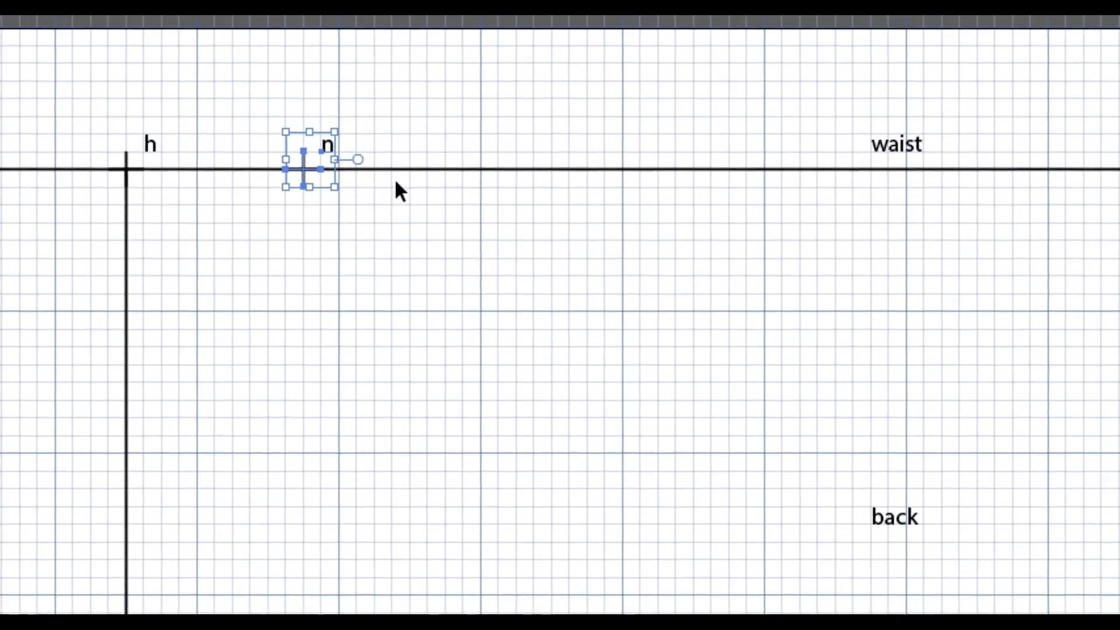
pyautogui.press('Return')
pyautogui.click(987, 149)
pyautogui.moveTo(584, 173); pyautogui.dragTo(561, 178)
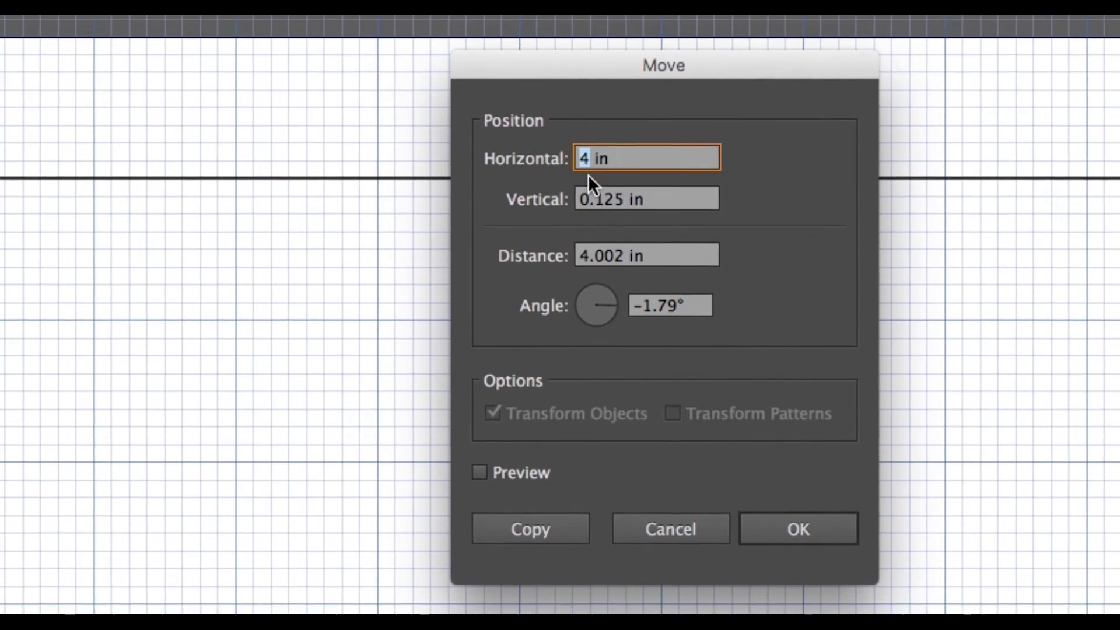
pyautogui.write('8.')
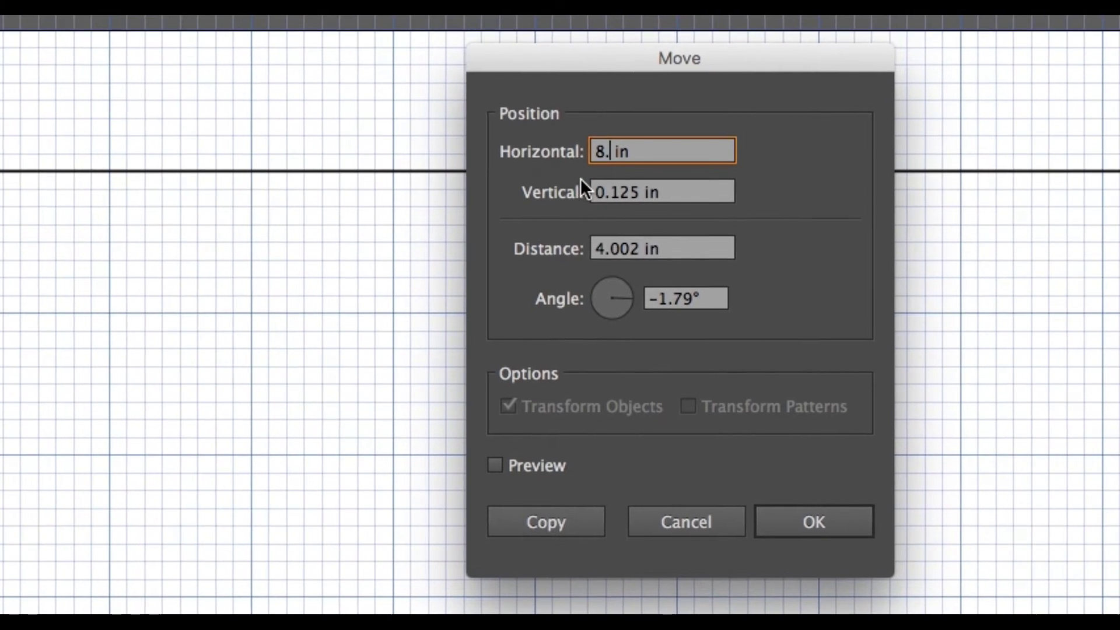
pyautogui.write('5')
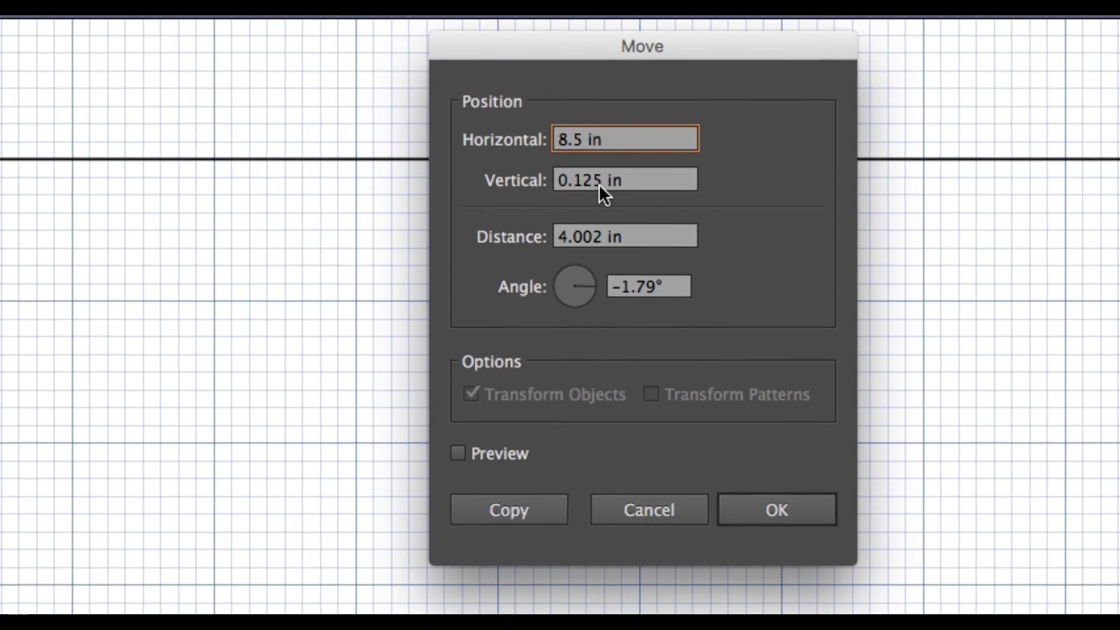
pyautogui.moveTo(601, 150); pyautogui.dragTo(582, 151)
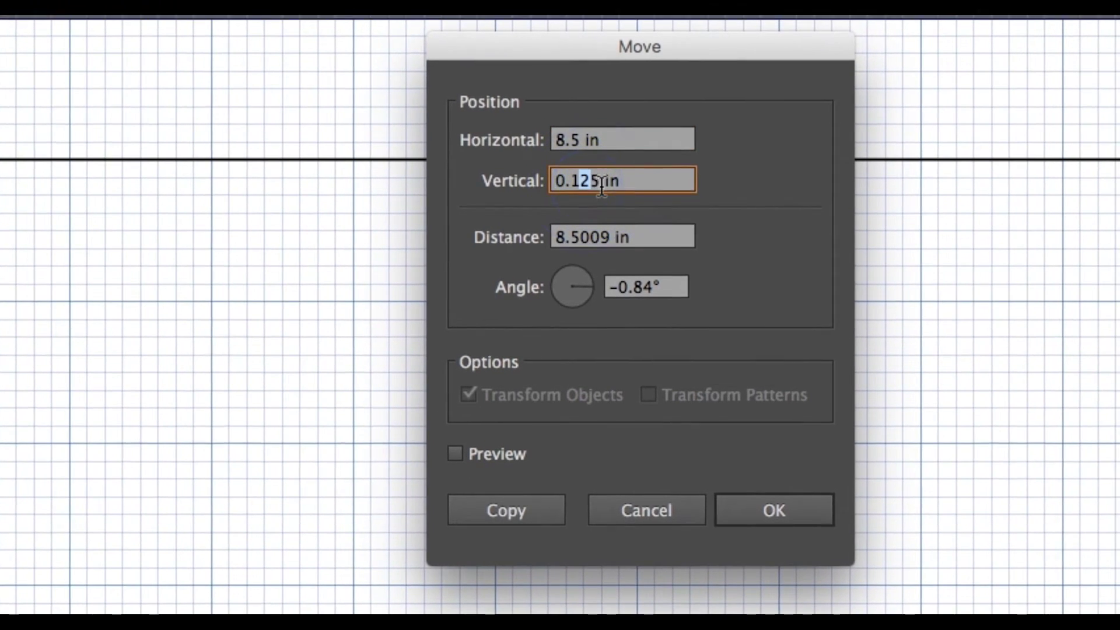
pyautogui.press('BackSpace')
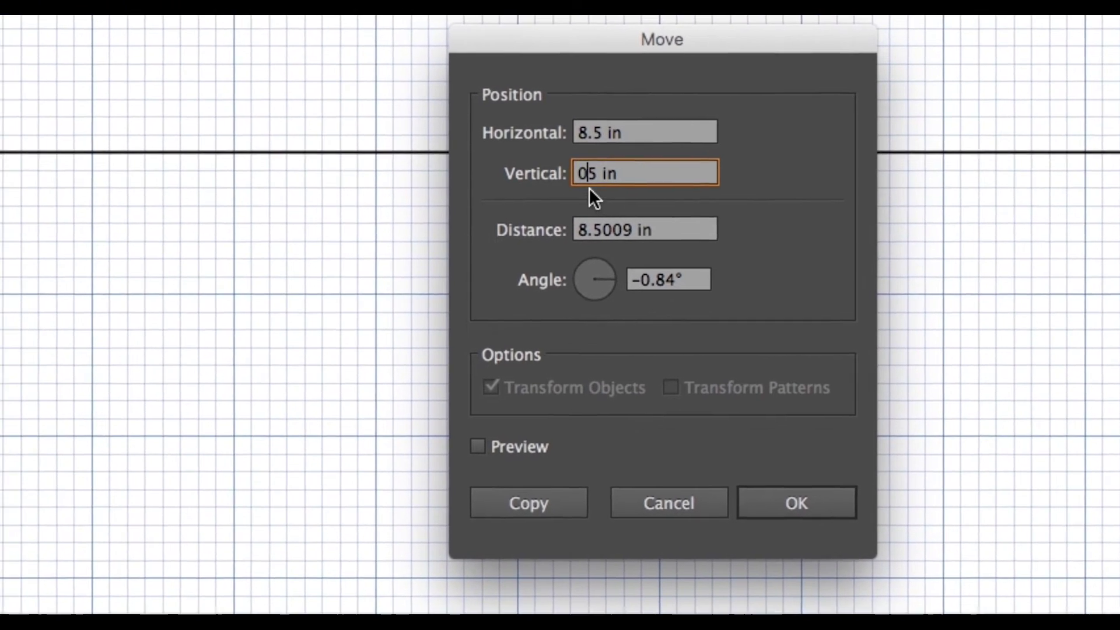
pyautogui.press('Delete')
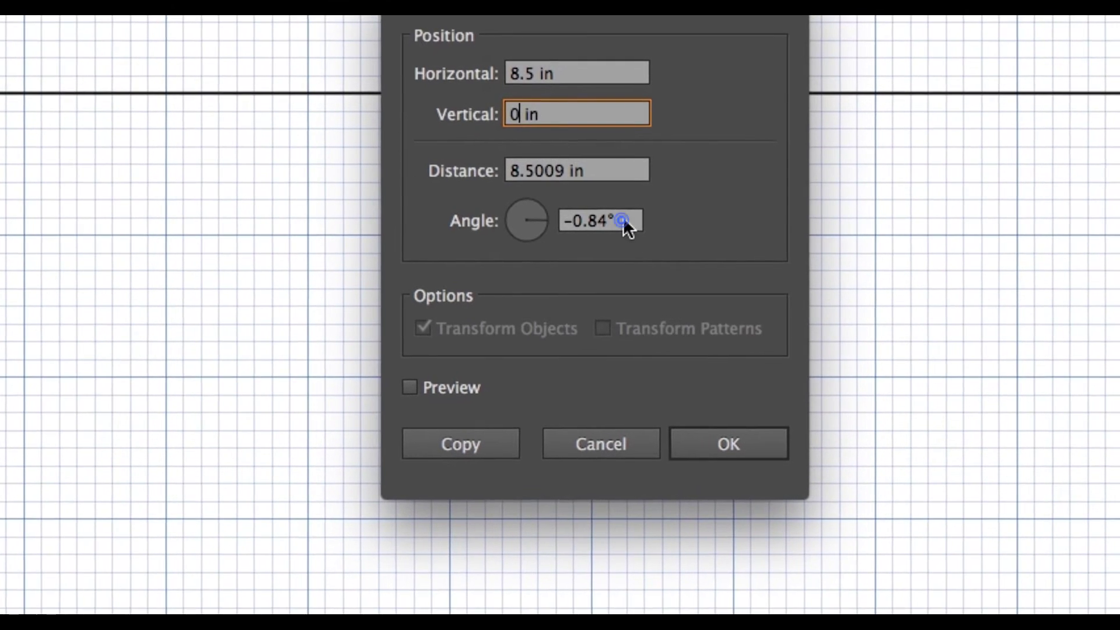
pyautogui.click(623, 217)
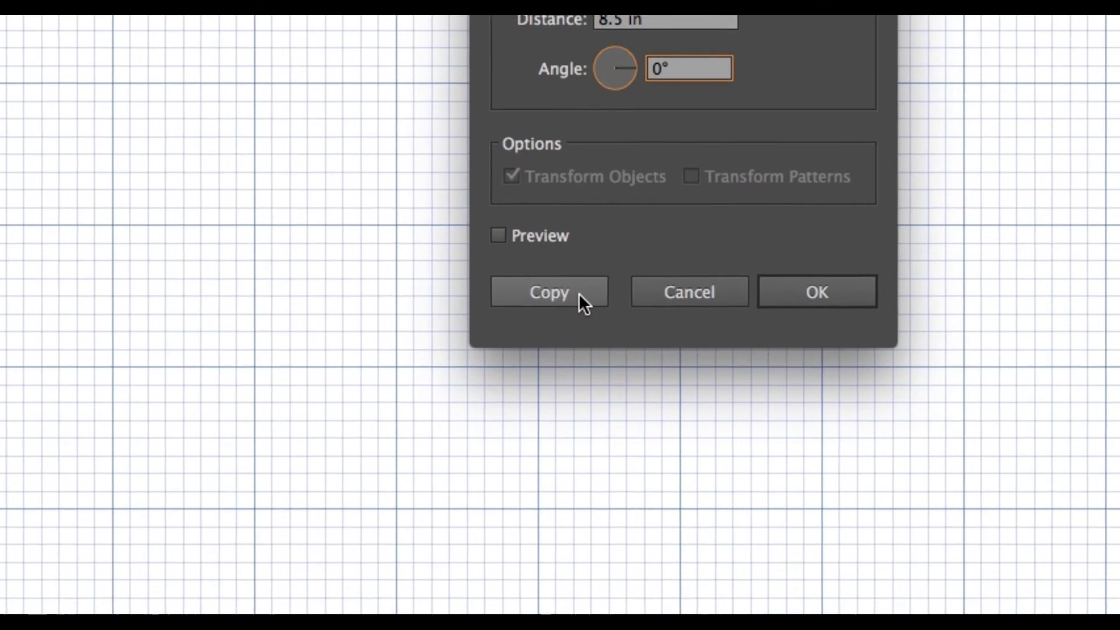
pyautogui.click(577, 293)
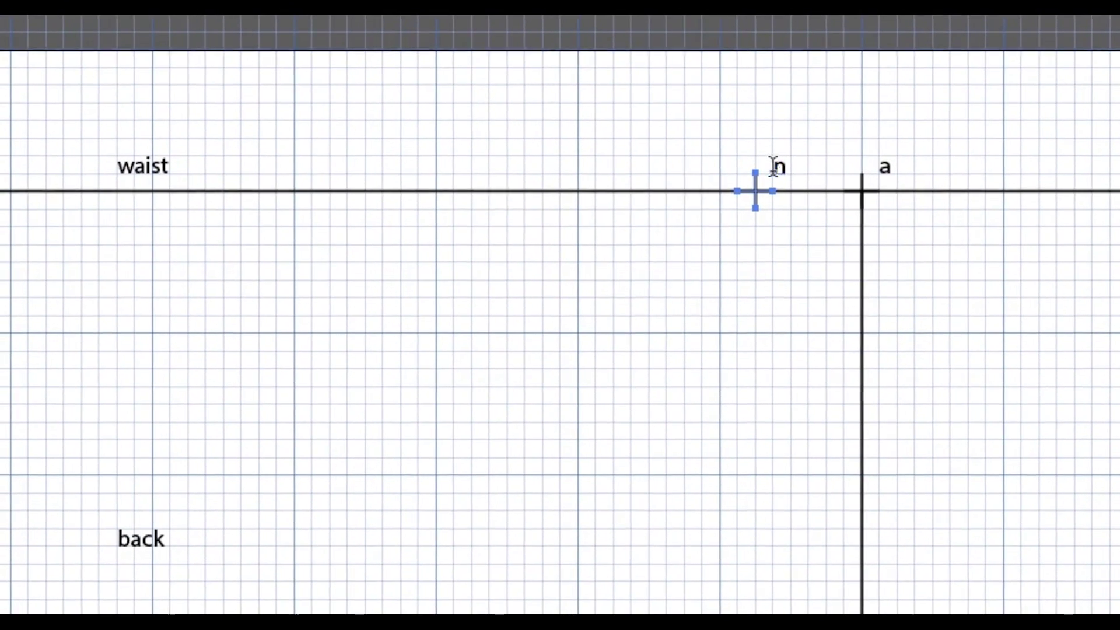
pyautogui.doubleClick(764, 166)
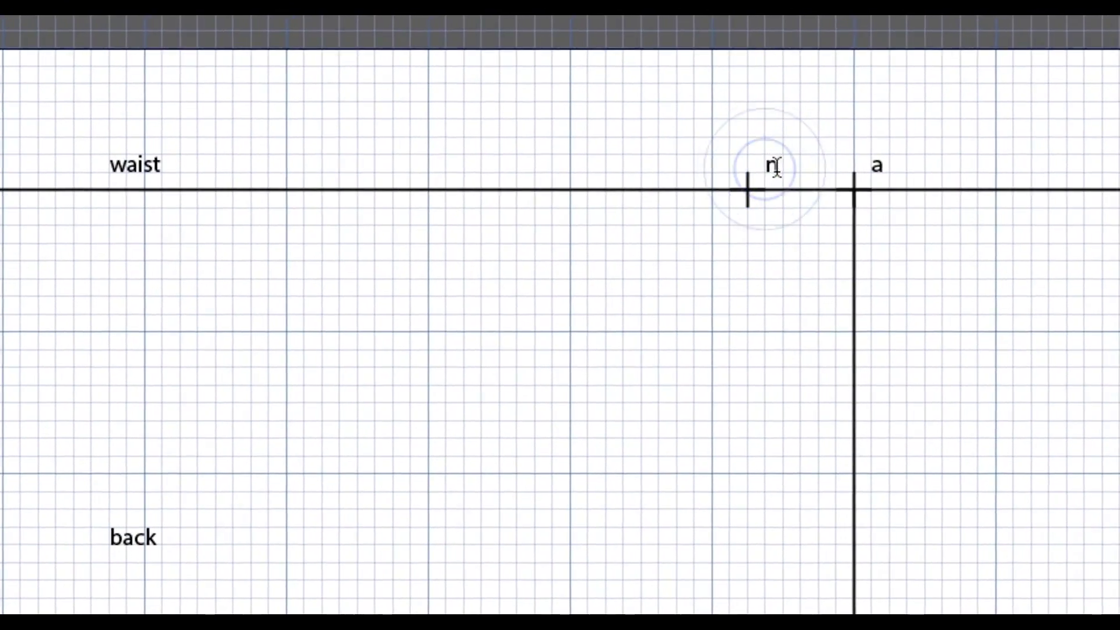
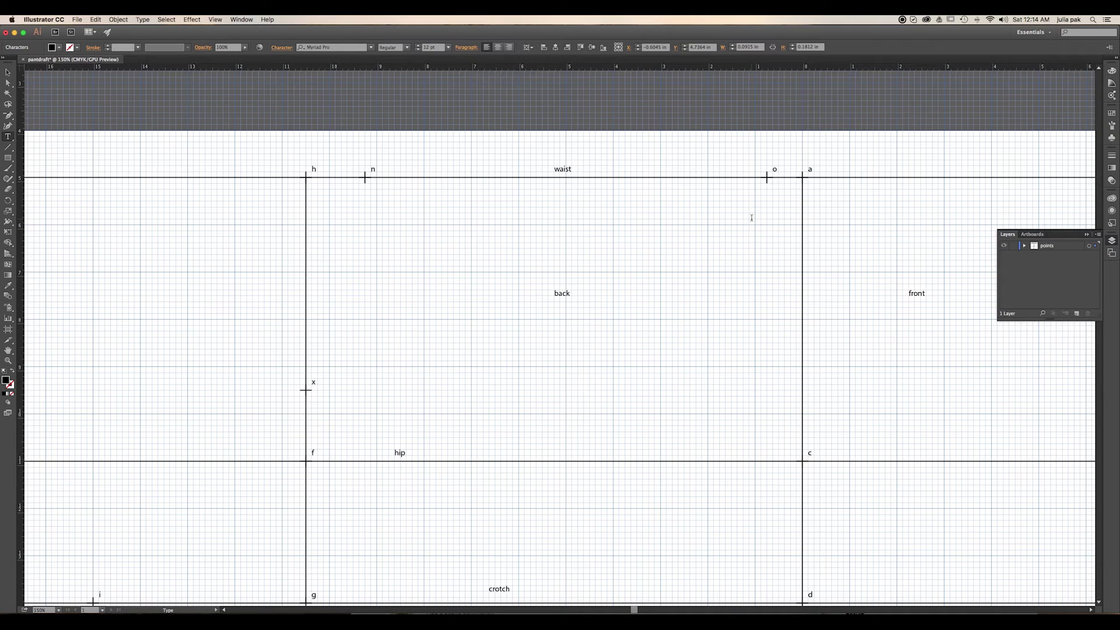
# Place a copy of the point n marker 3 in to the right along the waist line.
pyautogui.click(8, 72)
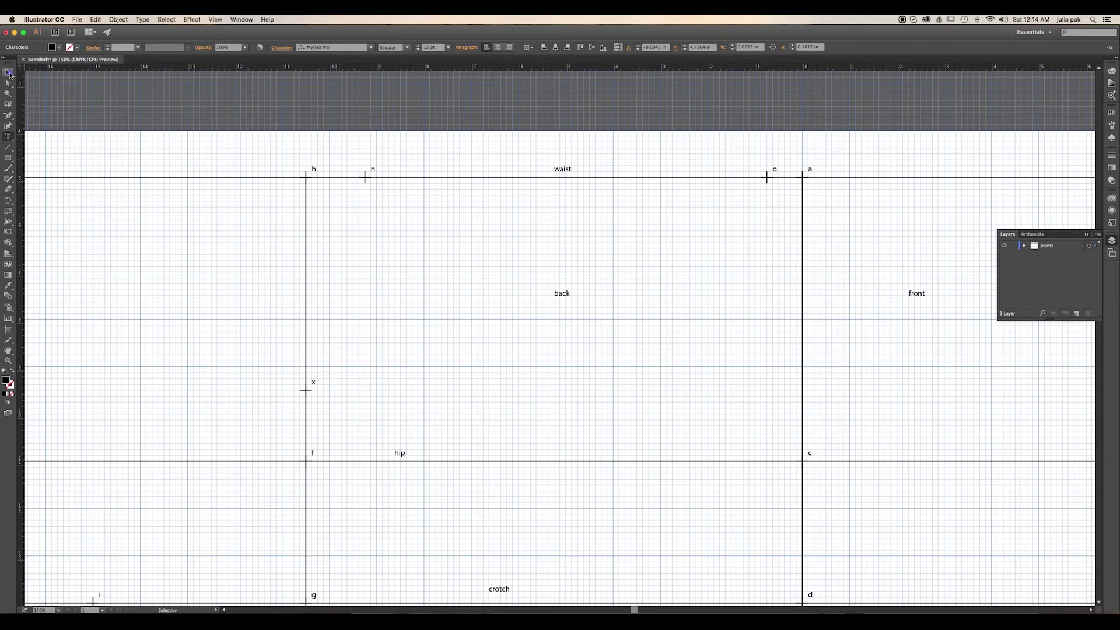
pyautogui.click(372, 172)
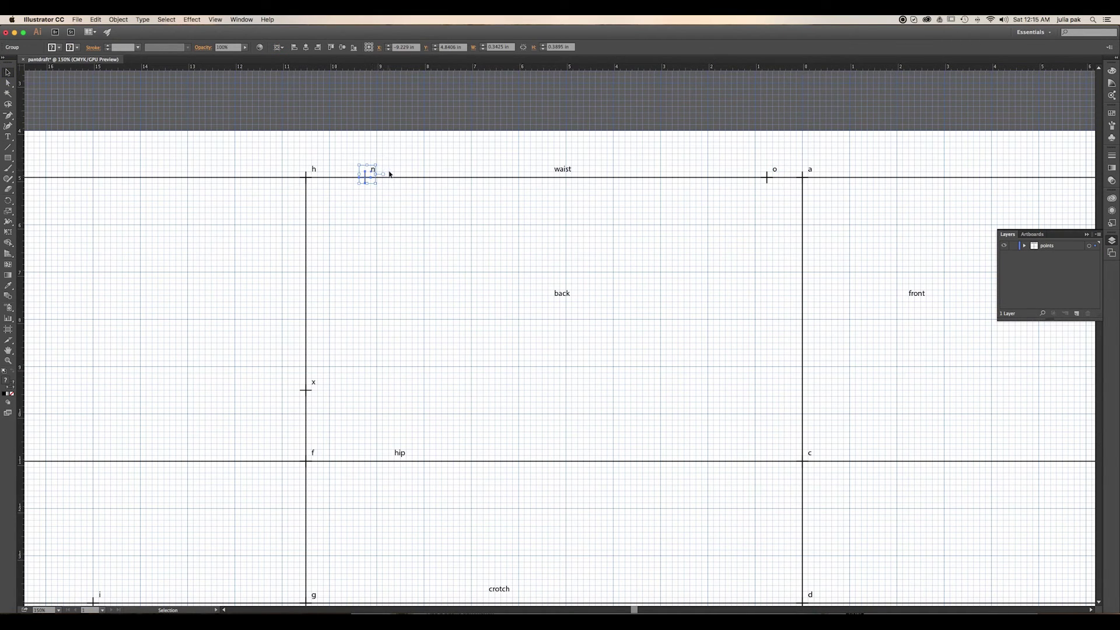
pyautogui.press('Return')
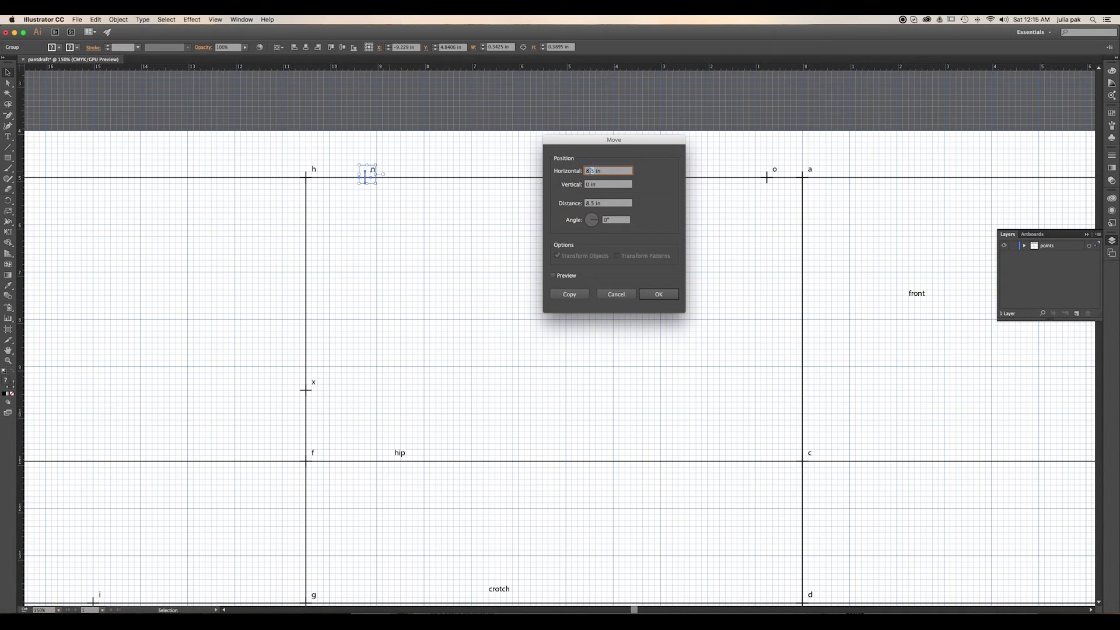
pyautogui.write('3')
pyautogui.click(570, 295)
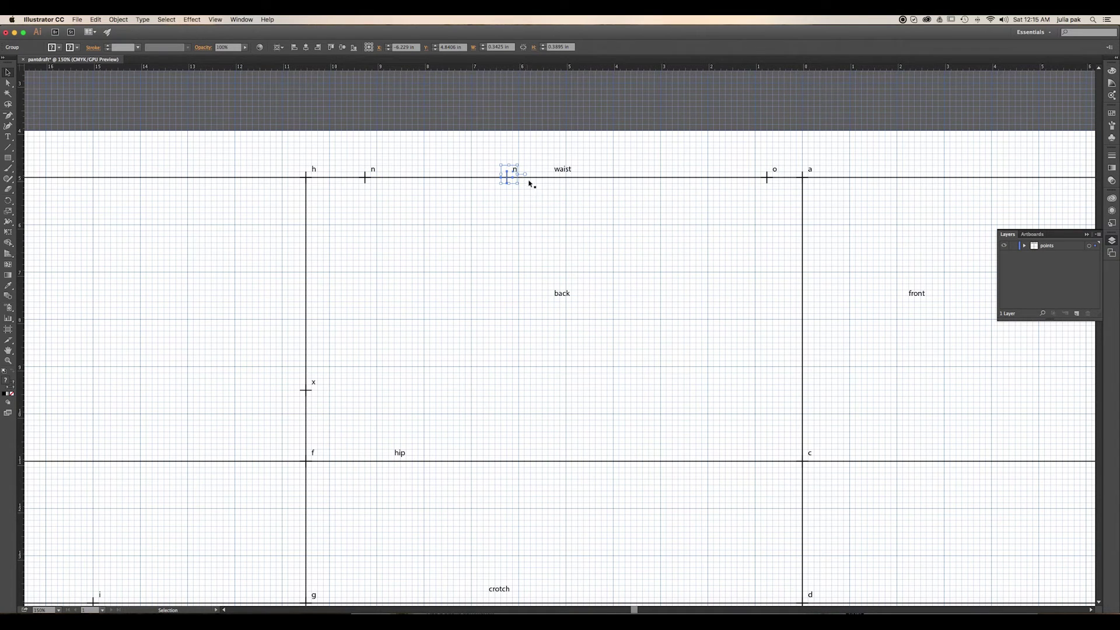
# Place a copy of the marker 3 in right of point n another 1 in to the right along the waist line.
pyautogui.press('Return')
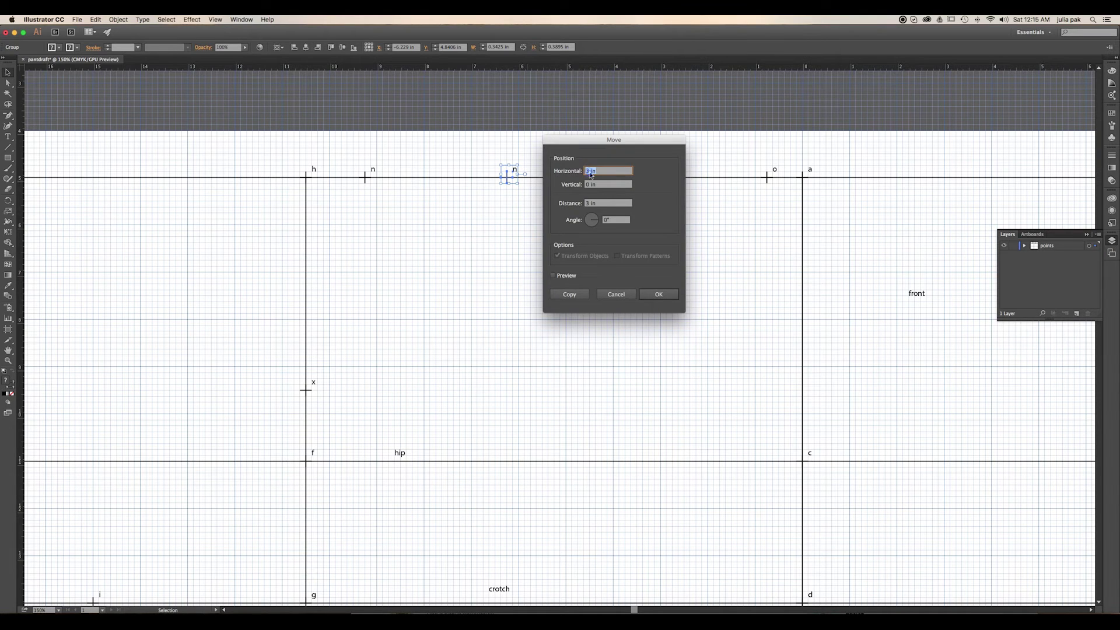
pyautogui.click(586, 175)
pyautogui.click(570, 295)
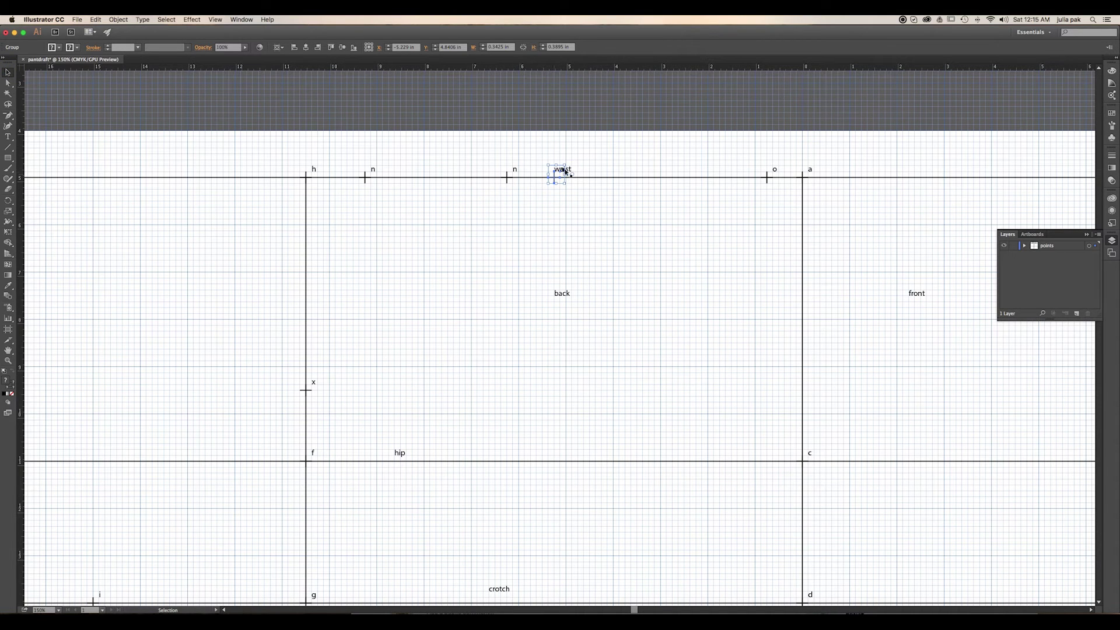
# Move the waist label slightly right and up so it no longer overlaps the newest copied n marker.
pyautogui.moveTo(568, 166); pyautogui.dragTo(572, 174)
pyautogui.click(548, 156)
pyautogui.moveTo(570, 173); pyautogui.dragTo(599, 175)
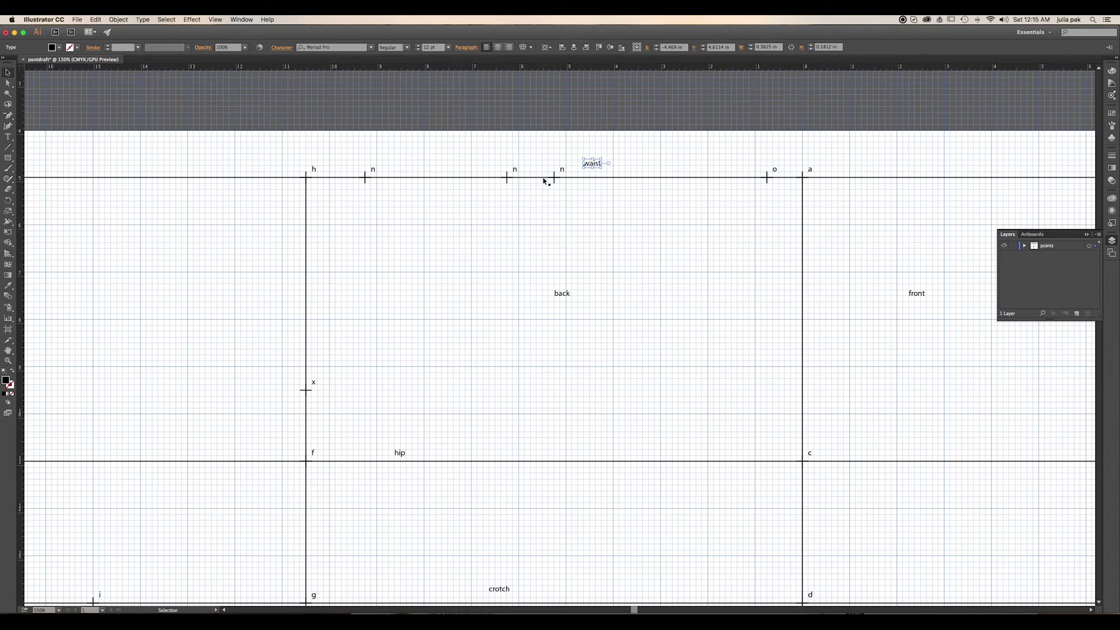
# Relabel the two copied n markers nearest the waist label on the waist line as p.
pyautogui.click(507, 174)
pyautogui.press('t')
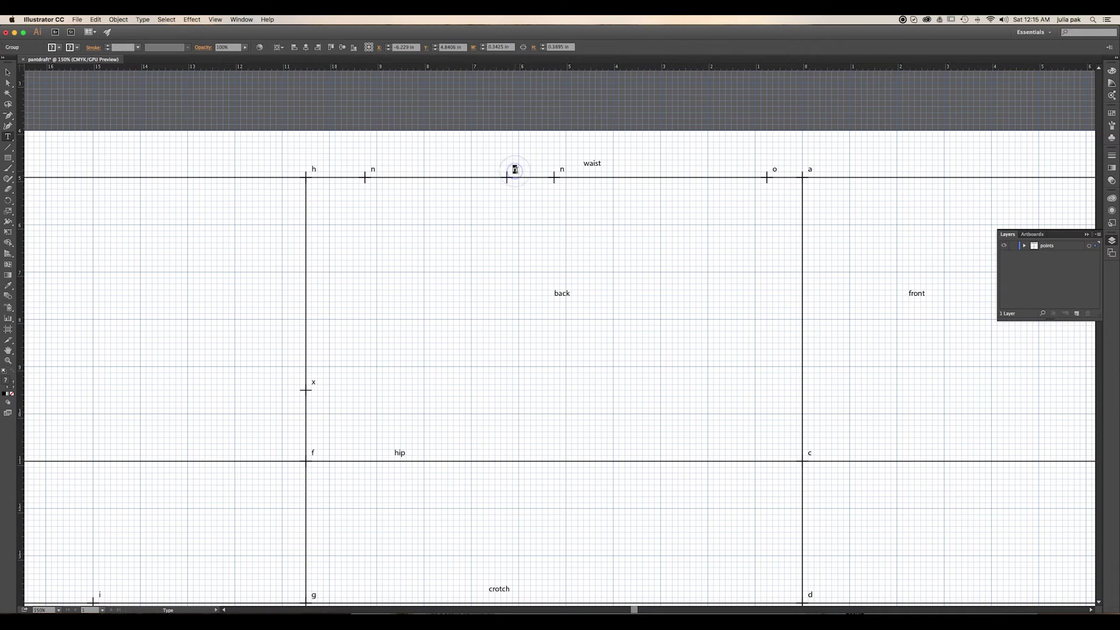
pyautogui.doubleClick(515, 170)
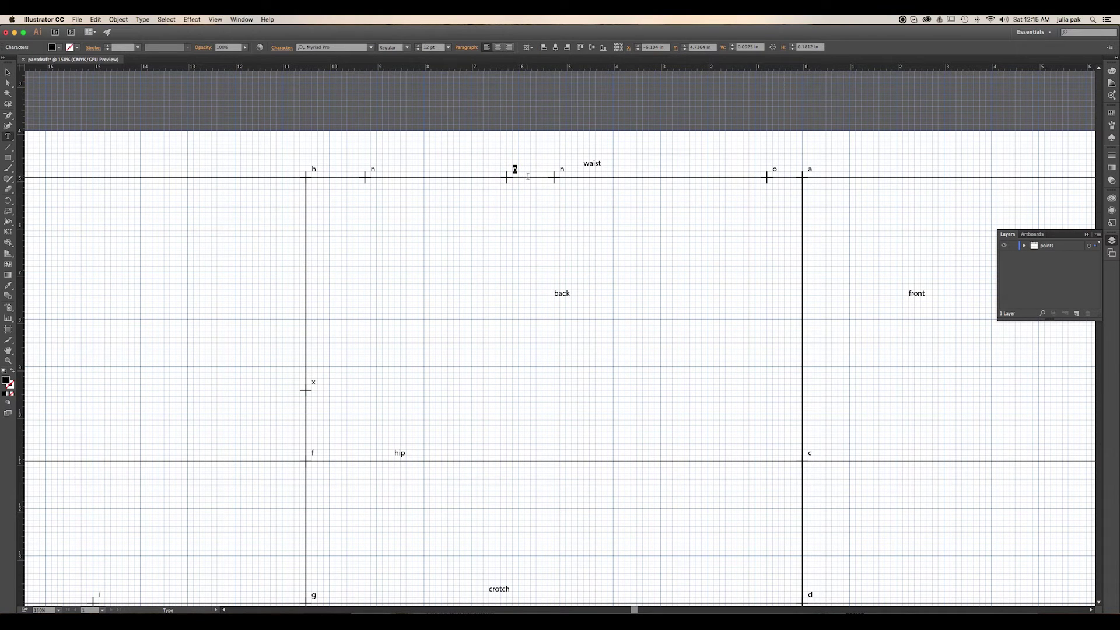
pyautogui.doubleClick(562, 170)
pyautogui.click(8, 73)
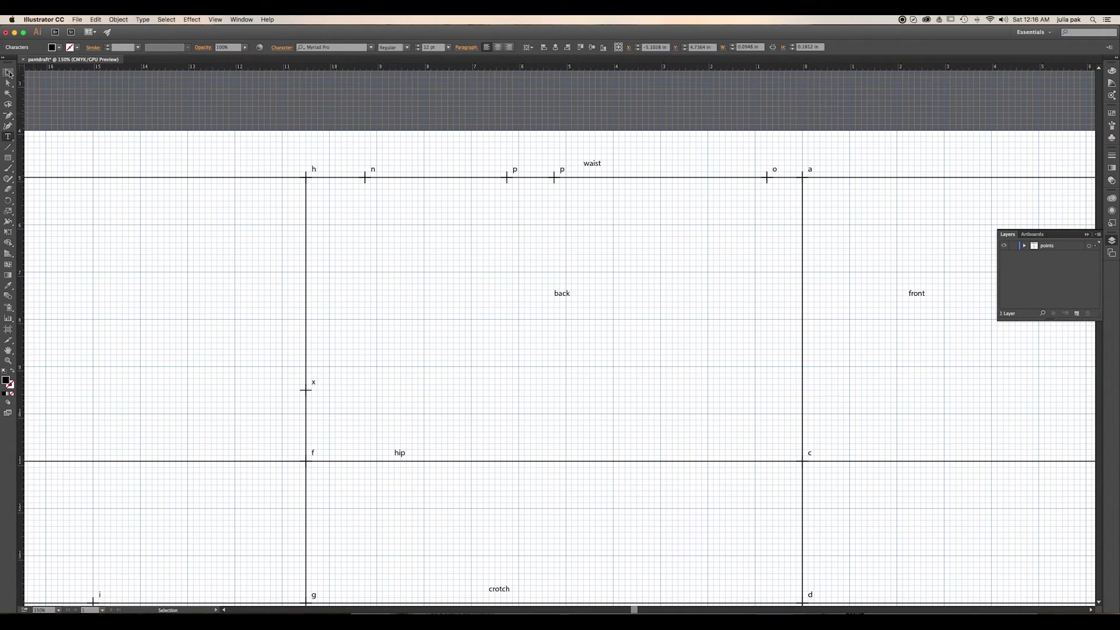
# Place a copy of the first p marker 0.5 in to the right with 0 in vertical offset, between the two p points.
pyautogui.click(507, 179)
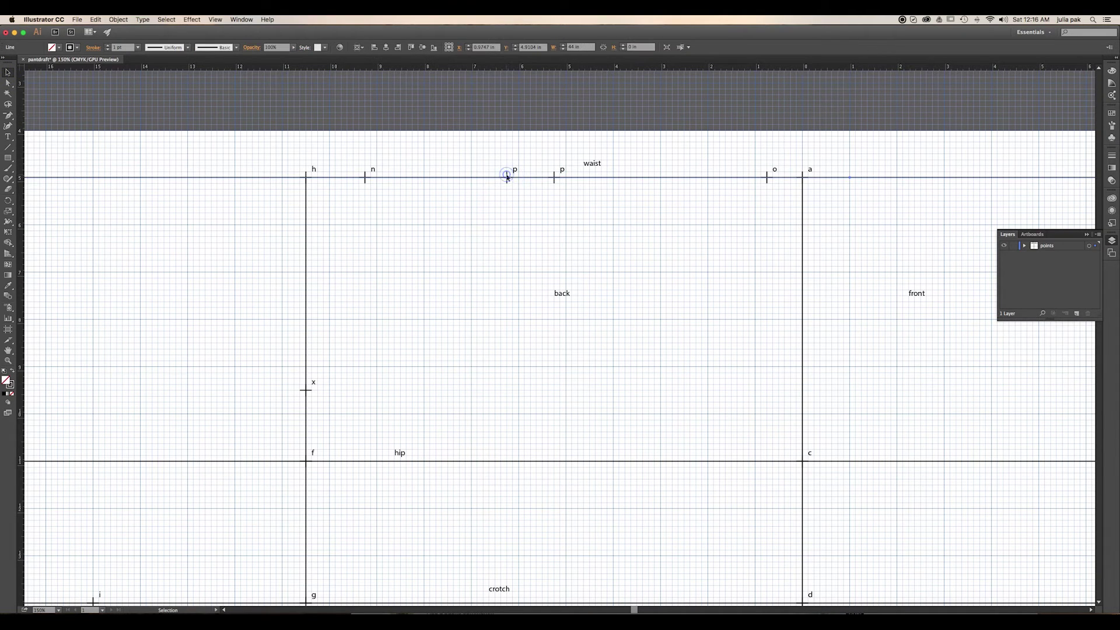
pyautogui.click(509, 178)
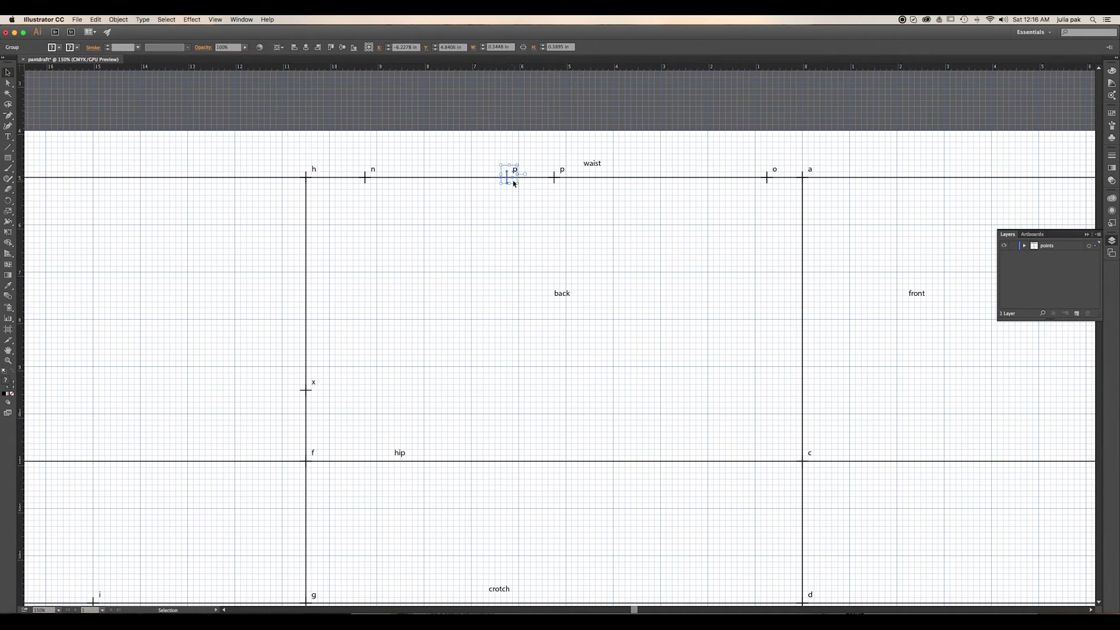
pyautogui.press('Return')
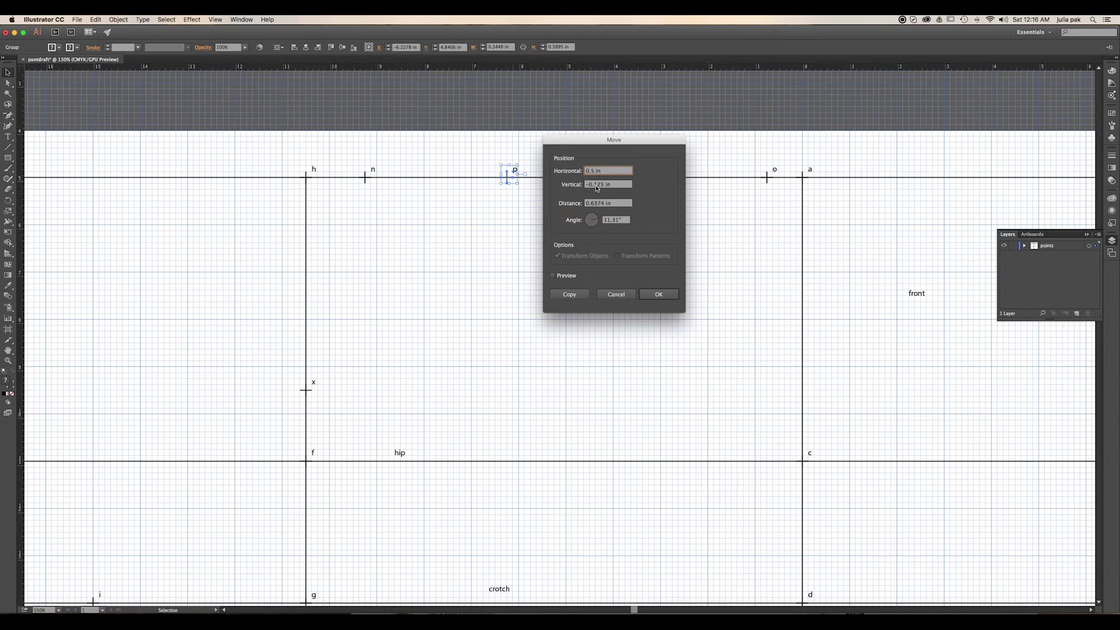
pyautogui.click(602, 185)
pyautogui.doubleClick(601, 185)
pyautogui.write('0')
pyautogui.doubleClick(607, 220)
pyautogui.write('90')
pyautogui.click(569, 295)
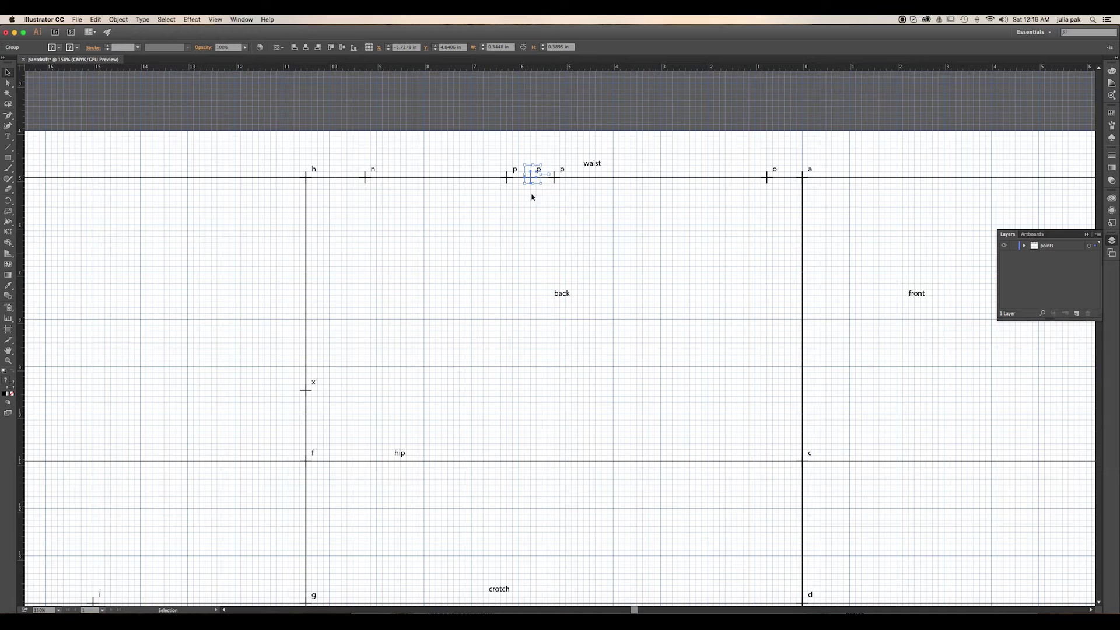
pyautogui.click(522, 147)
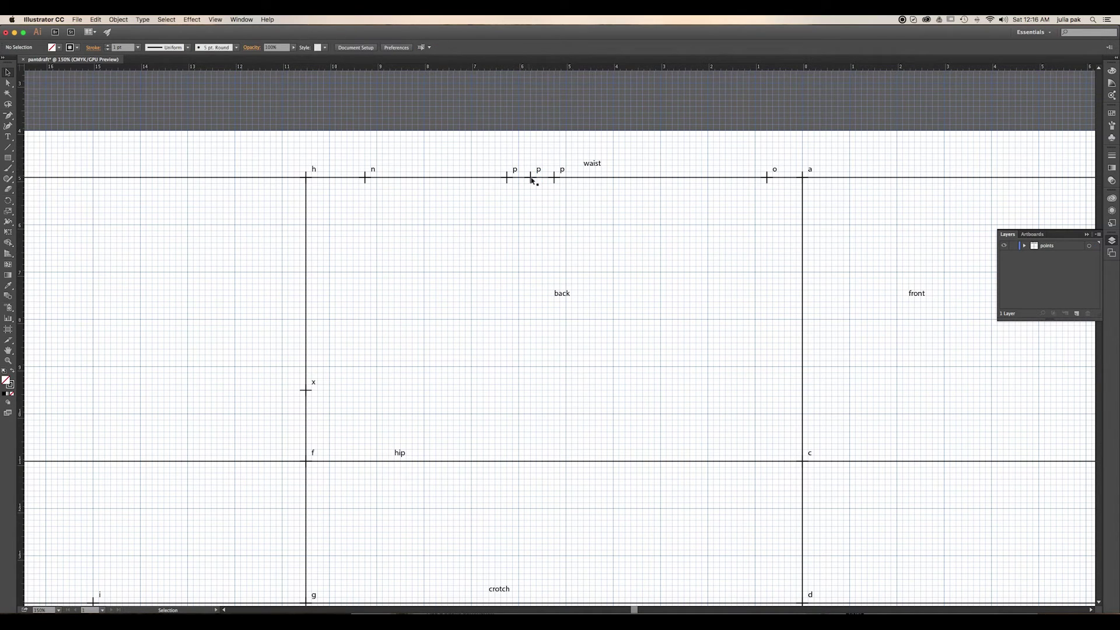
# Draw vertical line segments about 0.75 in long across the waist line through the two outer p points.
pyautogui.click(8, 147)
pyautogui.moveTo(507, 169); pyautogui.dragTo(507, 201)
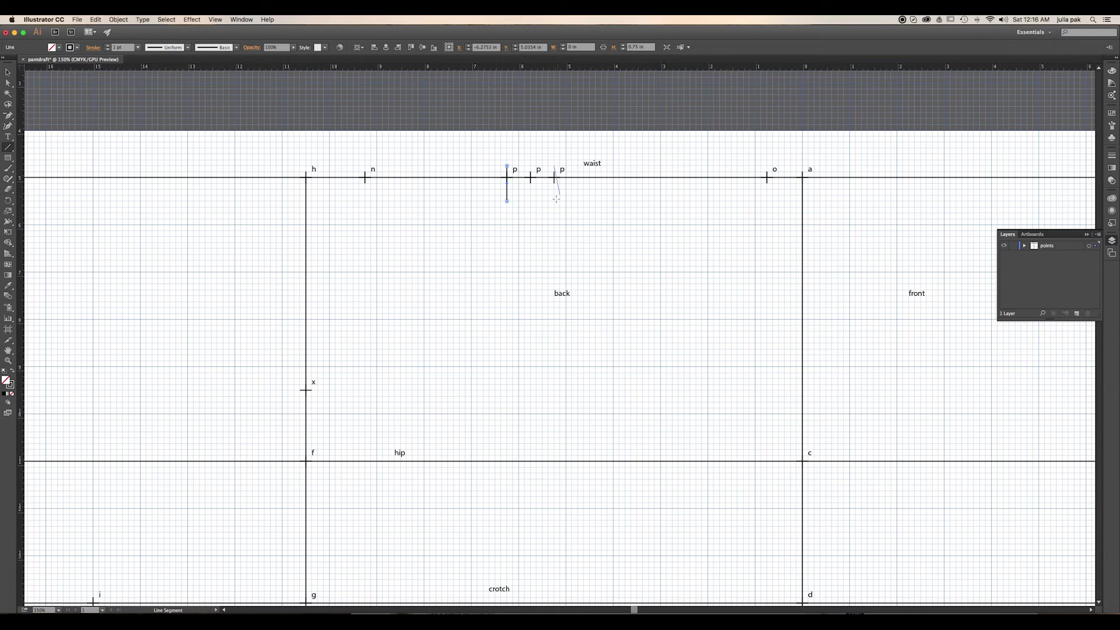
pyautogui.moveTo(555, 201); pyautogui.dragTo(554, 166)
# Draw a 4.5 in vertical line segment straight down from the middle p point on the waist line.
pyautogui.click(530, 178)
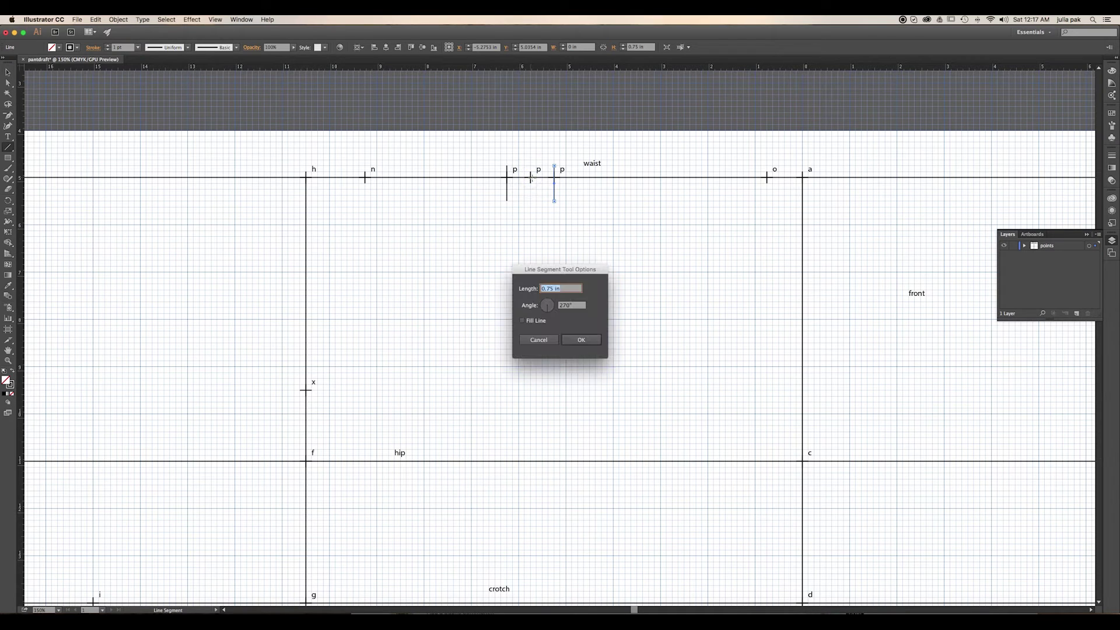
pyautogui.click(558, 289)
pyautogui.moveTo(564, 289); pyautogui.dragTo(540, 289)
pyautogui.write('4.5')
pyautogui.click(579, 343)
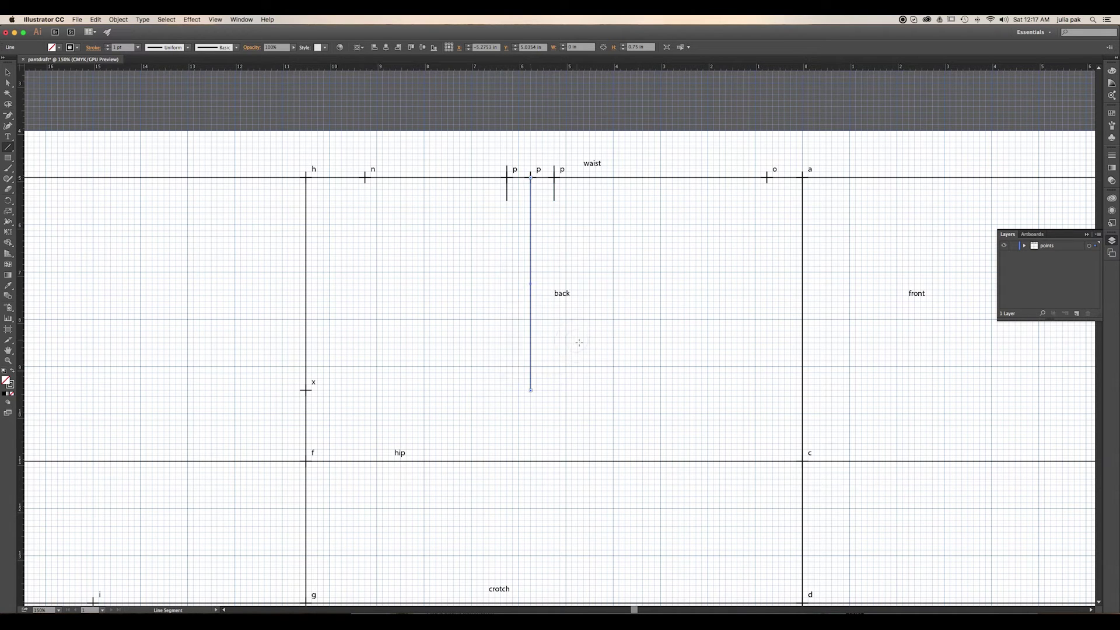
pyautogui.click(8, 72)
pyautogui.click(464, 167)
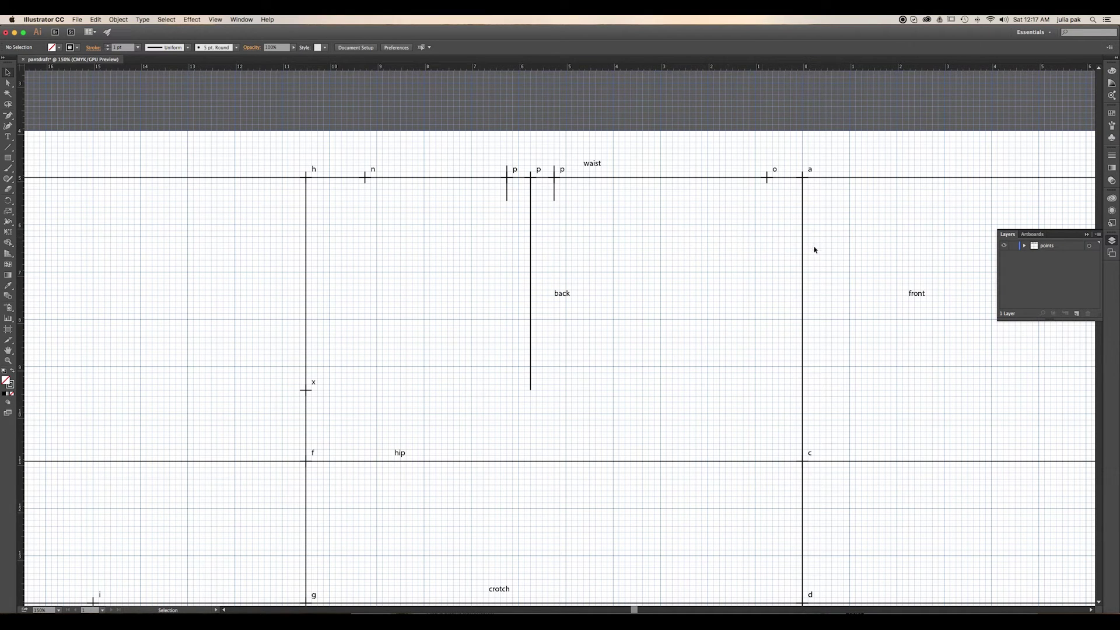
# Place a copy of the point l marker on the front half 0.25 in to the left along the waist line.
pyautogui.moveTo(826, 250); pyautogui.dragTo(630, 233)
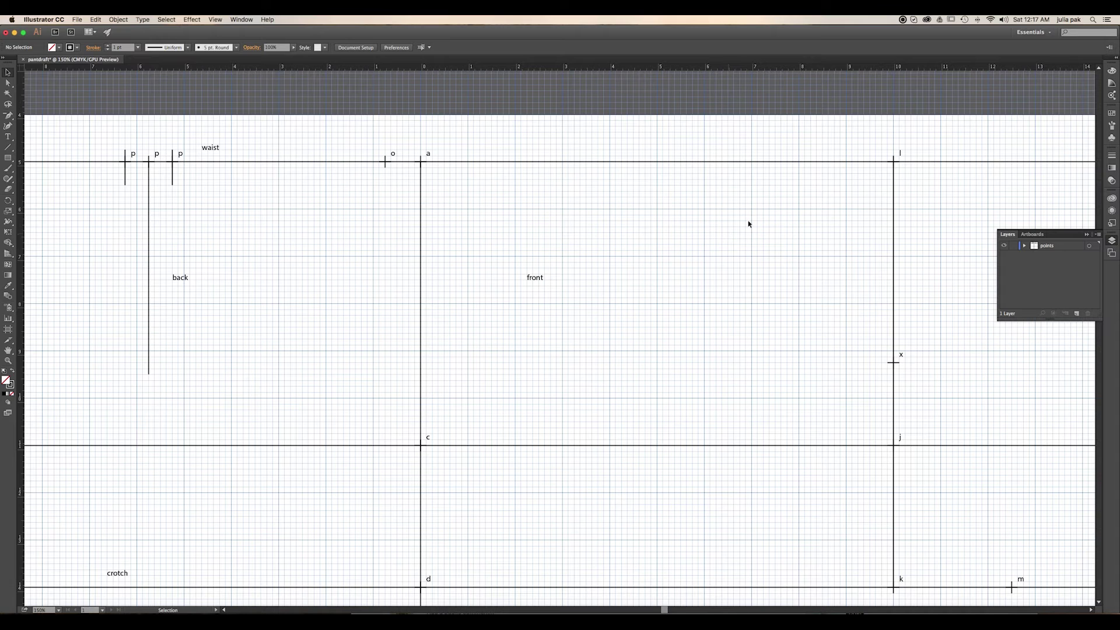
pyautogui.click(894, 161)
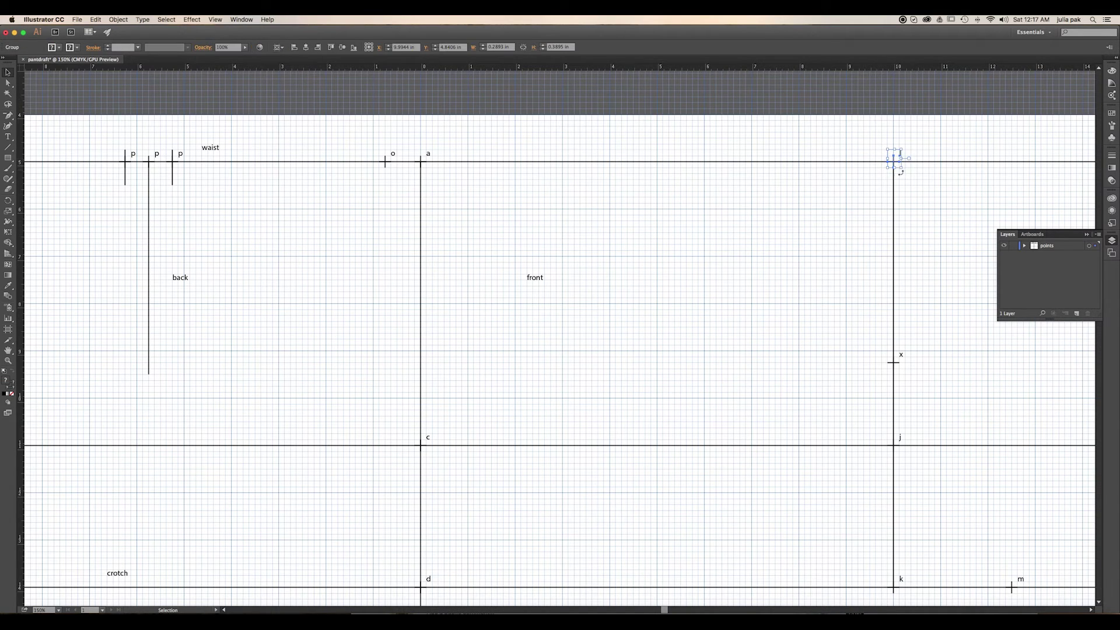
pyautogui.press('Return')
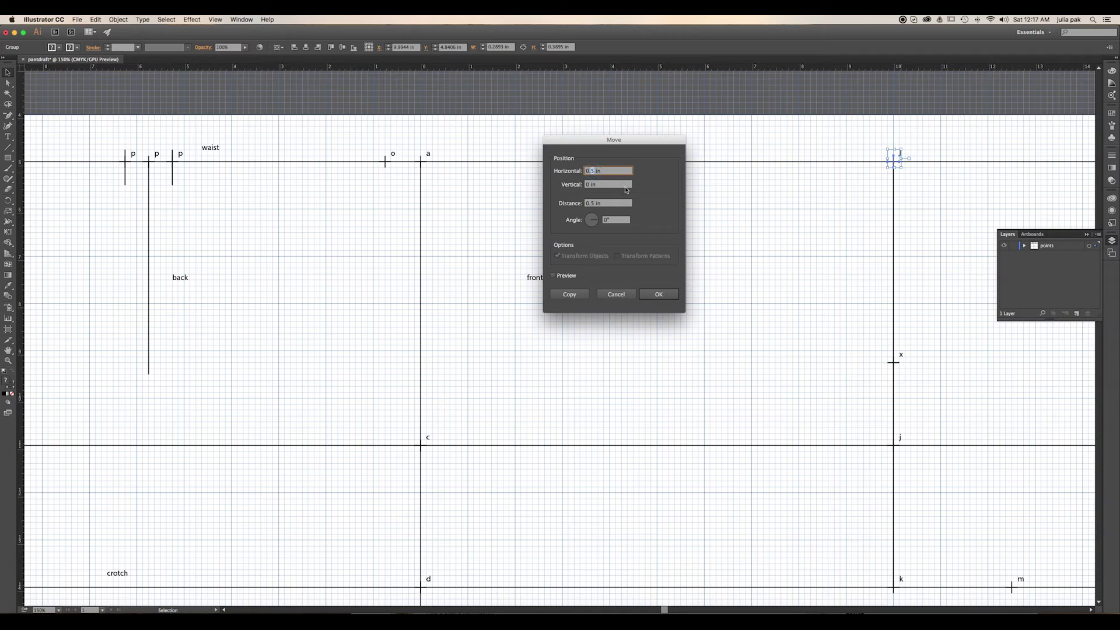
pyautogui.write('25')
pyautogui.click(585, 221)
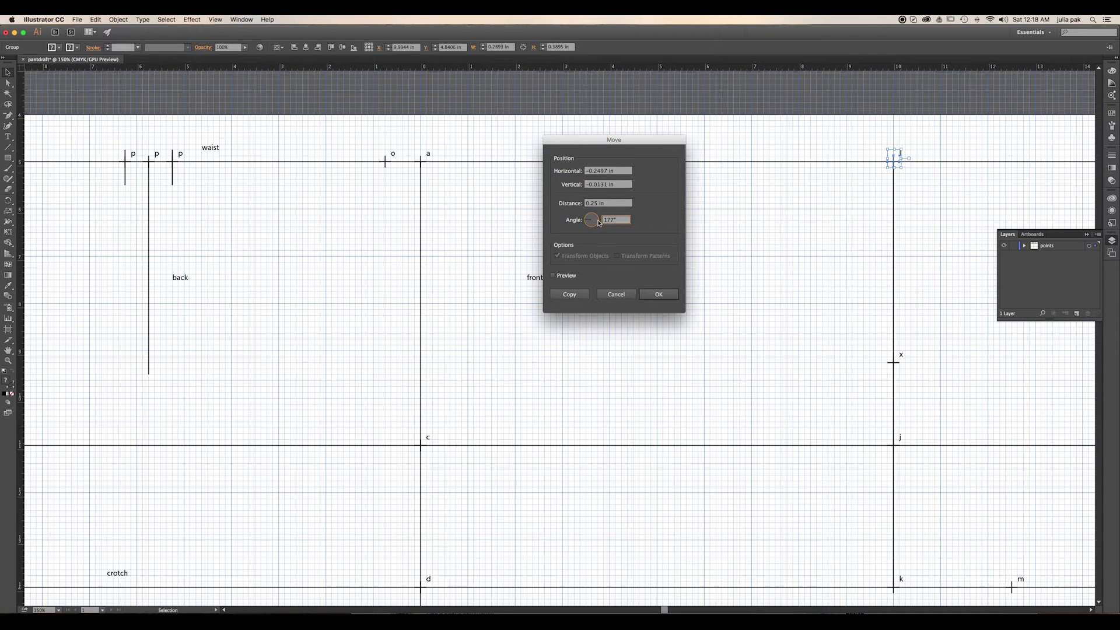
pyautogui.doubleClick(611, 220)
pyautogui.press('Down')
pyautogui.press('Up')
pyautogui.press('Up')
pyautogui.click(575, 295)
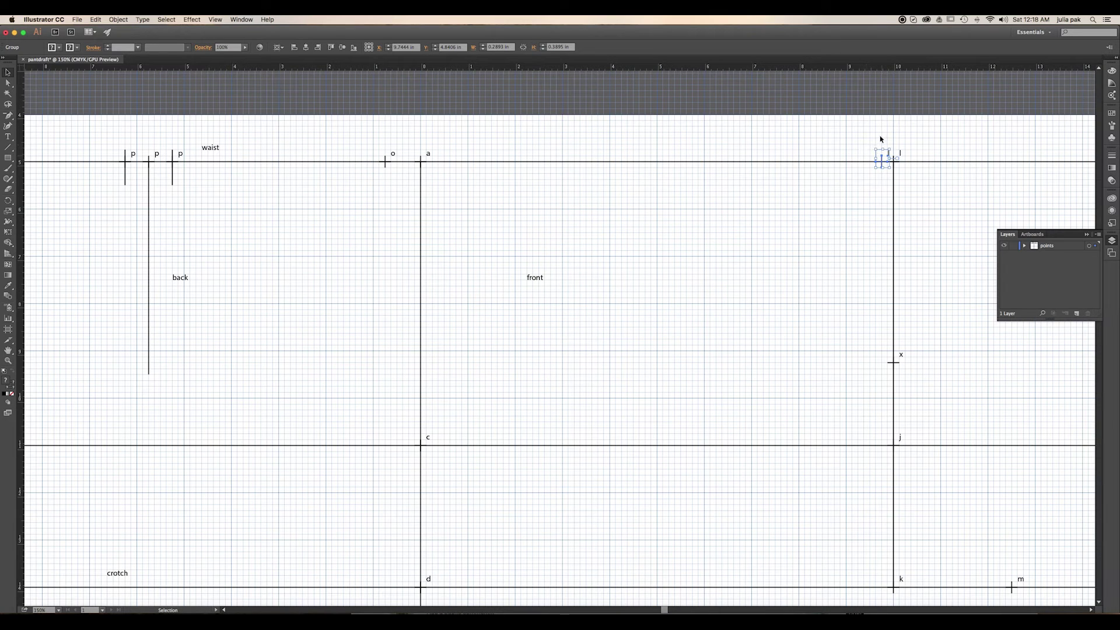
# Relabel the copied l marker as z and group the letter with its cross mark.
pyautogui.press('t')
pyautogui.click(888, 153)
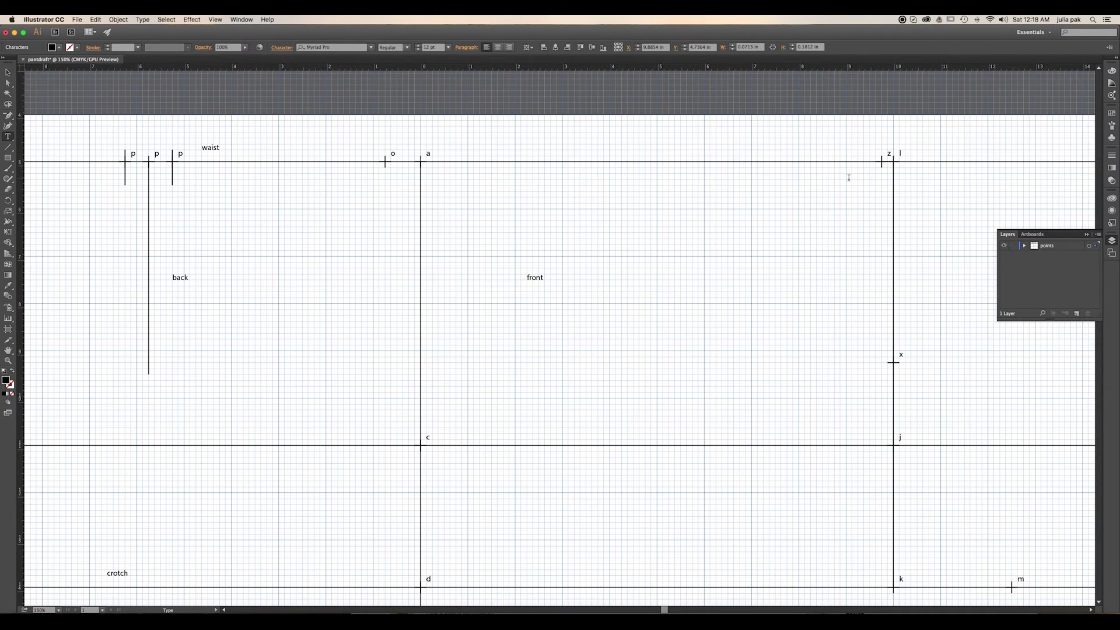
pyautogui.click(7, 73)
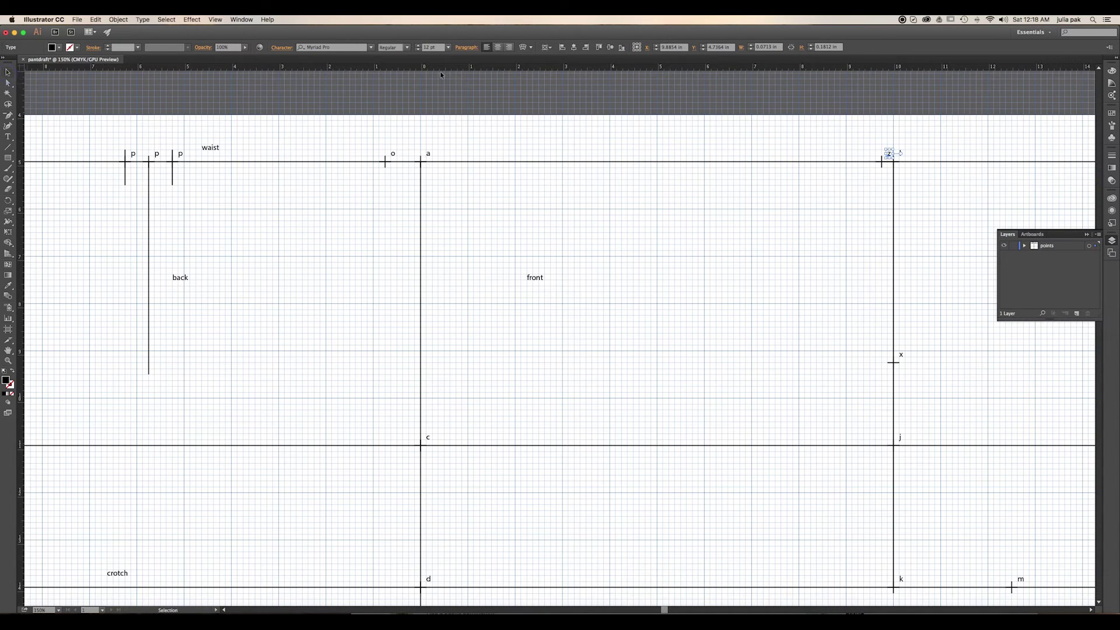
pyautogui.keyDown('shift'); pyautogui.click(882, 163); pyautogui.keyUp('shift')
pyautogui.press('super+g')
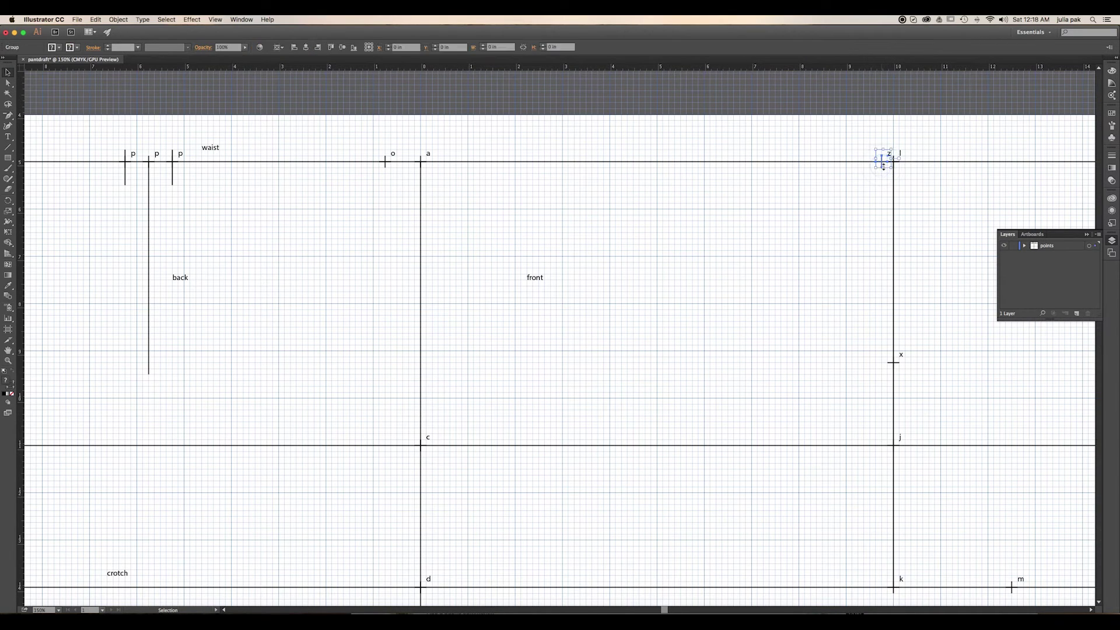
# Place a copy of the point z marker 8.5 in to the left along the waist line and open its label for editing.
pyautogui.press('Return')
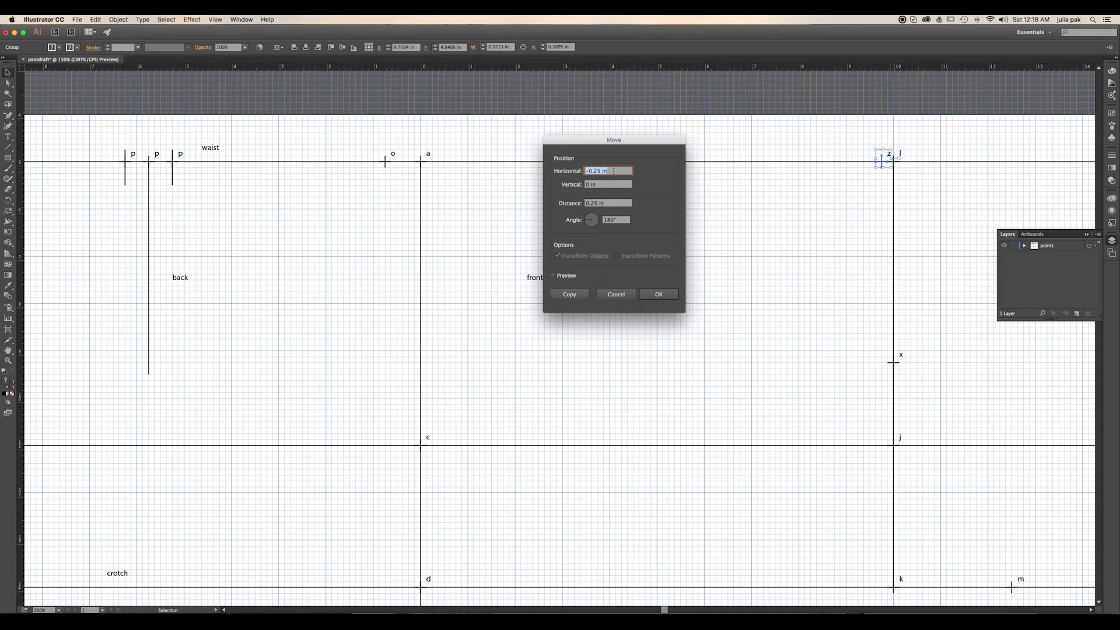
pyautogui.moveTo(602, 171); pyautogui.dragTo(593, 171)
pyautogui.press('super+a')
pyautogui.write('-8.5')
pyautogui.click(572, 295)
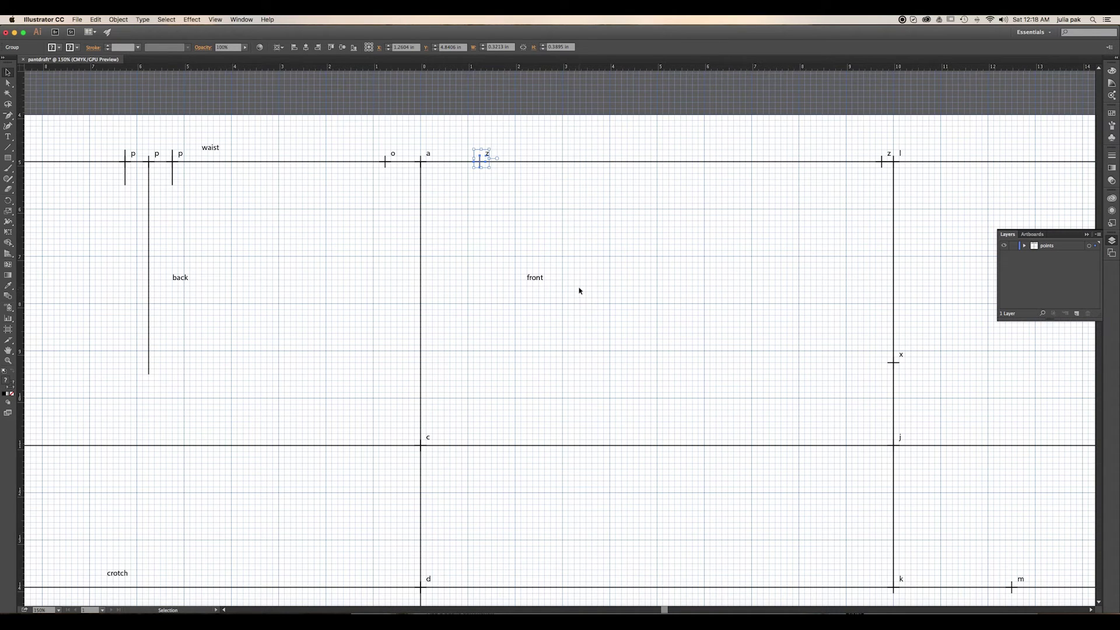
pyautogui.press('t')
pyautogui.doubleClick(487, 153)
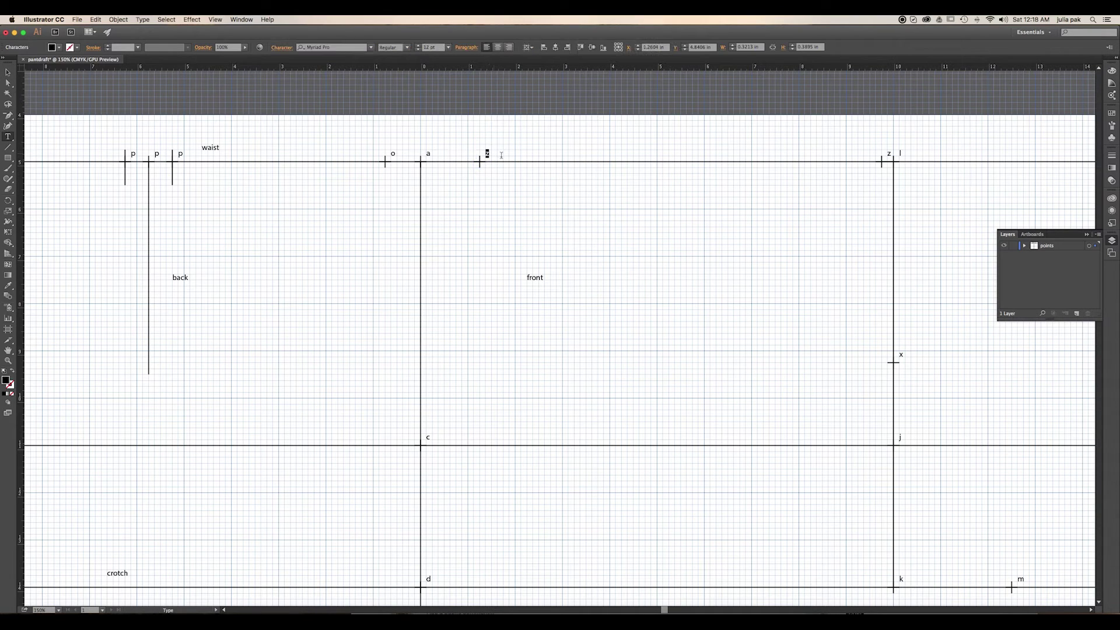
# Change the selected z label on the waist-line mark beside point a to q.
pyautogui.write('q')
# Copy the z mark on the front waist line −3 in horizontally and relabel the copy r.
pyautogui.click(8, 73)
pyautogui.click(881, 164)
pyautogui.click(885, 160)
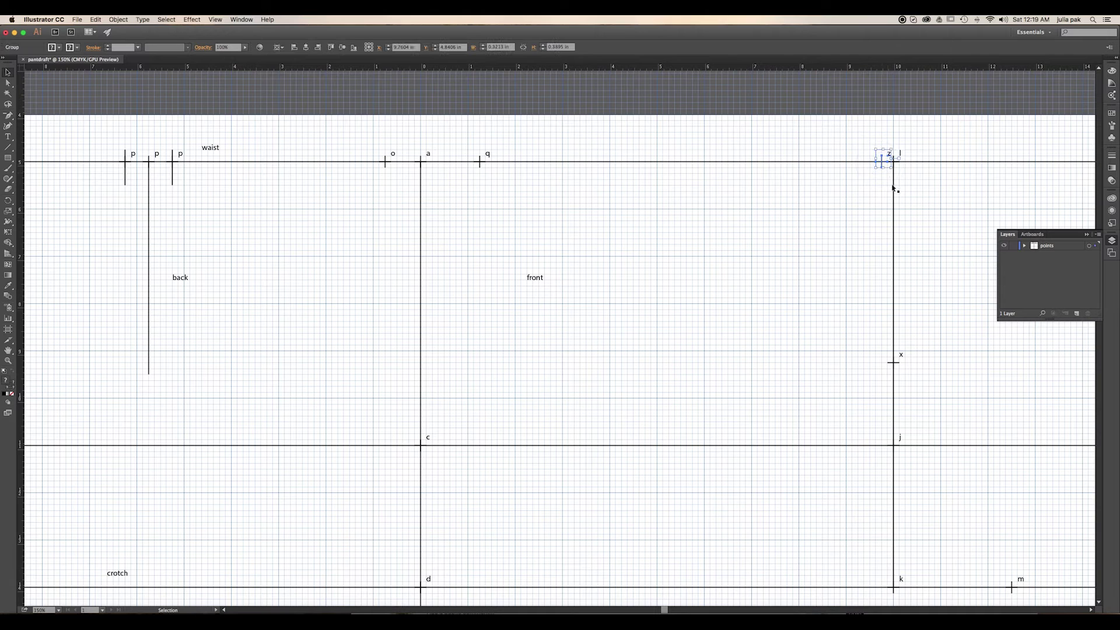
pyautogui.press('Return')
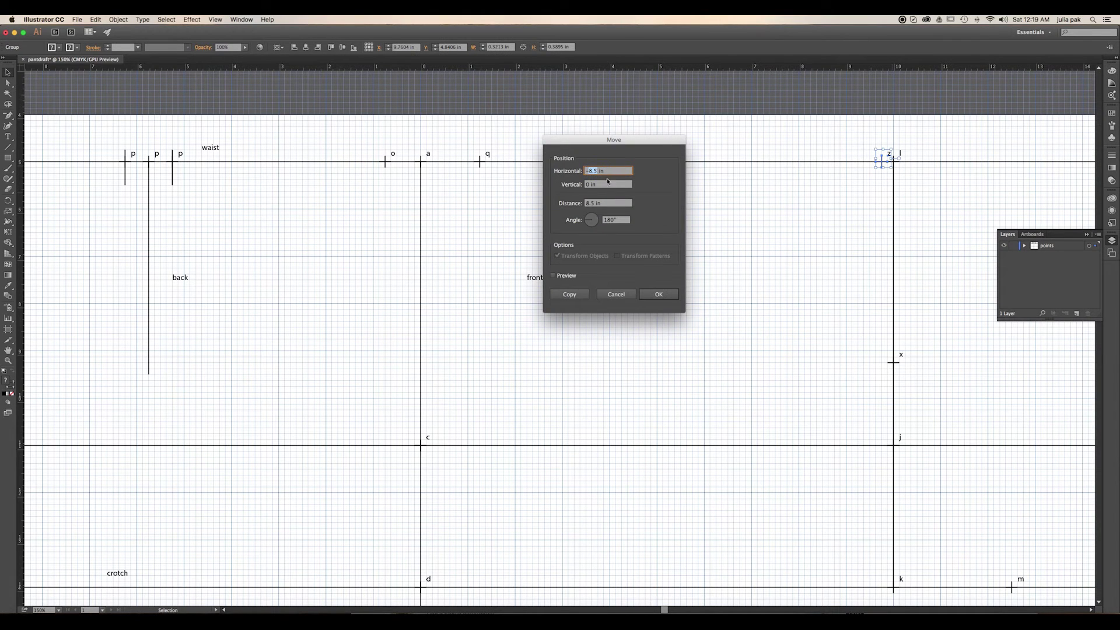
pyautogui.write('-3')
pyautogui.click(570, 300)
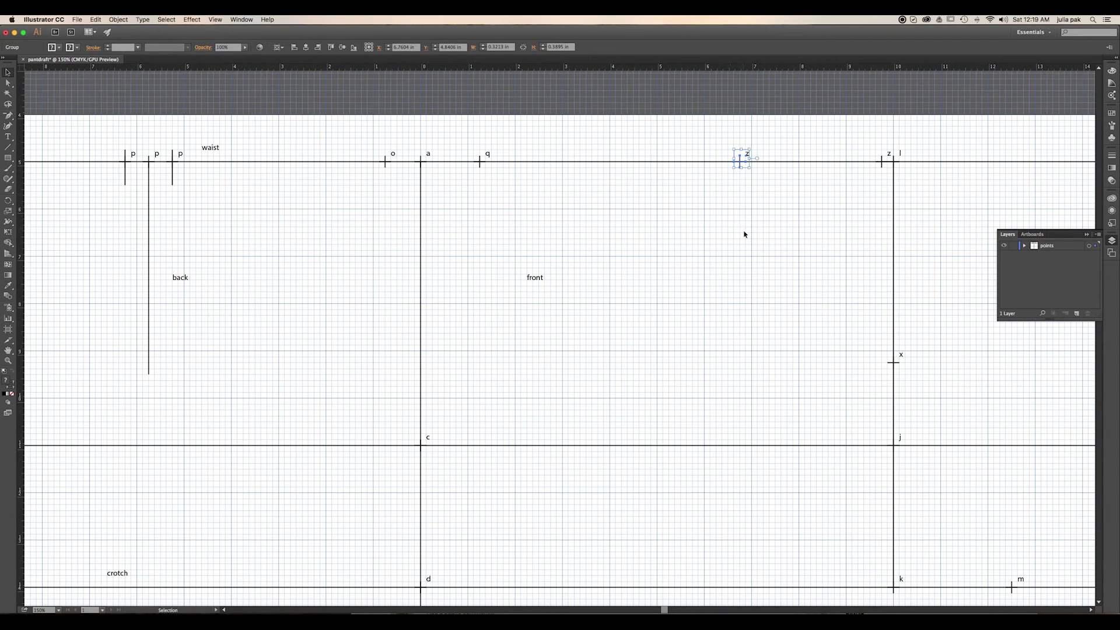
pyautogui.press('t')
pyautogui.moveTo(745, 155); pyautogui.dragTo(756, 157)
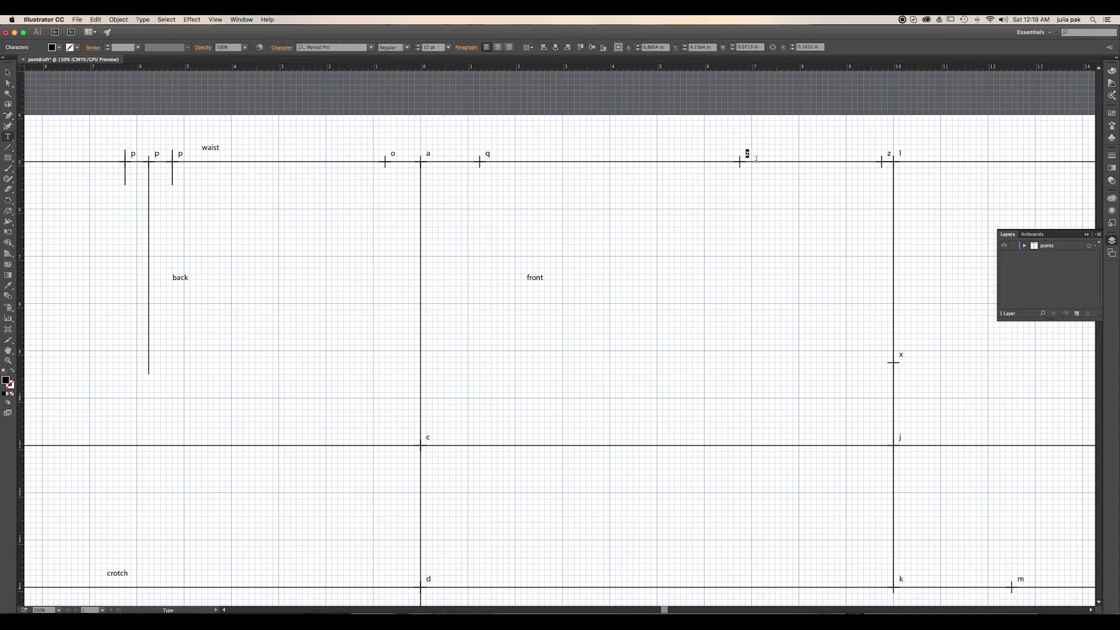
pyautogui.write('r')
# Copy the r mark −0.5 in horizontally along the waist line.
pyautogui.click(7, 73)
pyautogui.click(739, 166)
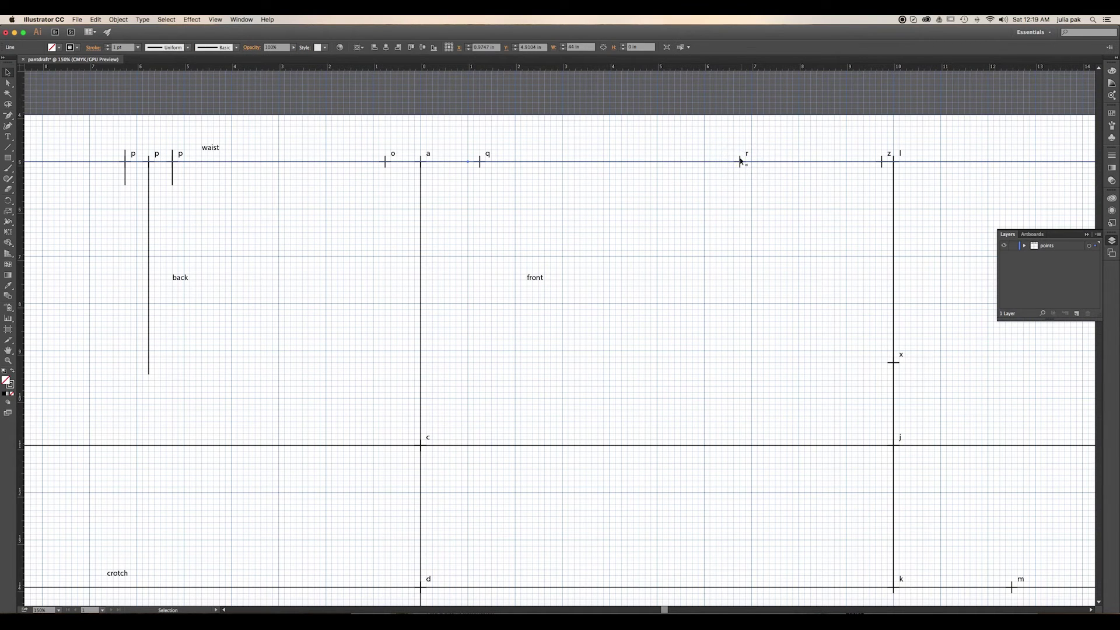
pyautogui.click(741, 163)
pyautogui.press('Return')
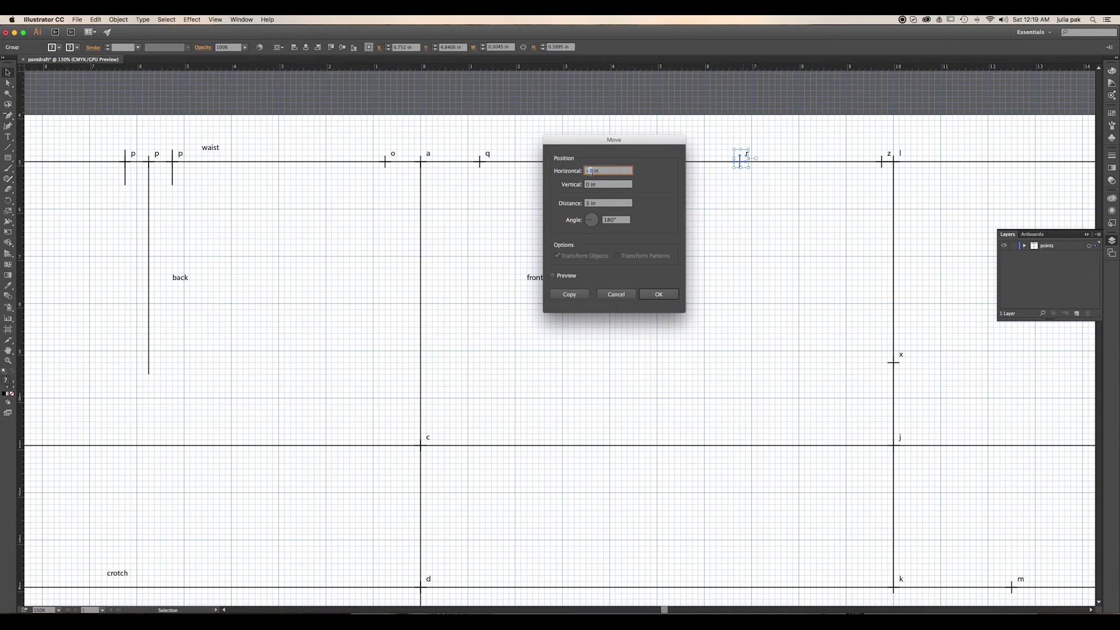
pyautogui.write('-.5')
pyautogui.click(568, 295)
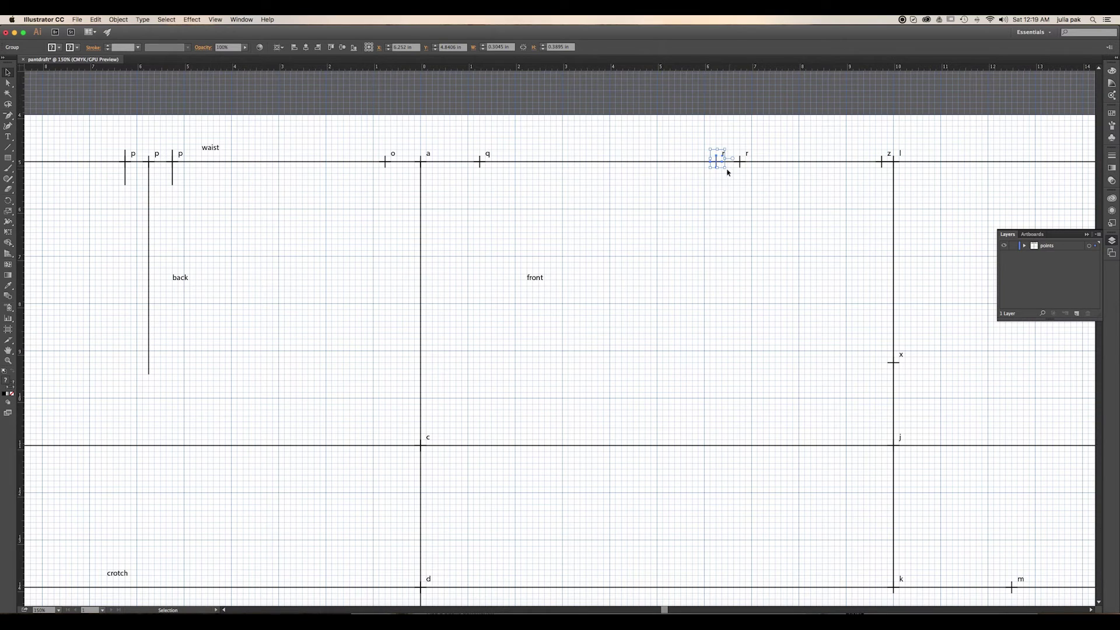
# Copy the new r mark 0.25 in at a 0° angle, placing a third mark midway between the two.
pyautogui.press('Return')
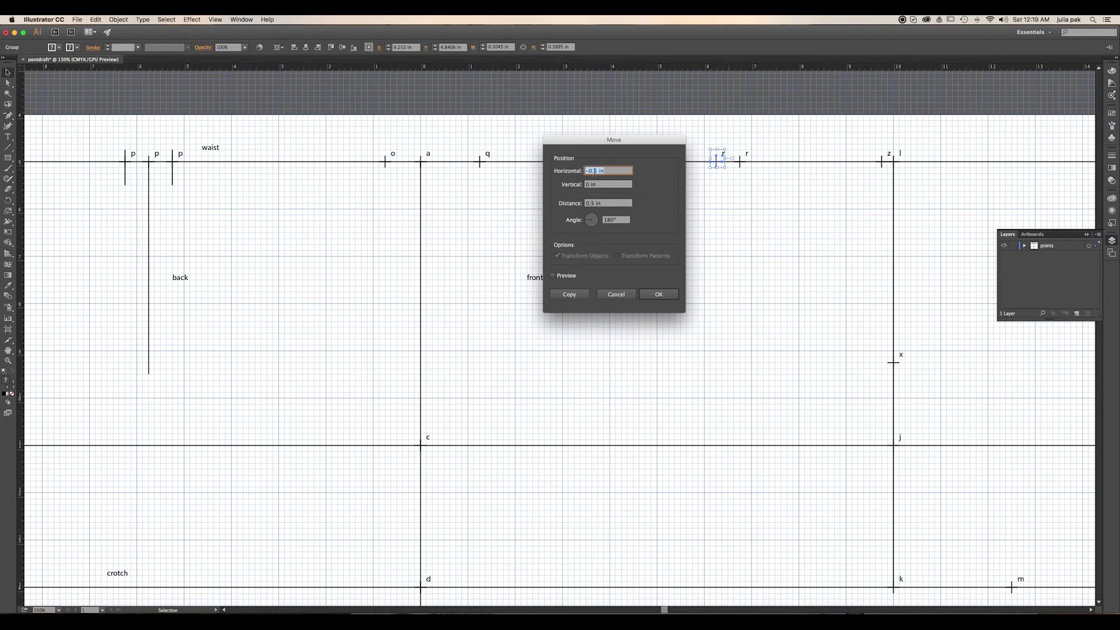
pyautogui.click(594, 171)
pyautogui.press('BackSpace')
pyautogui.write('25')
pyautogui.click(602, 223)
pyautogui.write('0')
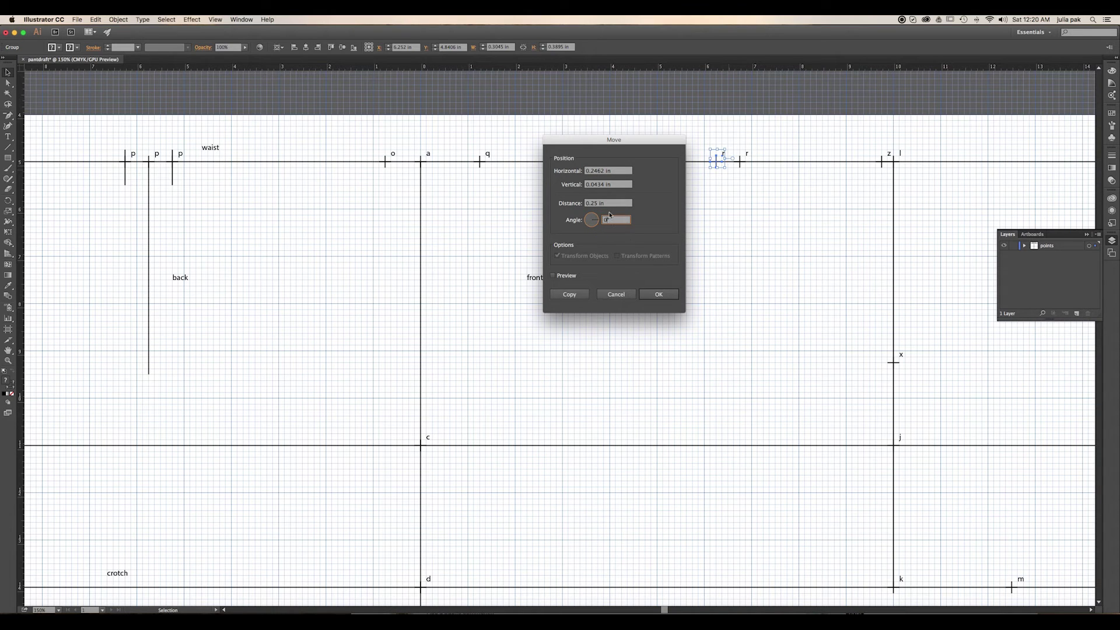
pyautogui.click(596, 174)
pyautogui.click(576, 293)
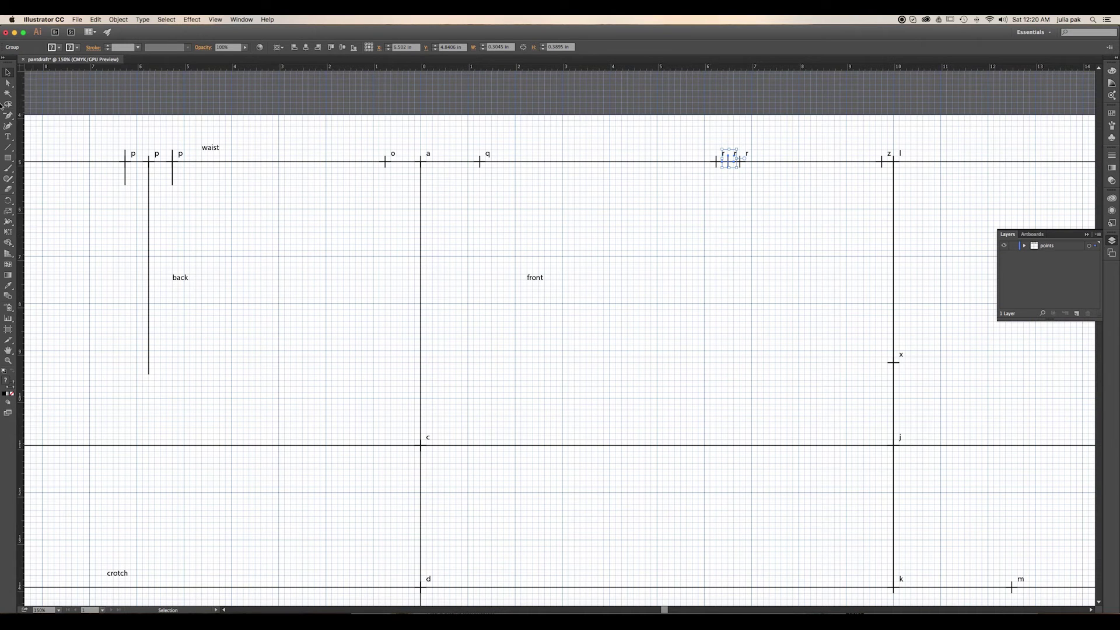
# Draw 0.75 in vertical lines across the waist line at the two outer r marks.
pyautogui.click(7, 147)
pyautogui.moveTo(717, 157); pyautogui.dragTo(720, 180)
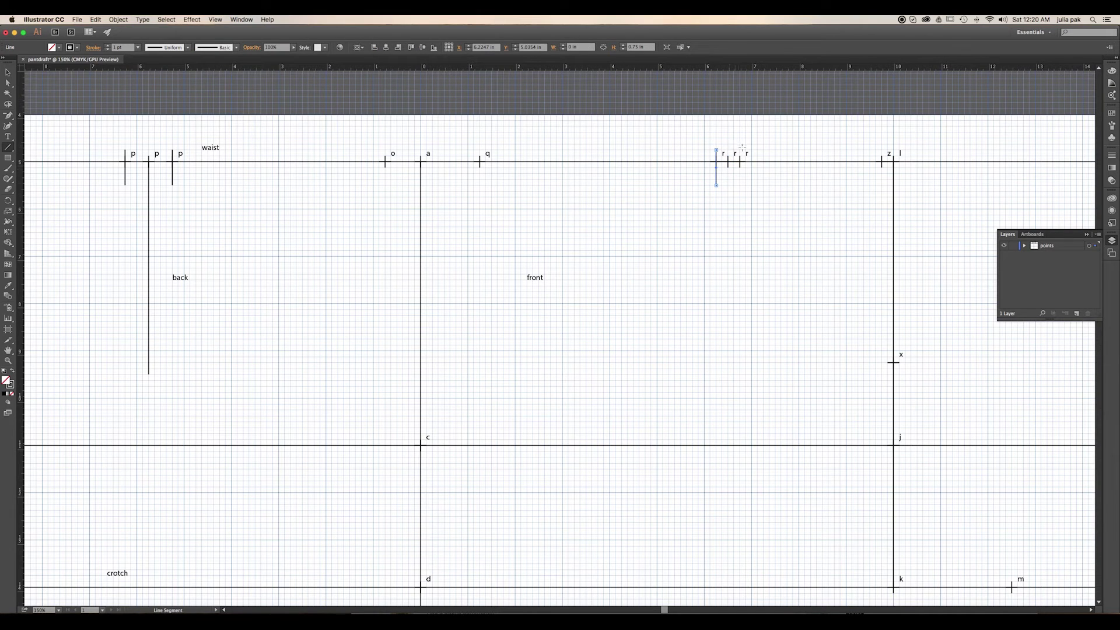
pyautogui.moveTo(740, 150); pyautogui.dragTo(740, 185)
# Draw a 3 in line at 270° down from the middle r mark and deselect it.
pyautogui.click(698, 194)
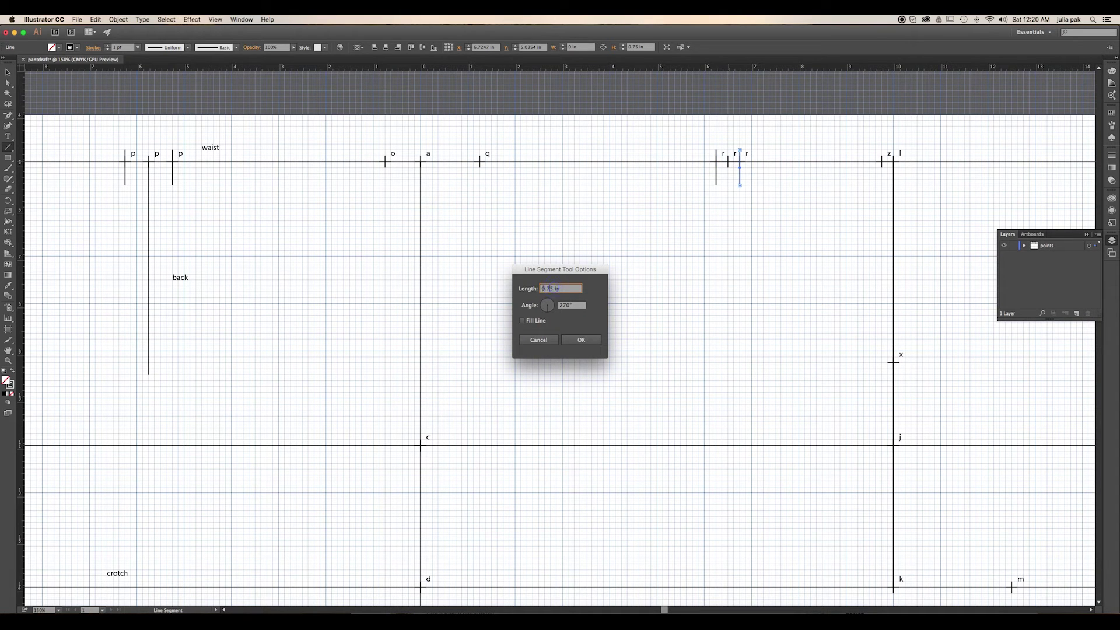
pyautogui.write('3')
pyautogui.click(570, 345)
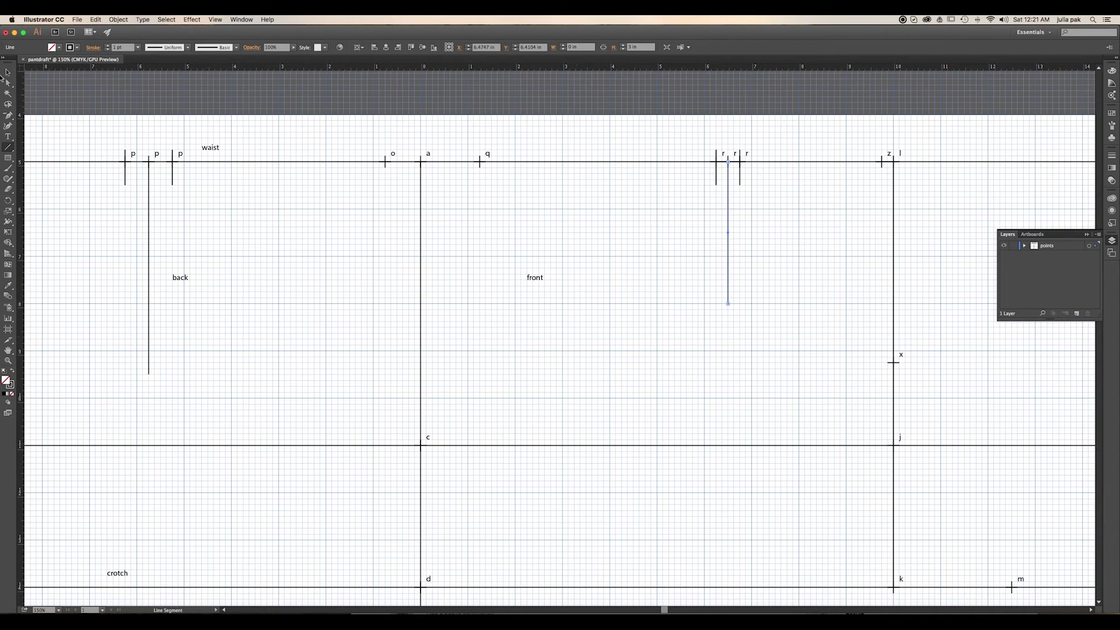
pyautogui.click(7, 72)
pyautogui.click(645, 266)
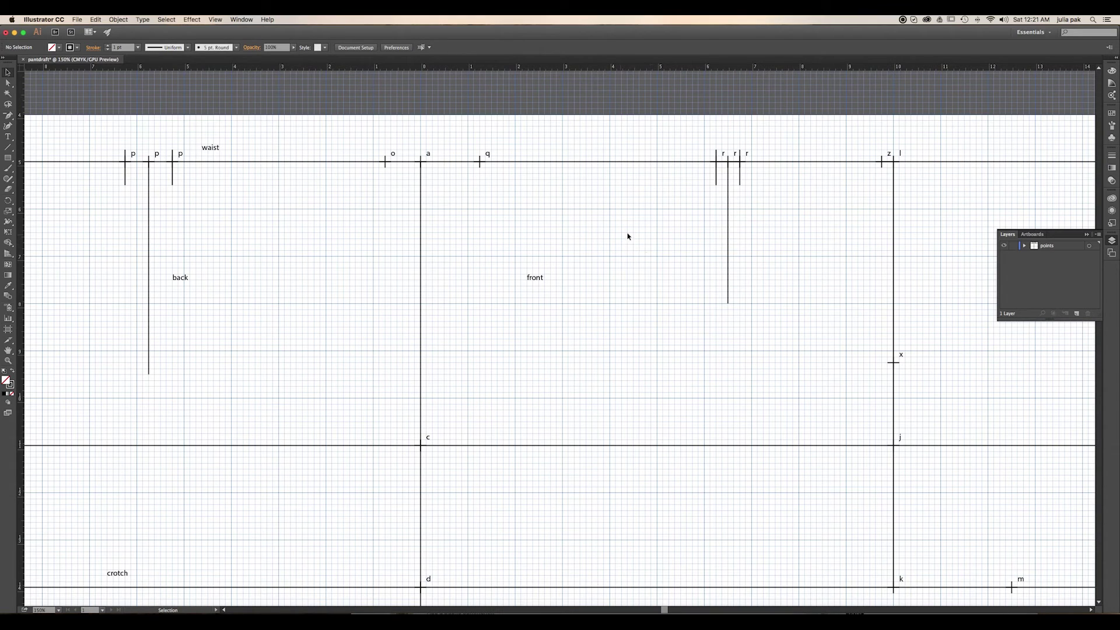
# Go to the back section of the draft and turn off Snap to Point.
pyautogui.moveTo(318, 303); pyautogui.dragTo(525, 248)
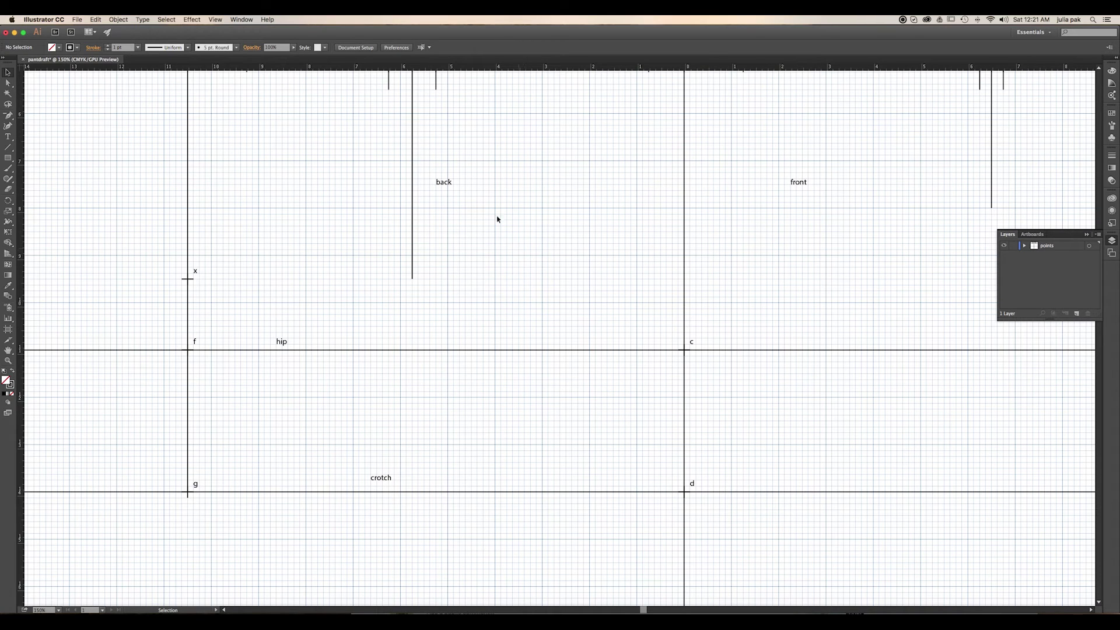
pyautogui.scroll(5, 408, 222)
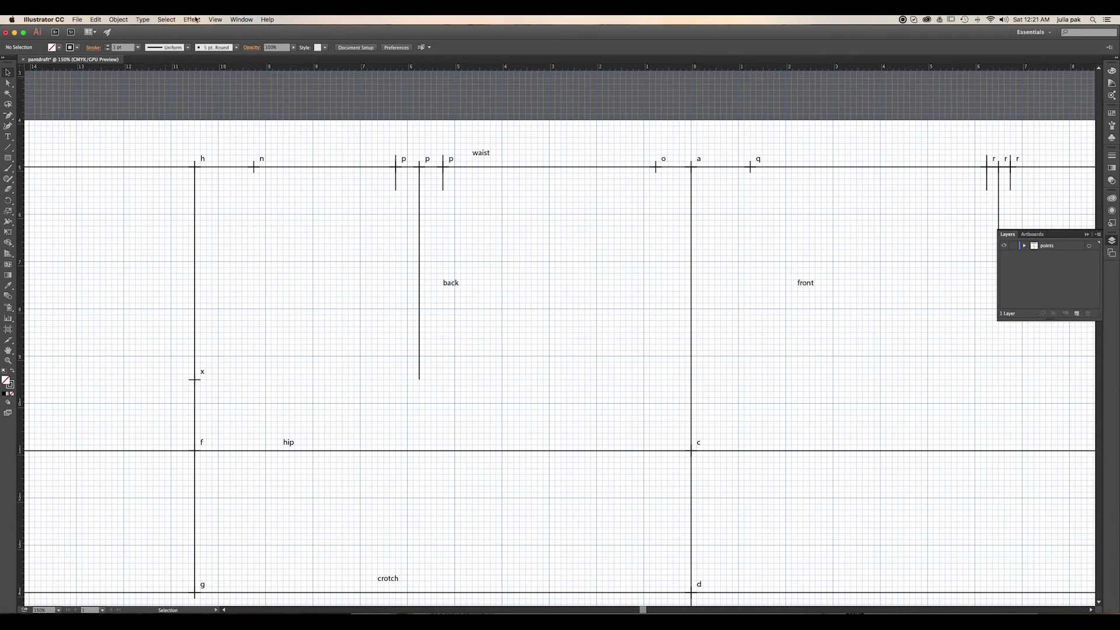
pyautogui.click(215, 19)
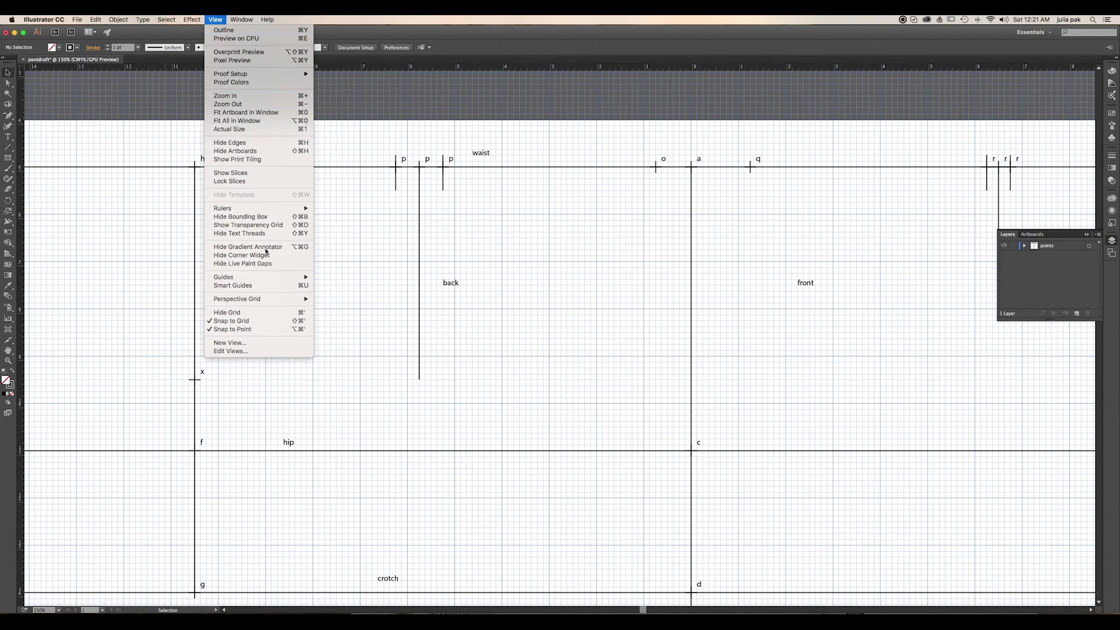
pyautogui.click(256, 329)
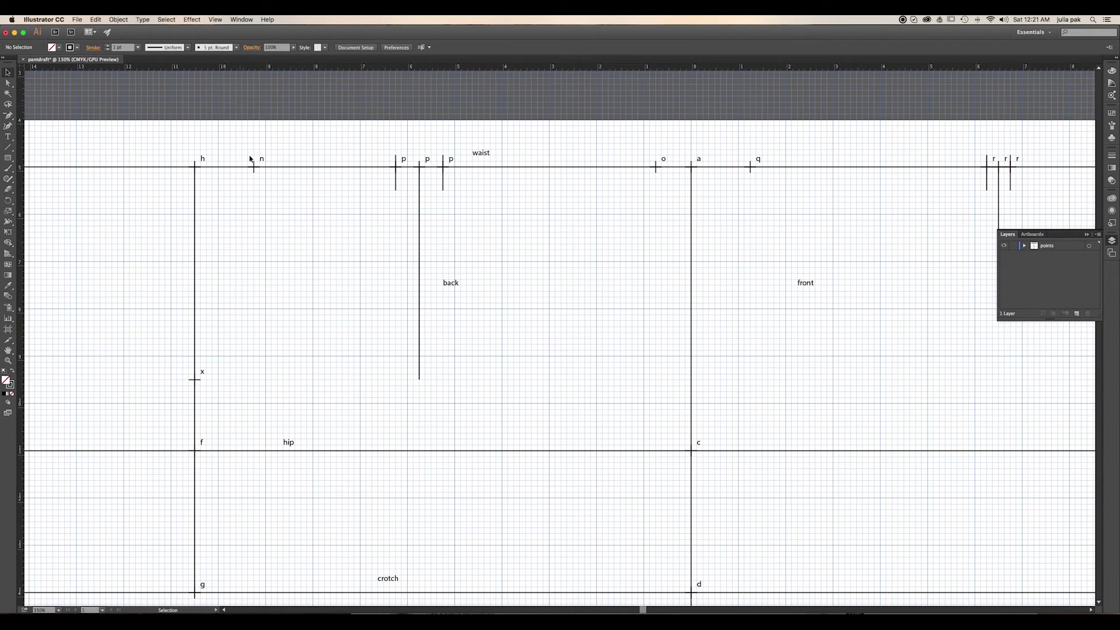
# Copy the n mark 0.75 in at a 90° angle, directly above the waist line.
pyautogui.click(9, 147)
pyautogui.click(7, 73)
pyautogui.click(254, 168)
pyautogui.press('Return')
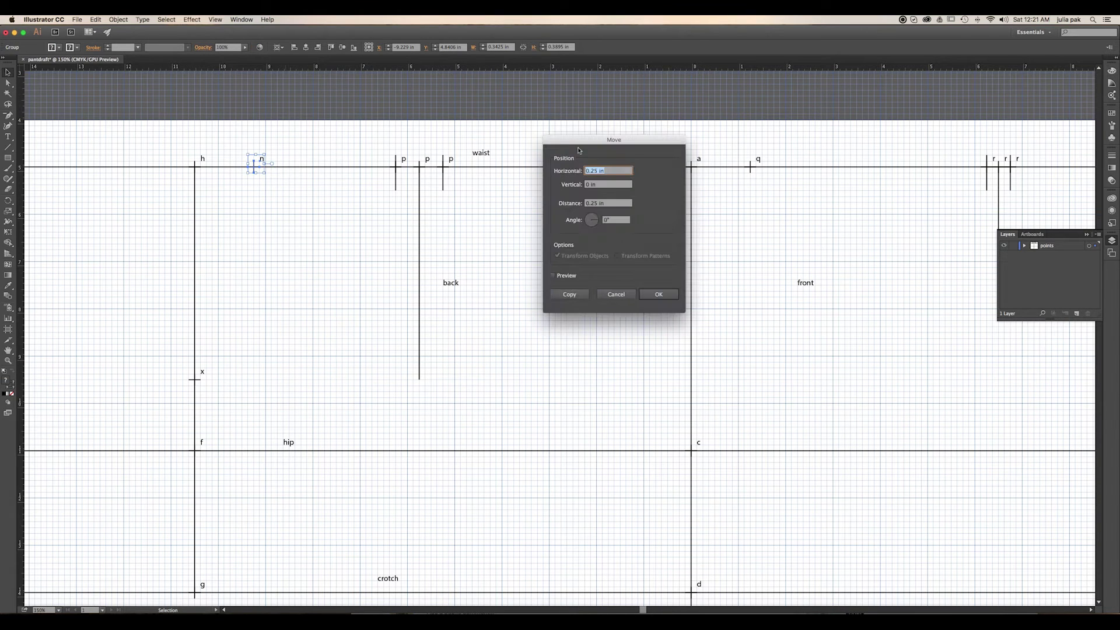
pyautogui.click(590, 185)
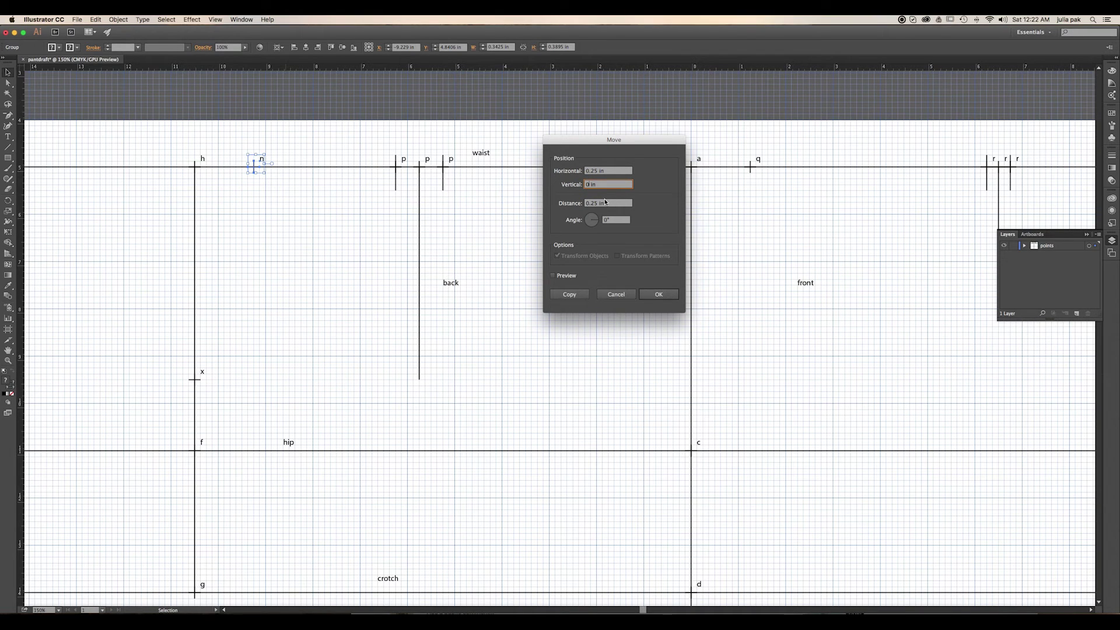
pyautogui.write('.75')
pyautogui.click(595, 171)
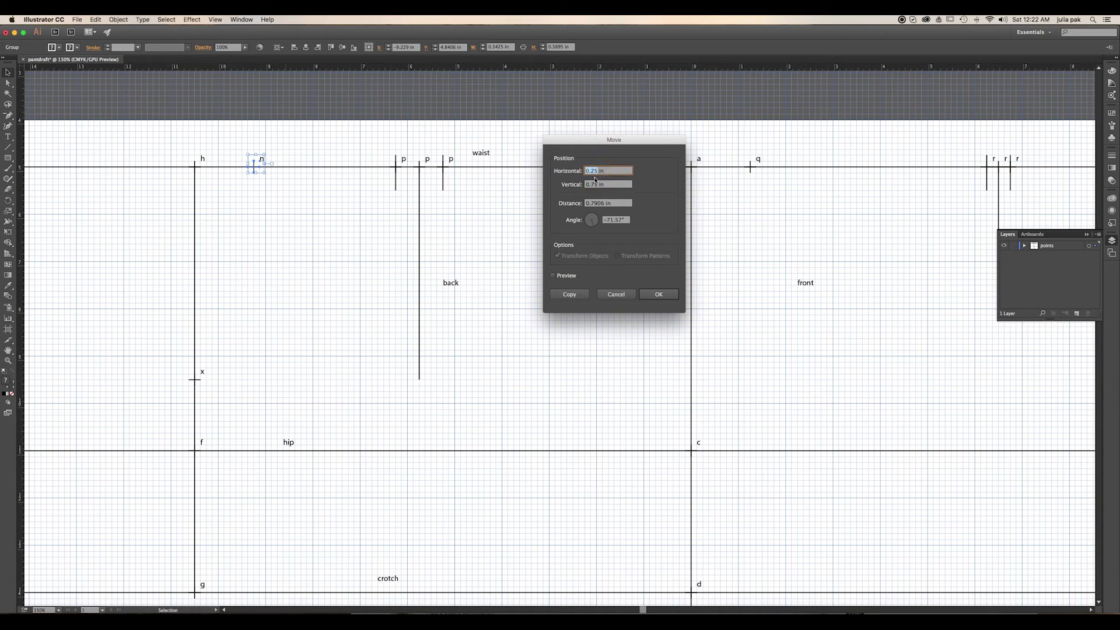
pyautogui.press('BackSpace')
pyautogui.click(592, 214)
pyautogui.write('90')
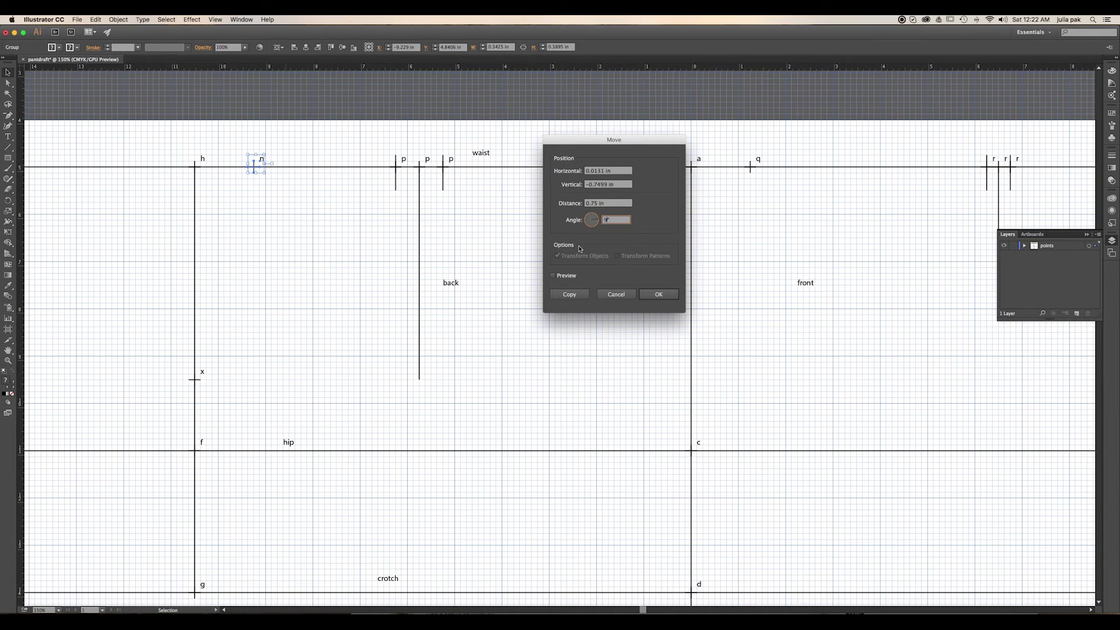
pyautogui.click(570, 295)
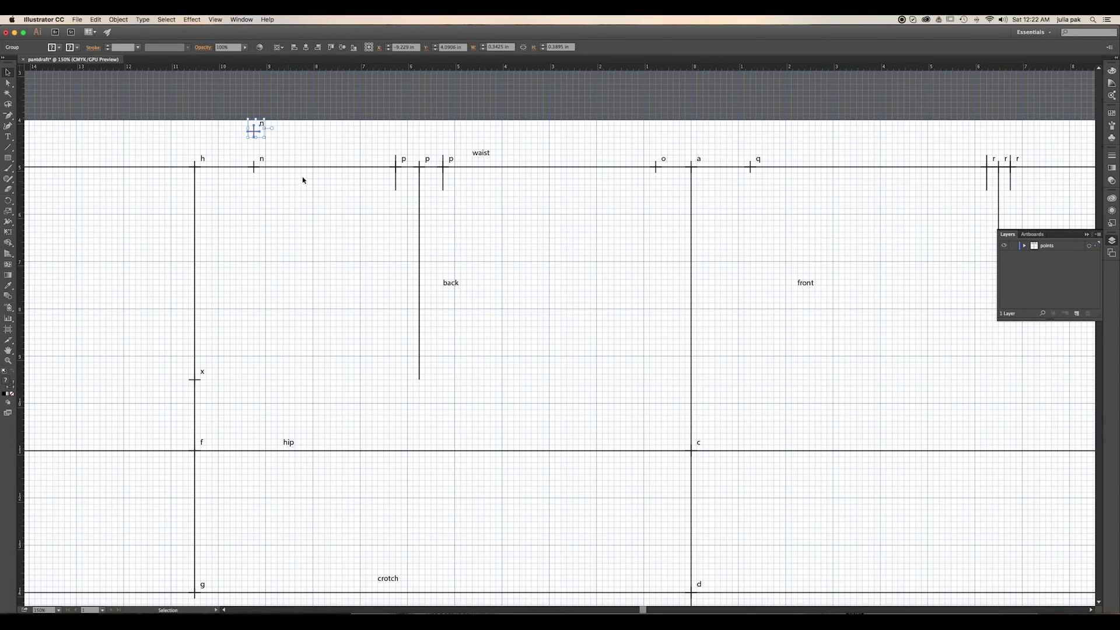
# Relabel the copied mark above n as s.
pyautogui.click(8, 137)
pyautogui.doubleClick(262, 124)
pyautogui.write('s')
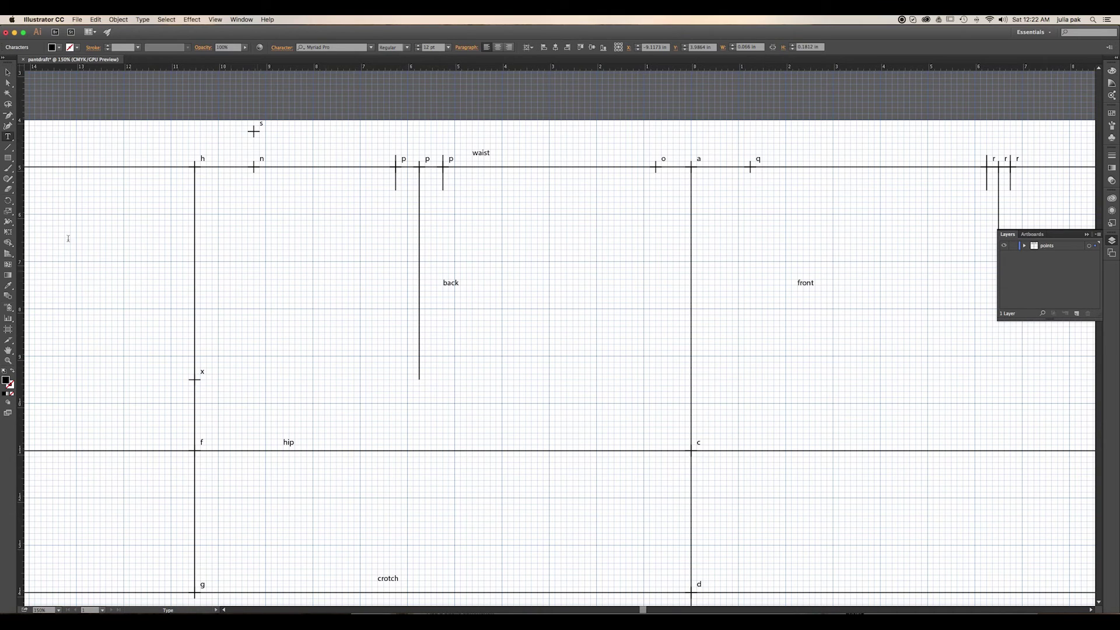
# Try to draw a straight line from point s past x to the hip line with grid snapping on.
pyautogui.click(8, 147)
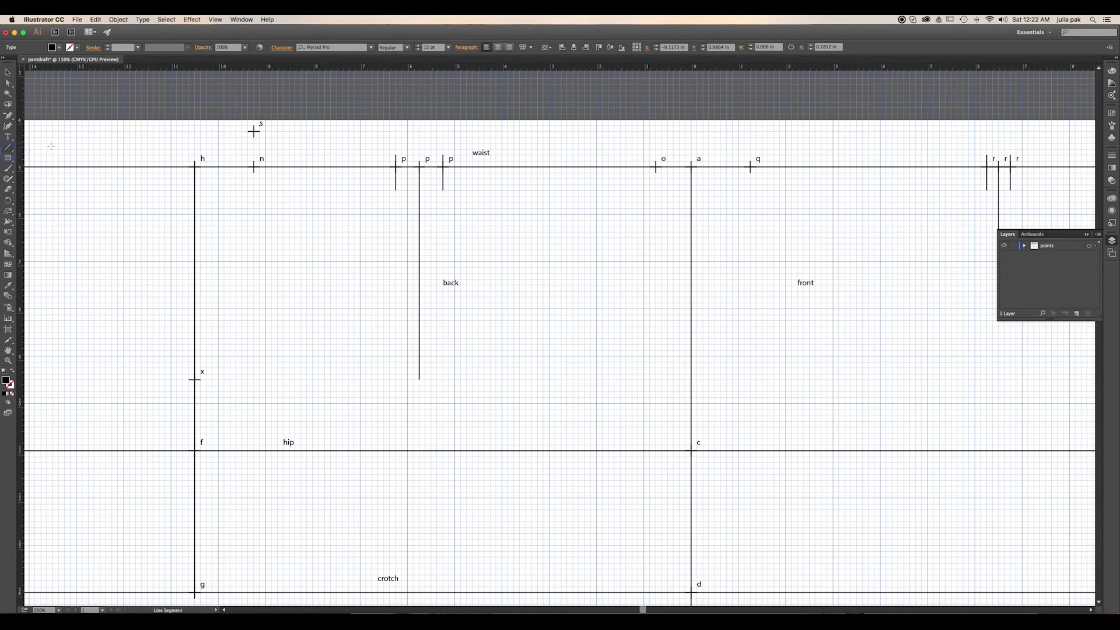
pyautogui.click(253, 131)
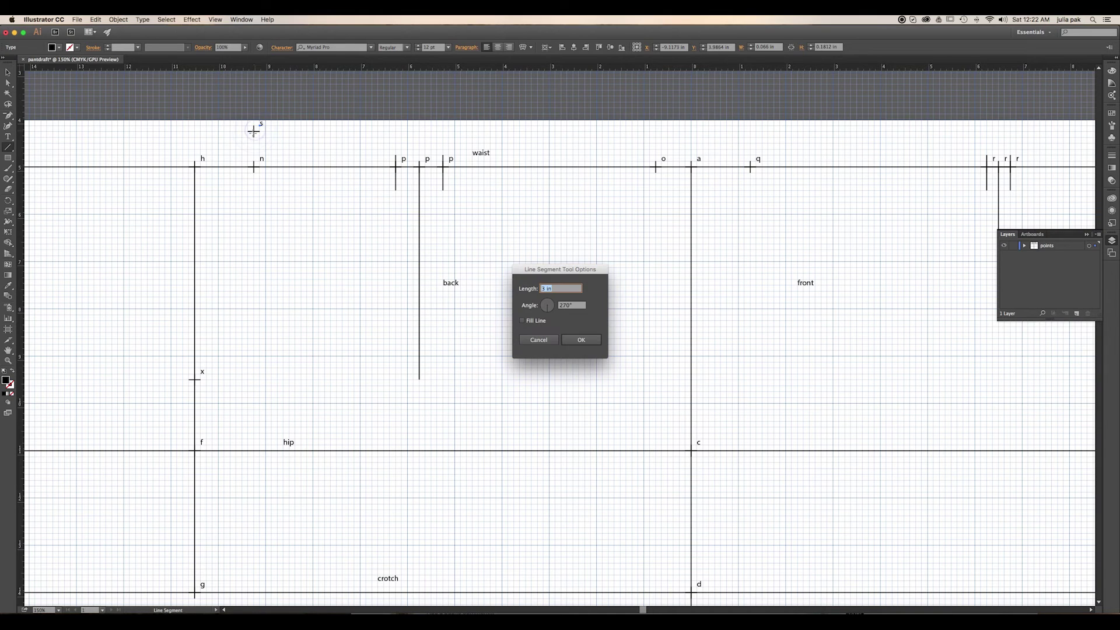
pyautogui.click(534, 340)
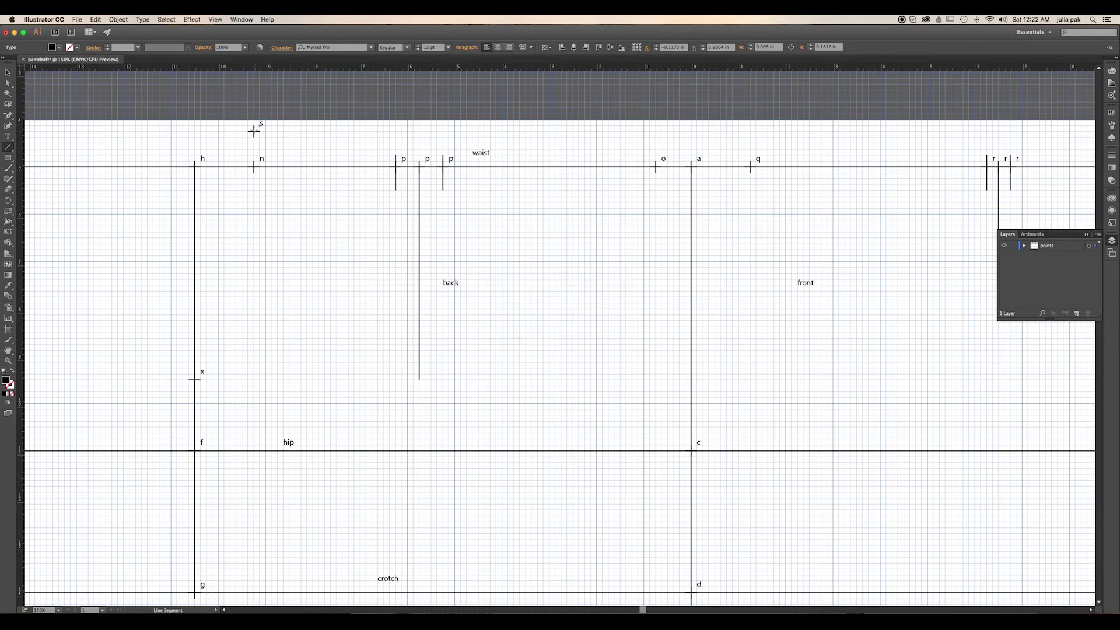
pyautogui.moveTo(254, 132)
pyautogui.mouseDown()
pyautogui.moveTo(194, 450)
pyautogui.moveTo(195, 380)
pyautogui.moveTo(183, 451)
pyautogui.mouseUp()
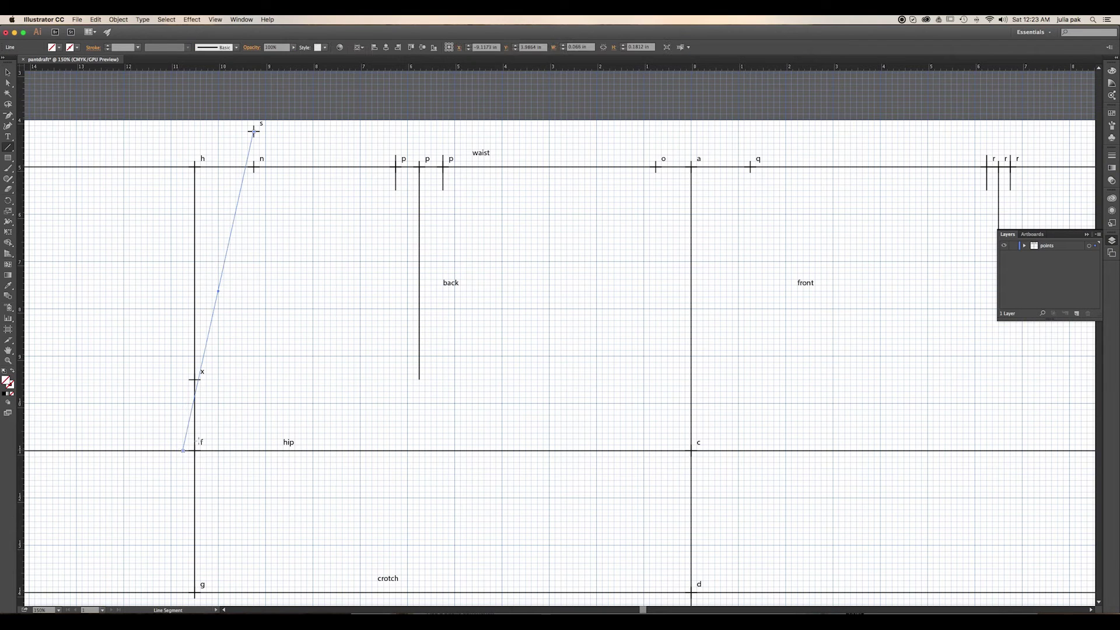
pyautogui.press('super+z')
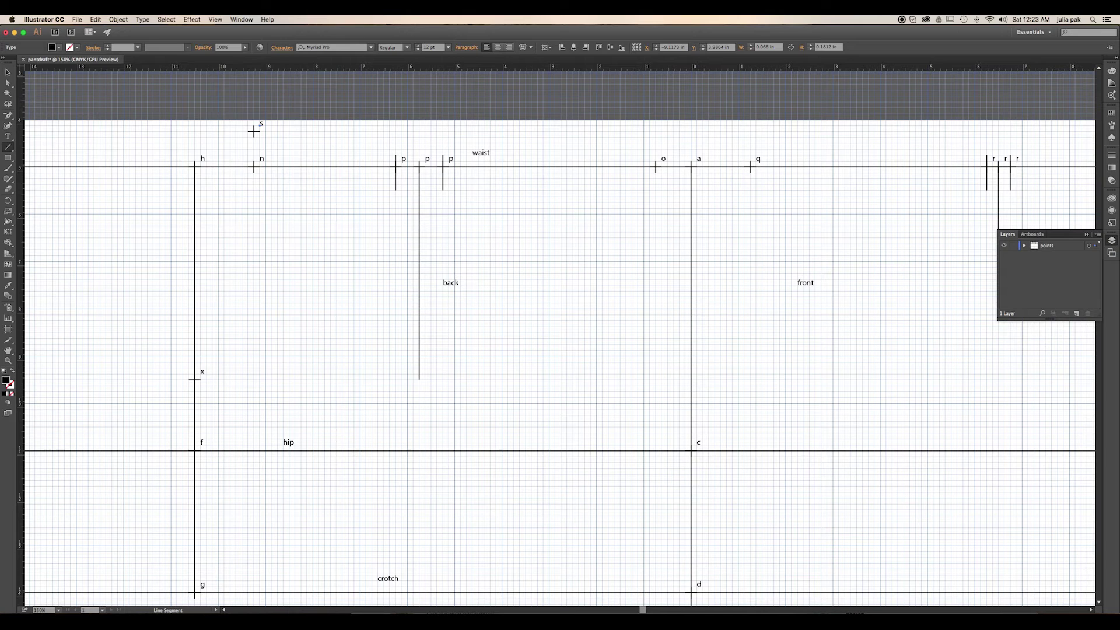
# Turn off Snap to Grid.
pyautogui.click(192, 19)
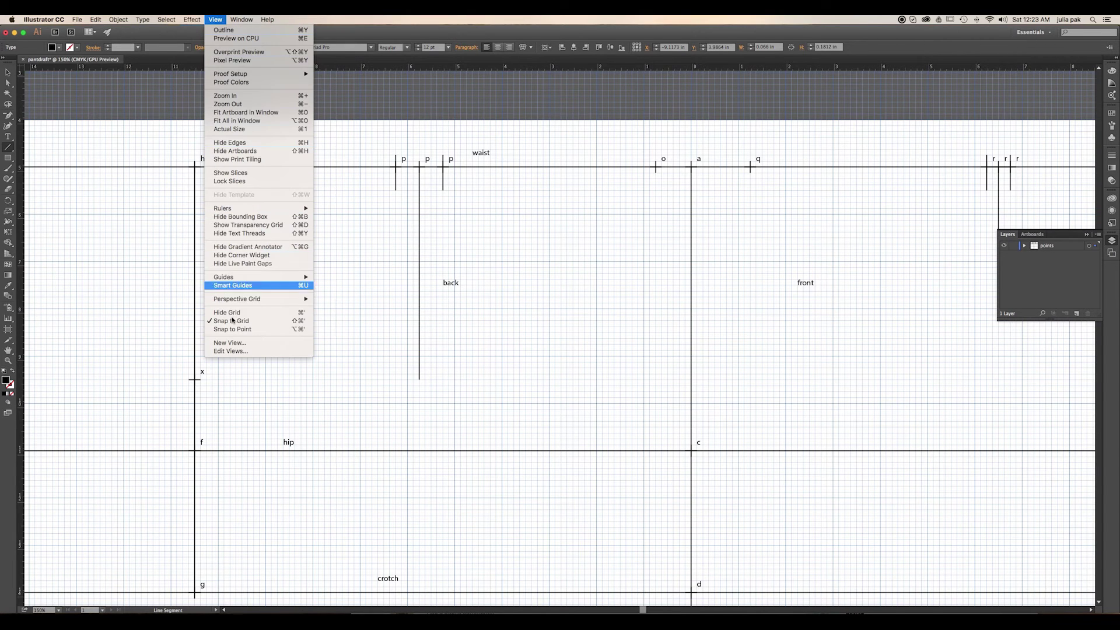
pyautogui.click(232, 321)
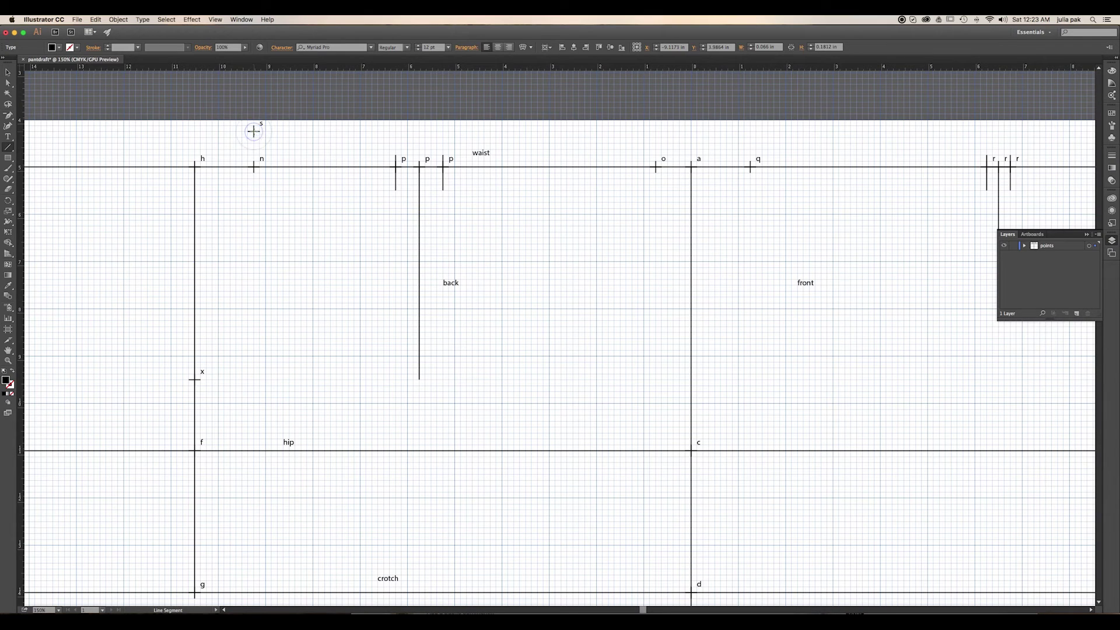
# Try to draw a freely angled line from s through x, ending near the hip line.
pyautogui.moveTo(253, 131)
pyautogui.mouseDown()
pyautogui.moveTo(240, 338)
pyautogui.moveTo(177, 454)
pyautogui.mouseUp()
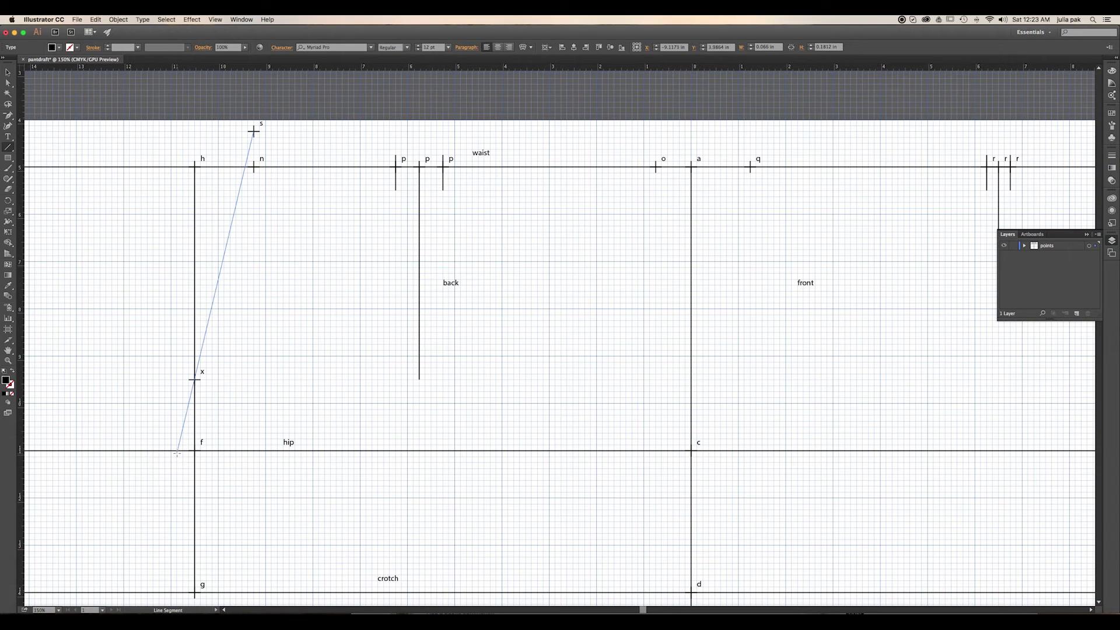
pyautogui.moveTo(177, 453); pyautogui.dragTo(178, 453)
pyautogui.press('super+z')
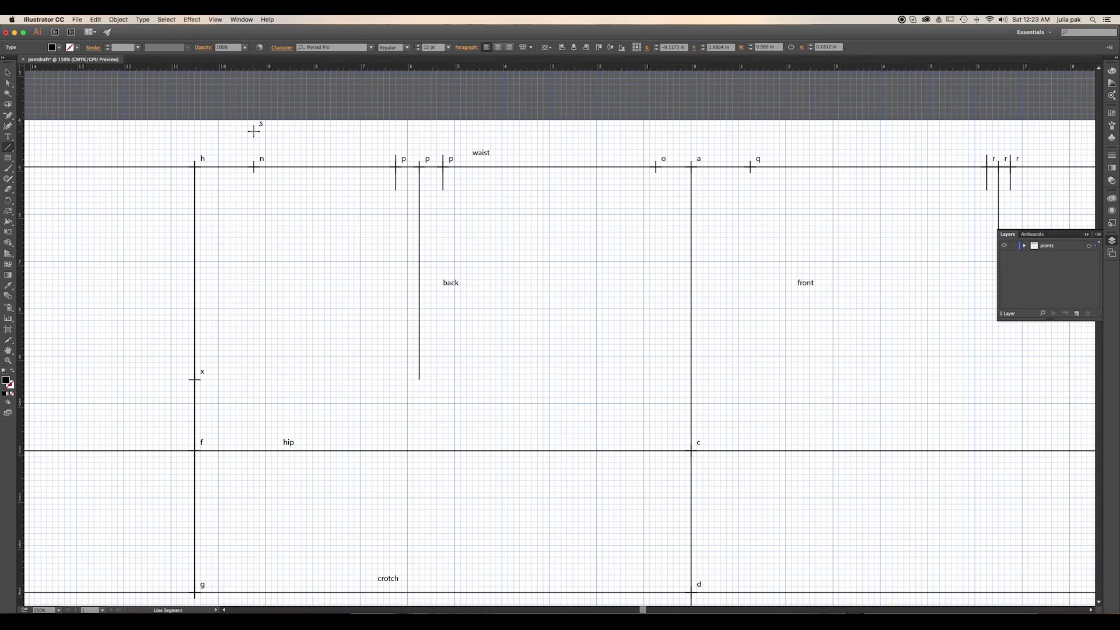
# Draw a line from point s through x to the hip line, about 1.6 in wide and 6.8 in high, with a black stroke.
pyautogui.moveTo(254, 131); pyautogui.dragTo(178, 449)
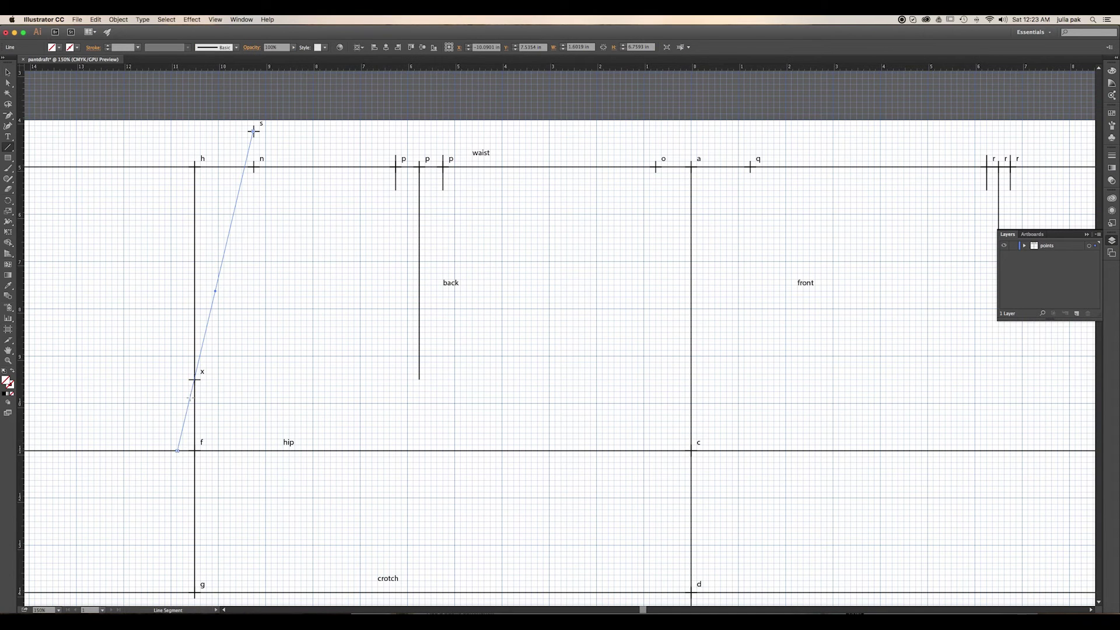
pyautogui.click(12, 73)
pyautogui.click(77, 47)
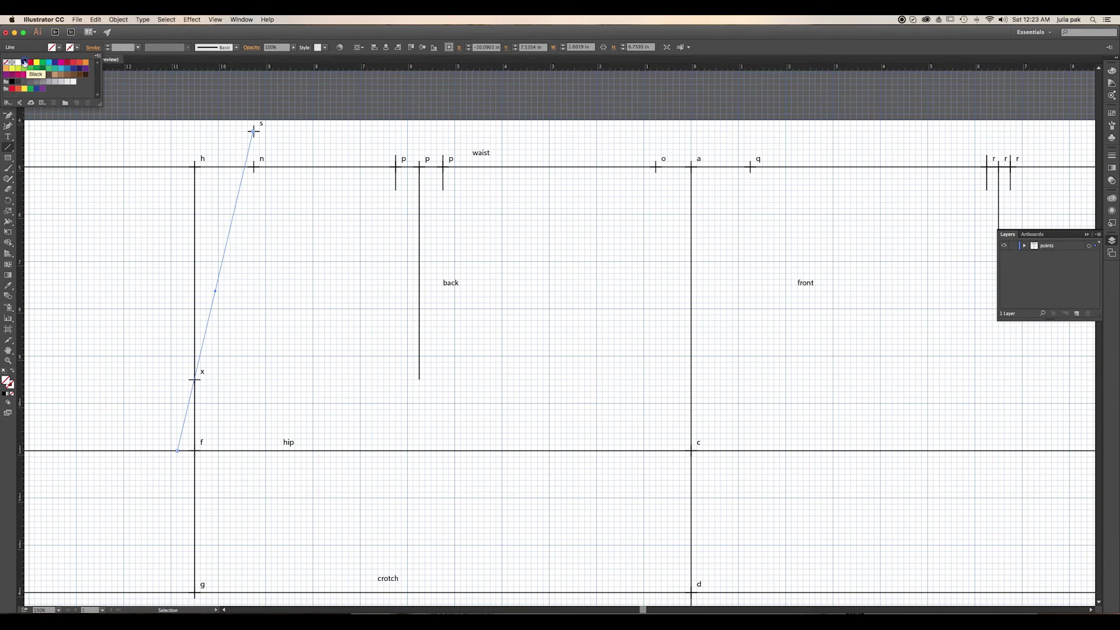
pyautogui.click(25, 61)
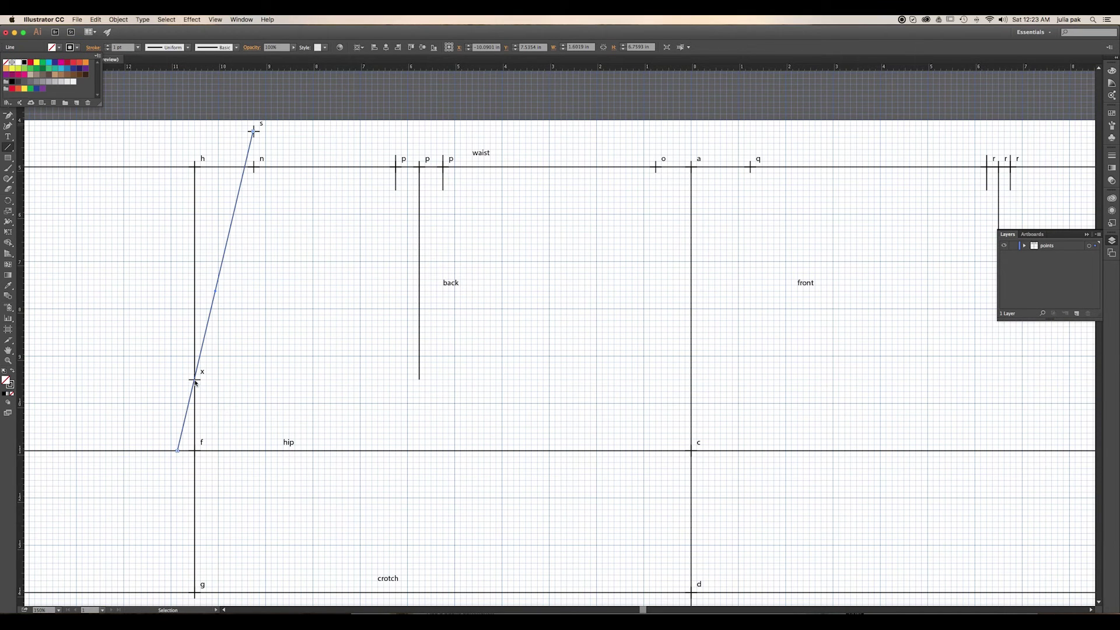
pyautogui.press('\\')
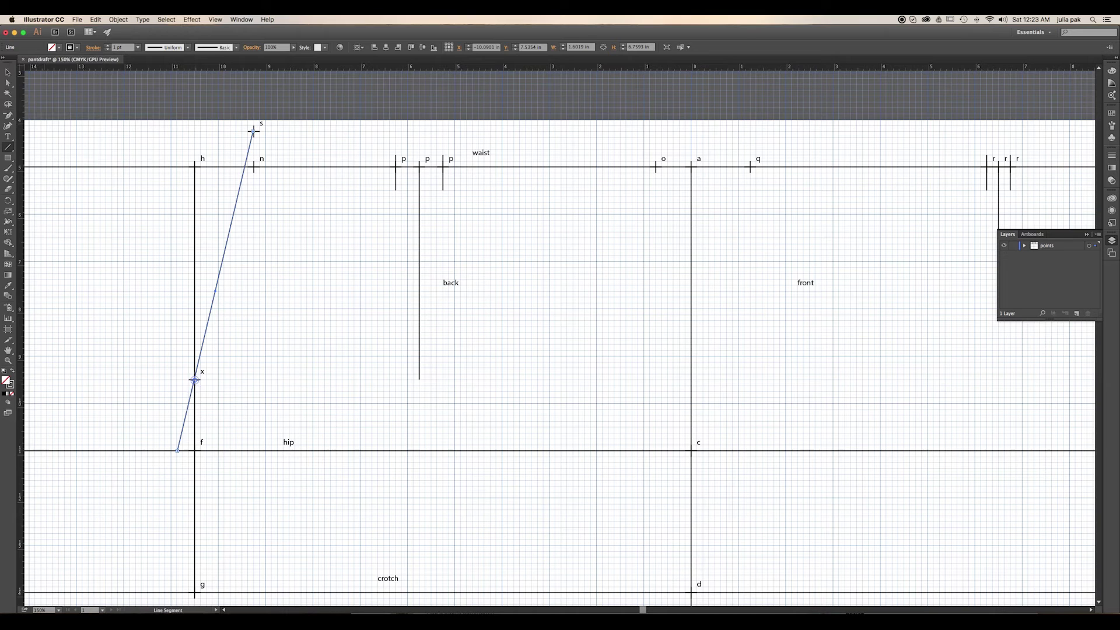
# Shift the slanted line slightly so that it passes through the centers of marks s and x.
pyautogui.click(194, 379)
pyautogui.click(536, 339)
pyautogui.click(7, 72)
pyautogui.moveTo(195, 380); pyautogui.dragTo(196, 384)
pyautogui.click(214, 397)
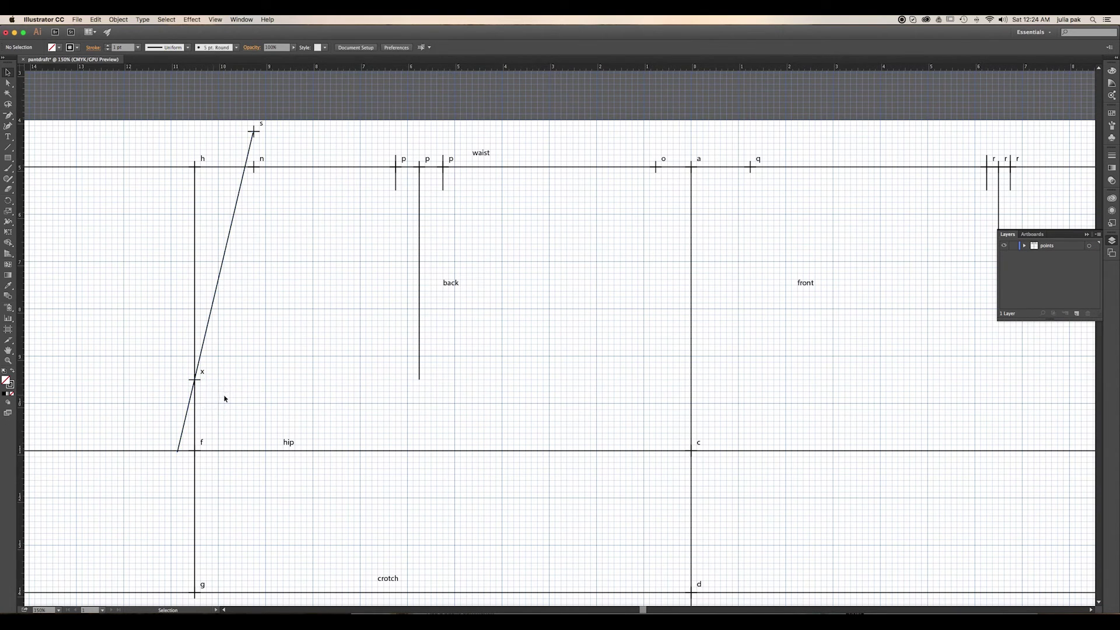
pyautogui.click(252, 134)
pyautogui.moveTo(253, 133); pyautogui.dragTo(253, 136)
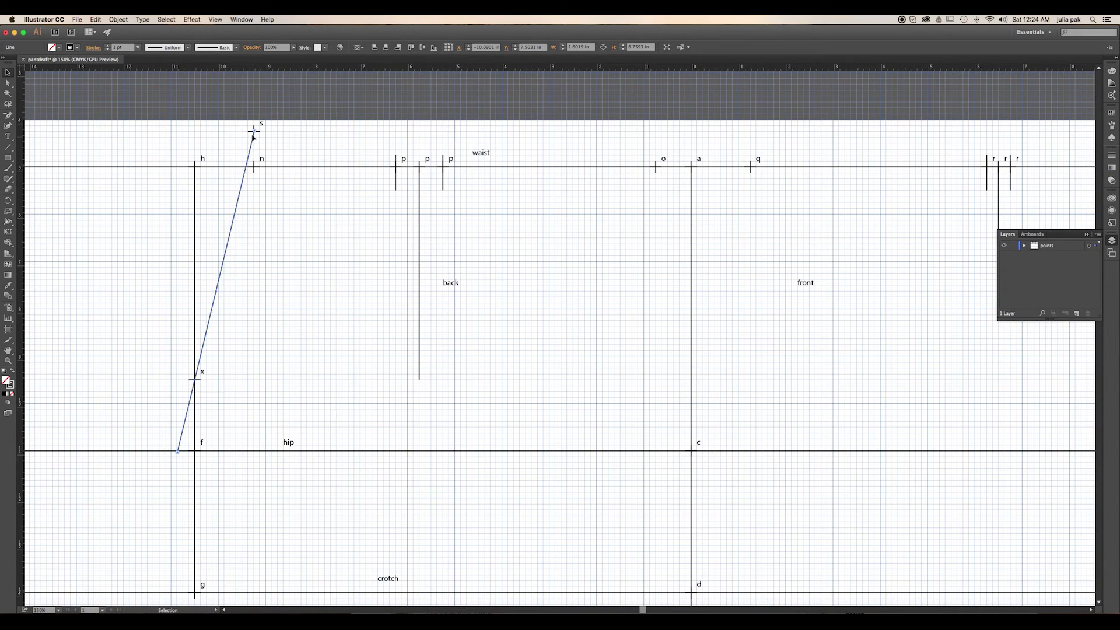
pyautogui.click(340, 247)
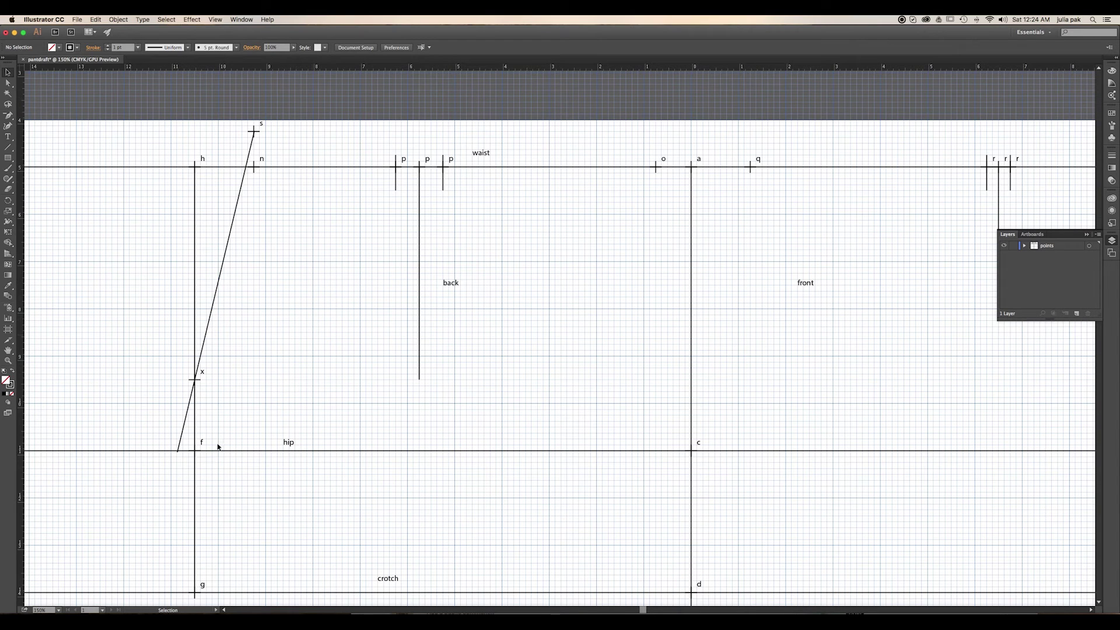
# Extend the slanted line's lower end to the crotch line, about 9.81 in high overall, and realign it with marks s and x.
pyautogui.click(178, 448)
pyautogui.click(179, 448)
pyautogui.click(179, 444)
pyautogui.click(181, 436)
pyautogui.click(183, 428)
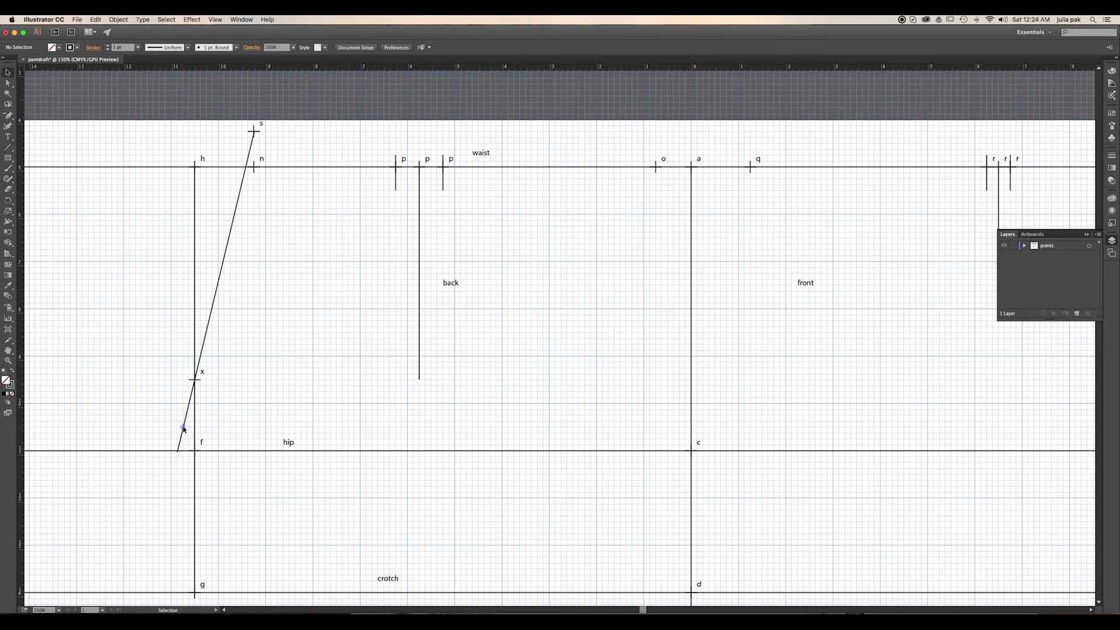
pyautogui.click(200, 360)
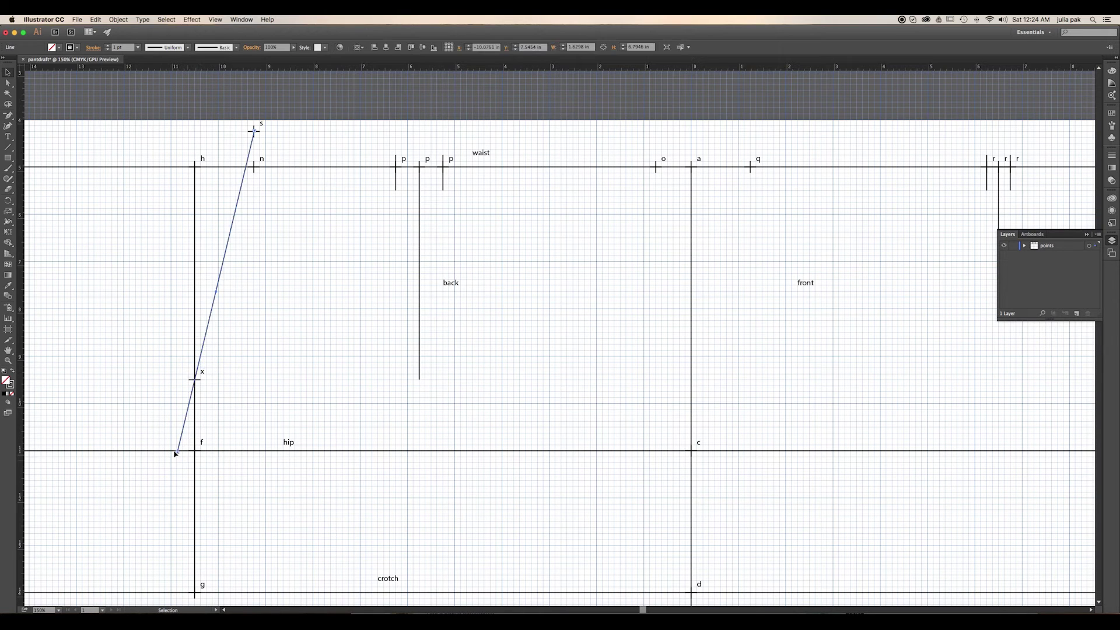
pyautogui.moveTo(176, 454); pyautogui.dragTo(146, 597)
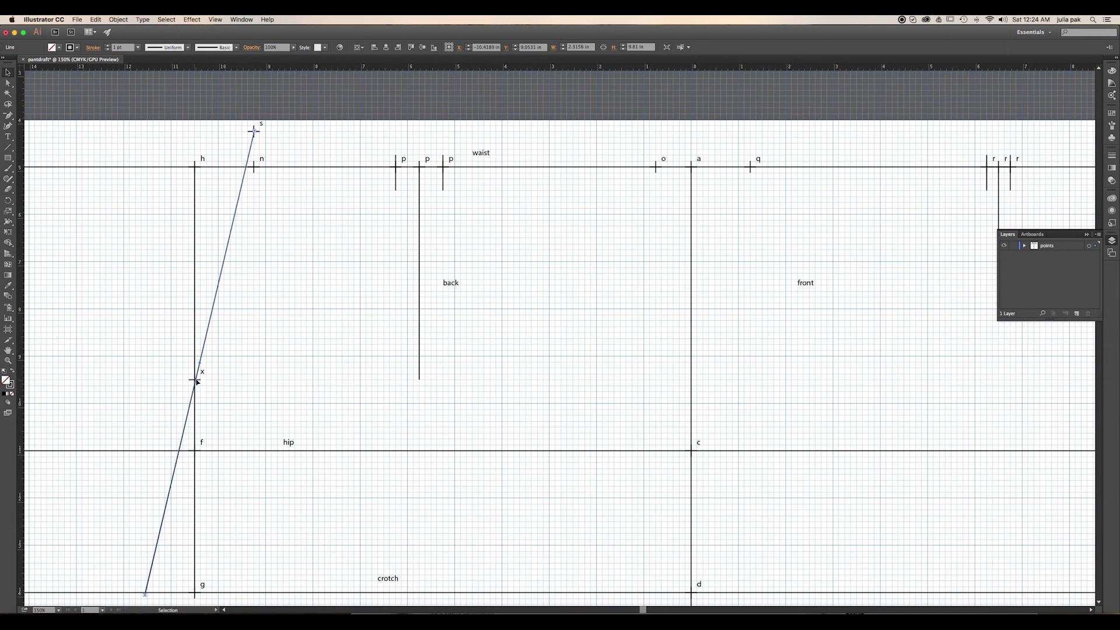
pyautogui.moveTo(195, 382); pyautogui.dragTo(195, 385)
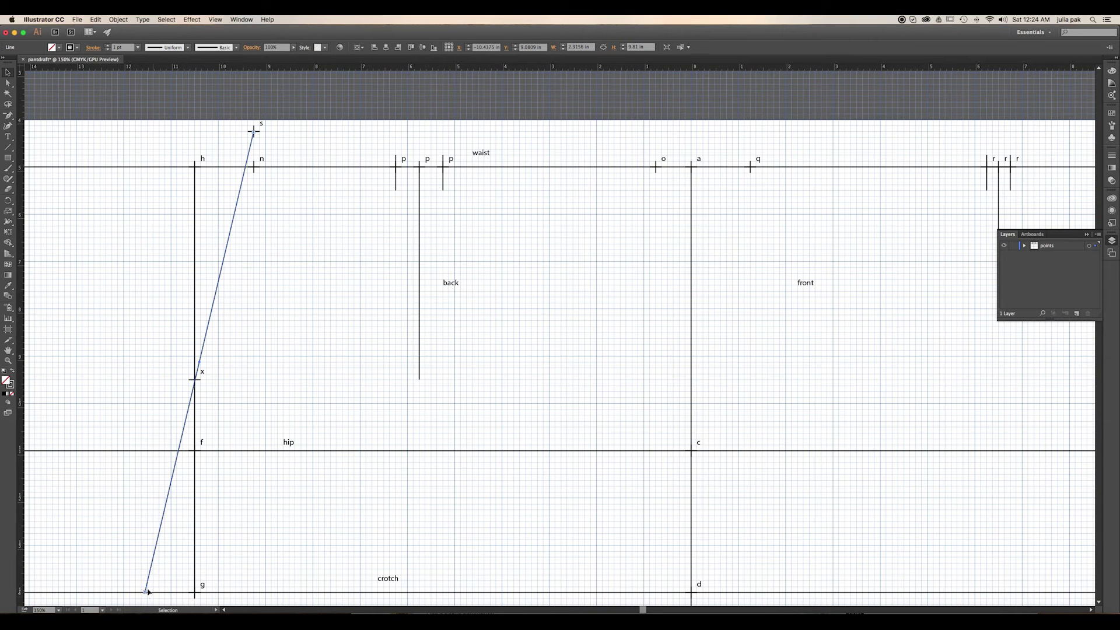
pyautogui.click(163, 565)
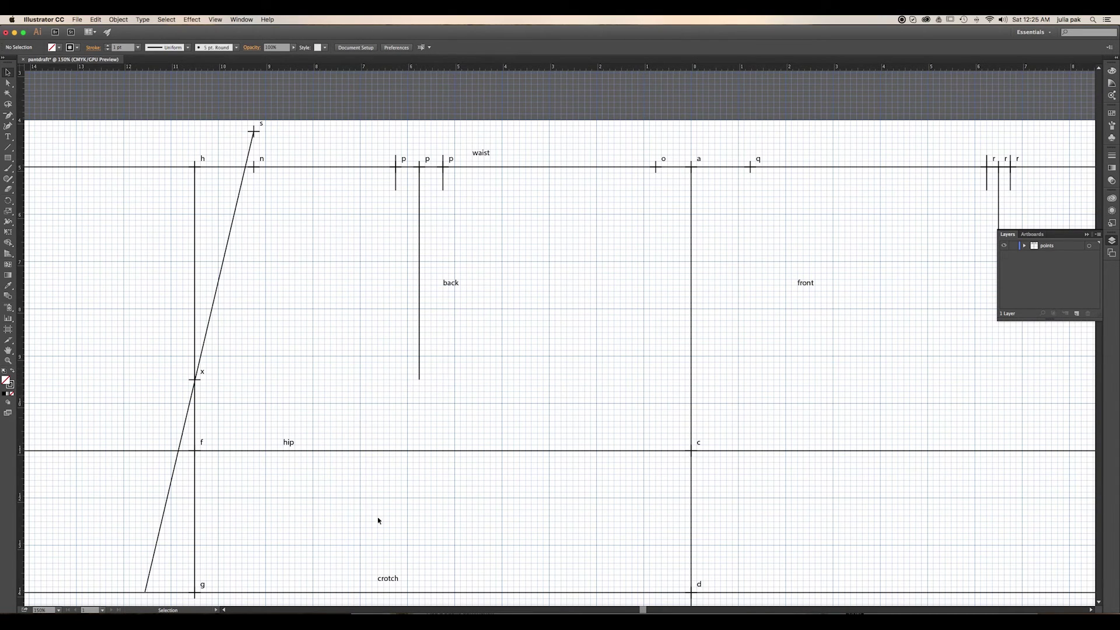
pyautogui.moveTo(383, 525); pyautogui.dragTo(606, 335)
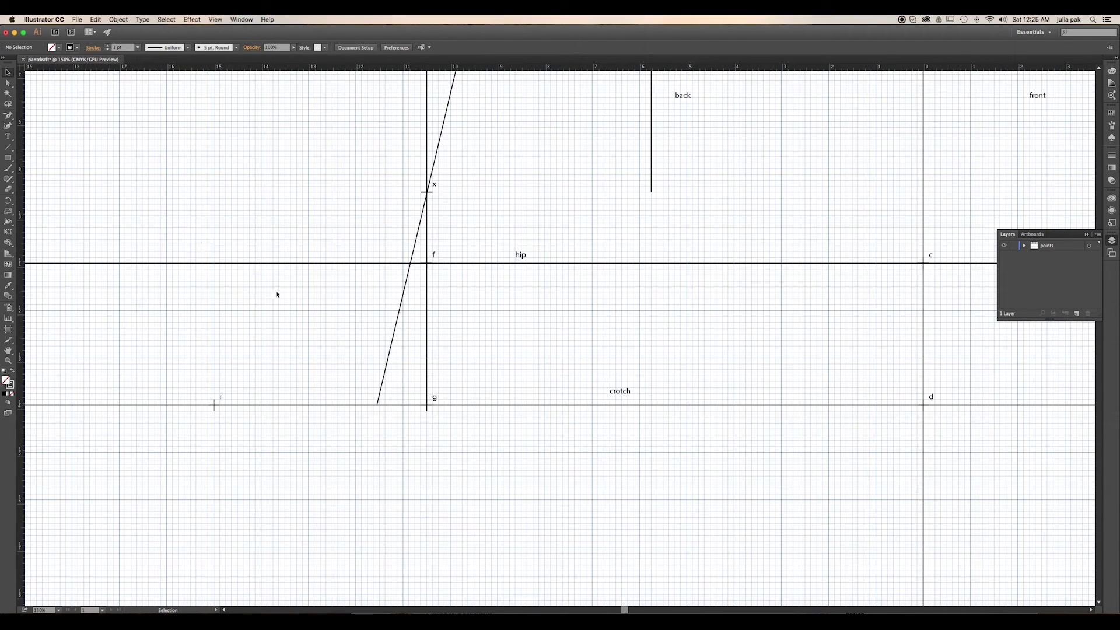
pyautogui.click(8, 147)
pyautogui.click(427, 405)
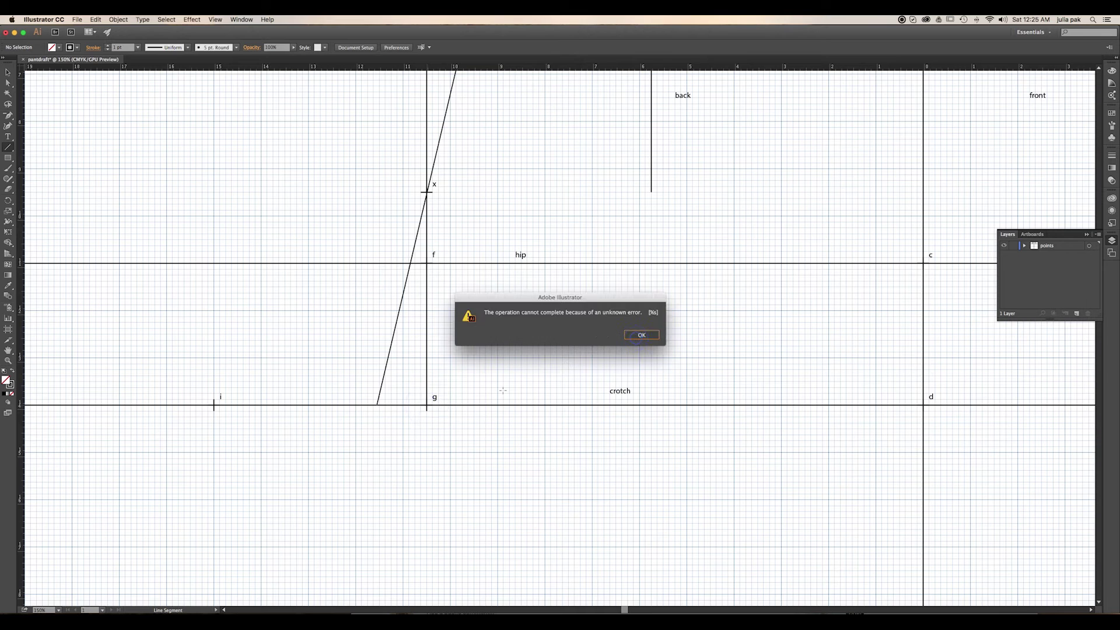
pyautogui.click(637, 338)
pyautogui.moveTo(426, 405); pyautogui.dragTo(427, 407)
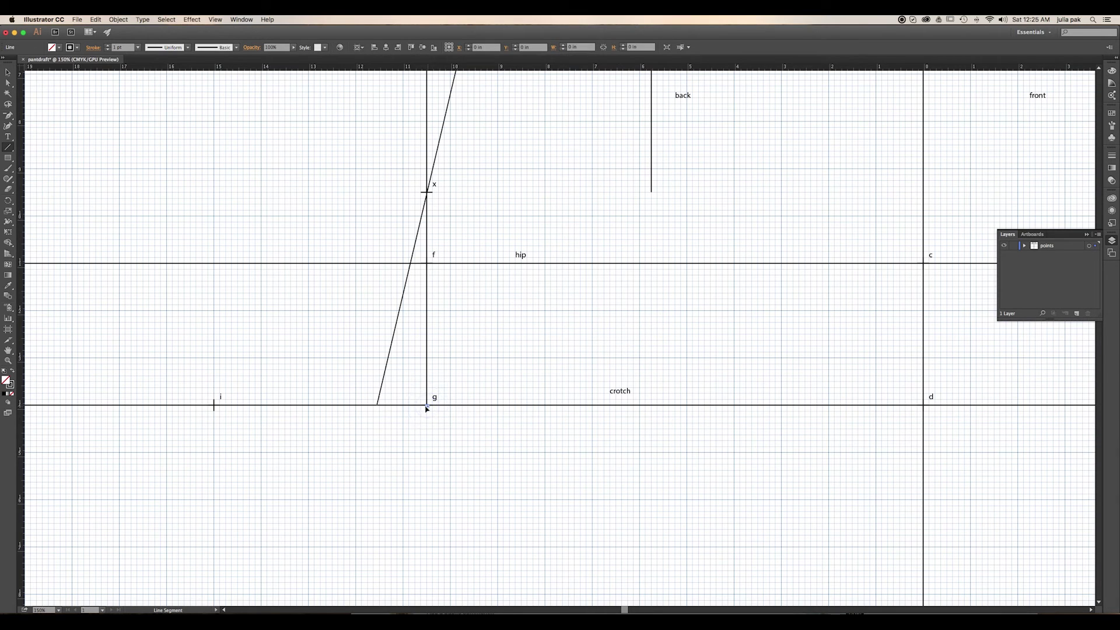
pyautogui.press('super+z')
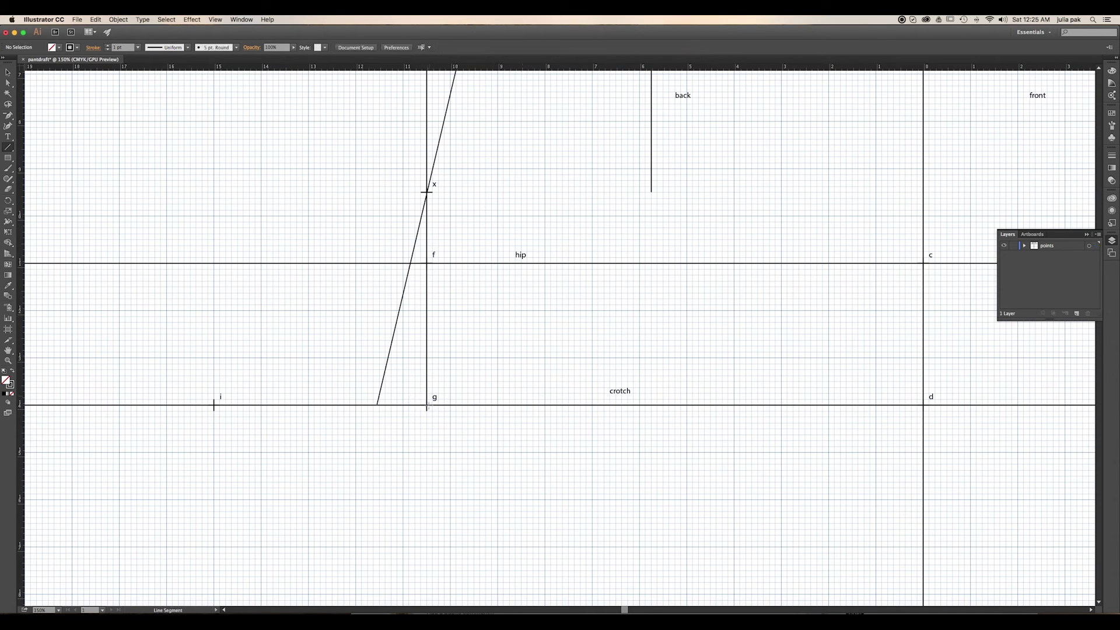
# Draw a diagonal line from point g up and to the left across the slanted line, and shorten its outer end.
pyautogui.moveTo(392, 382); pyautogui.dragTo(331, 333)
pyautogui.moveTo(323, 326); pyautogui.dragTo(322, 324)
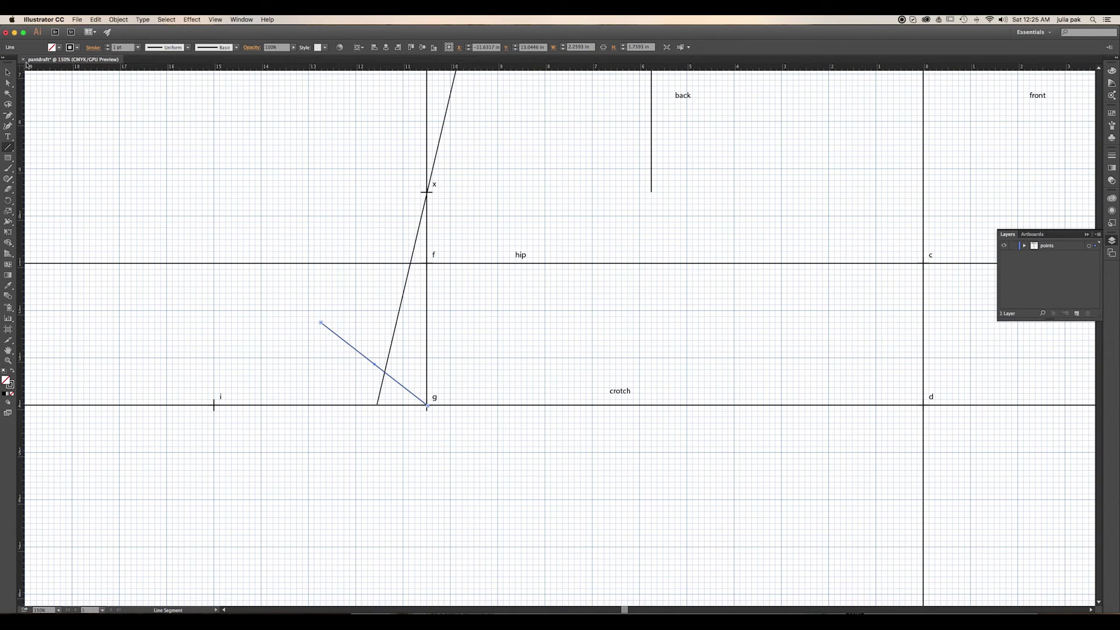
pyautogui.click(8, 72)
pyautogui.moveTo(322, 324); pyautogui.dragTo(353, 351)
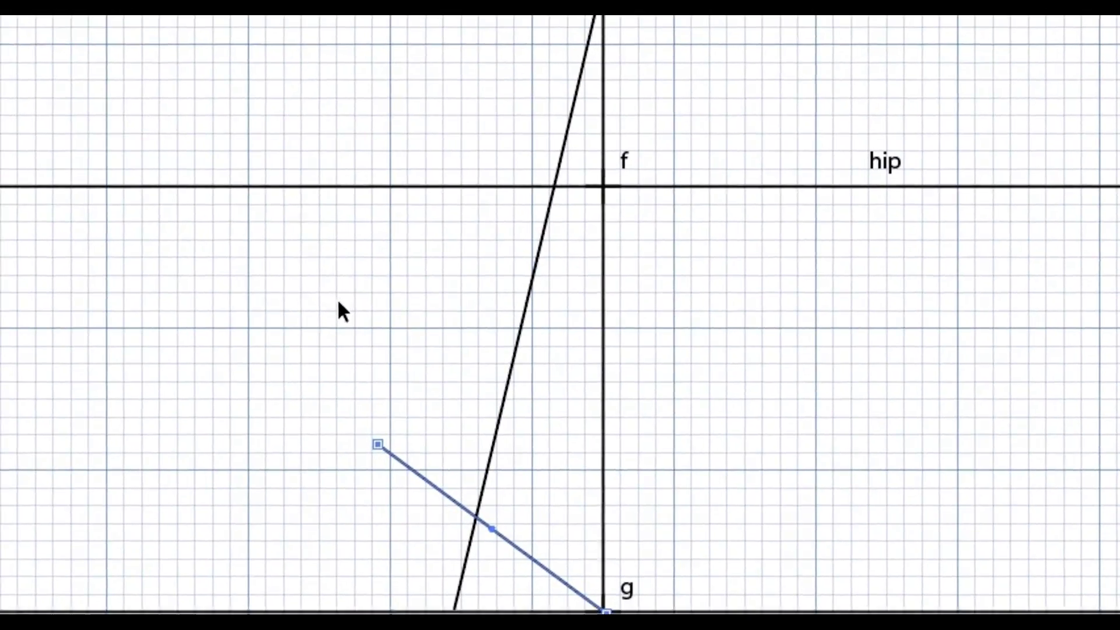
pyautogui.click(339, 305)
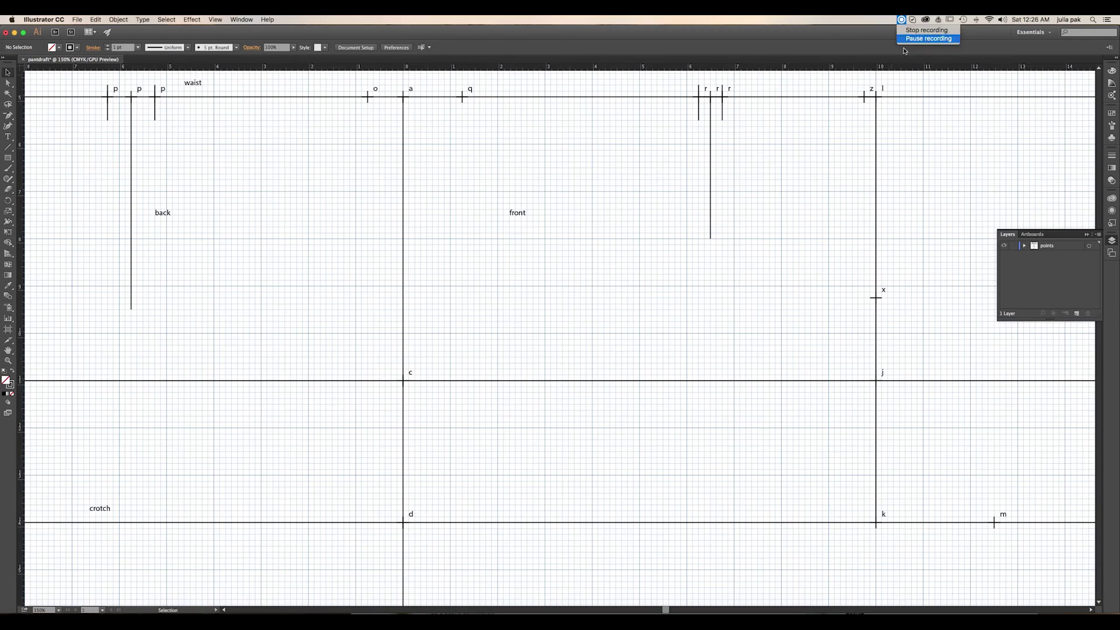
# Copy the point d mark along the crotch line toward the back, with a distance of 7.572 in and an angle of 180°.
pyautogui.hscroll(5, 792, 146)
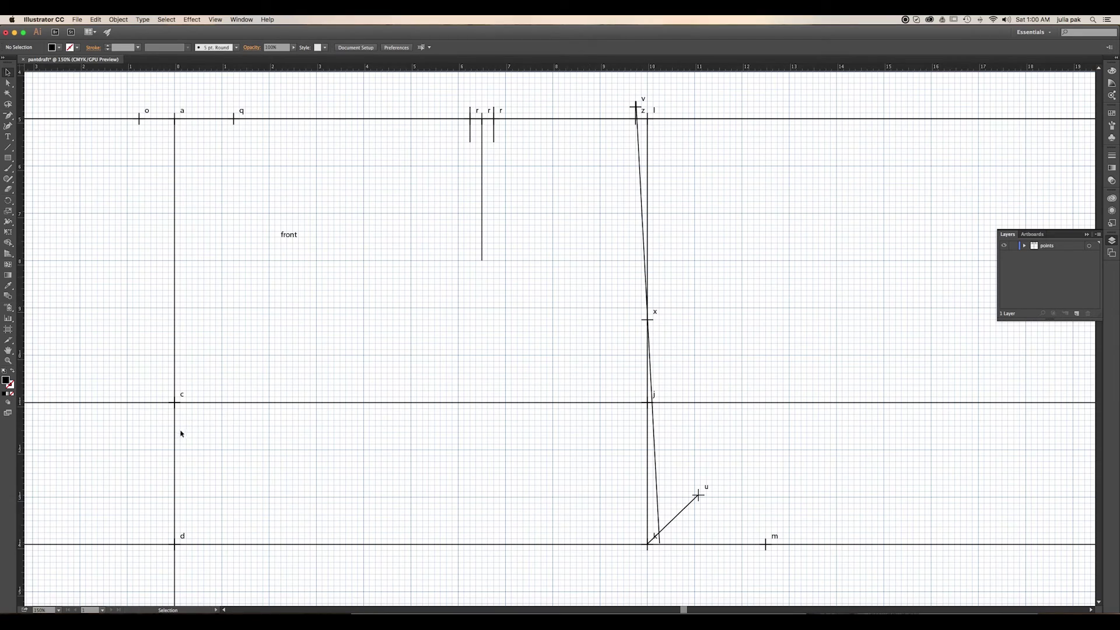
pyautogui.moveTo(230, 433); pyautogui.dragTo(759, 416)
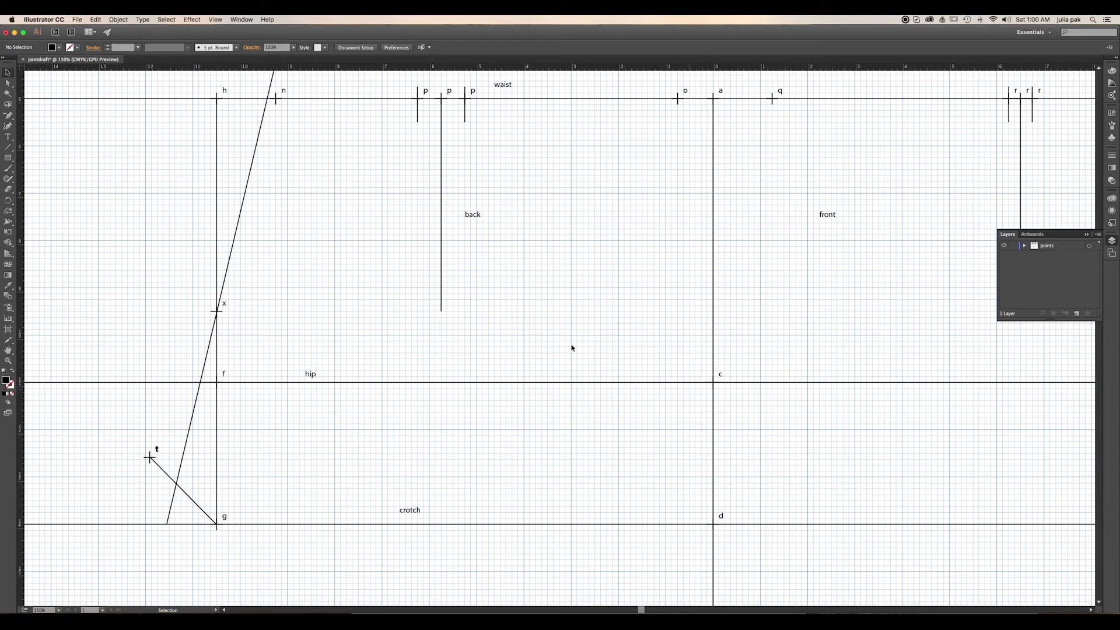
pyautogui.click(722, 512)
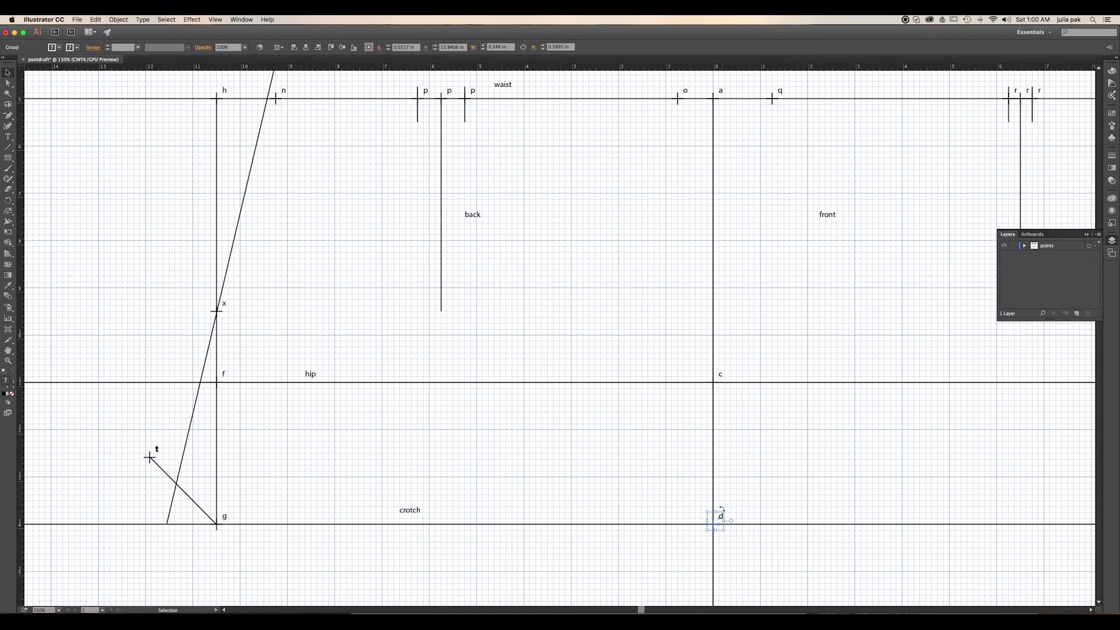
pyautogui.press('Return')
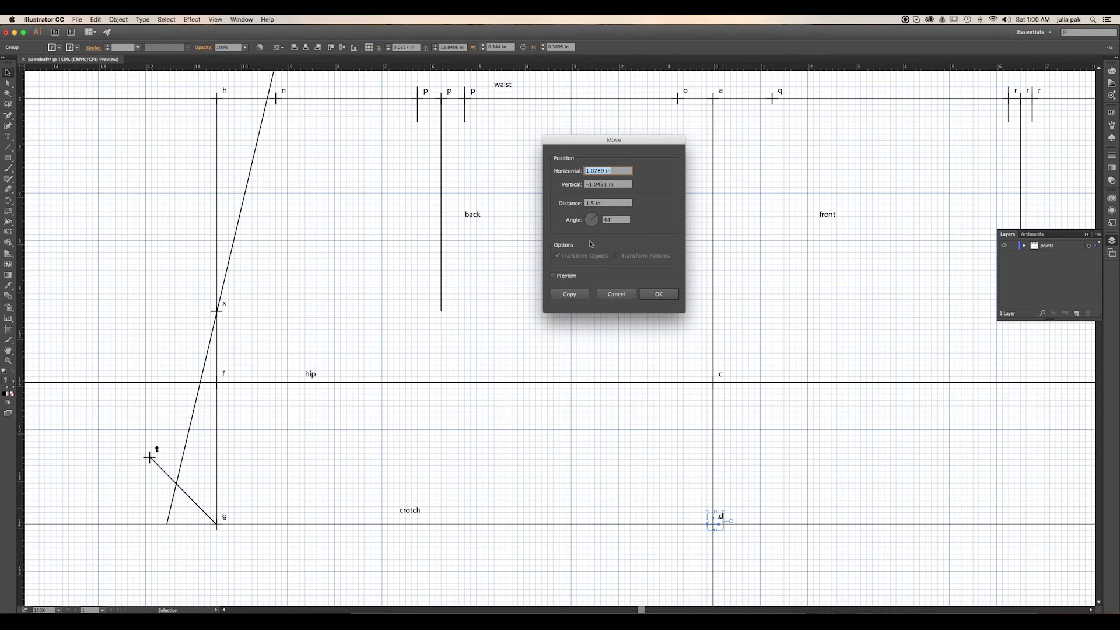
pyautogui.click(607, 295)
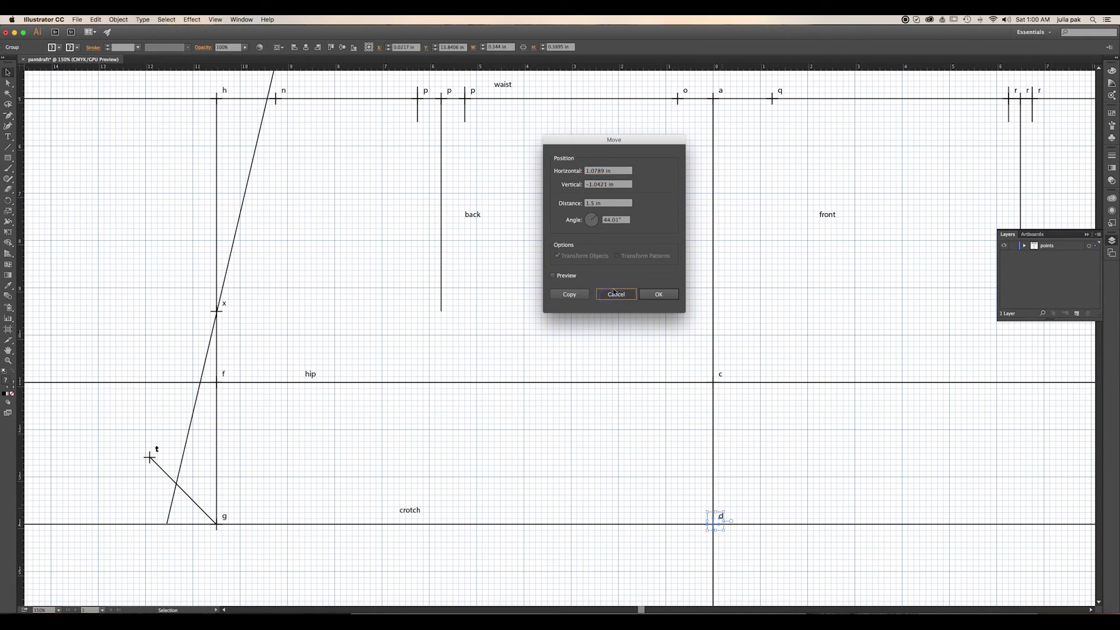
pyautogui.click(906, 21)
pyautogui.click(910, 39)
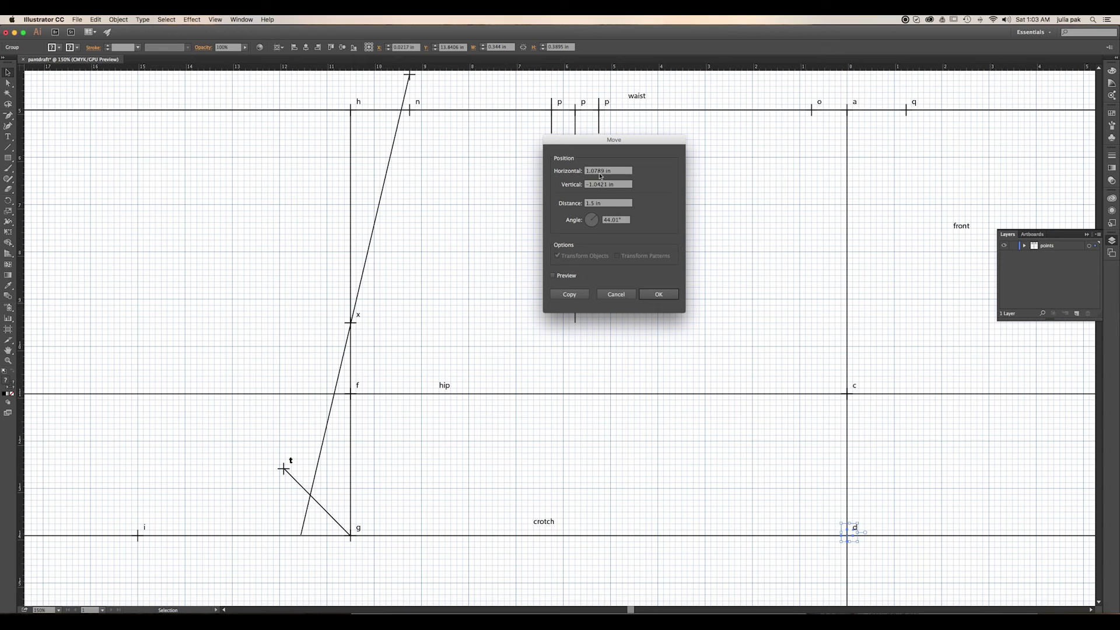
pyautogui.click(604, 170)
pyautogui.write('7.5')
pyautogui.click(586, 220)
pyautogui.click(588, 223)
pyautogui.doubleClick(612, 219)
pyautogui.write('180')
pyautogui.click(613, 203)
pyautogui.click(566, 294)
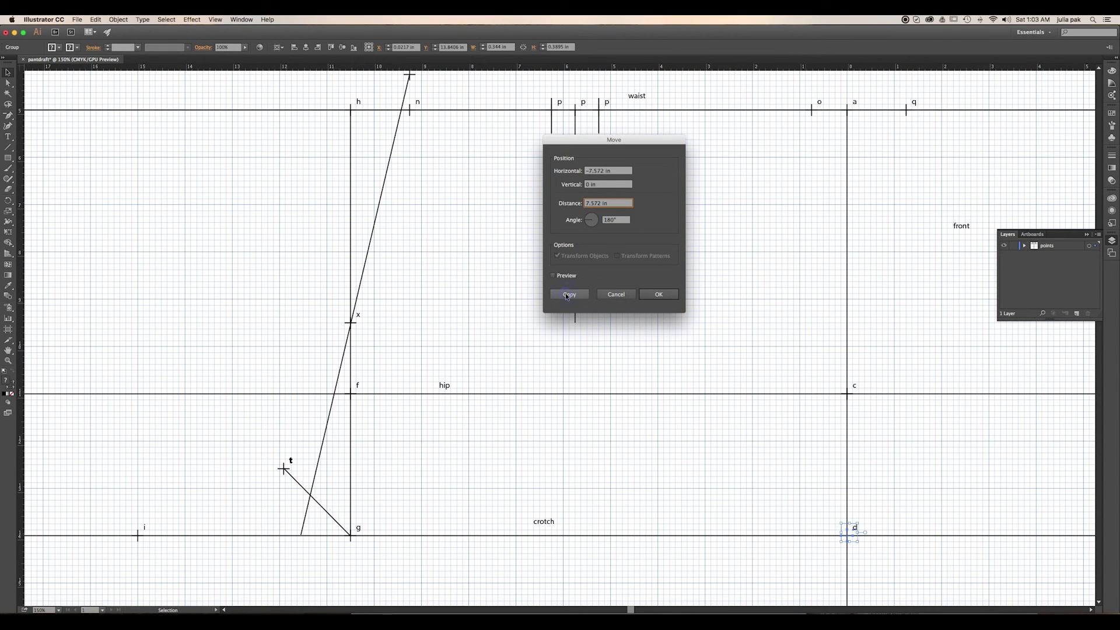
pyautogui.click(567, 295)
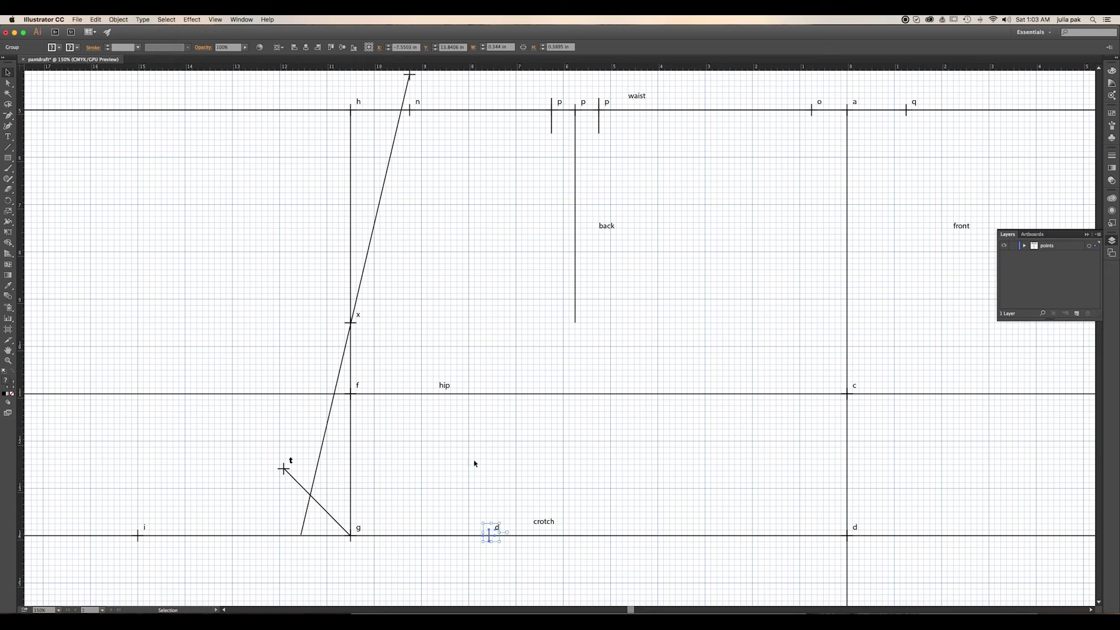
# Try to draw a vertical line from the waist line down through the copied d mark on the crotch line.
pyautogui.click(9, 148)
pyautogui.press('v')
pyautogui.click(455, 446)
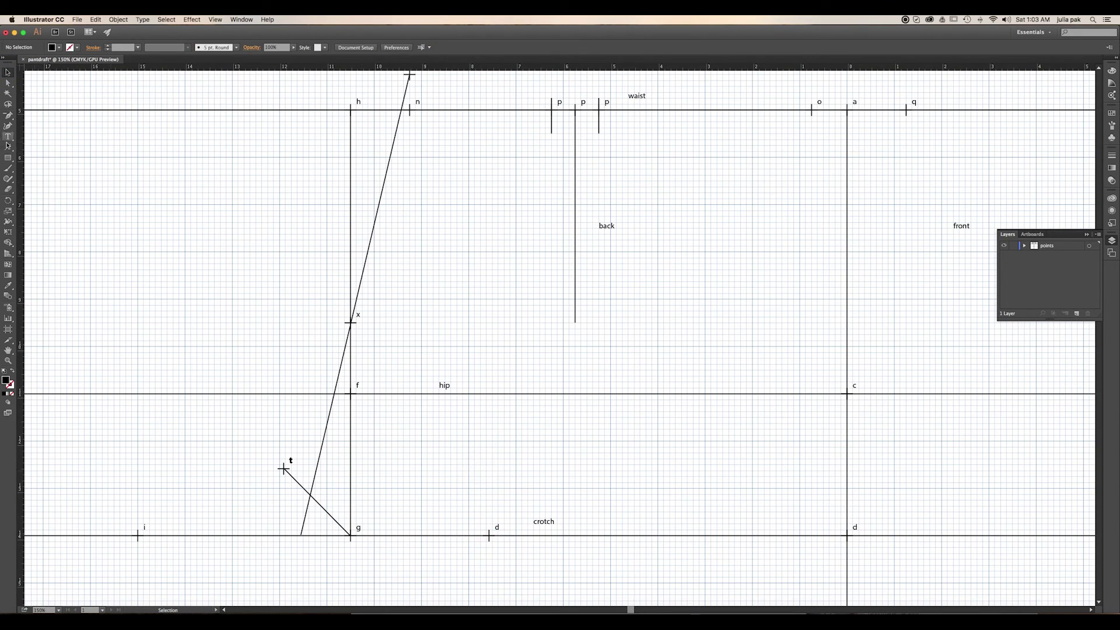
pyautogui.click(8, 147)
pyautogui.press('super+minus')
pyautogui.press('super+minus')
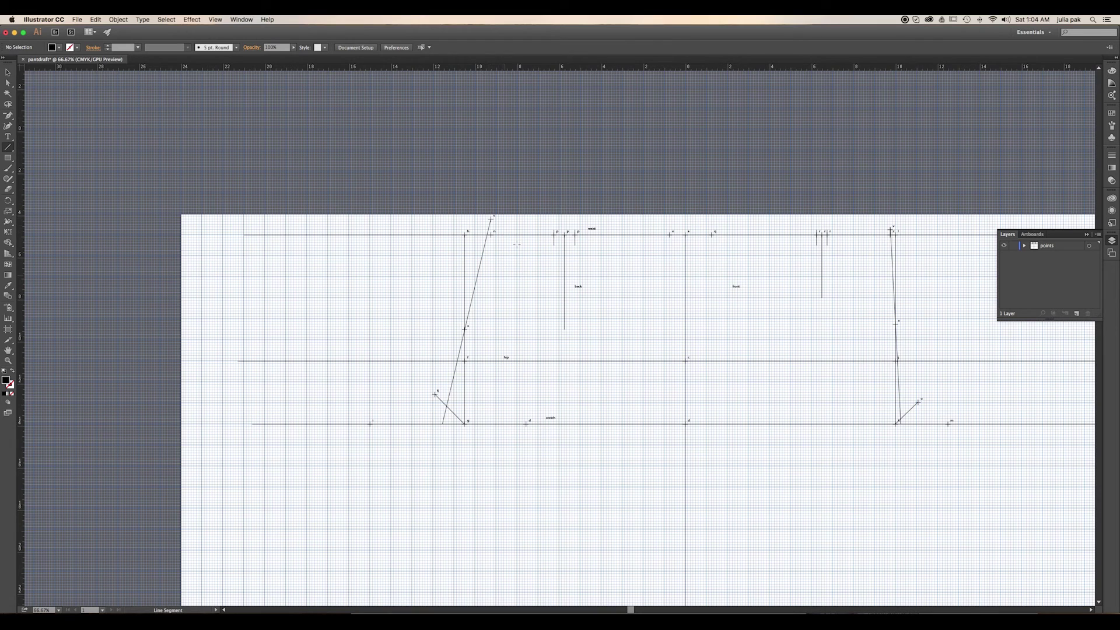
pyautogui.moveTo(524, 424); pyautogui.dragTo(526, 423)
pyautogui.keyDown('super'); pyautogui.click(505, 270); pyautogui.keyUp('super')
pyautogui.press('super+equal')
pyautogui.press('super+equal')
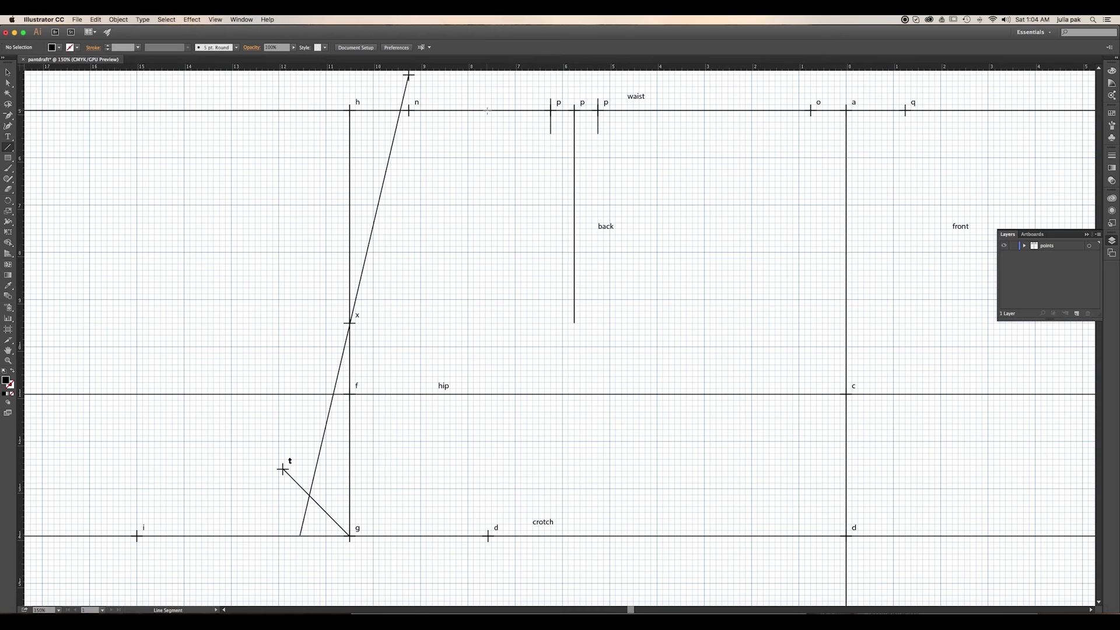
pyautogui.moveTo(489, 111); pyautogui.dragTo(489, 580)
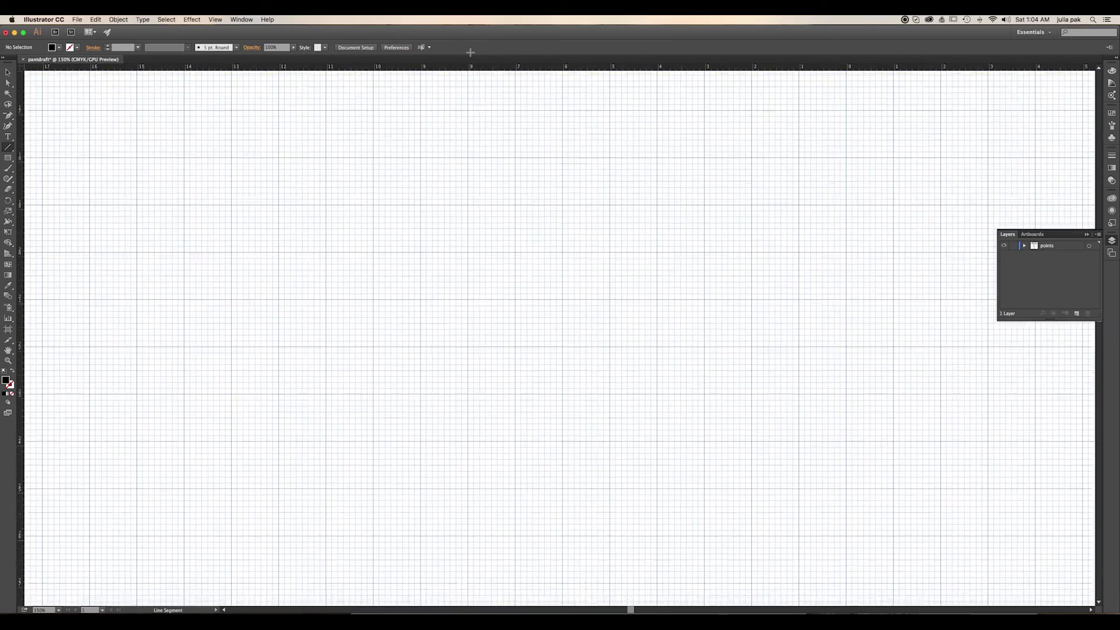
pyautogui.scroll(1, 470, 52)
pyautogui.moveTo(471, 53)
pyautogui.mouseDown()
pyautogui.moveTo(483, 233)
pyautogui.moveTo(468, 345)
pyautogui.mouseUp()
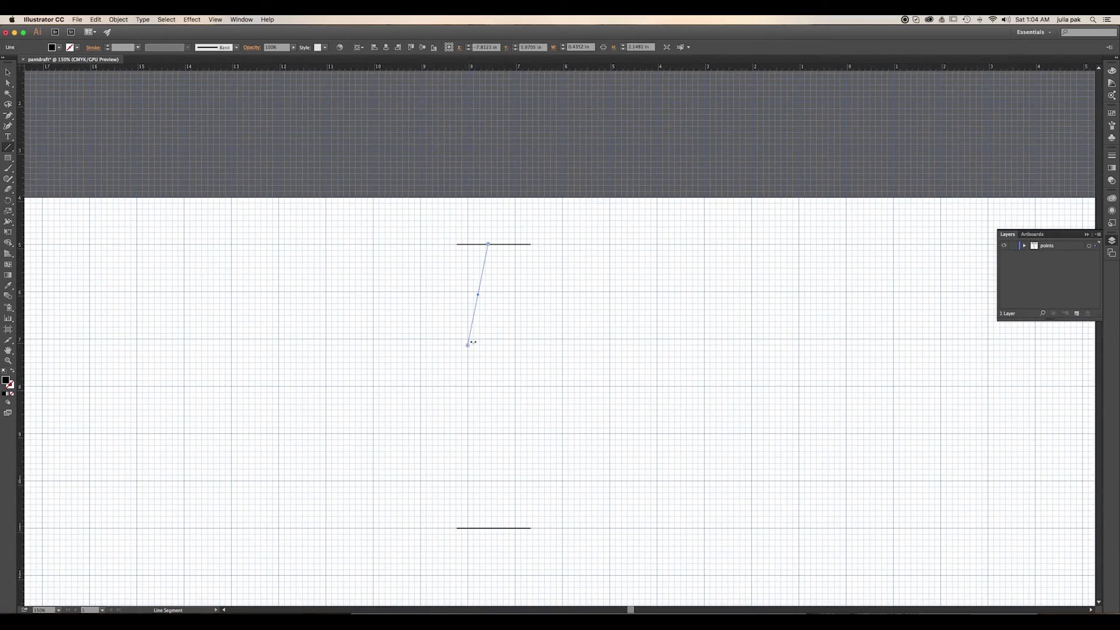
pyautogui.press('super+z')
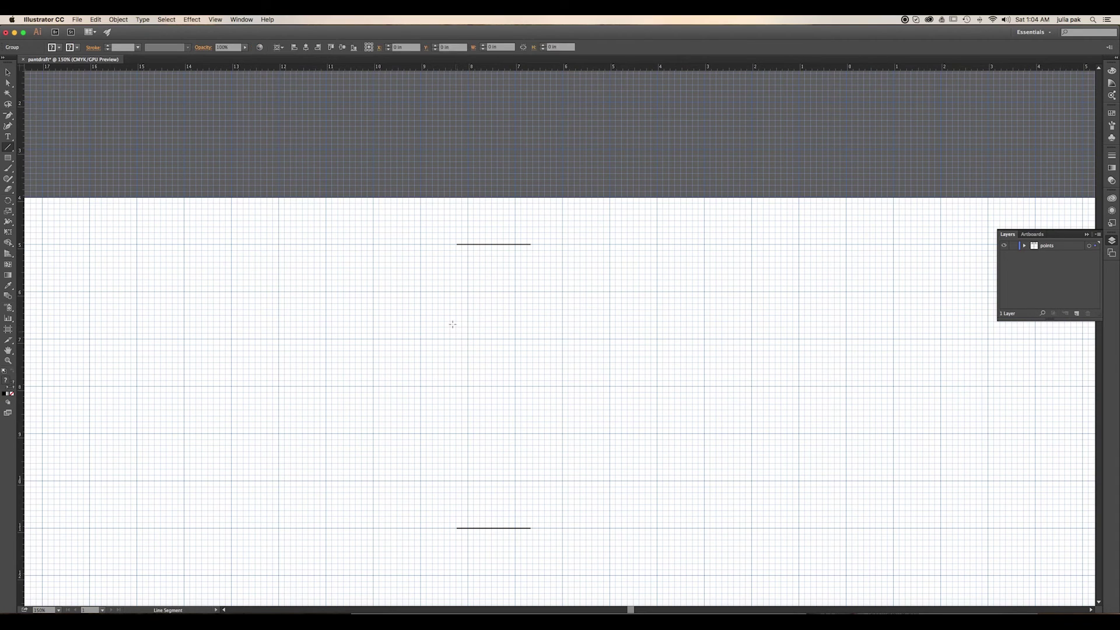
# Undo the last typing edit.
pyautogui.press('v')
pyautogui.click(96, 19)
pyautogui.click(101, 38)
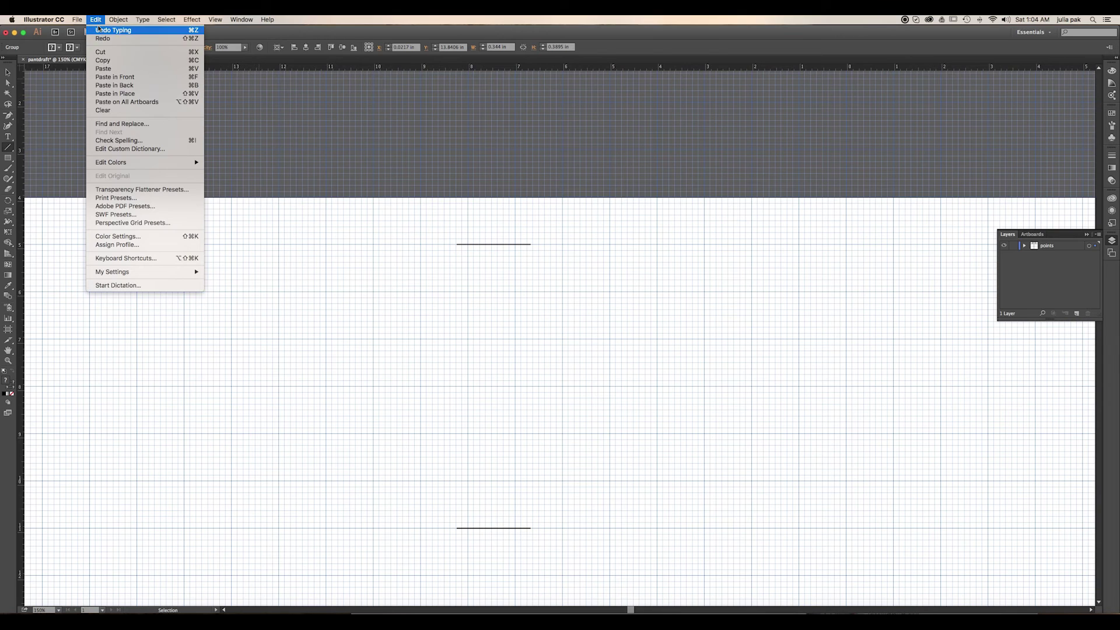
pyautogui.click(96, 20)
pyautogui.click(99, 30)
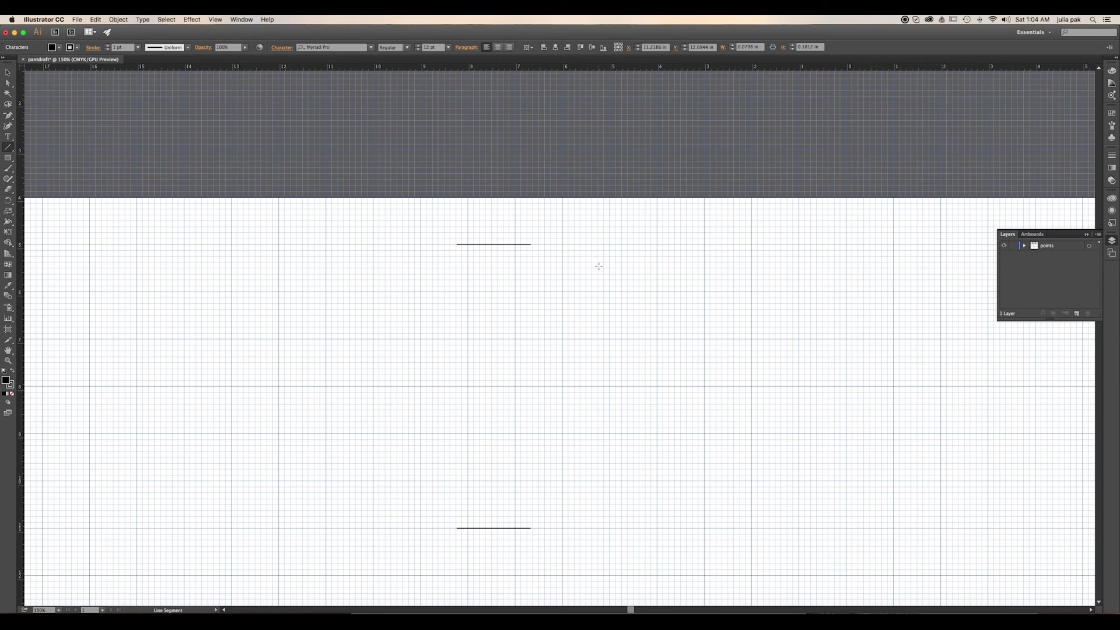
pyautogui.hscroll(10, 610, 274)
pyautogui.moveTo(498, 300); pyautogui.dragTo(514, 301)
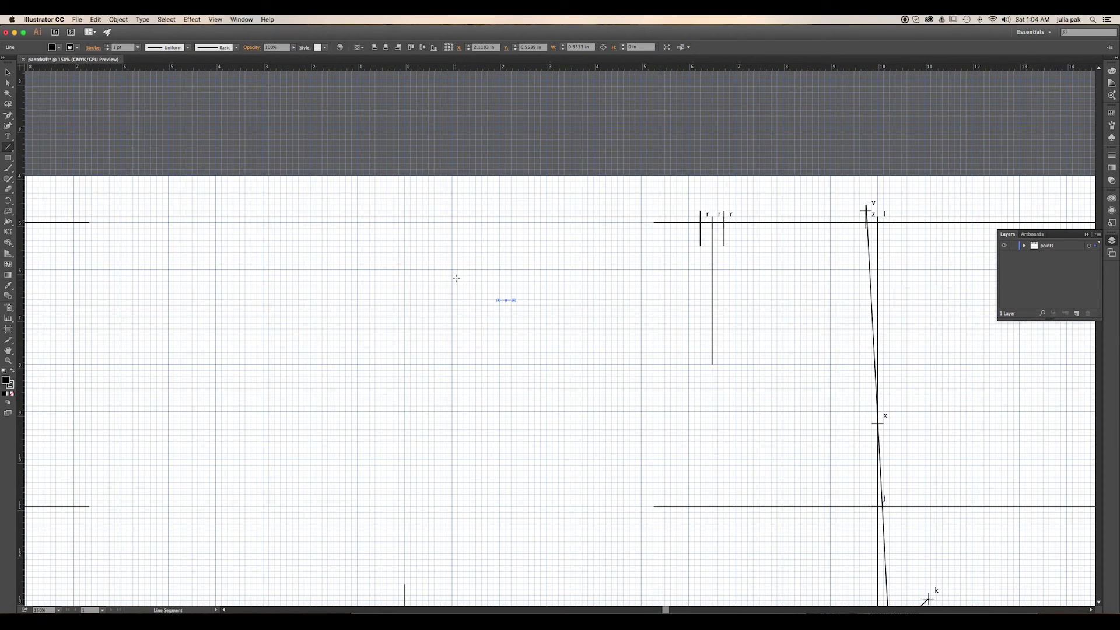
pyautogui.press('Delete')
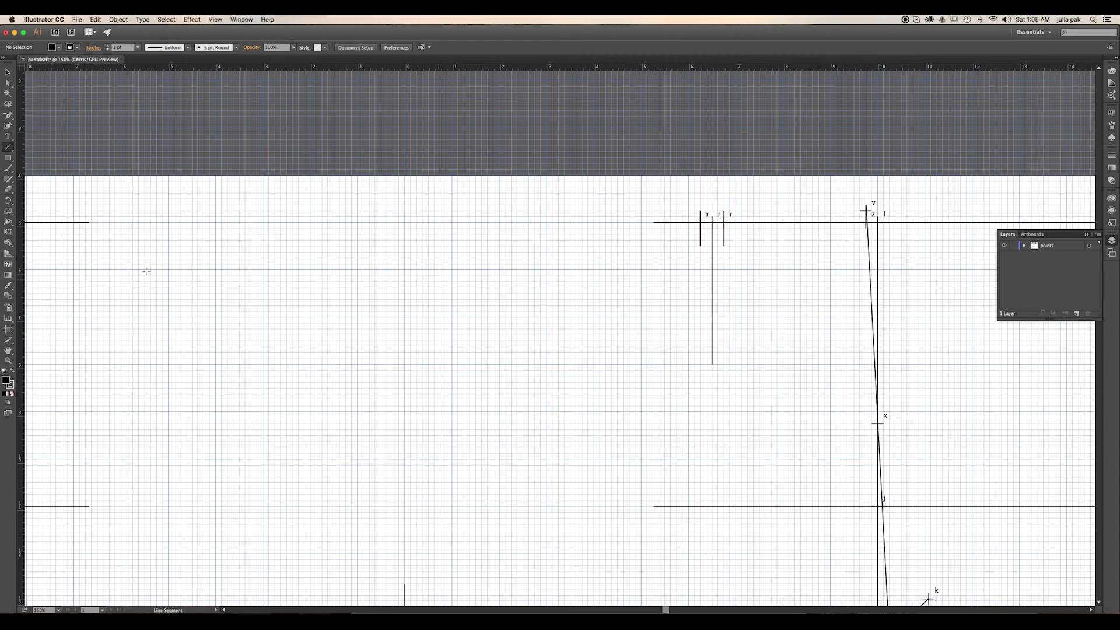
pyautogui.click(7, 73)
pyautogui.click(65, 224)
pyautogui.press('Delete')
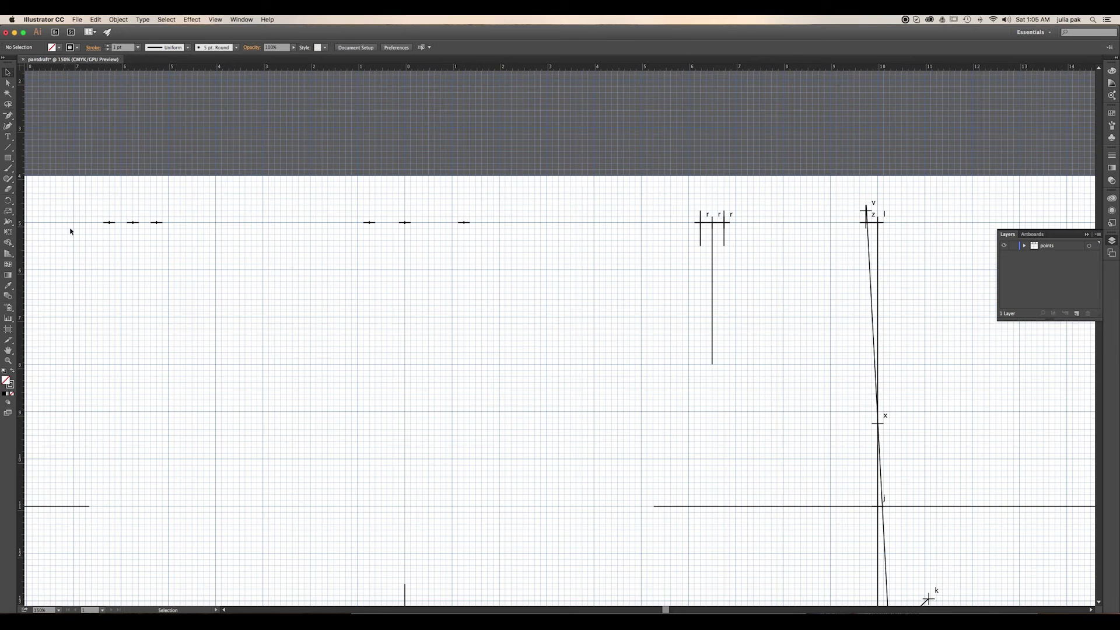
pyautogui.press('super+z')
pyautogui.press('super+z')
pyautogui.press('super+z')
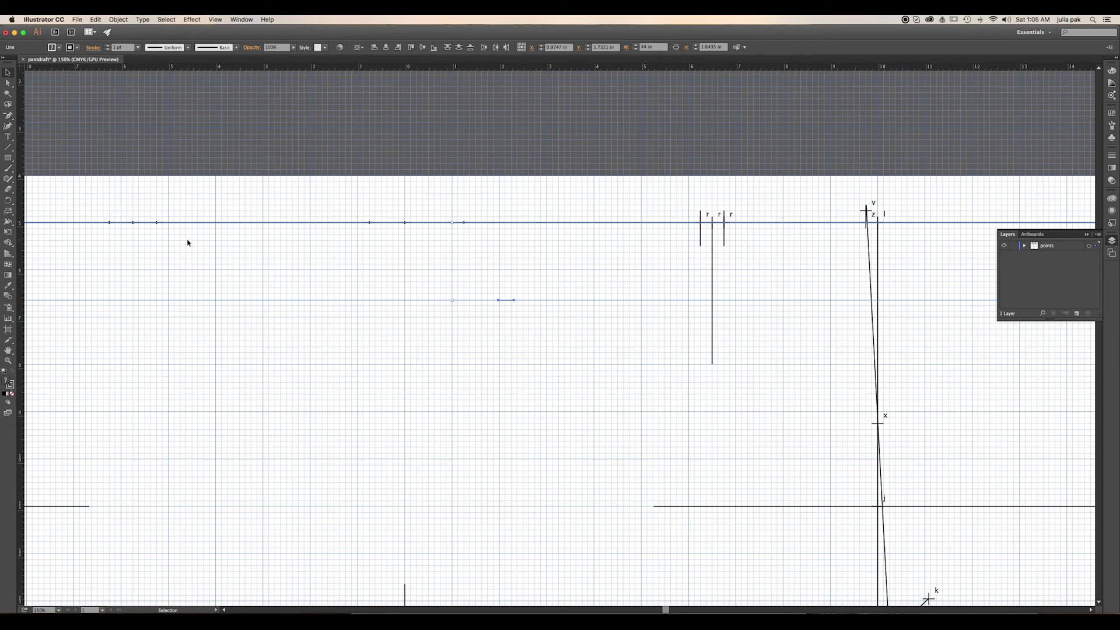
pyautogui.press('super+z')
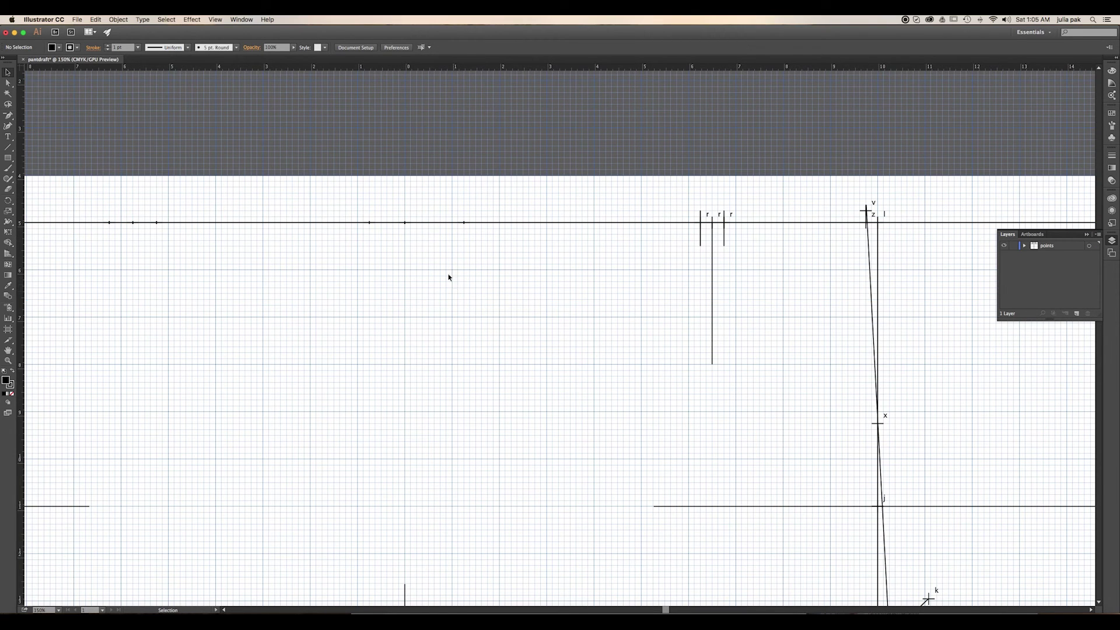
# Undo the recent edits step by step, back to the labelling of point t on the back crotch diagonal.
pyautogui.press('super+z')
pyautogui.press('super+z')
pyautogui.press('super+z')
pyautogui.press('super+z')
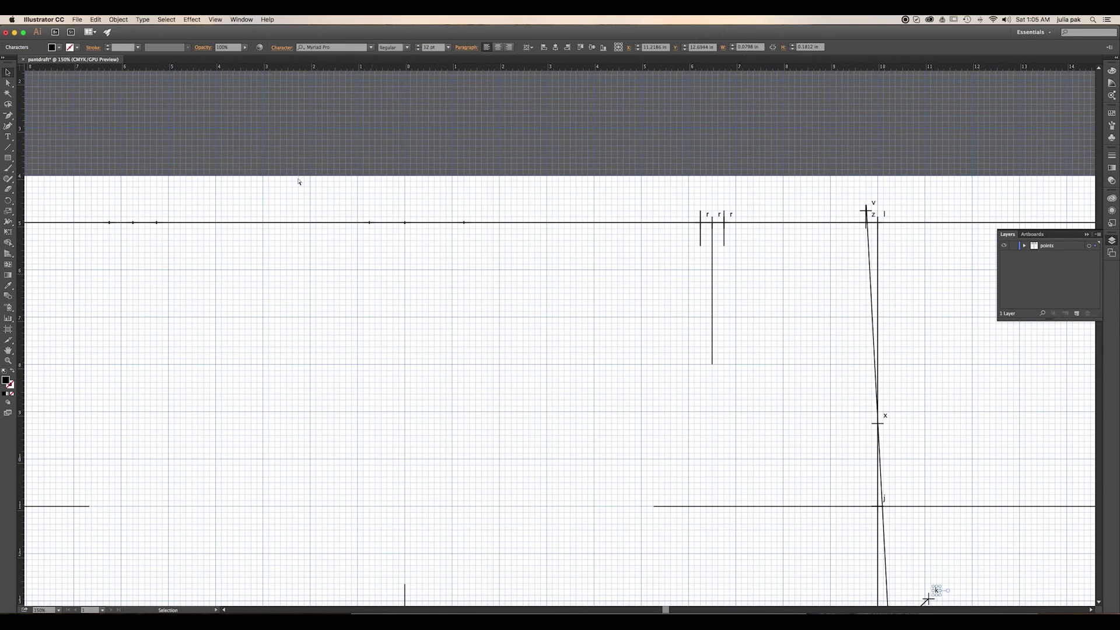
pyautogui.press('super+z')
pyautogui.press('super+z')
pyautogui.press('super+z')
pyautogui.press('super+z')
pyautogui.press('super+z')
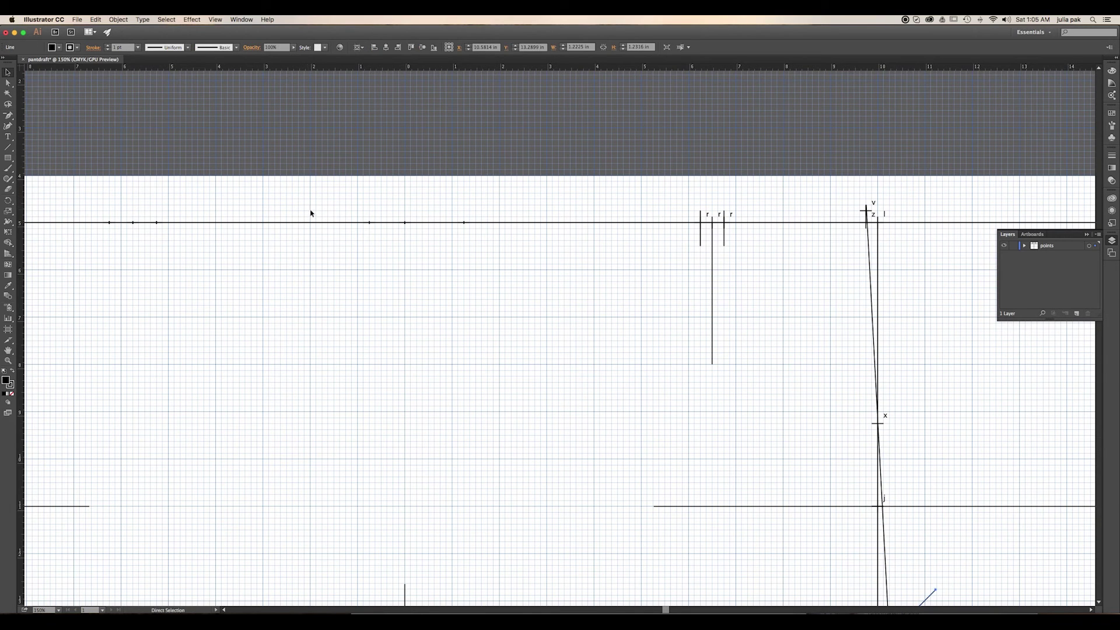
pyautogui.press('super+z')
pyautogui.press('super+z')
pyautogui.press('super+z')
# Copy the point d mark 7.5 in along the crotch line toward the back at an angle of 180°, and align the copy with the line.
pyautogui.press('space')
pyautogui.moveTo(790, 291); pyautogui.dragTo(239, 212)
pyautogui.moveTo(671, 266); pyautogui.dragTo(421, 245)
pyautogui.moveTo(561, 247); pyautogui.dragTo(407, 266)
pyautogui.moveTo(576, 261); pyautogui.dragTo(844, 235)
pyautogui.moveTo(510, 265)
pyautogui.mouseDown()
pyautogui.moveTo(675, 247)
pyautogui.moveTo(723, 256)
pyautogui.moveTo(745, 243)
pyautogui.moveTo(780, 256)
pyautogui.mouseUp()
pyautogui.moveTo(562, 266); pyautogui.dragTo(610, 262)
pyautogui.scroll(-3, 611, 243)
pyautogui.hscroll(-5, 715, 233)
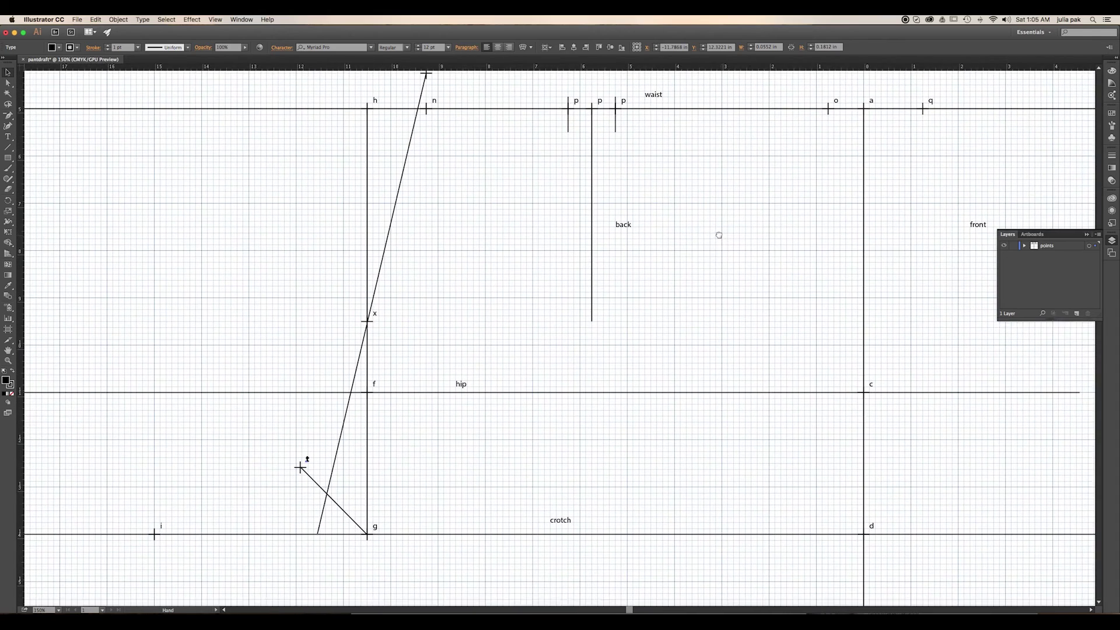
pyautogui.hscroll(2, 707, 222)
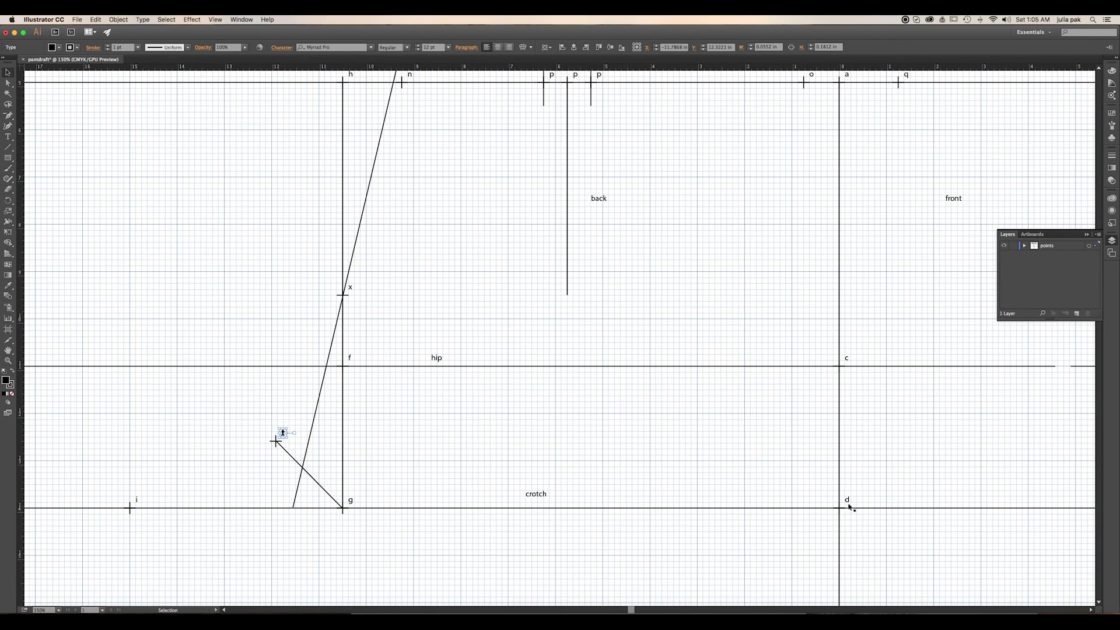
pyautogui.click(848, 499)
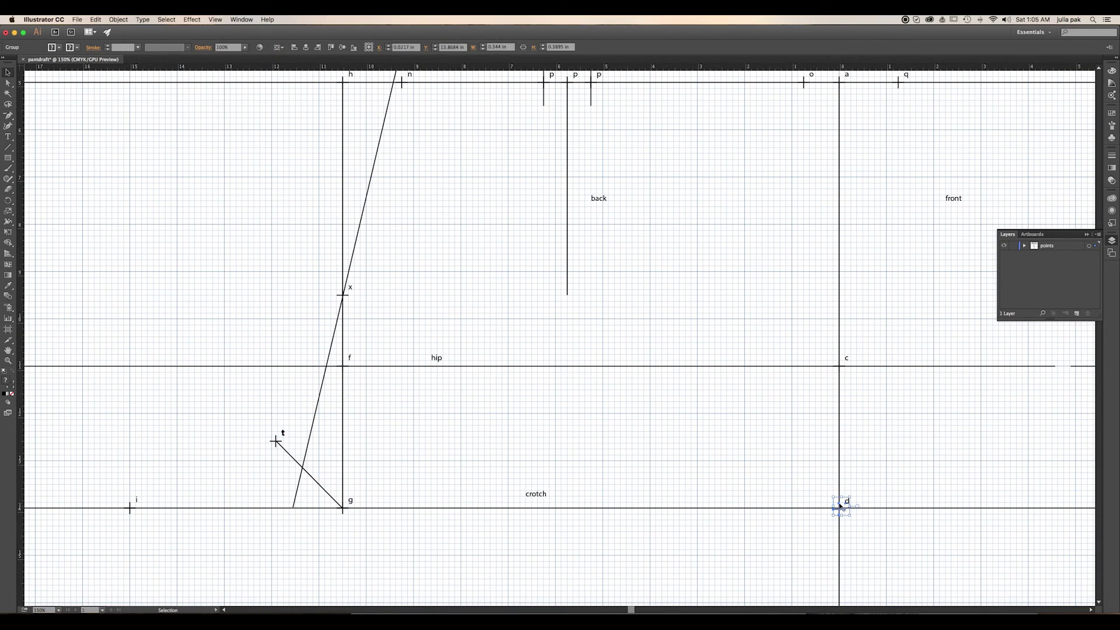
pyautogui.press('Return')
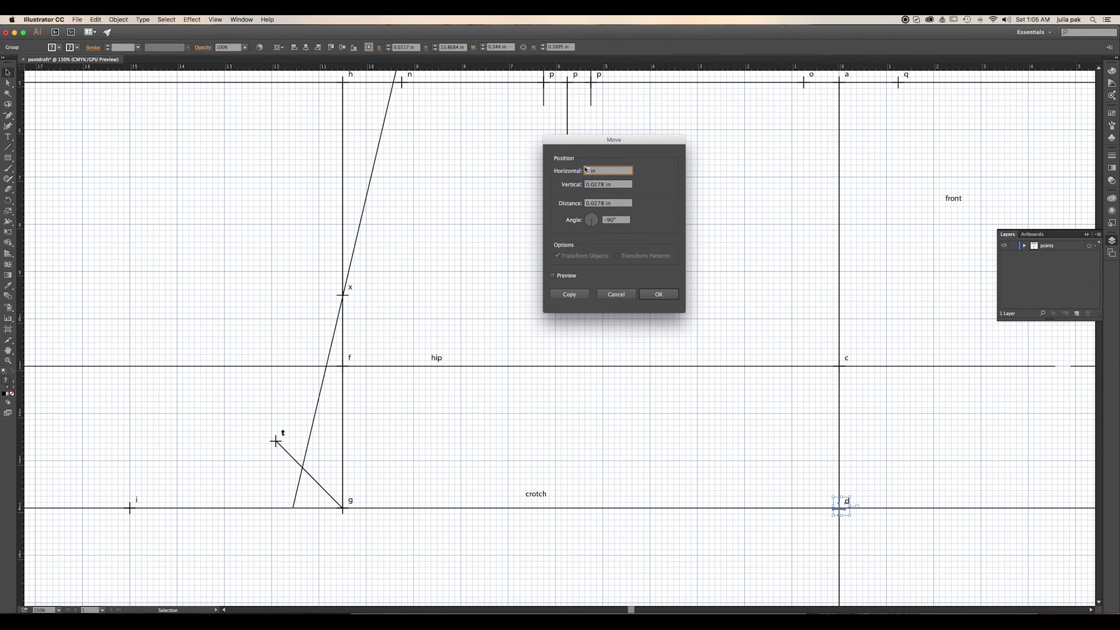
pyautogui.write('7.5')
pyautogui.click(607, 220)
pyautogui.write('1')
pyautogui.click(620, 203)
pyautogui.click(561, 295)
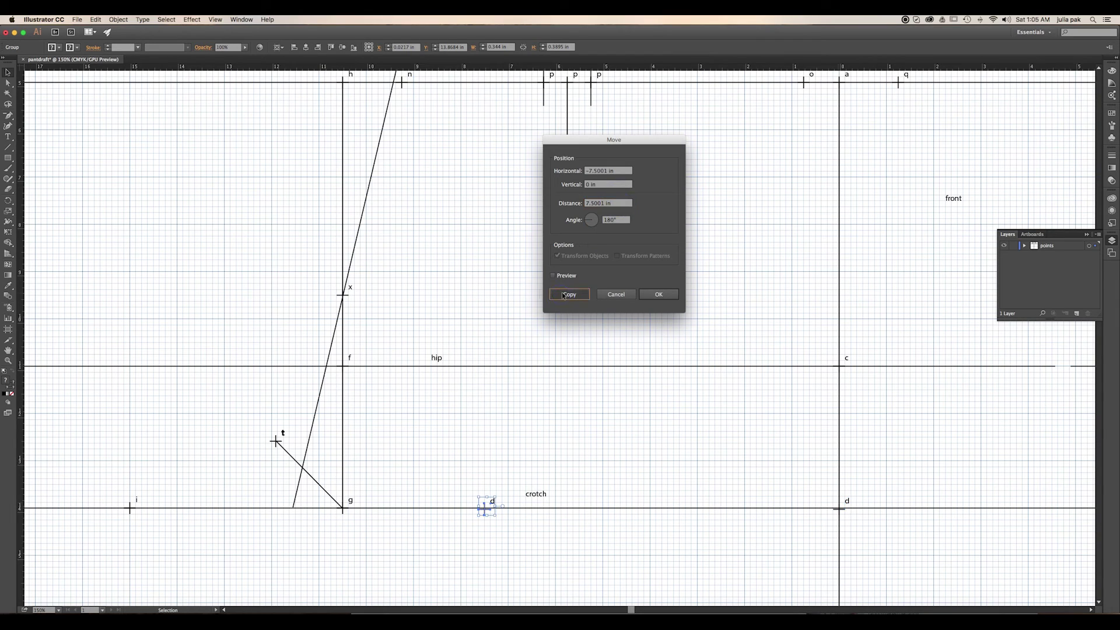
pyautogui.click(482, 348)
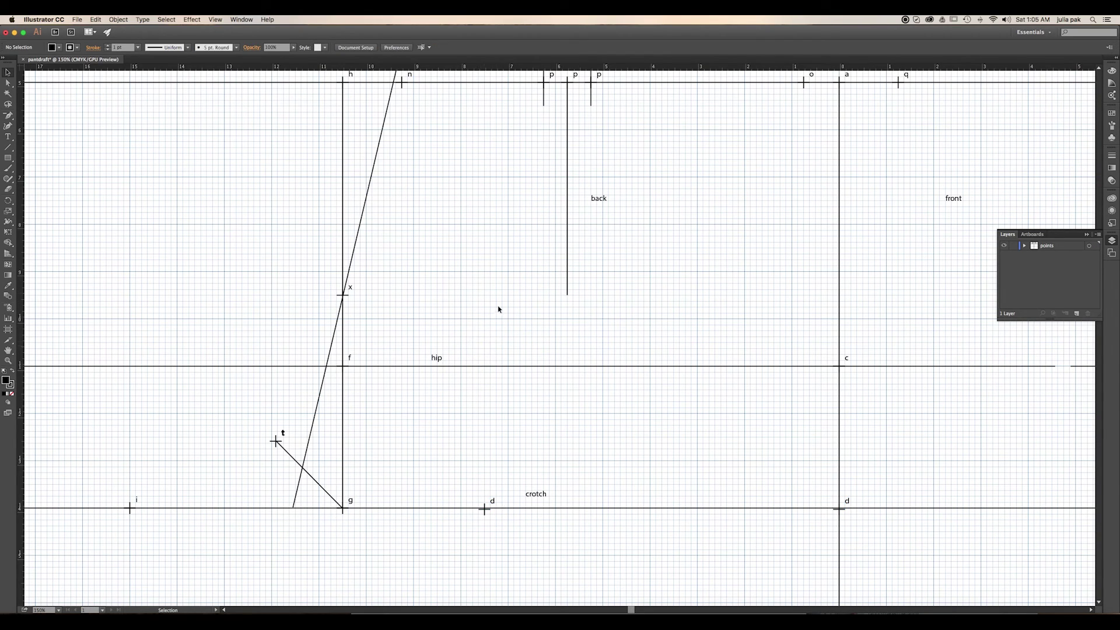
pyautogui.click(484, 512)
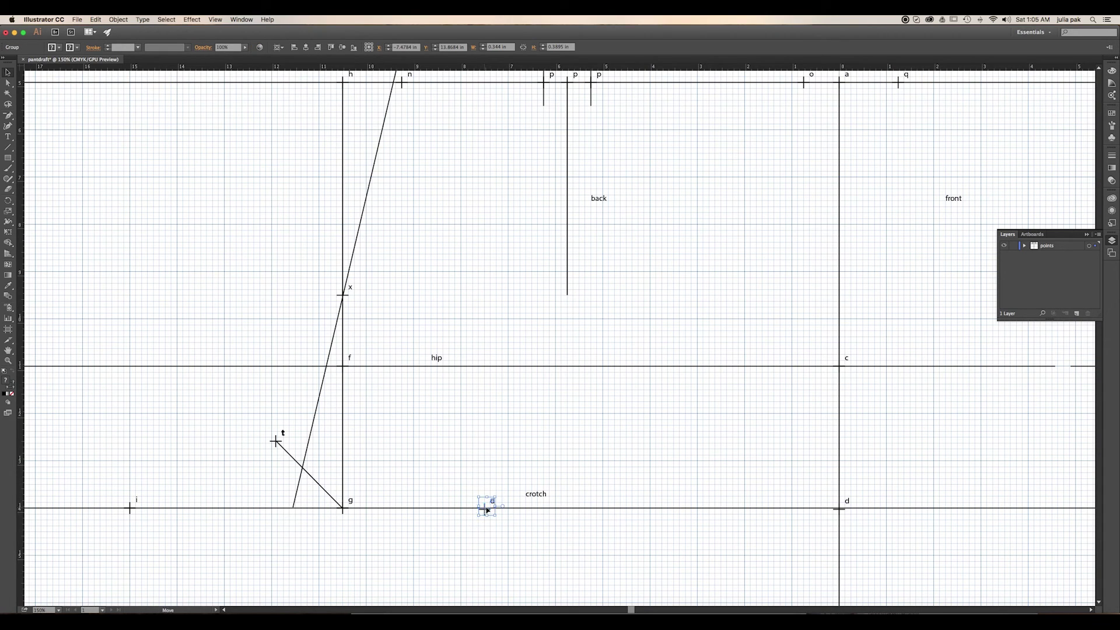
pyautogui.click(467, 482)
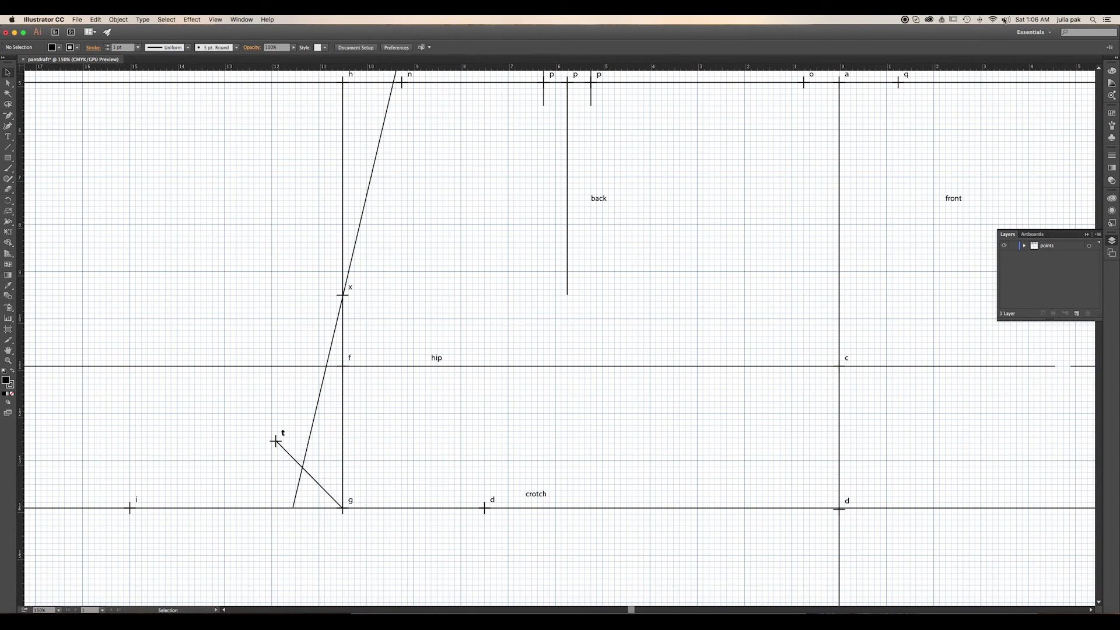
pyautogui.click(905, 20)
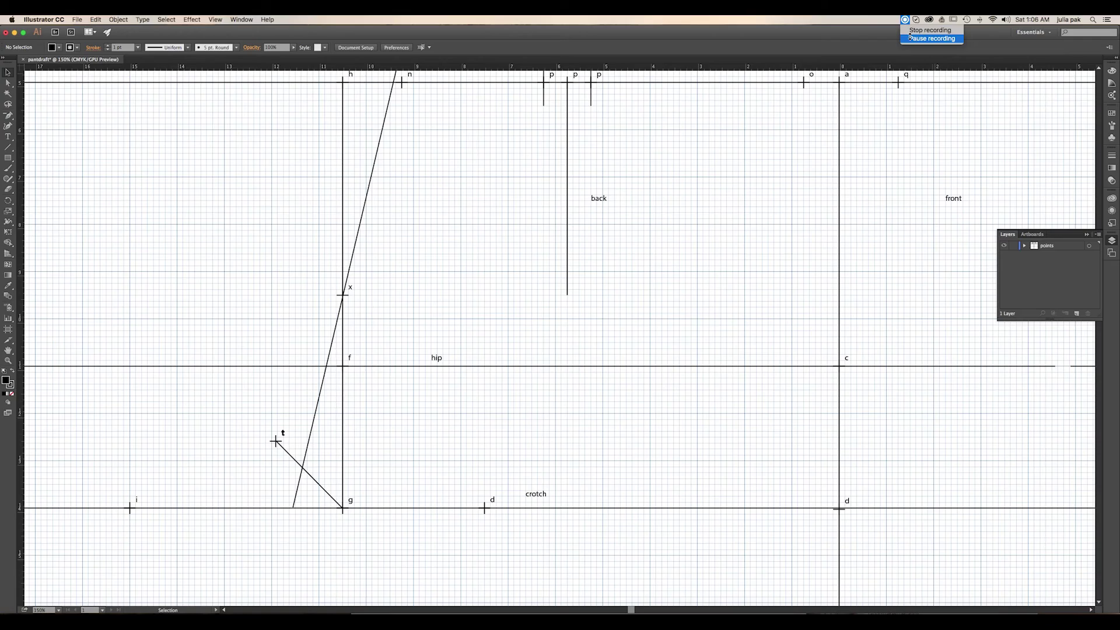
pyautogui.click(910, 37)
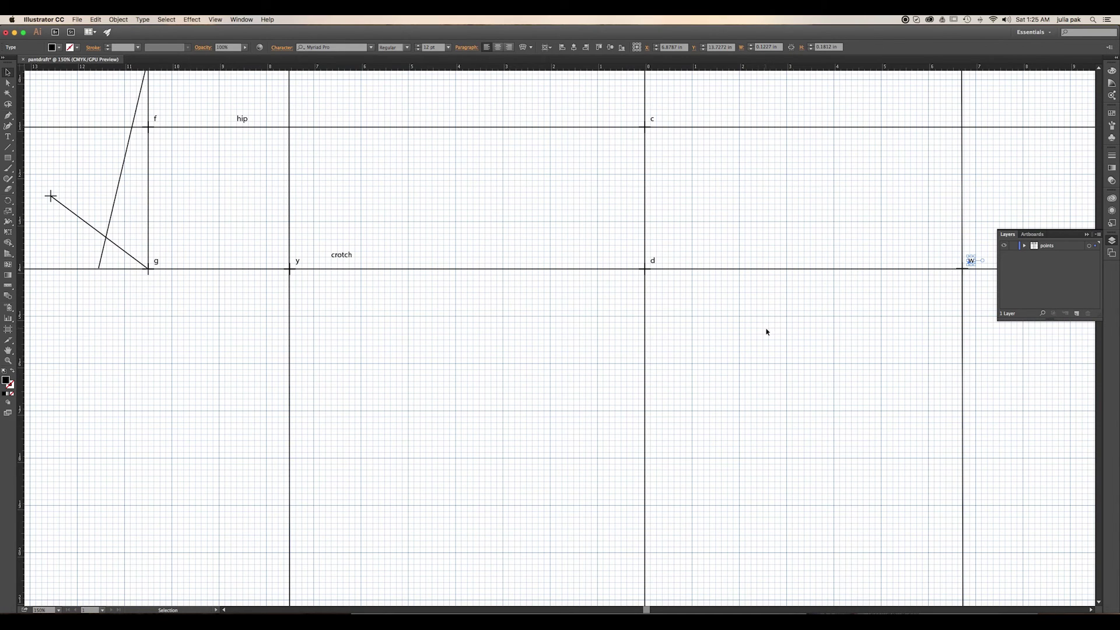
# Look over the front and back of the draft from the waist to below the crotch line, including the vertical lines through y and w.
pyautogui.moveTo(790, 356); pyautogui.dragTo(575, 406)
pyautogui.hscroll(2, 612, 398)
pyautogui.scroll(4, 613, 398)
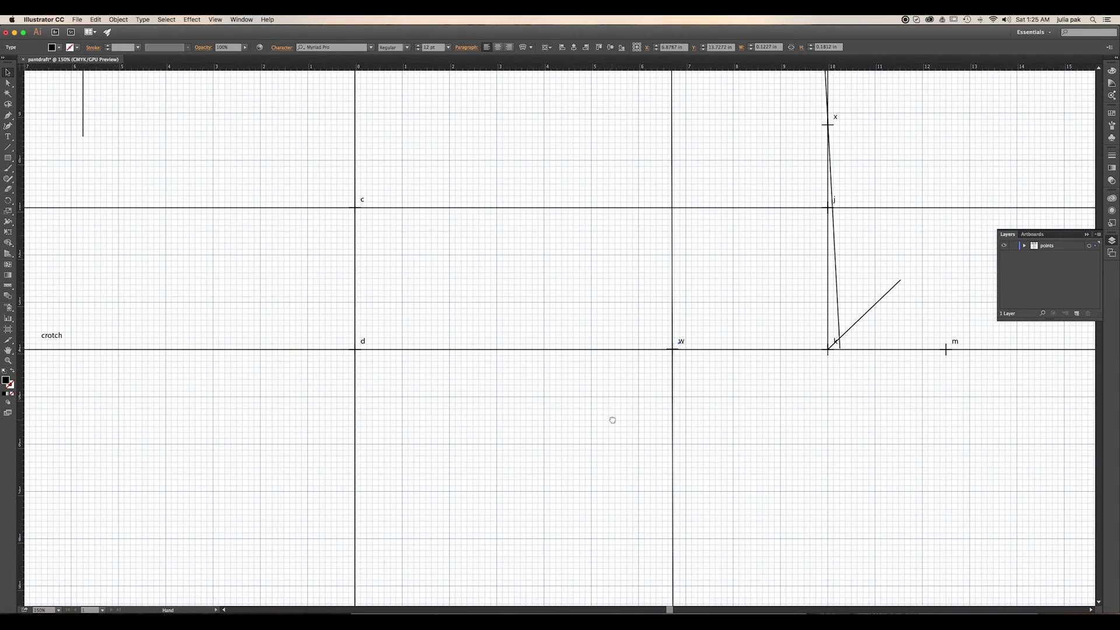
pyautogui.scroll(5, 638, 473)
pyautogui.hscroll(-3, 638, 473)
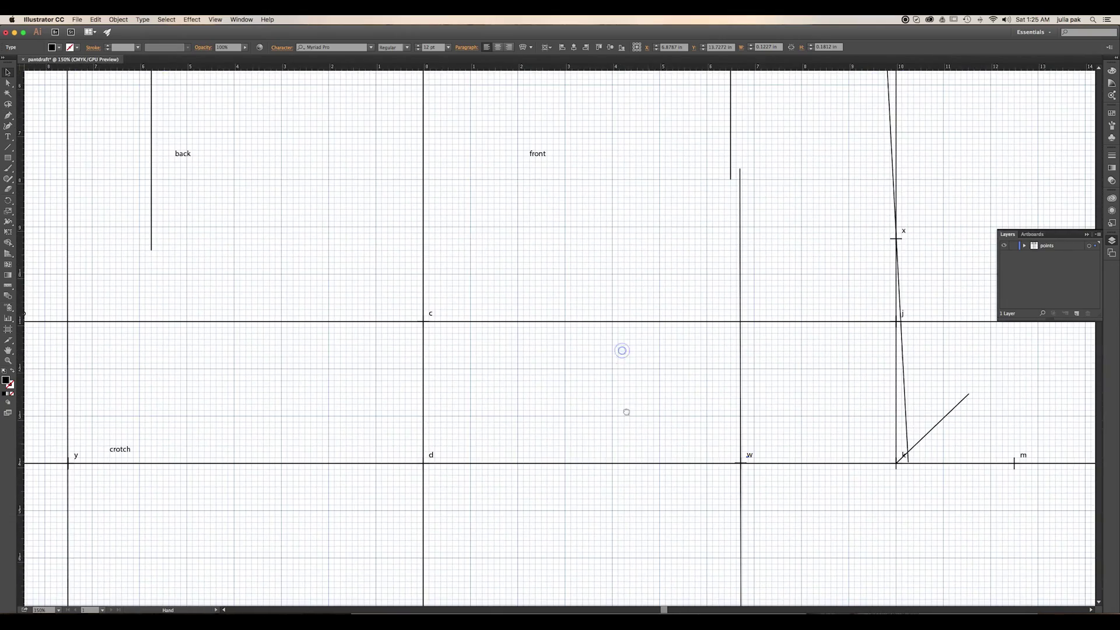
pyautogui.scroll(5, 626, 412)
pyautogui.hscroll(-7, 626, 412)
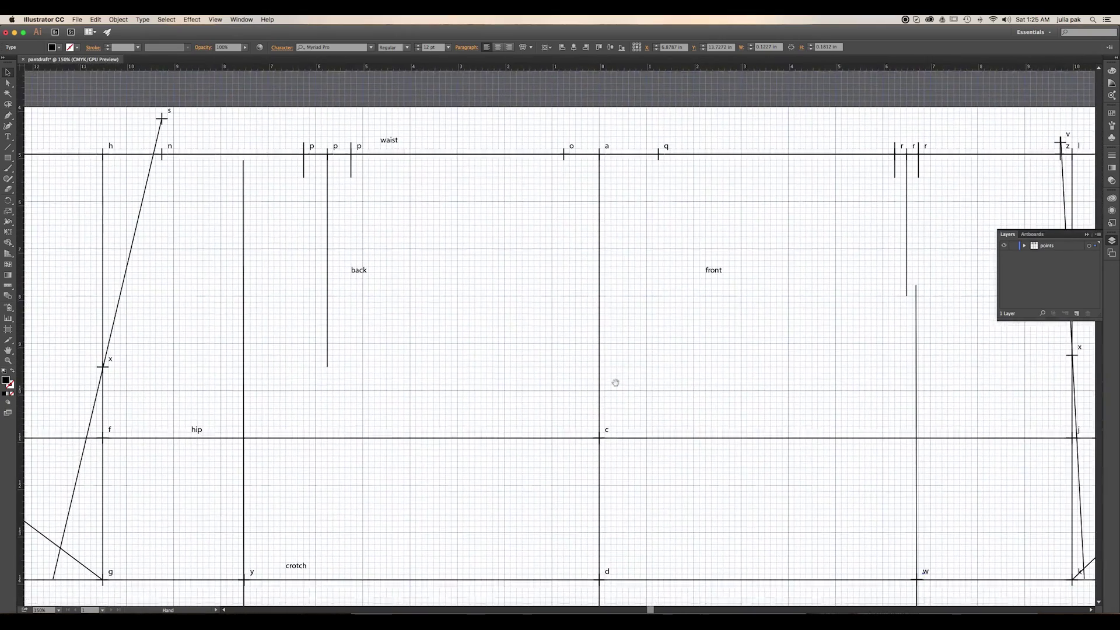
pyautogui.hscroll(-6, 608, 383)
pyautogui.hscroll(6, 625, 340)
pyautogui.scroll(-3, 626, 340)
pyautogui.scroll(-4, 600, 306)
pyautogui.hscroll(-5, 708, 300)
pyautogui.hscroll(5, 708, 300)
pyautogui.scroll(4, 605, 380)
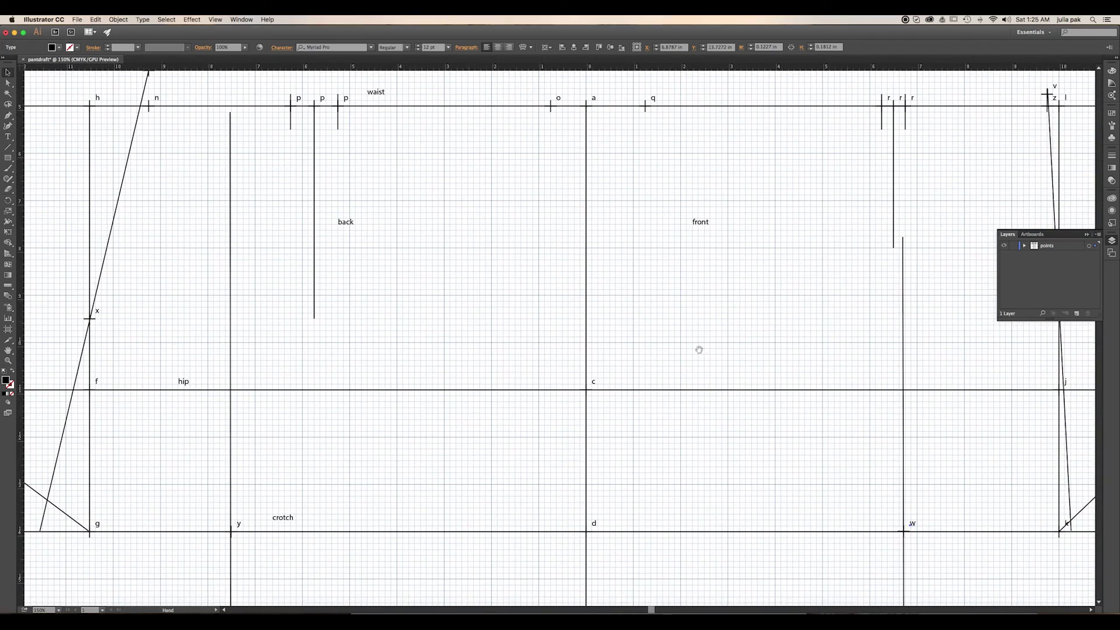
pyautogui.scroll(-12, 701, 351)
pyautogui.hscroll(-5, 700, 351)
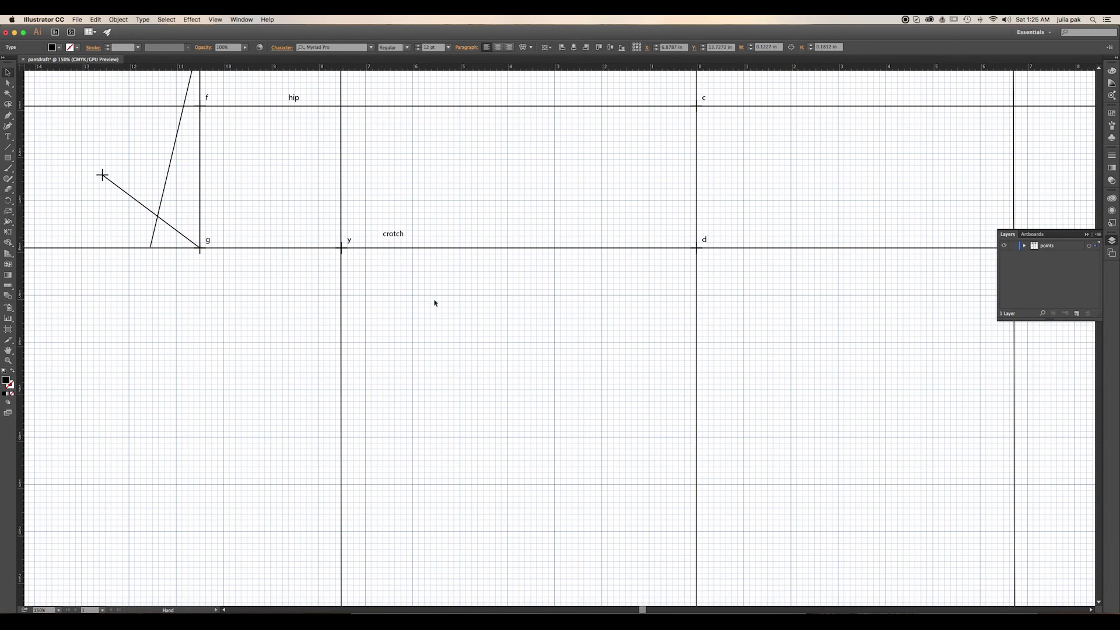
# Add the text label "grainline" below the crotch line and move it beside the vertical line through point y.
pyautogui.click(8, 137)
pyautogui.click(207, 399)
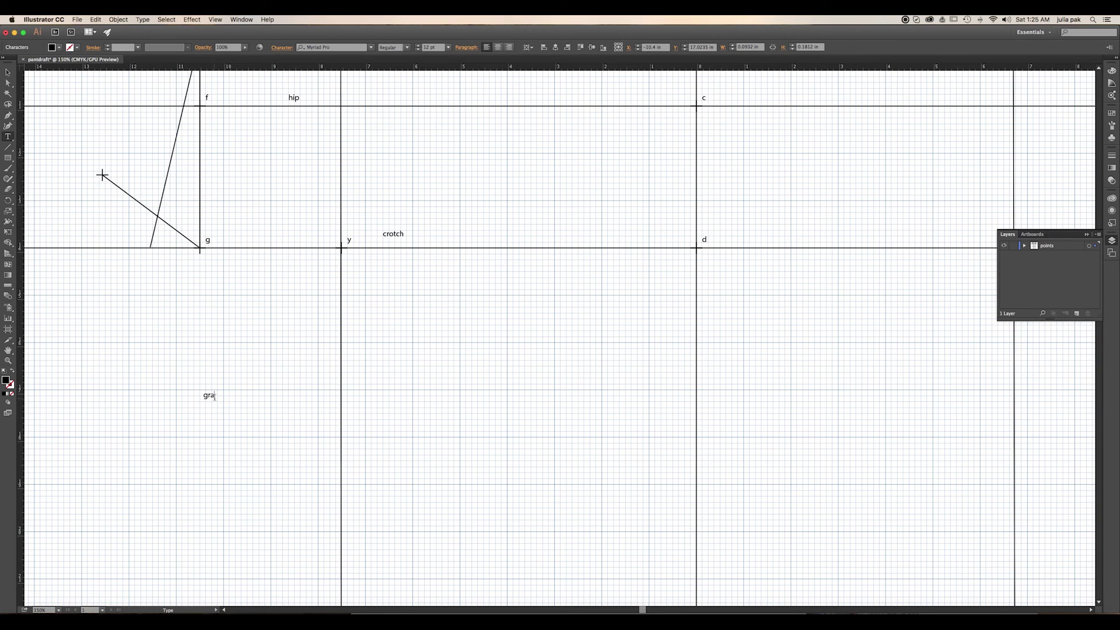
pyautogui.write('grainline')
pyautogui.click(8, 72)
pyautogui.moveTo(216, 398); pyautogui.dragTo(309, 395)
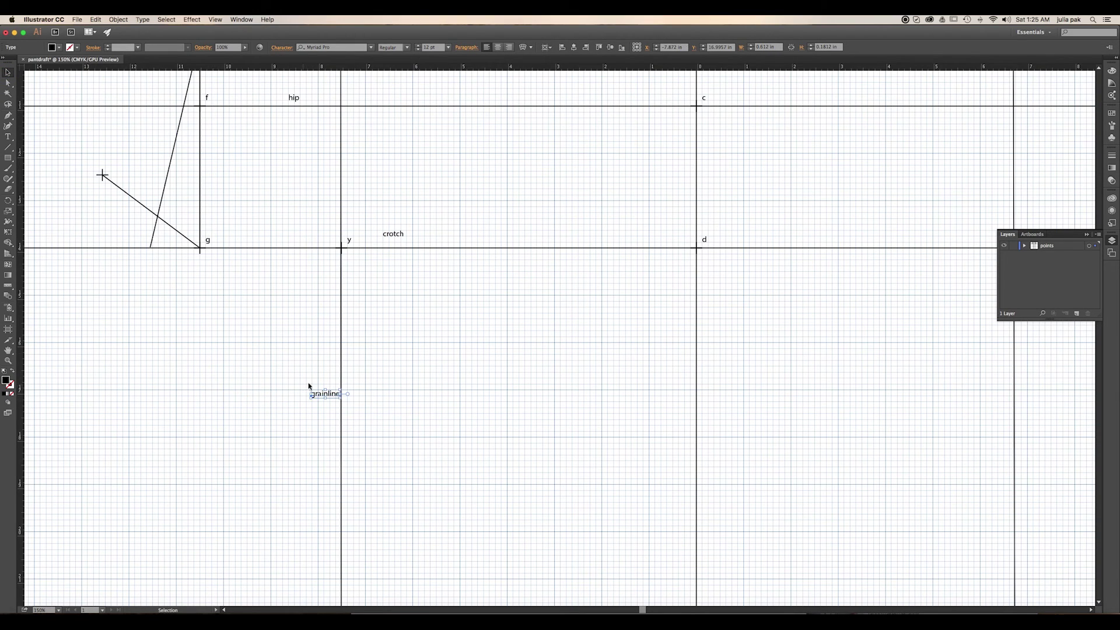
# Rotate the grainline label to read vertically upward and place it close along the back side of the line through y.
pyautogui.moveTo(307, 386); pyautogui.dragTo(318, 408)
pyautogui.doubleClick(316, 412)
pyautogui.moveTo(328, 392); pyautogui.dragTo(337, 401)
pyautogui.click(299, 374)
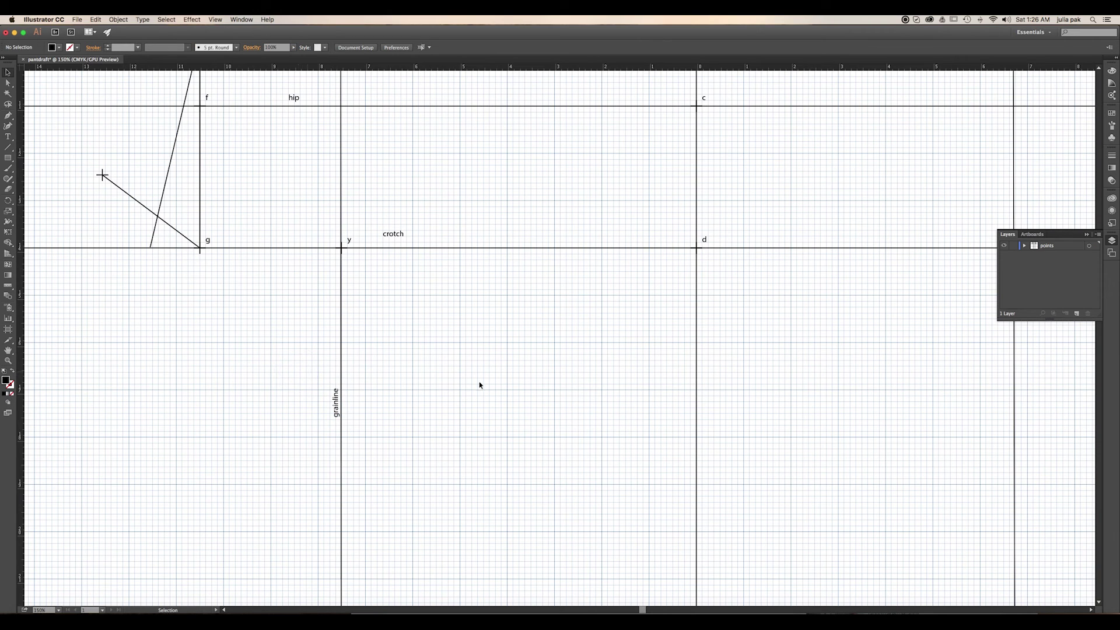
pyautogui.click(339, 401)
pyautogui.moveTo(341, 402); pyautogui.dragTo(341, 401)
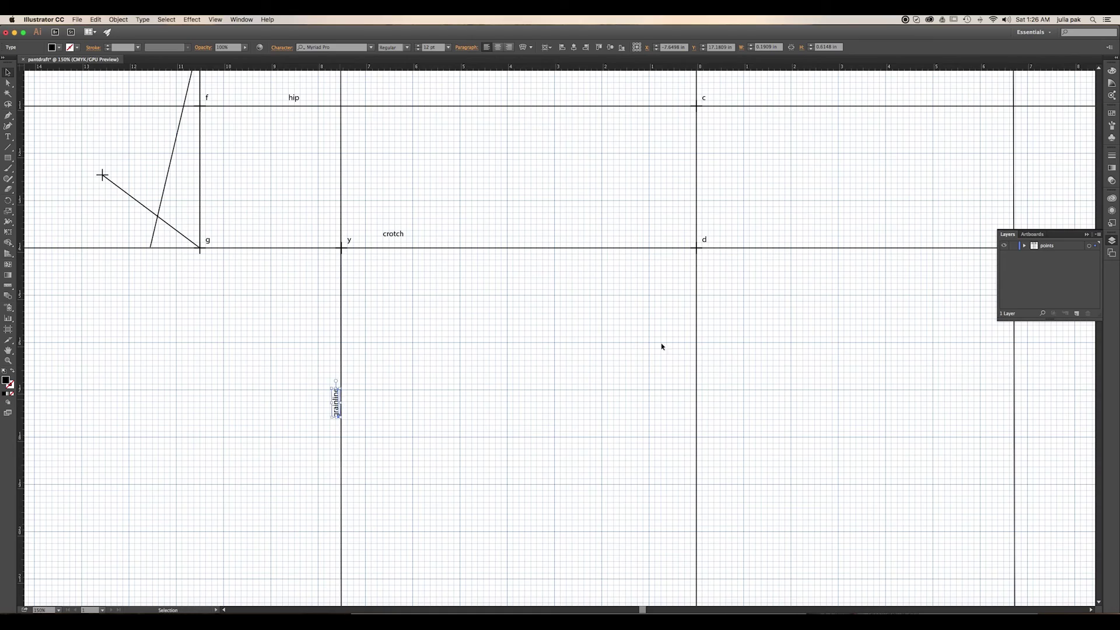
# Paste a copy of the vertical grainline label and place it along the front vertical line below point w.
pyautogui.moveTo(695, 375); pyautogui.dragTo(457, 418)
pyautogui.moveTo(689, 452); pyautogui.dragTo(760, 531)
pyautogui.moveTo(657, 401); pyautogui.dragTo(683, 445)
pyautogui.moveTo(823, 476); pyautogui.dragTo(668, 380)
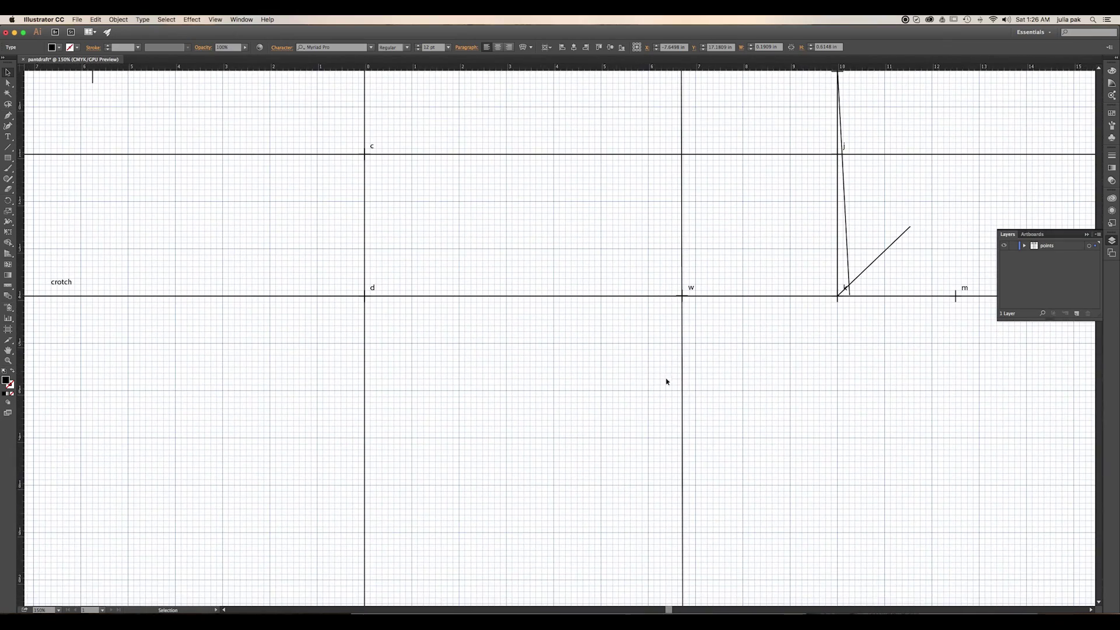
pyautogui.click(651, 392)
pyautogui.press('cmd+v')
pyautogui.moveTo(550, 336); pyautogui.dragTo(672, 408)
pyautogui.click(488, 382)
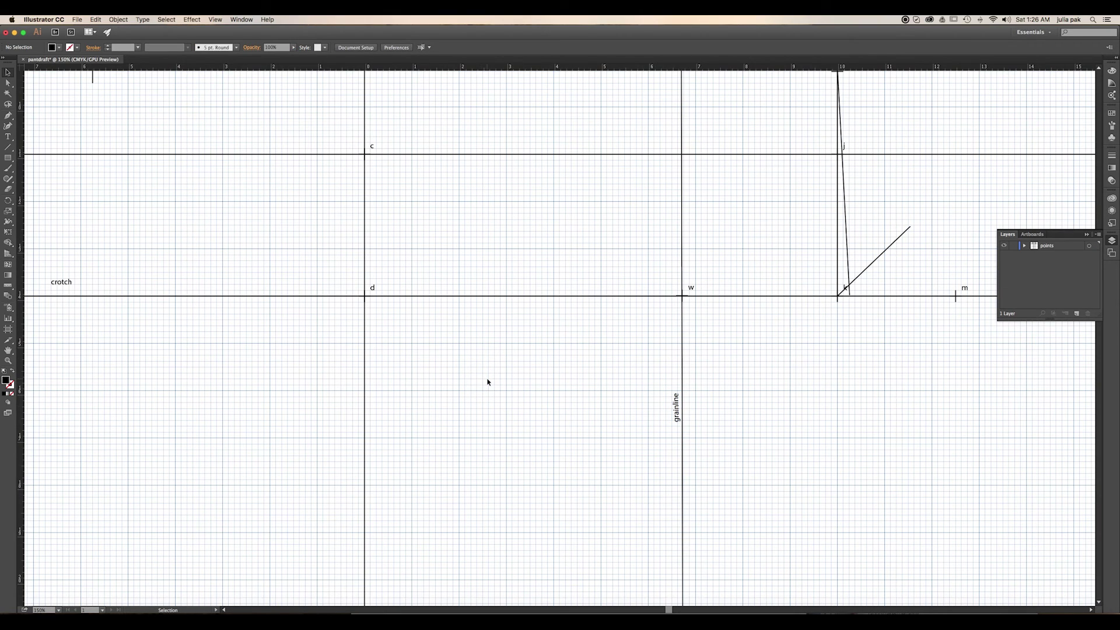
# Fine-tune the front grainline label's position so it sits slightly clear of the vertical line through w.
pyautogui.click(676, 404)
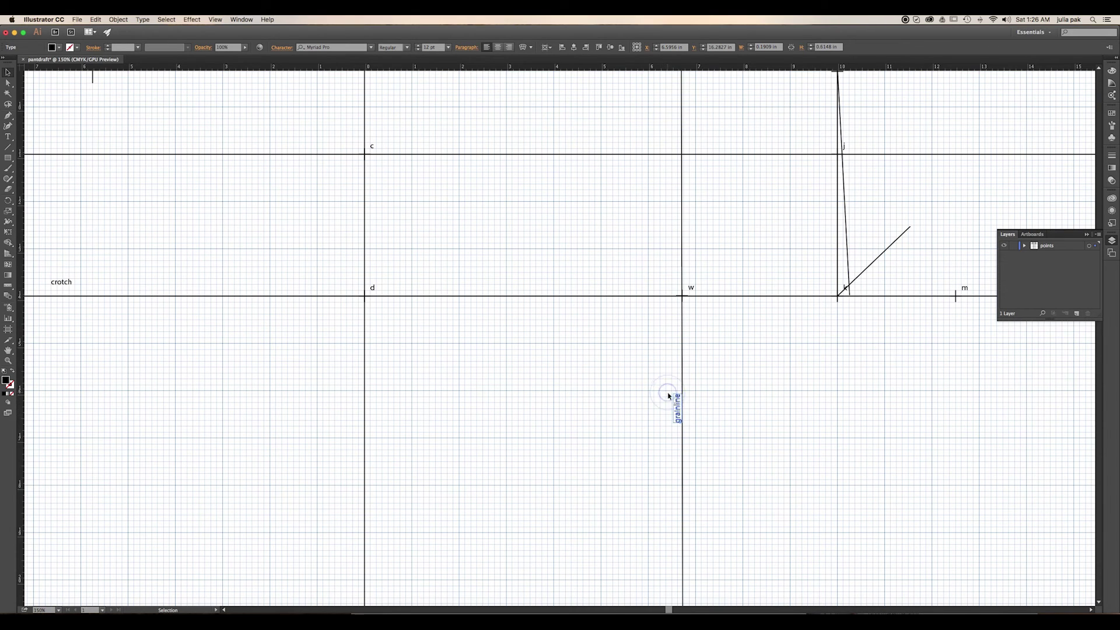
pyautogui.click(658, 394)
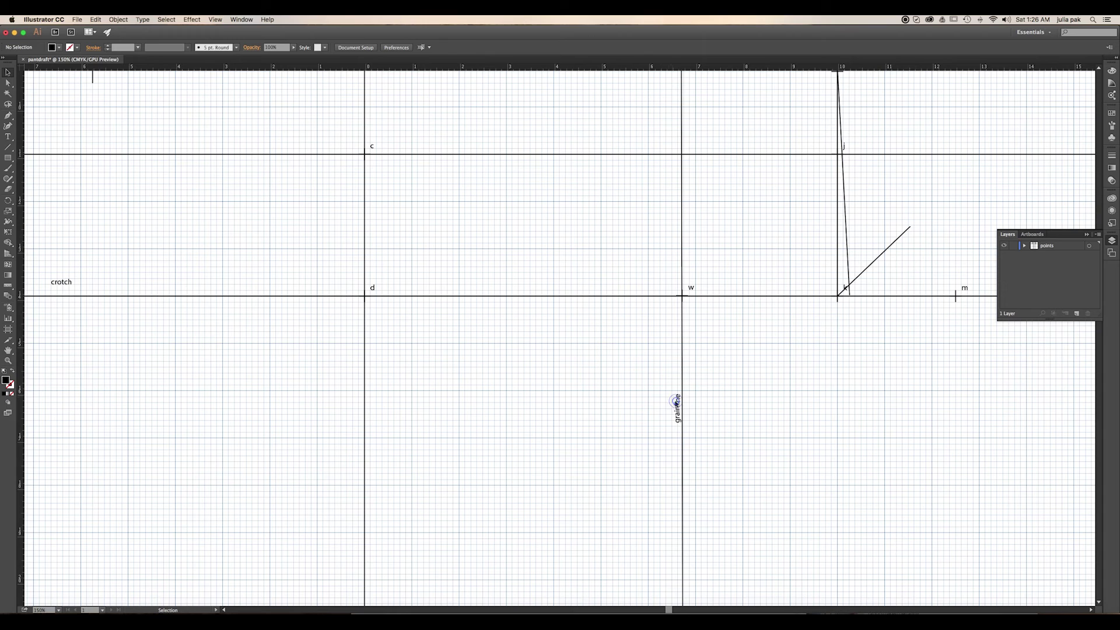
pyautogui.doubleClick(675, 402)
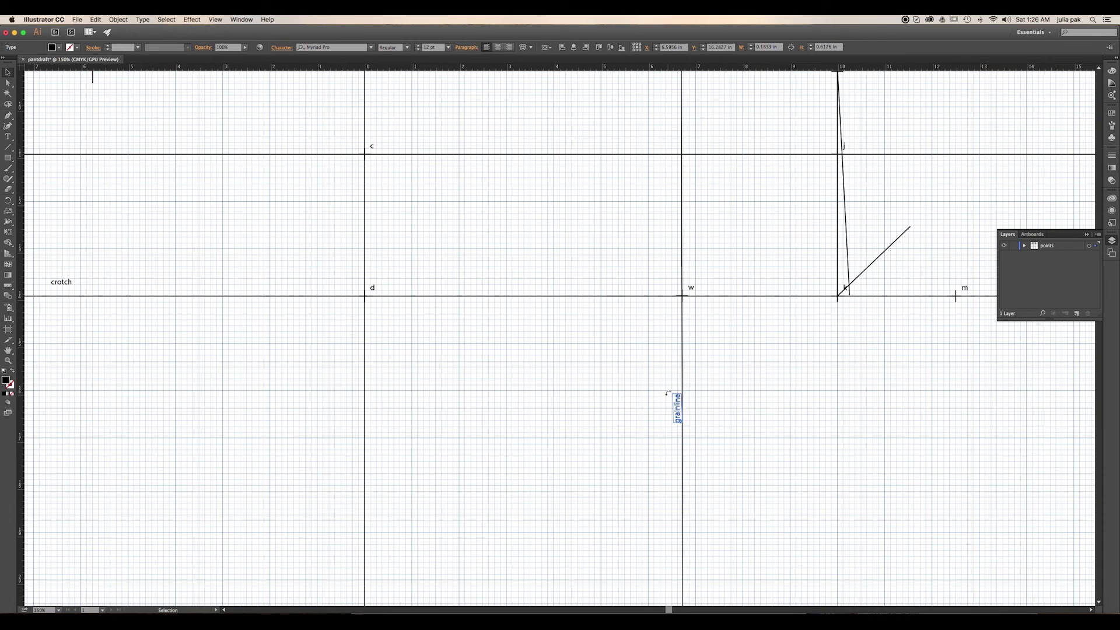
pyautogui.click(660, 393)
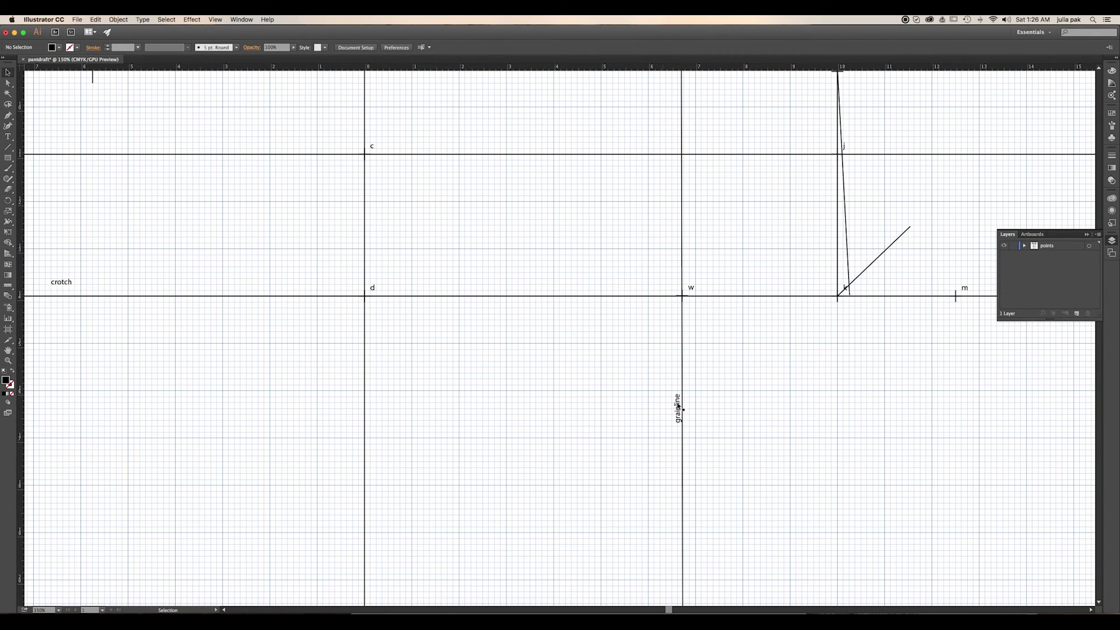
pyautogui.moveTo(677, 403); pyautogui.dragTo(676, 405)
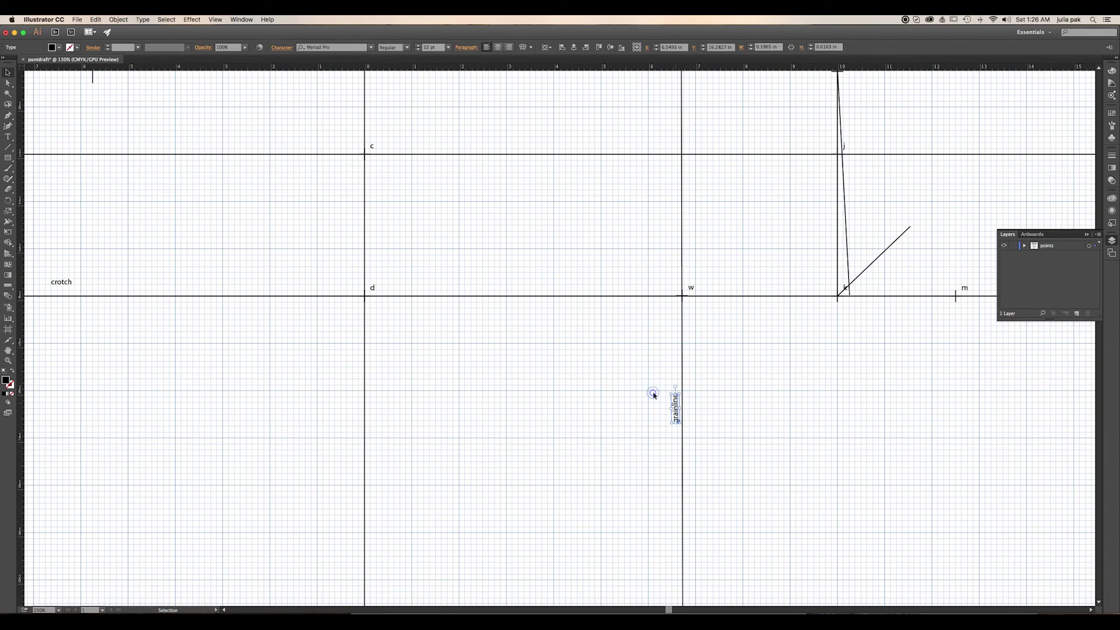
pyautogui.press('a')
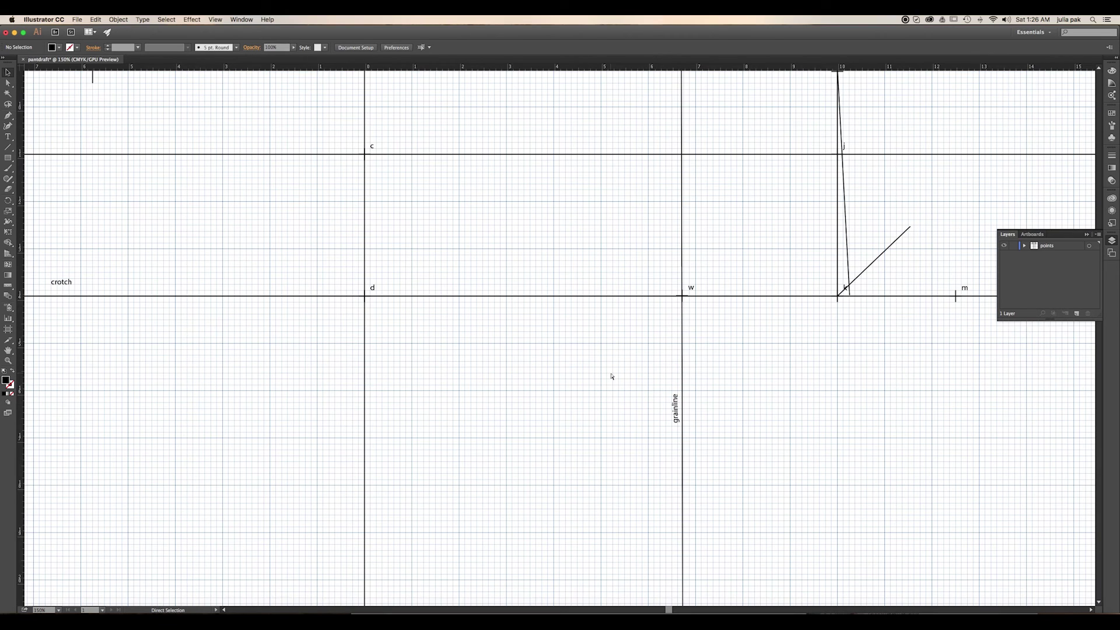
pyautogui.press('super+minus')
pyautogui.press('super+minus')
pyautogui.press('super+minus')
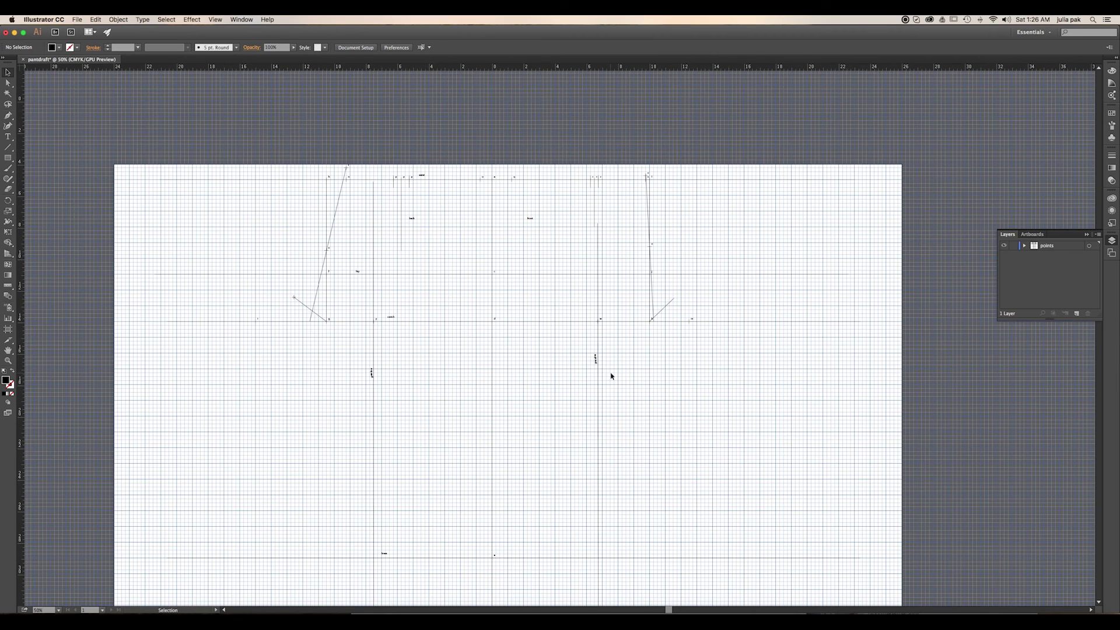
pyautogui.scroll(-5, 475, 448)
pyautogui.hscroll(-2, 475, 448)
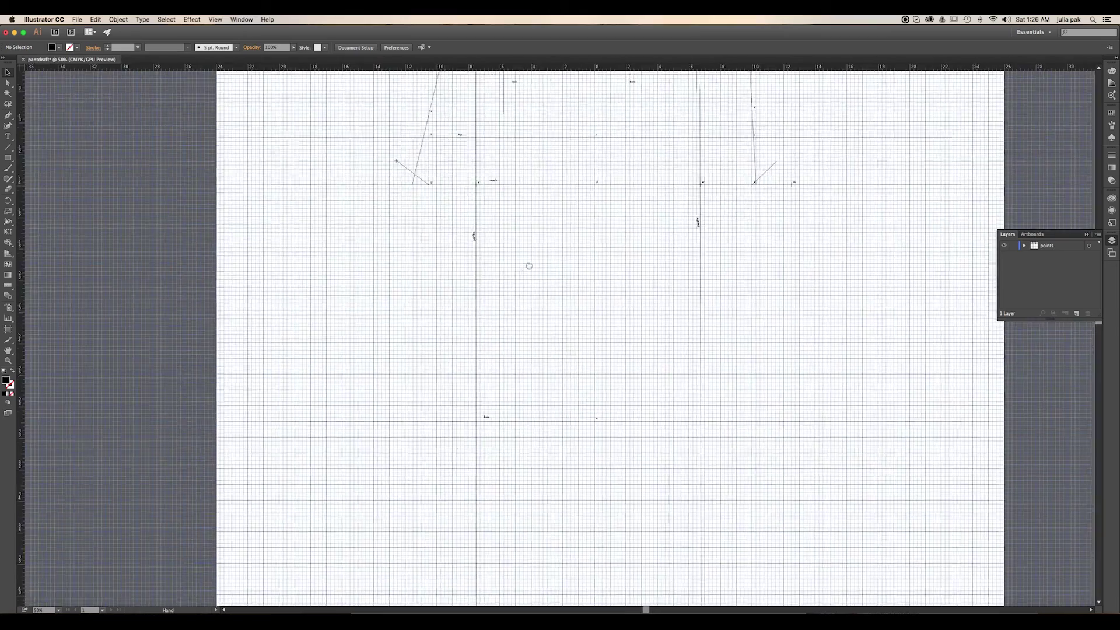
pyautogui.hscroll(2, 533, 428)
pyautogui.hscroll(-3, 592, 277)
pyautogui.hscroll(4, 555, 249)
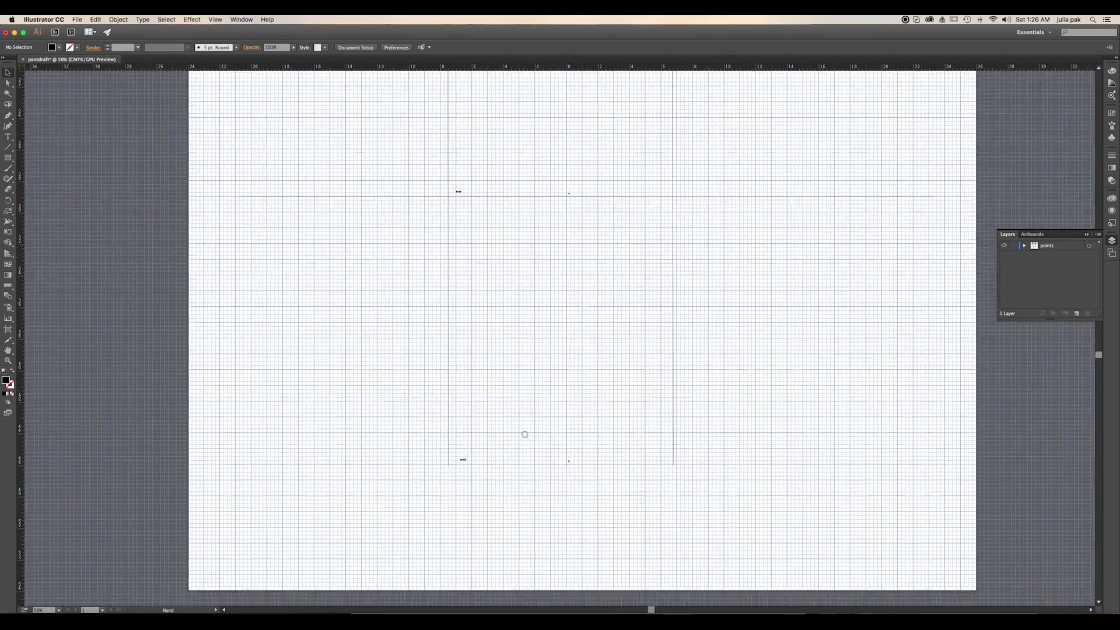
pyautogui.scroll(4, 538, 503)
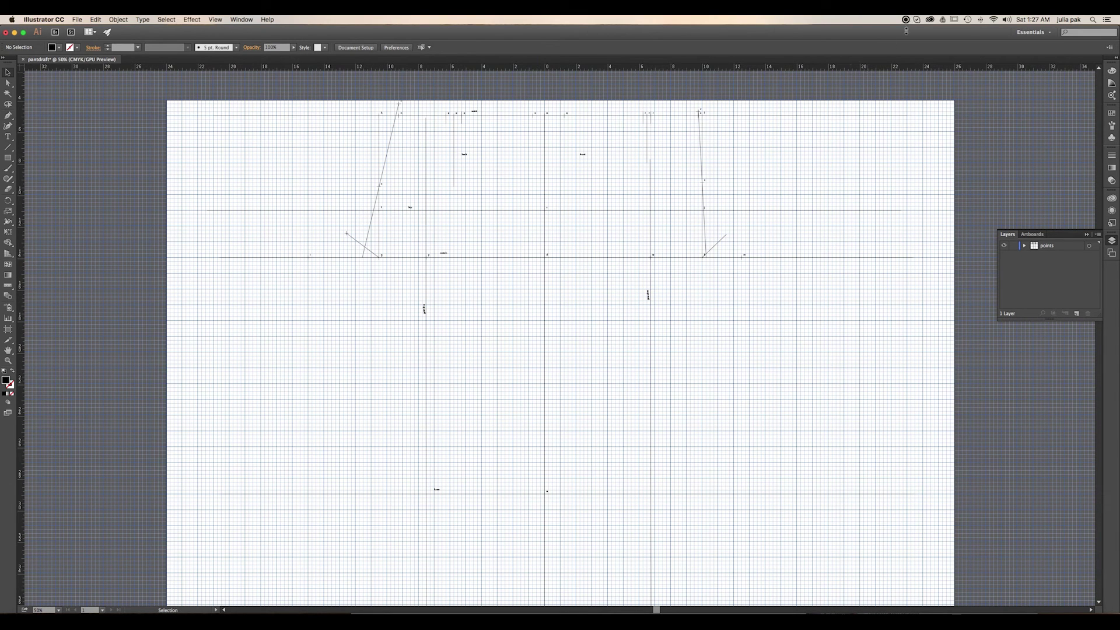
pyautogui.click(907, 20)
pyautogui.click(905, 39)
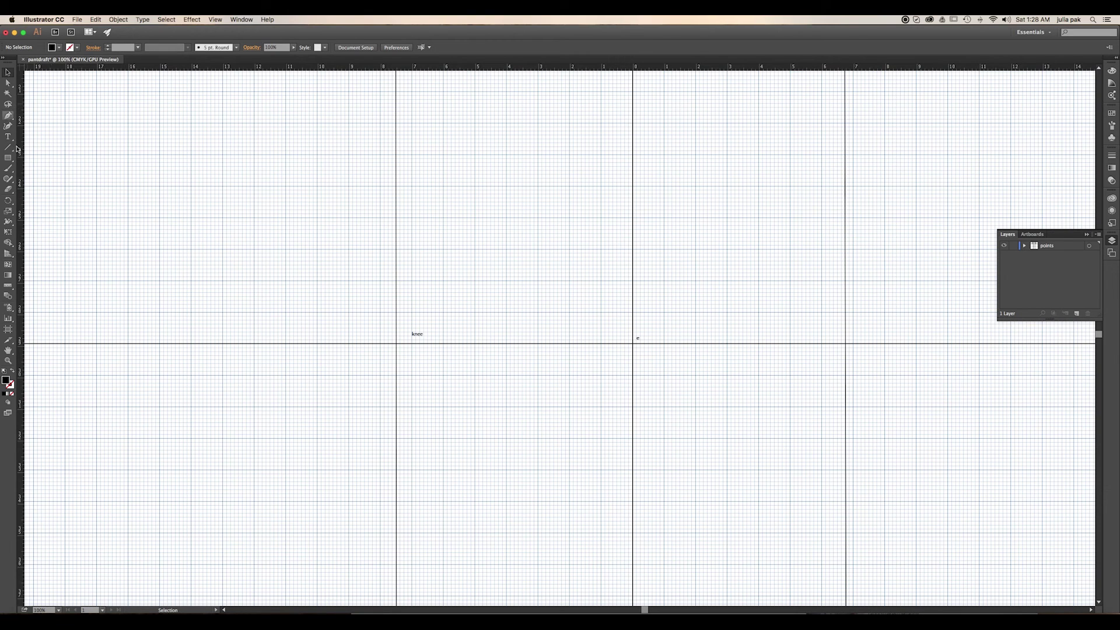
# Draw a filled dot about 0.125 in wide and centre it where the back grainline crosses the knee line.
pyautogui.moveTo(12, 157); pyautogui.dragTo(28, 180)
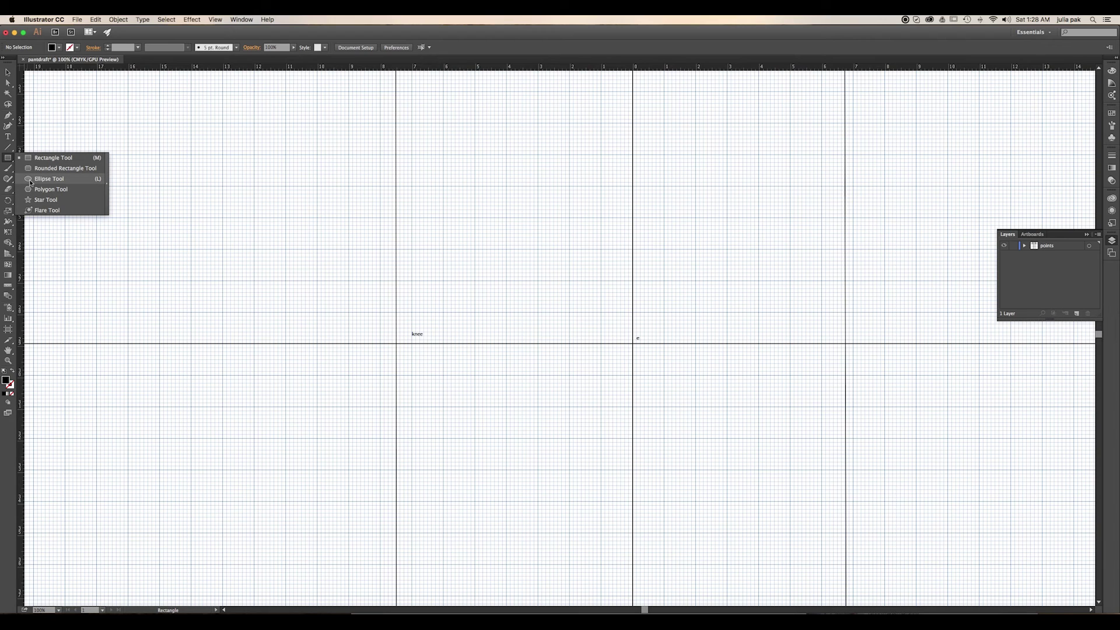
pyautogui.click(52, 178)
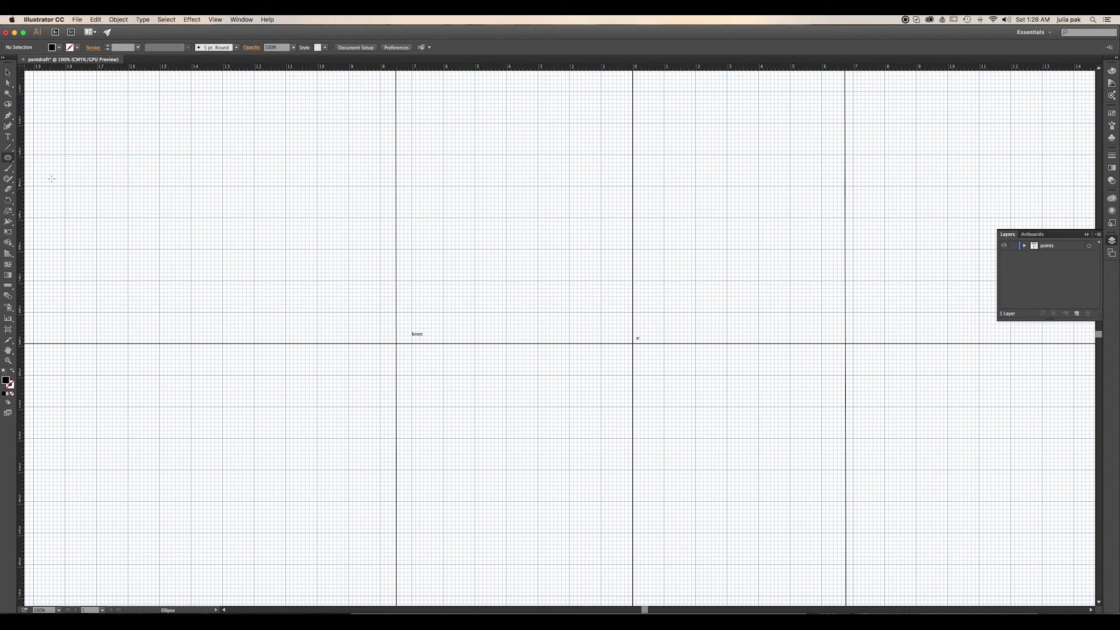
pyautogui.press('v')
pyautogui.press('super+equal')
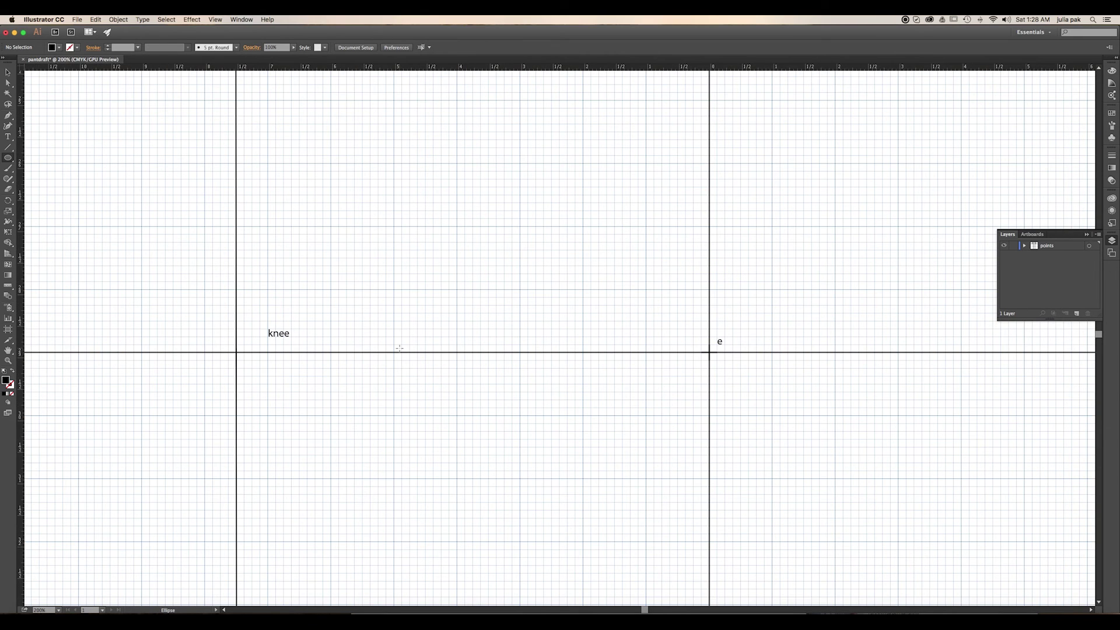
pyautogui.click(231, 349)
pyautogui.moveTo(232, 352); pyautogui.dragTo(235, 356)
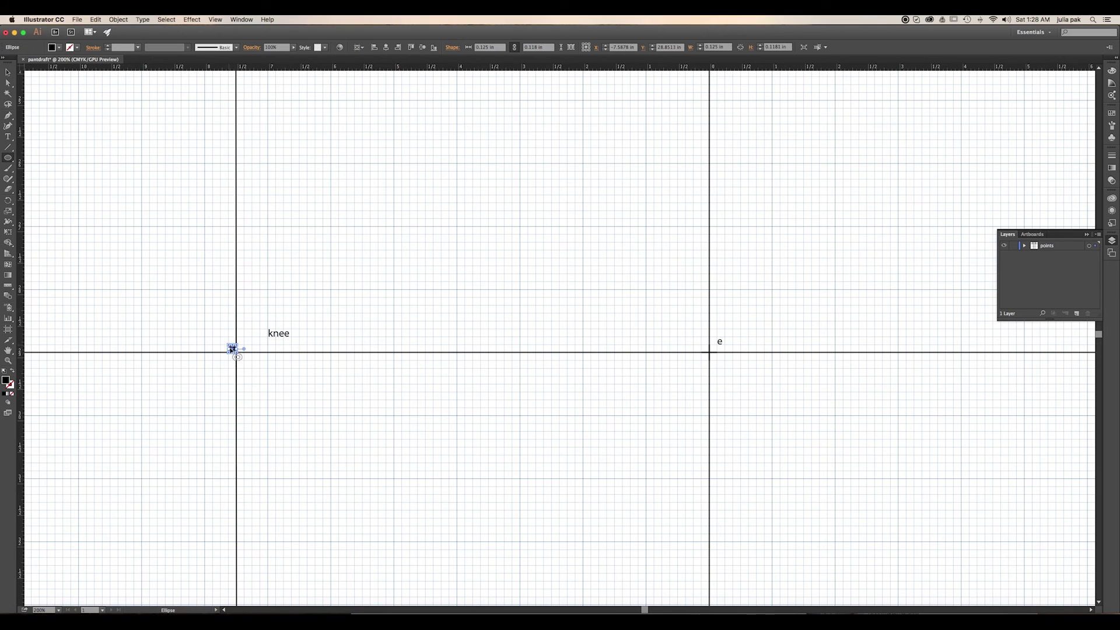
pyautogui.moveTo(234, 350); pyautogui.dragTo(235, 353)
pyautogui.click(7, 73)
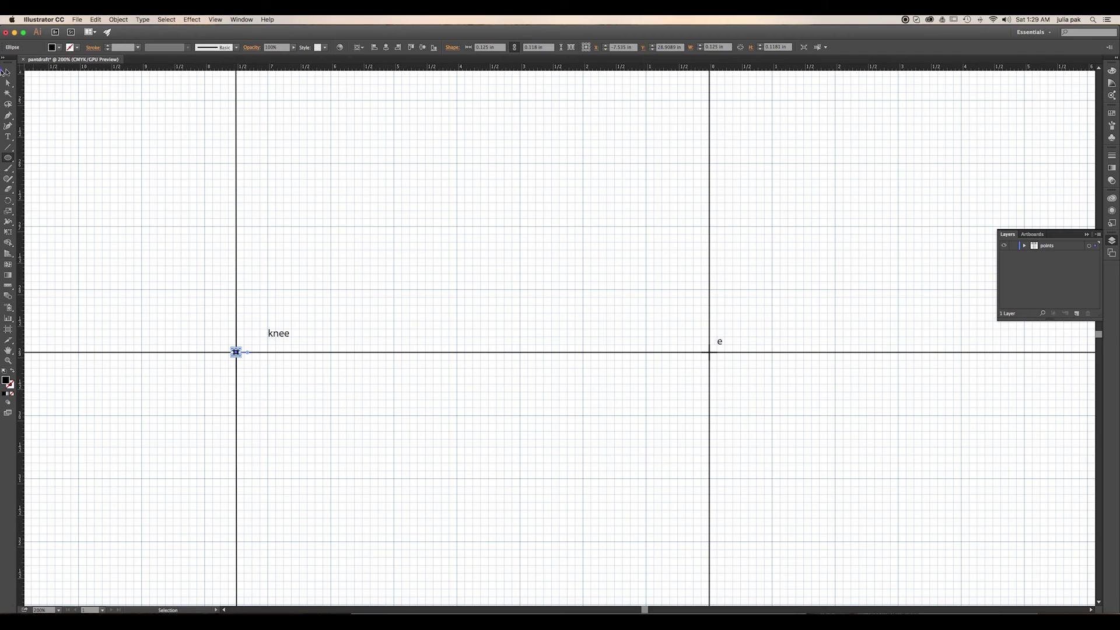
# Copy the dot 5 in horizontally along the knee line toward point e.
pyautogui.click(236, 351)
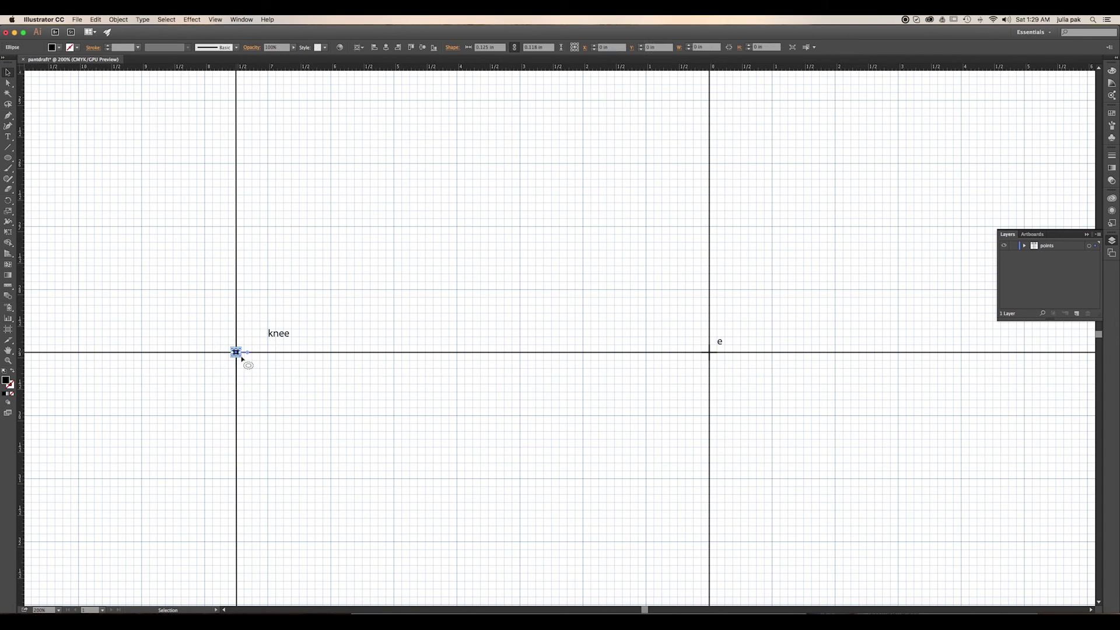
pyautogui.press('Return')
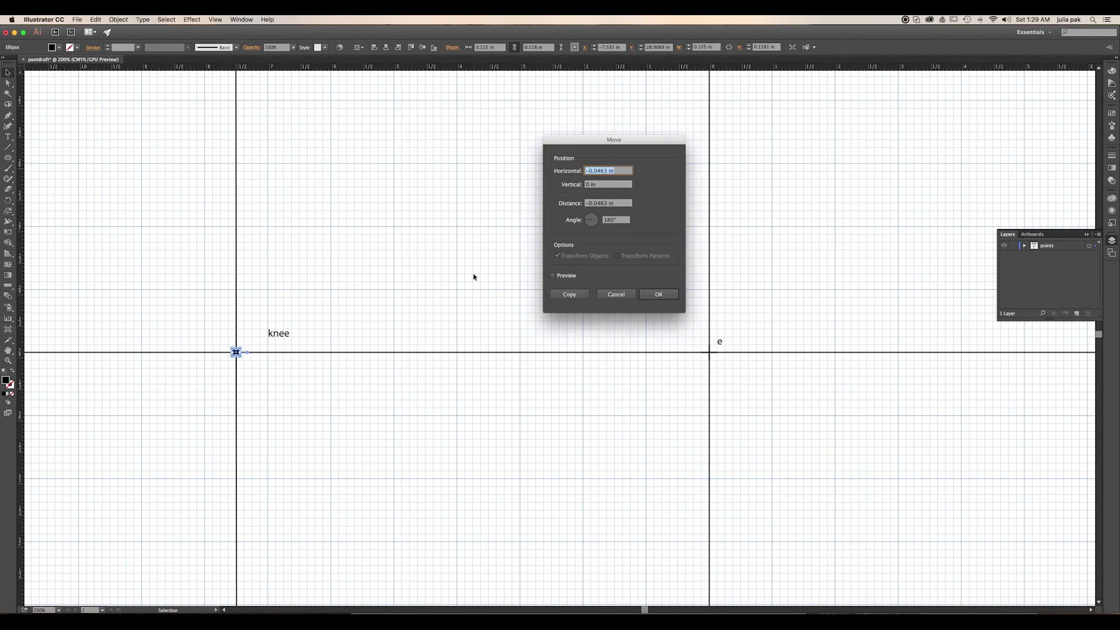
pyautogui.click(602, 171)
pyautogui.moveTo(607, 171); pyautogui.dragTo(586, 171)
pyautogui.write('5')
pyautogui.click(560, 295)
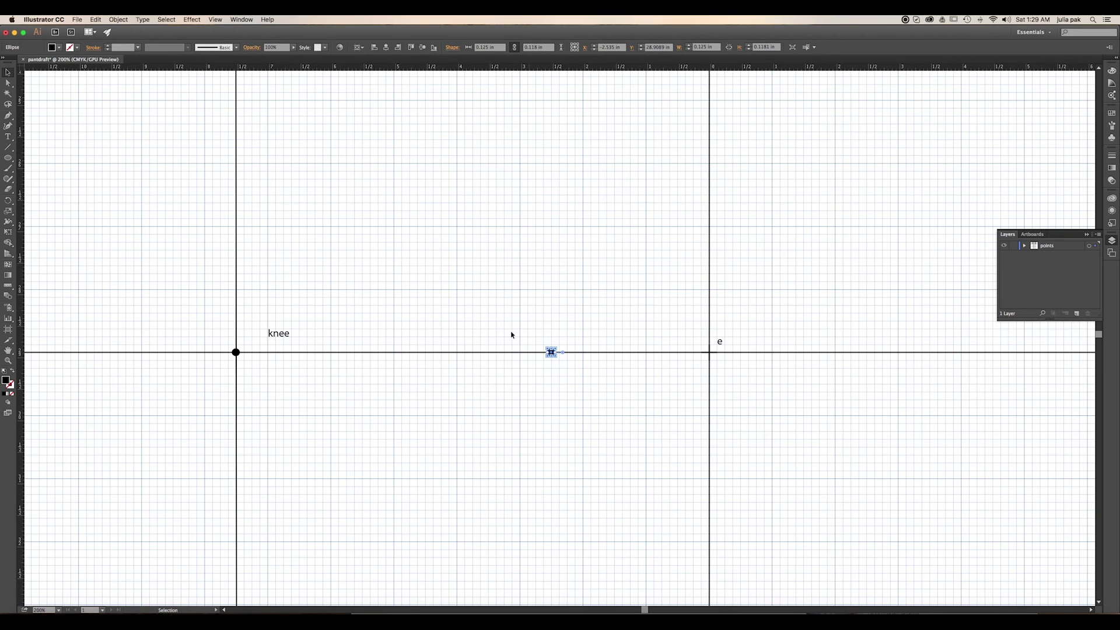
# Copy the back grainline dot 5 in along the knee line in the opposite direction, away from point e.
pyautogui.click(237, 353)
pyautogui.press('Return')
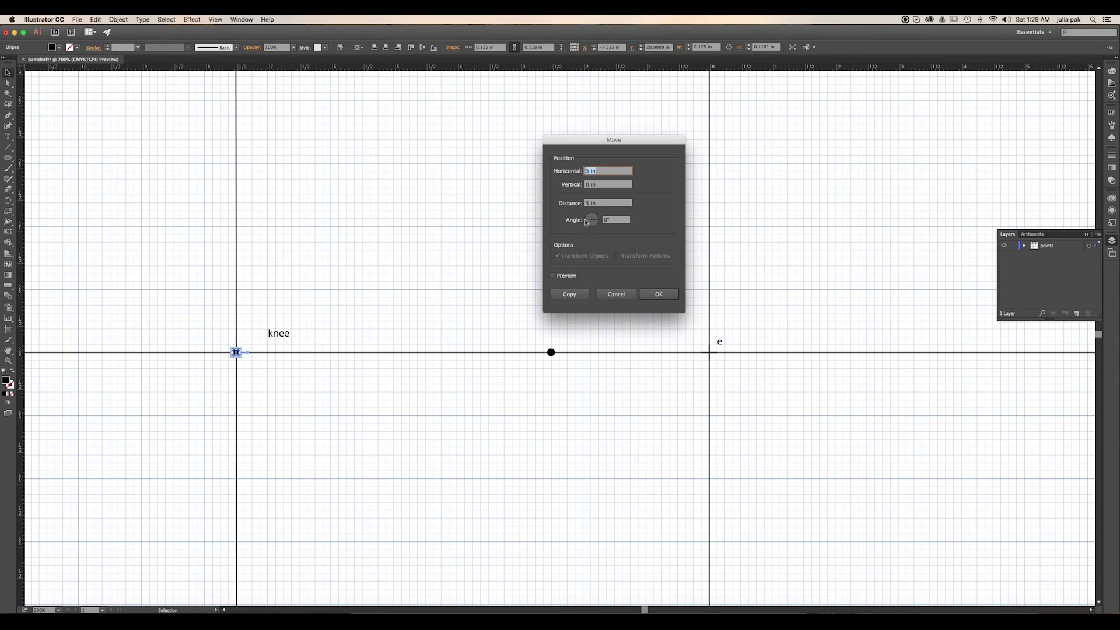
pyautogui.click(587, 221)
pyautogui.press('BackSpace')
pyautogui.write('0')
pyautogui.click(568, 294)
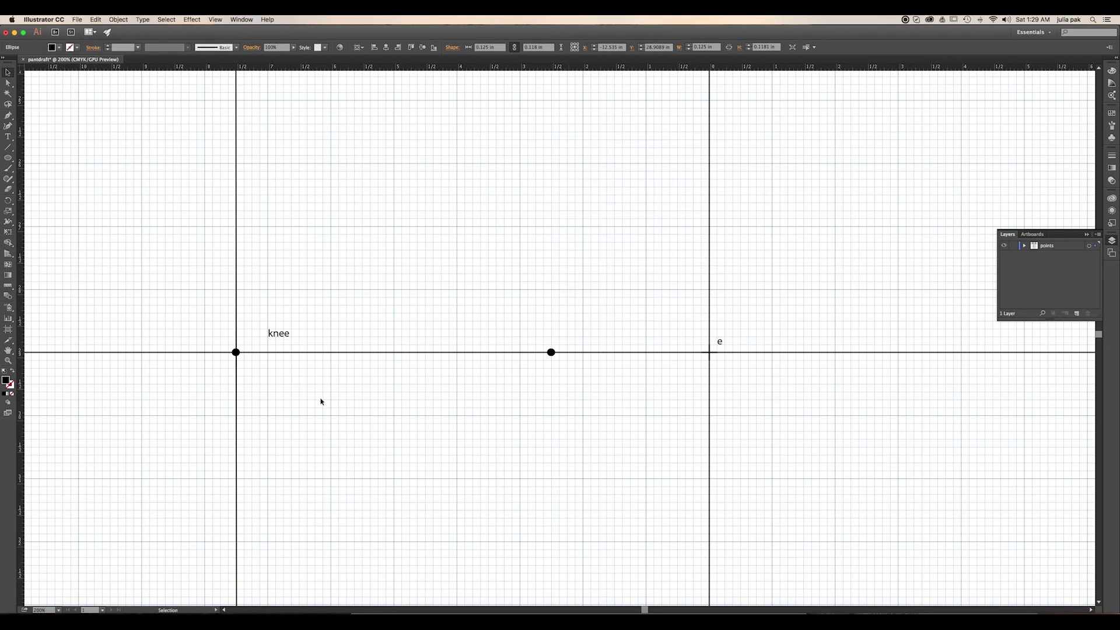
# Paste a copy of the dot between knee and e at the front grainline's knee-line crossing, enlarged to about 0.168 in wide.
pyautogui.moveTo(323, 447); pyautogui.dragTo(537, 418)
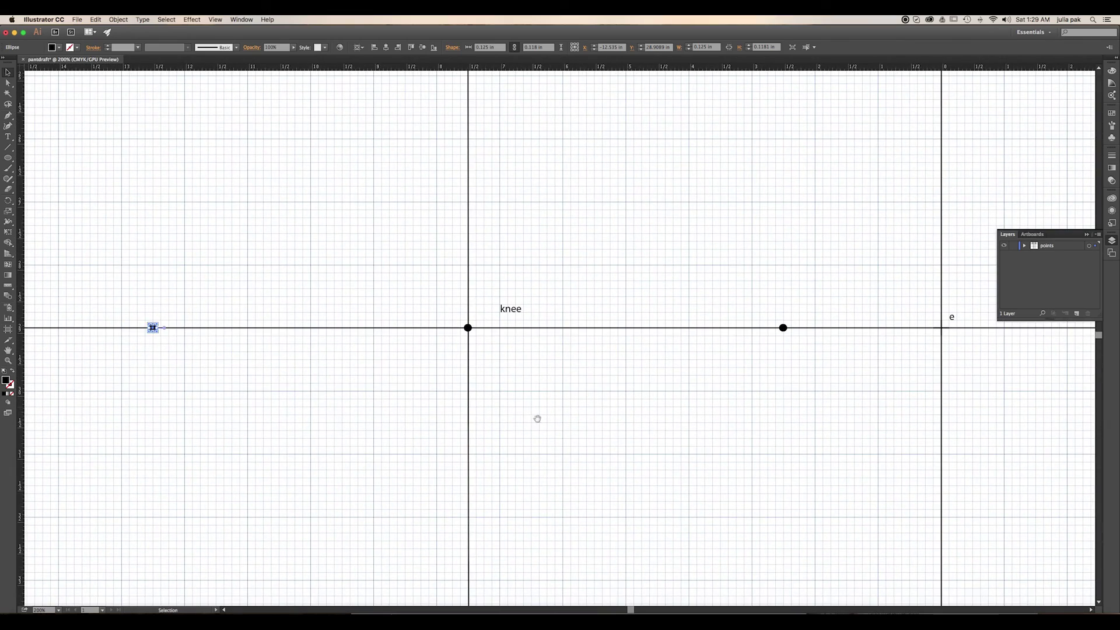
pyautogui.hscroll(5, 533, 418)
pyautogui.hscroll(10, 407, 421)
pyautogui.hscroll(3, 478, 414)
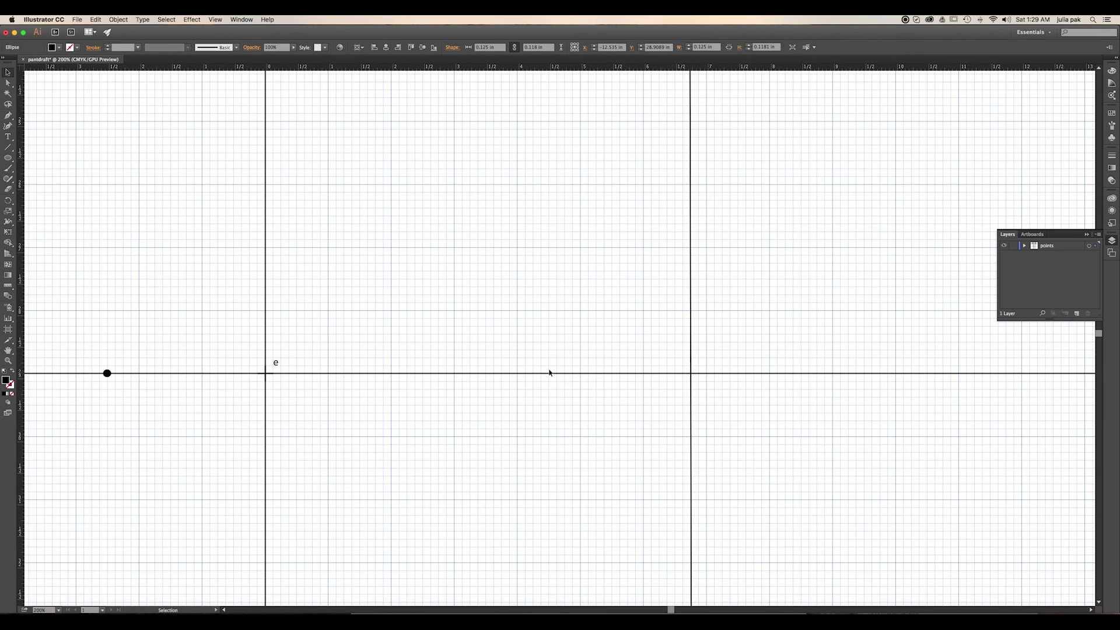
pyautogui.hscroll(-10, 236, 380)
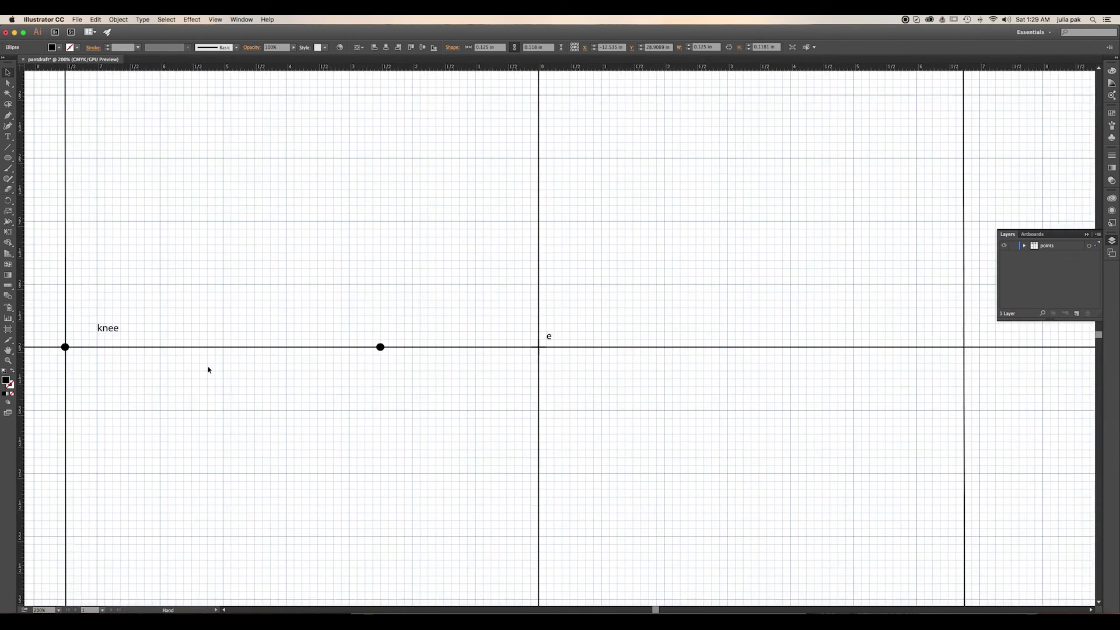
pyautogui.click(397, 348)
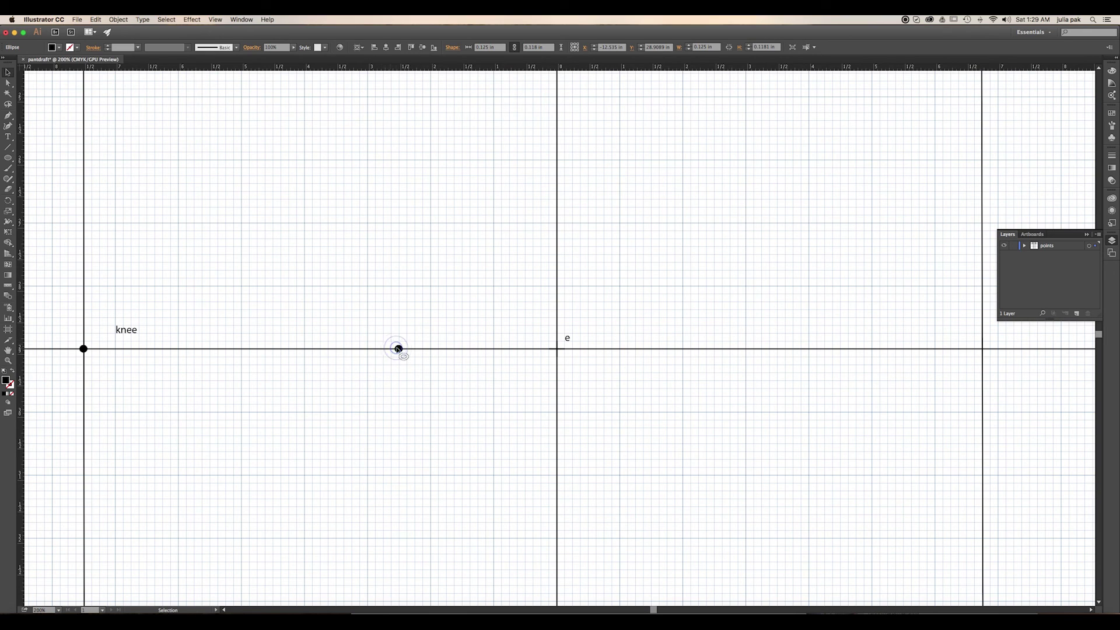
pyautogui.moveTo(401, 348); pyautogui.dragTo(399, 350)
pyautogui.press('a')
pyautogui.hscroll(5, 802, 373)
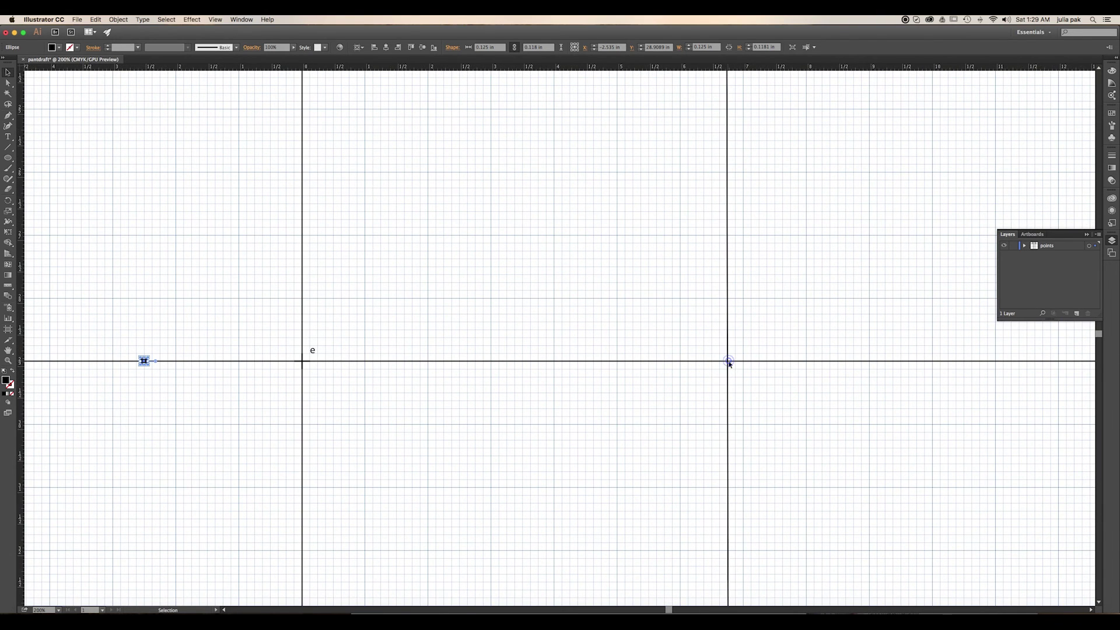
pyautogui.click(724, 360)
pyautogui.click(757, 366)
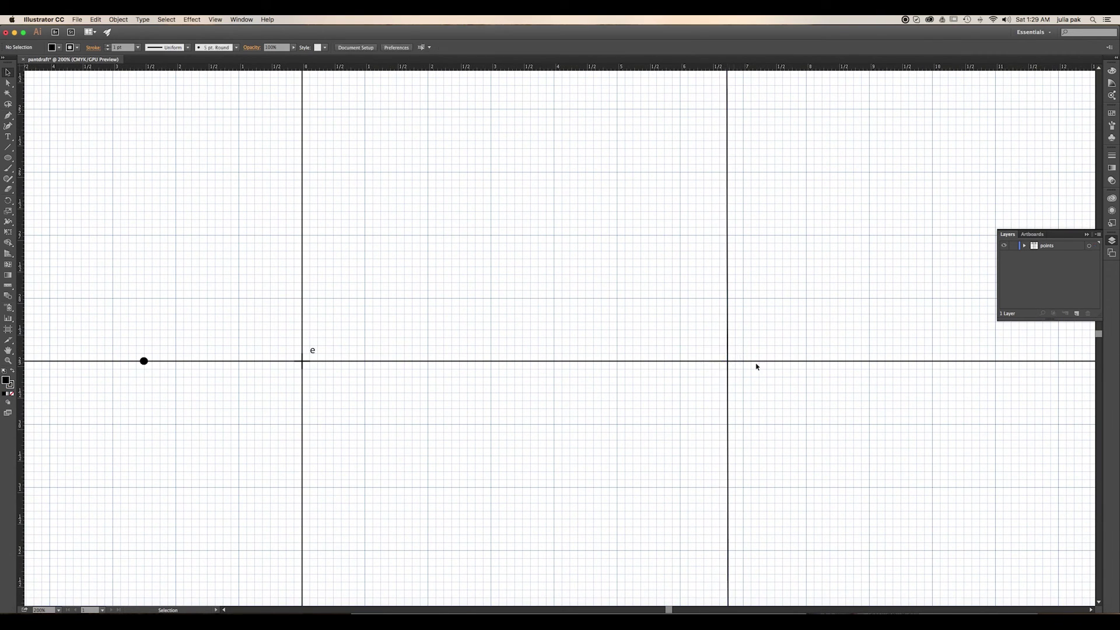
pyautogui.press('super+v')
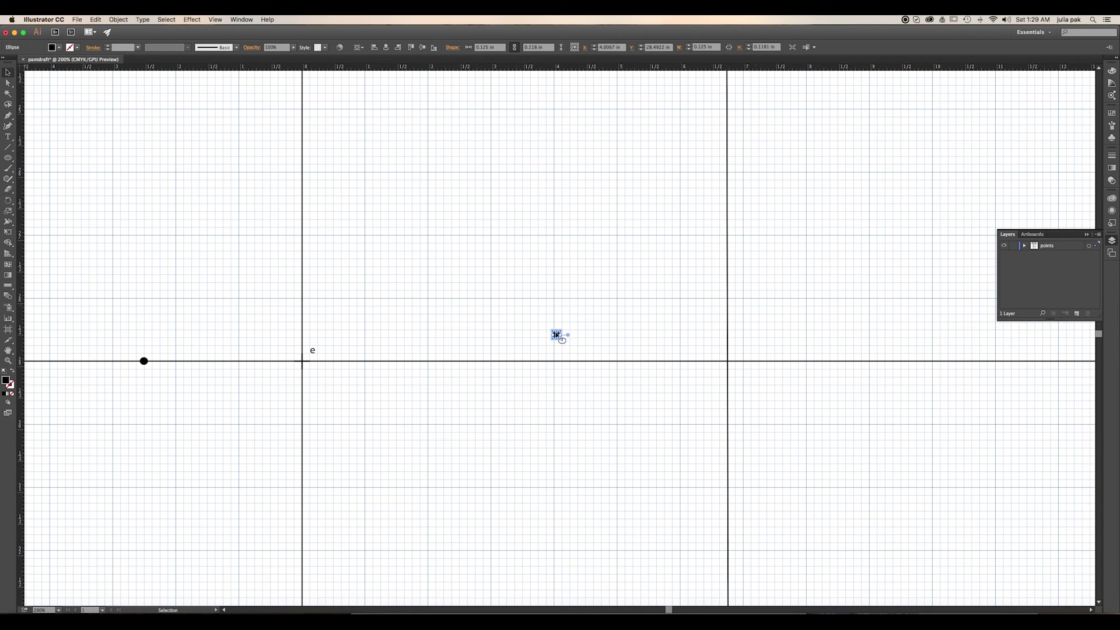
pyautogui.moveTo(556, 334); pyautogui.dragTo(729, 362)
pyautogui.click(692, 334)
pyautogui.click(729, 361)
# Copy the front grainline dot 4.5 in along the knee line toward point e.
pyautogui.press('Return')
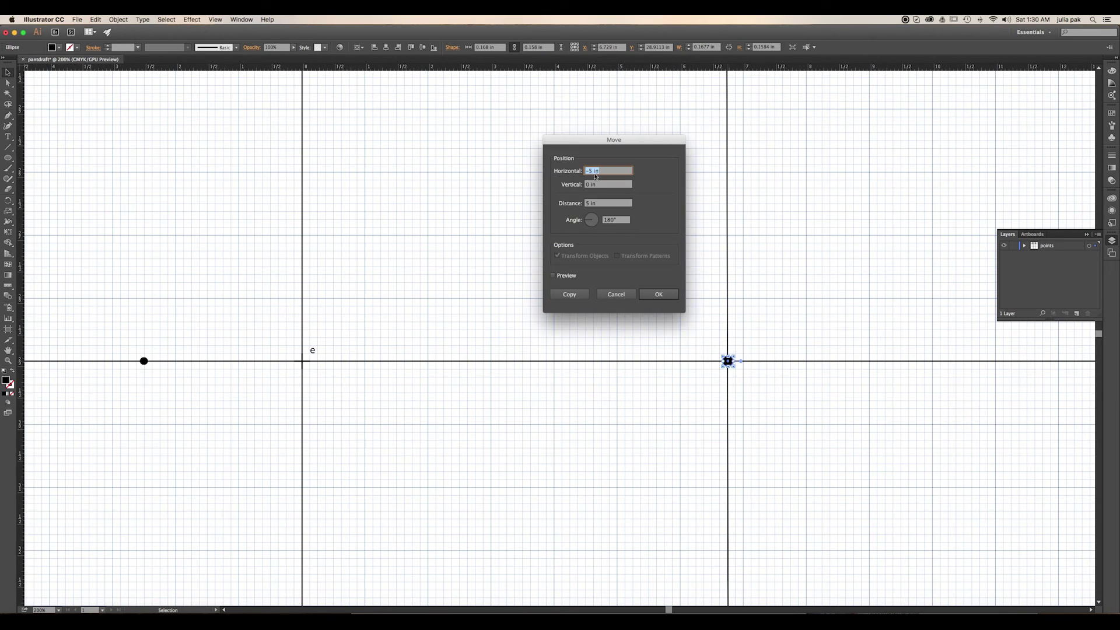
pyautogui.click(591, 170)
pyautogui.write('4.')
pyautogui.click(566, 295)
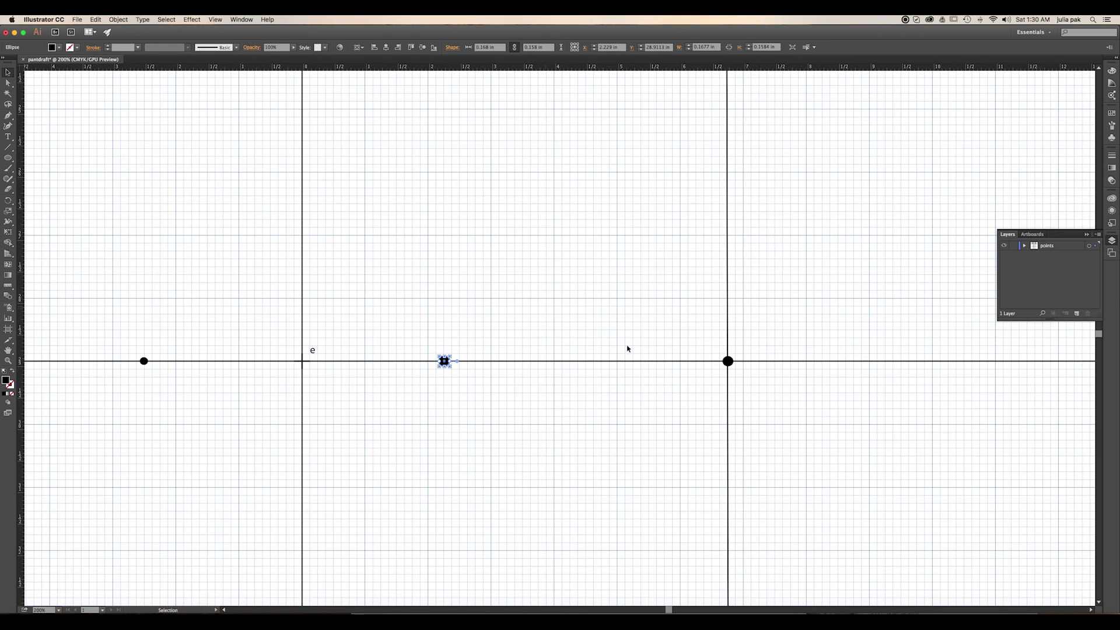
# Try to copy the front grainline dot 4.5 in along the knee line to its other side.
pyautogui.click(543, 333)
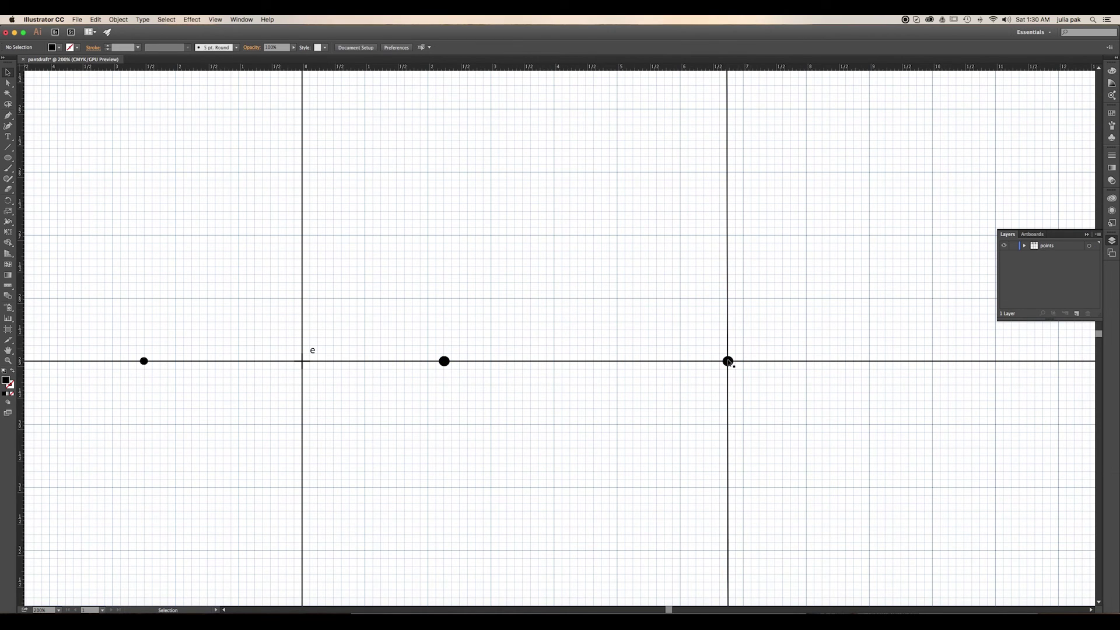
pyautogui.click(729, 362)
pyautogui.press('Return')
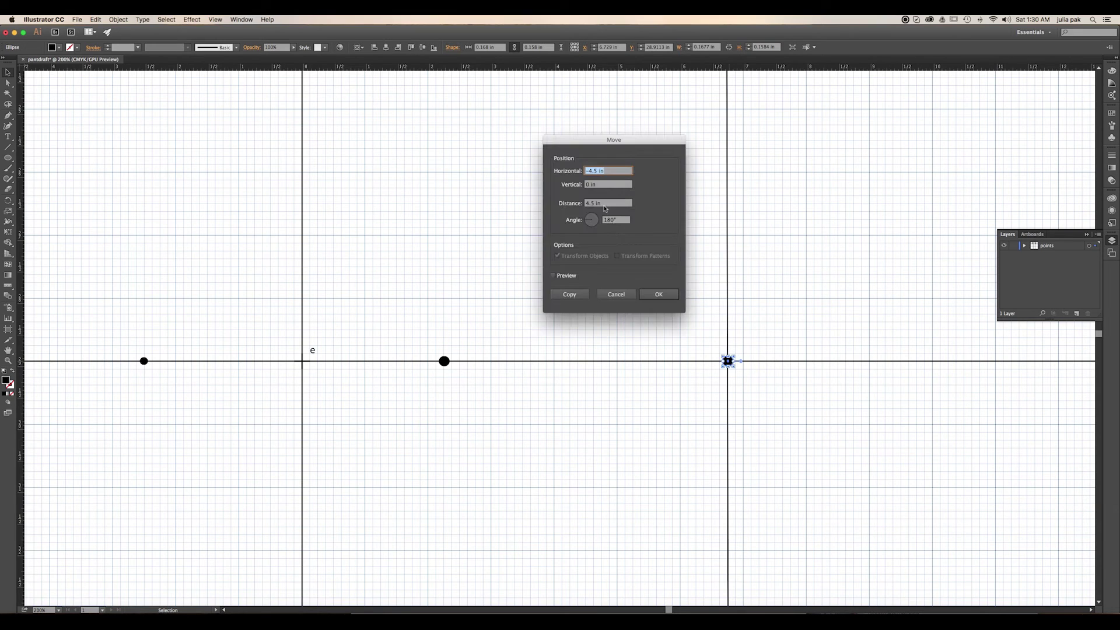
pyautogui.click(614, 221)
pyautogui.click(570, 294)
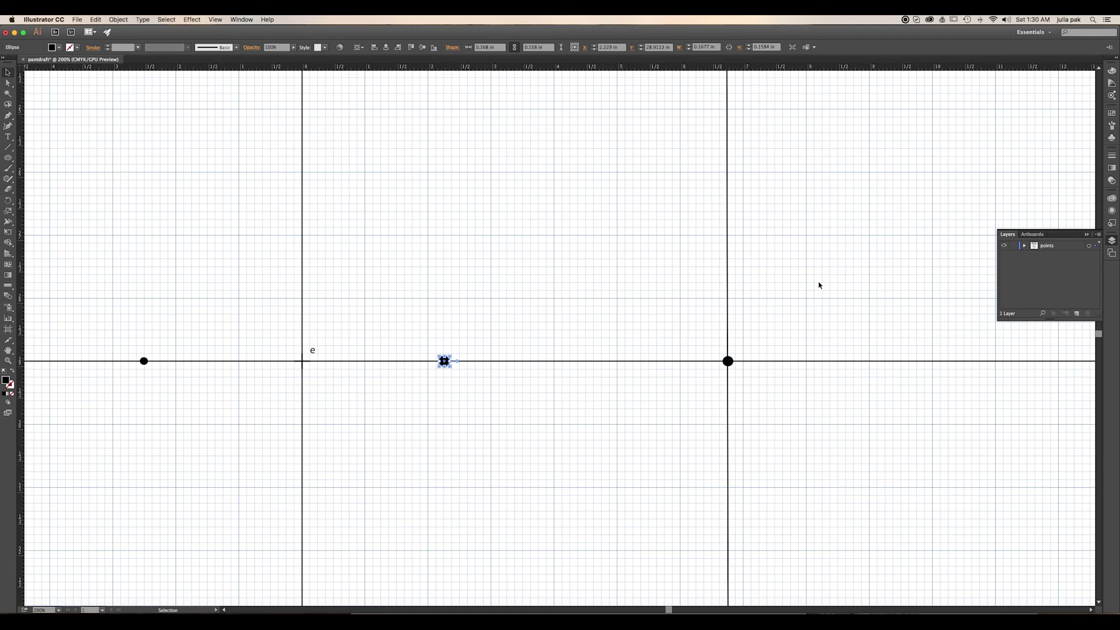
# Copy the front grainline dot 4.5 in at a 0° angle along the knee line, away from point e.
pyautogui.moveTo(800, 345); pyautogui.dragTo(612, 419)
pyautogui.hscroll(-5, 612, 419)
pyautogui.scroll(-5, 675, 315)
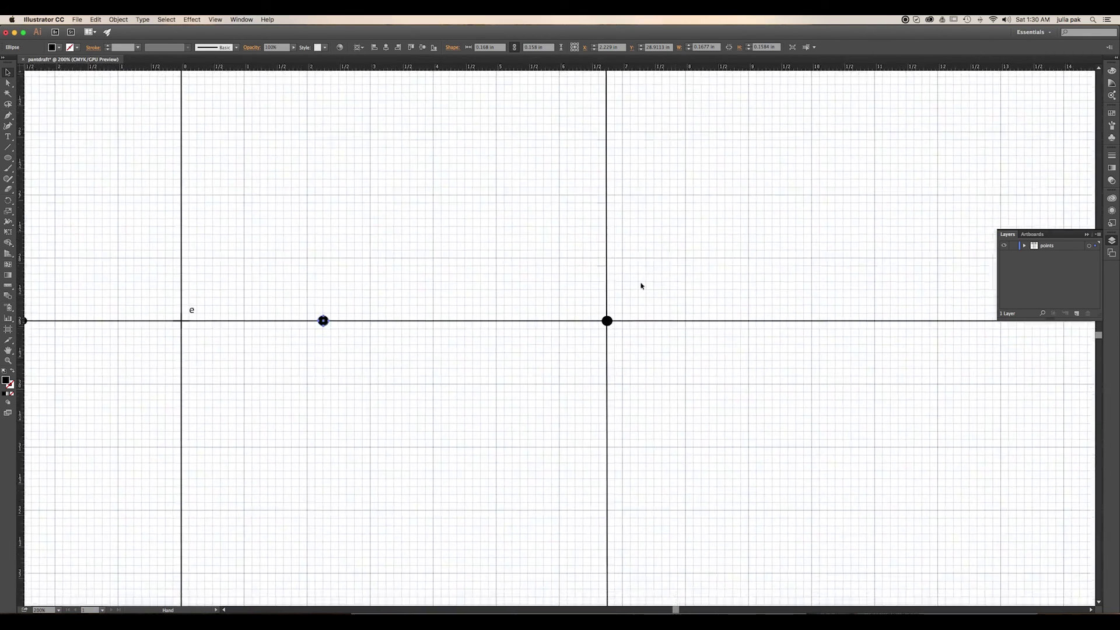
pyautogui.click(588, 294)
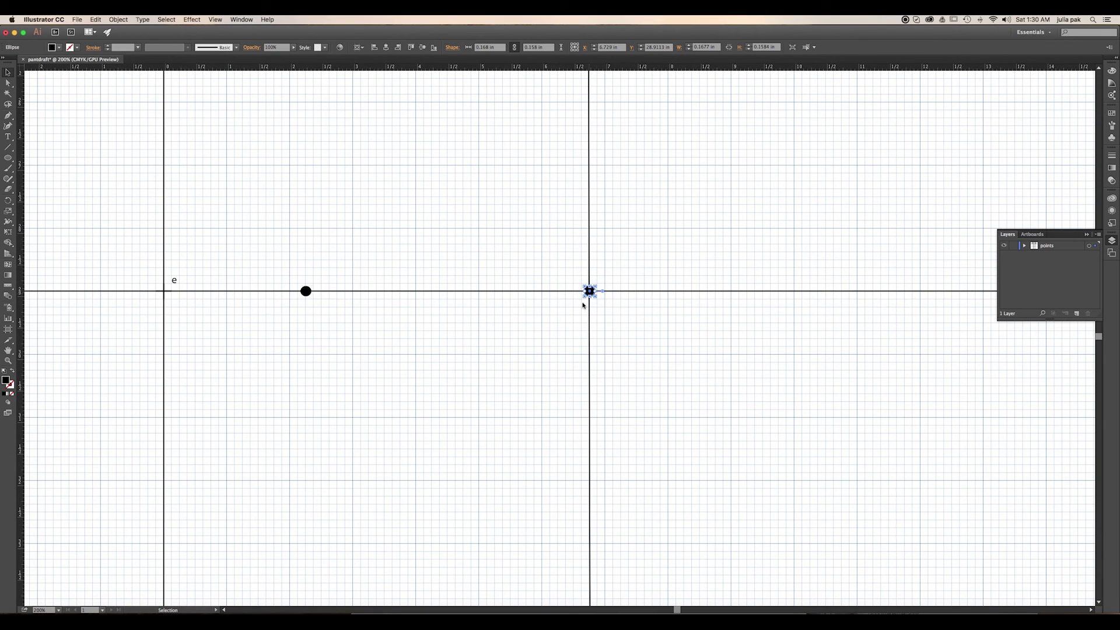
pyautogui.press('Return')
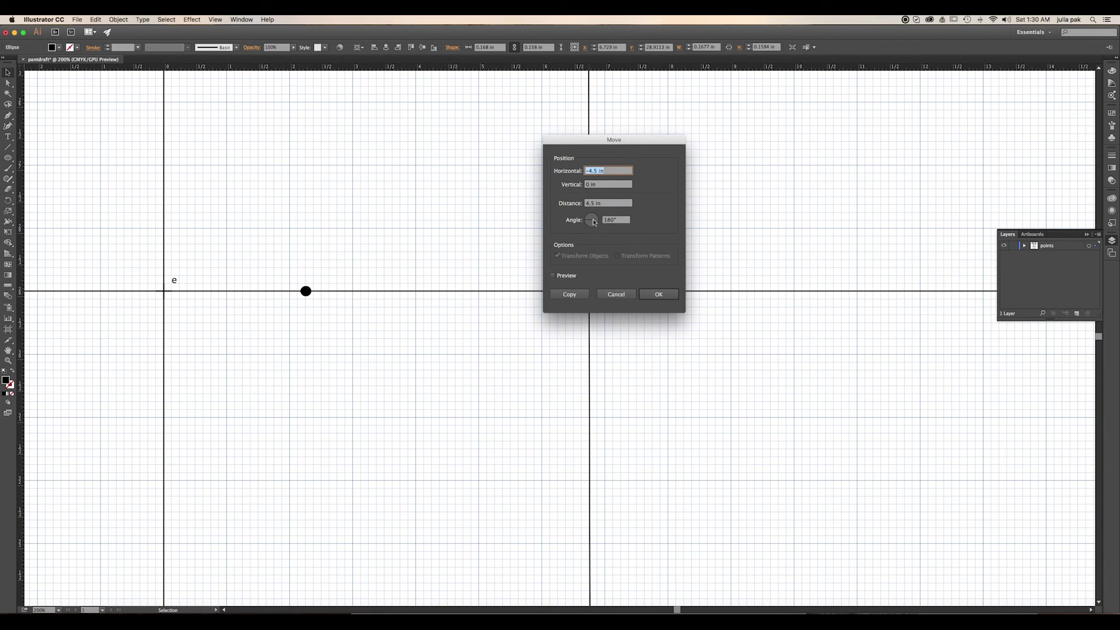
pyautogui.click(596, 221)
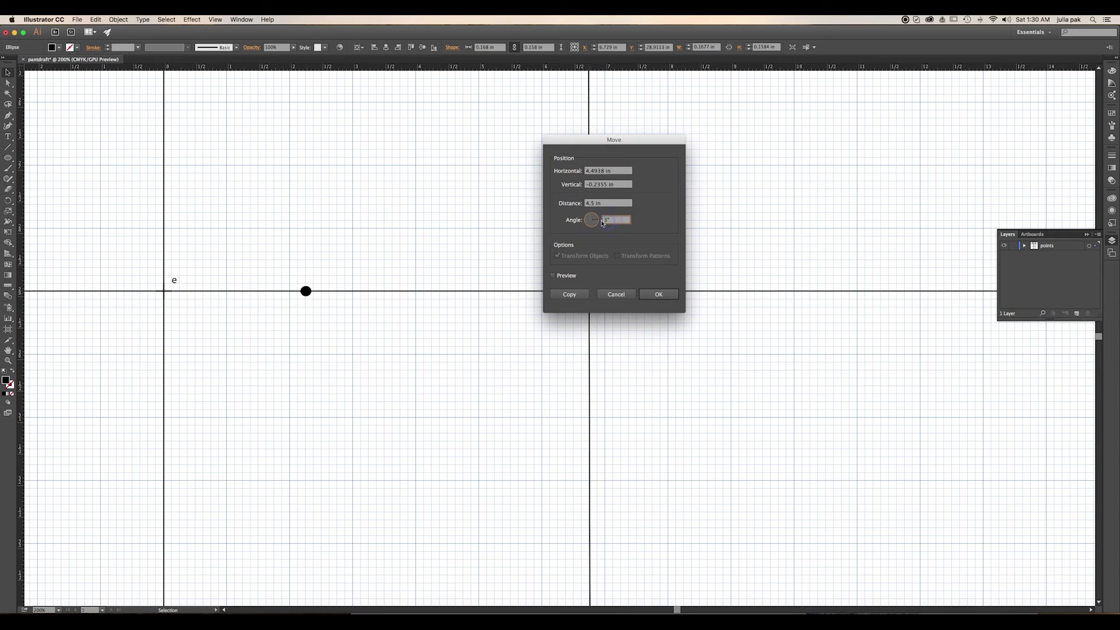
pyautogui.click(570, 295)
pyautogui.click(722, 292)
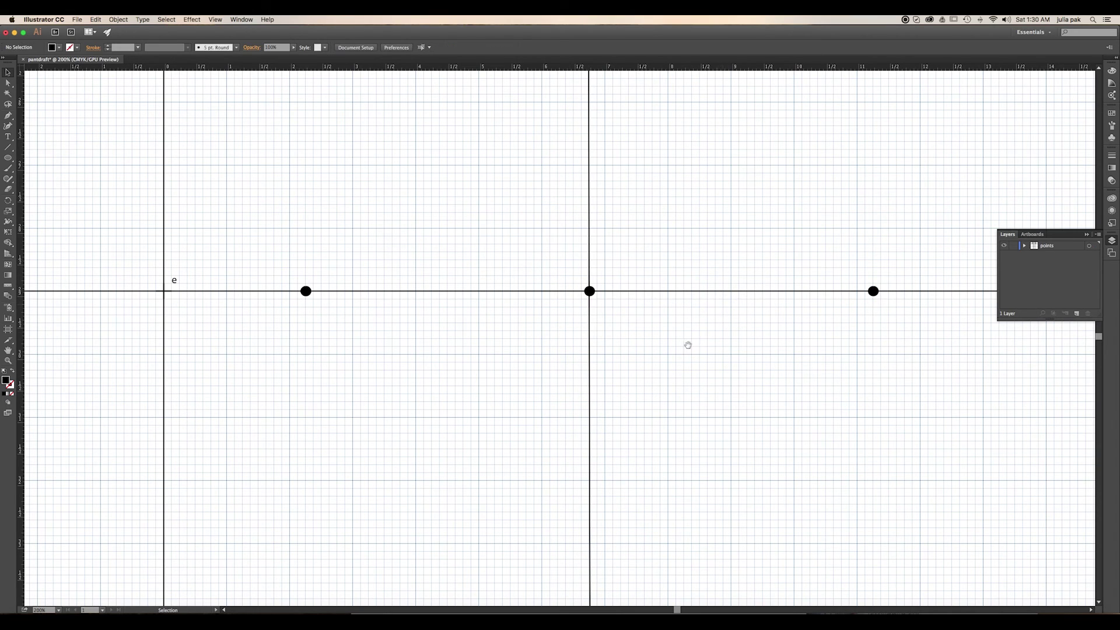
# Examine the placement of the dots along the knee line on both the back and front pattern sides.
pyautogui.hscroll(-10, 739, 504)
pyautogui.scroll(2, 739, 505)
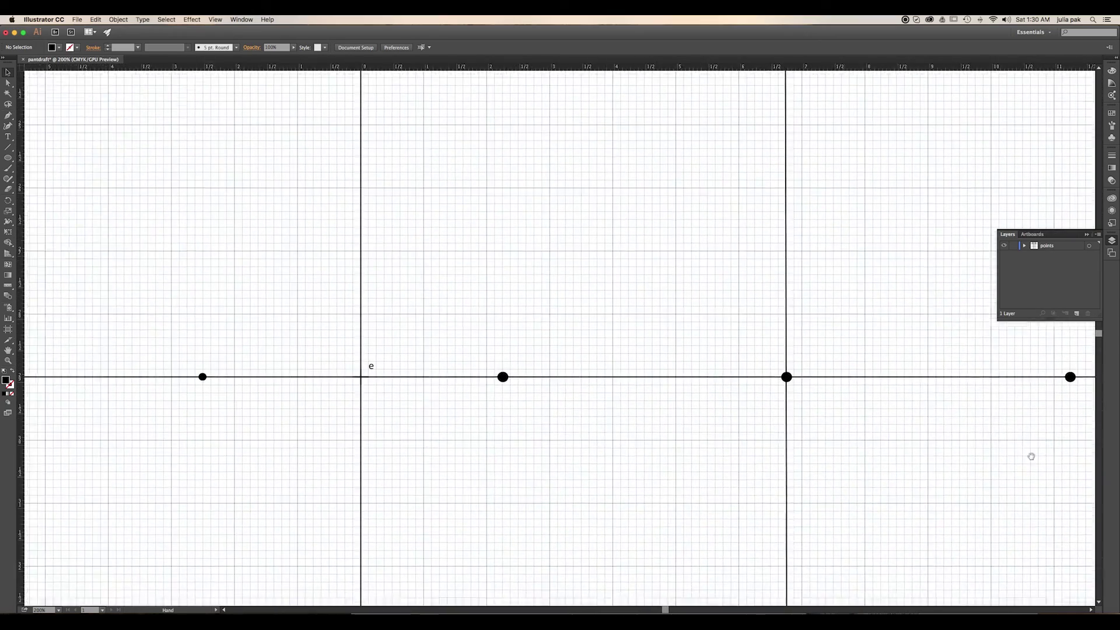
pyautogui.hscroll(-3, 818, 418)
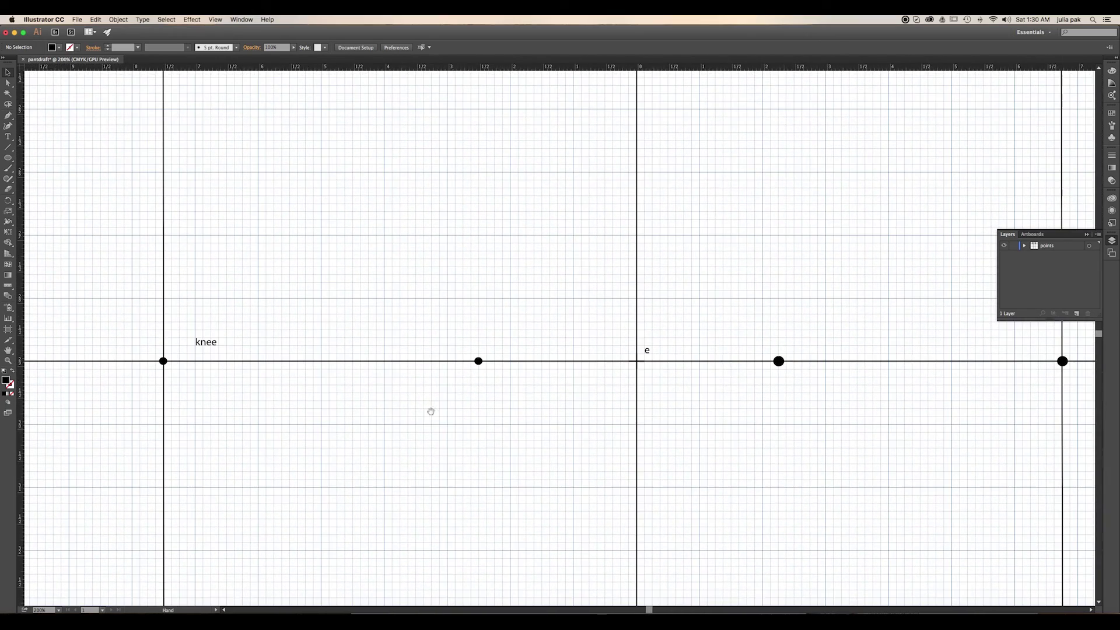
pyautogui.hscroll(3, 759, 416)
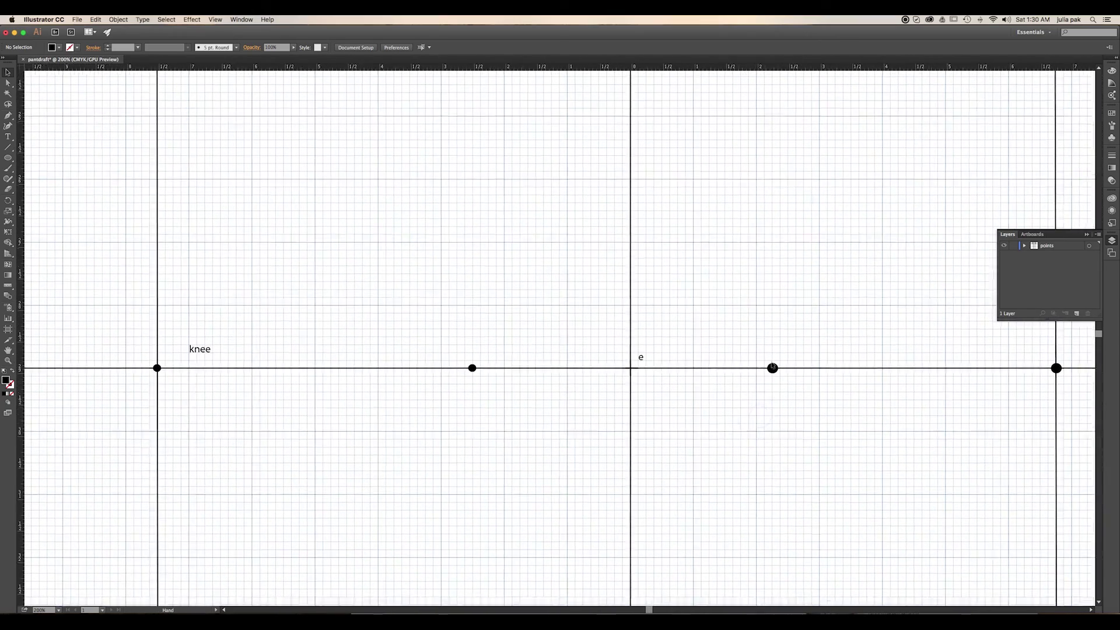
pyautogui.scroll(-8, 770, 374)
pyautogui.press('super+minus')
pyautogui.press('super+minus')
pyautogui.press('super+minus')
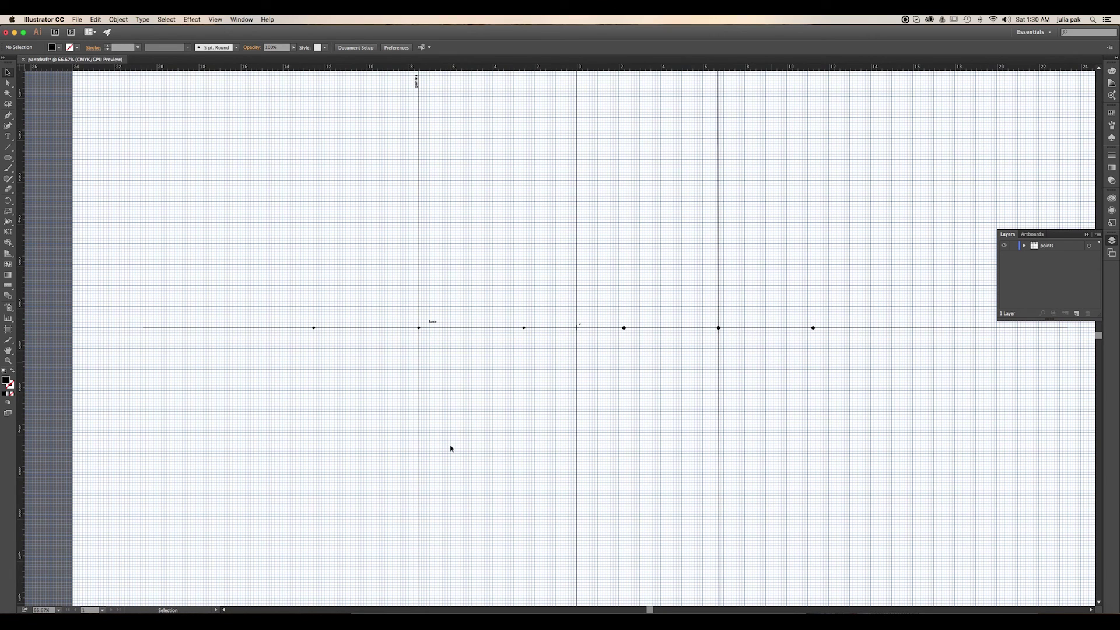
# Paste a copy of the dot and place it where the back grainline meets the ankle line.
pyautogui.scroll(-10, 560, 457)
pyautogui.hscroll(1, 571, 260)
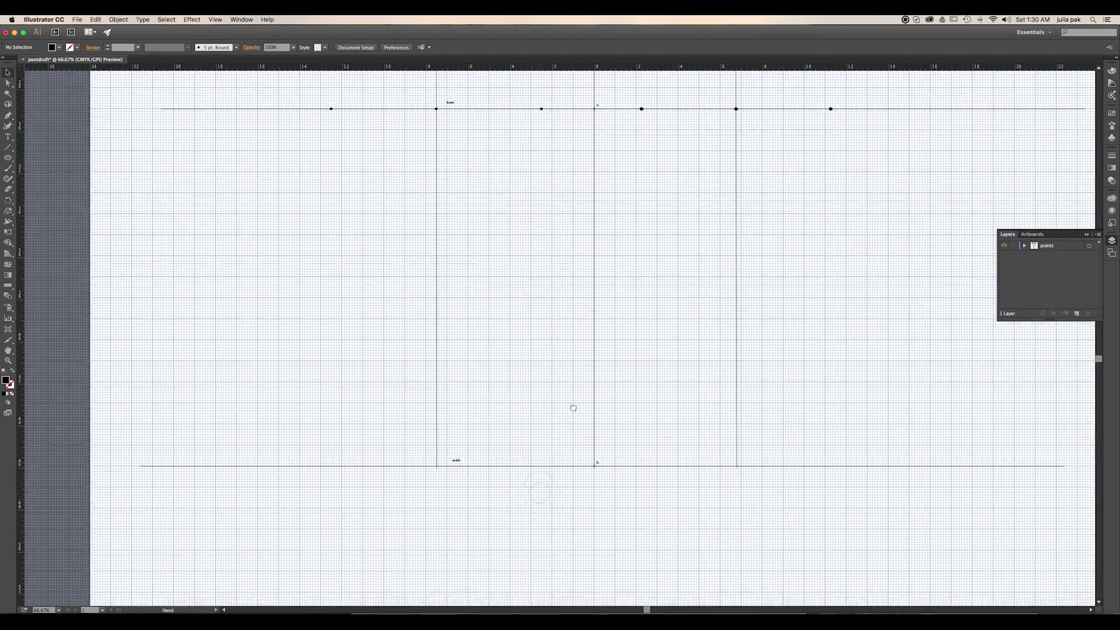
pyautogui.scroll(-4, 538, 493)
pyautogui.hscroll(-2, 538, 493)
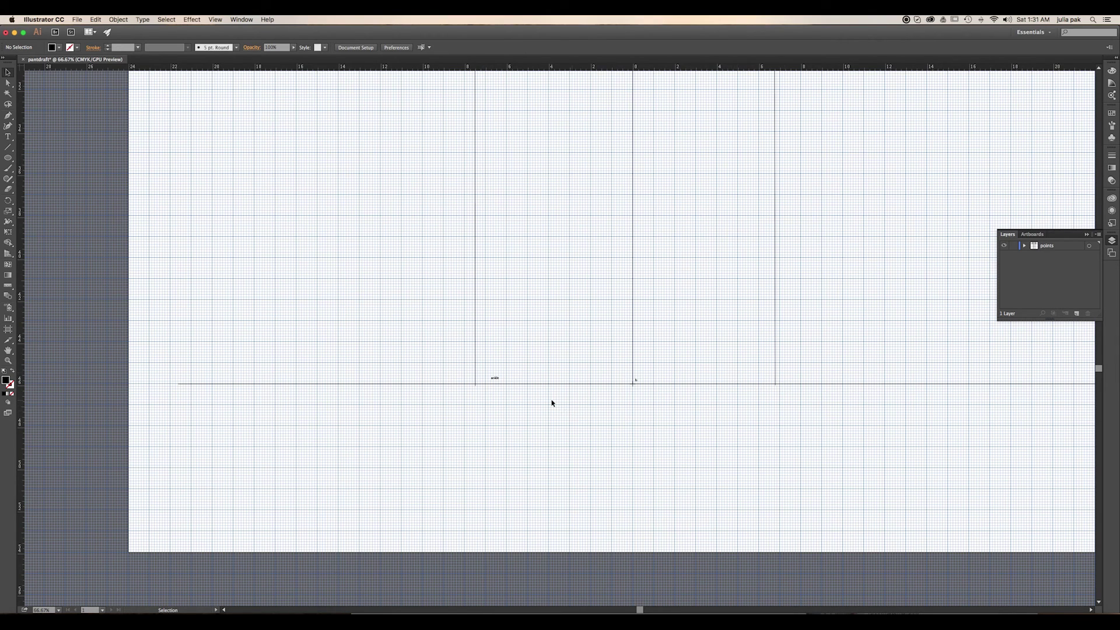
pyautogui.press('a')
pyautogui.press('super+equal')
pyautogui.press('super+equal')
pyautogui.press('super+equal')
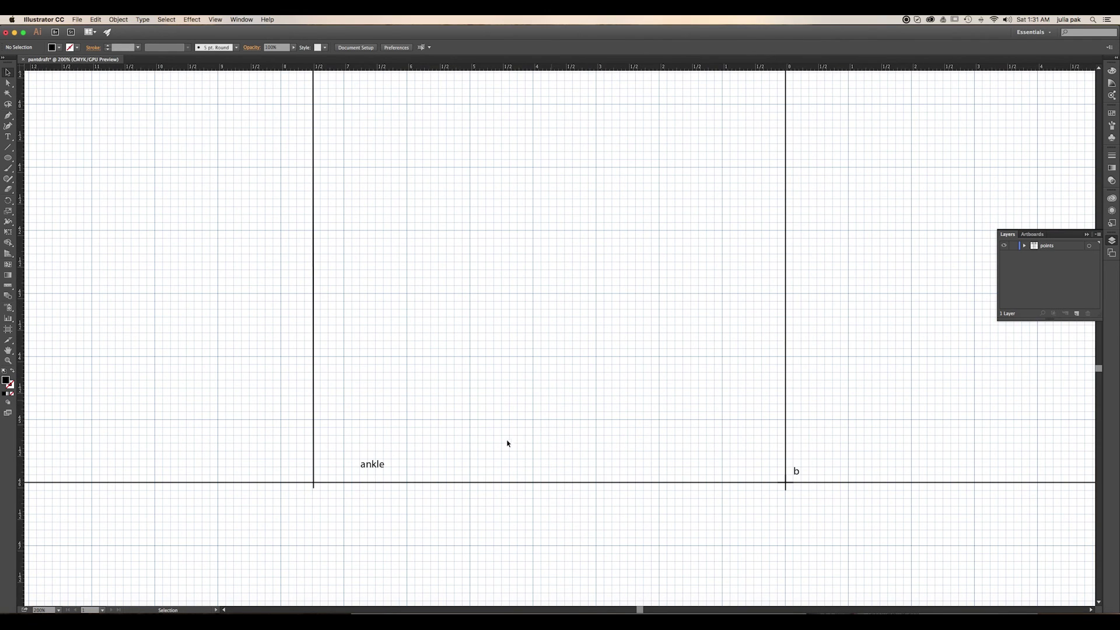
pyautogui.press('space')
pyautogui.moveTo(521, 450); pyautogui.dragTo(536, 448)
pyautogui.moveTo(623, 445); pyautogui.dragTo(580, 454)
pyautogui.moveTo(802, 447); pyautogui.dragTo(983, 470)
pyautogui.moveTo(640, 409)
pyautogui.mouseDown()
pyautogui.moveTo(810, 433)
pyautogui.moveTo(631, 393)
pyautogui.mouseUp()
pyautogui.moveTo(620, 464); pyautogui.dragTo(597, 458)
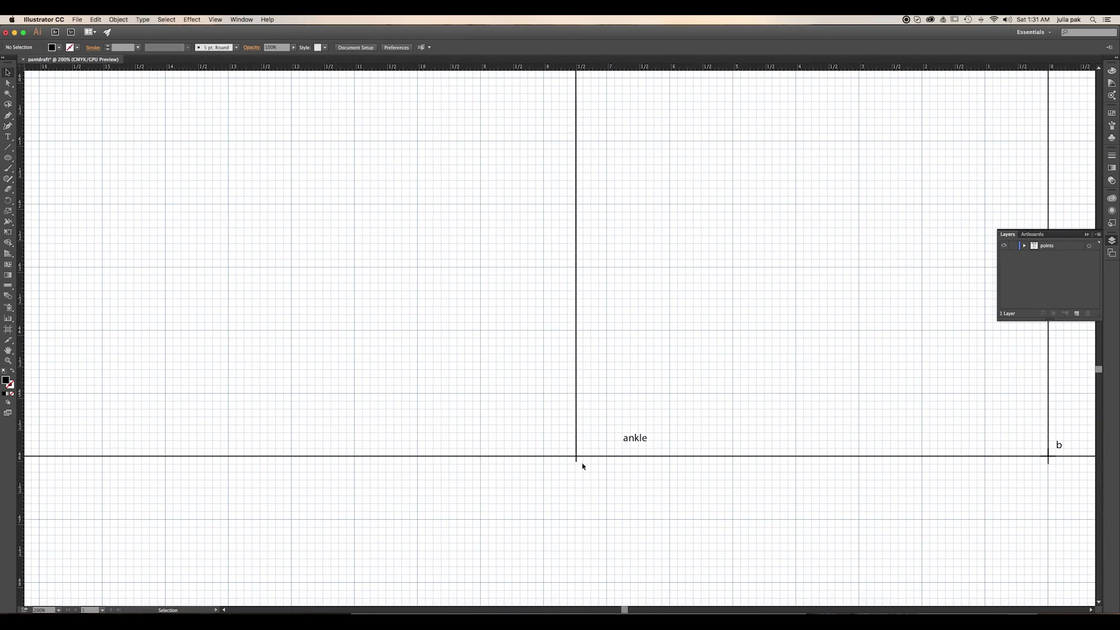
pyautogui.press('cmd+v')
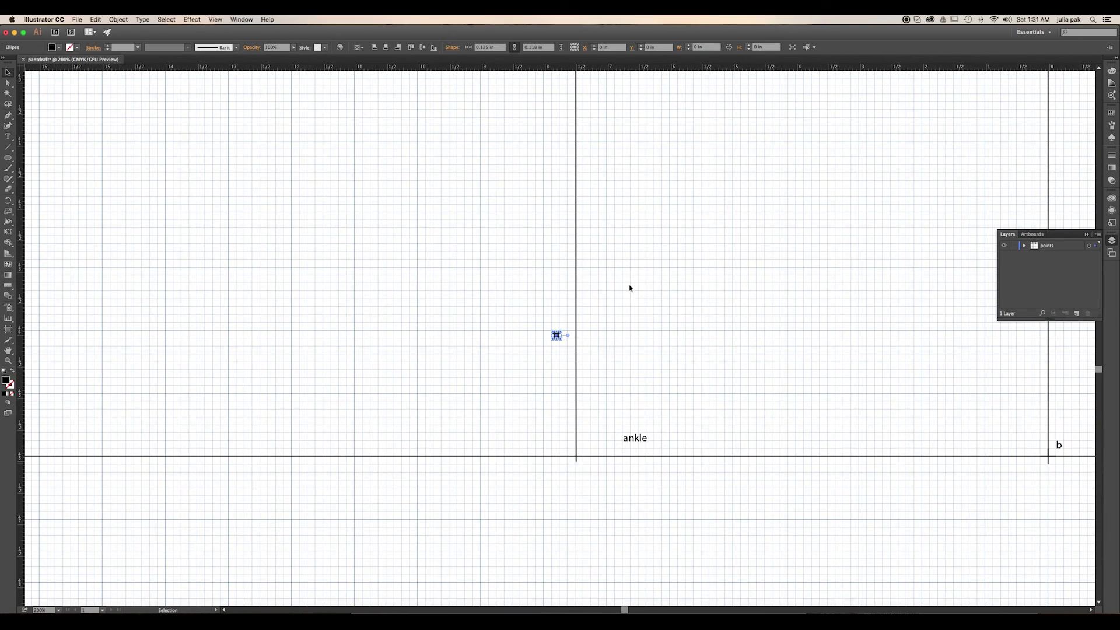
pyautogui.moveTo(558, 337); pyautogui.dragTo(577, 457)
pyautogui.click(530, 422)
# Copy the back grainline's ankle dot 4 in horizontally along the ankle line toward point b.
pyautogui.click(577, 457)
pyautogui.press('Return')
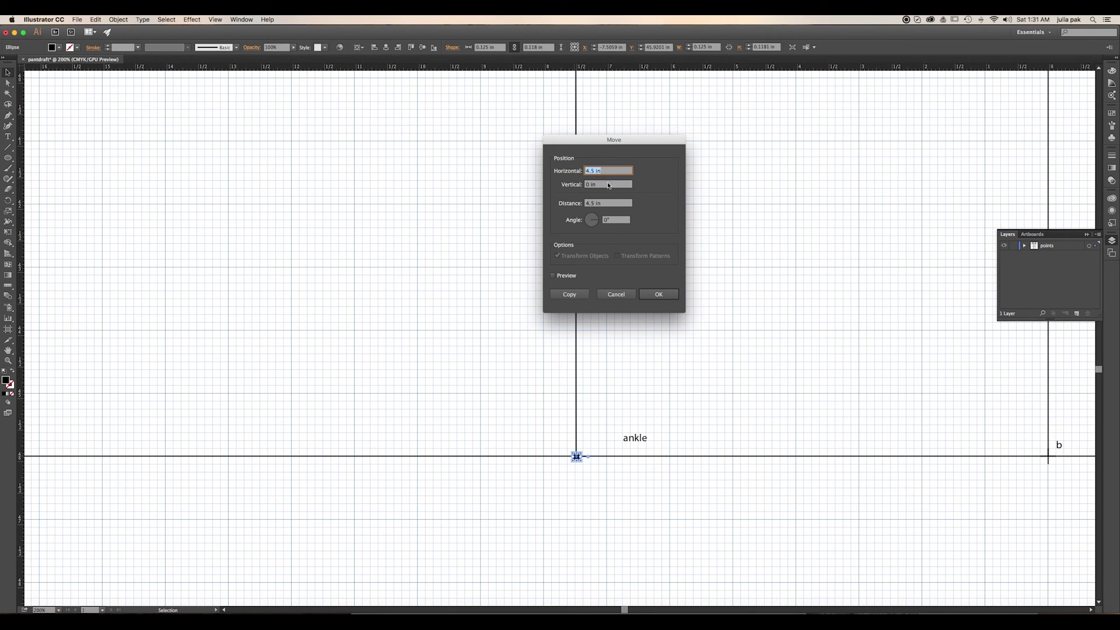
pyautogui.click(594, 171)
pyautogui.click(566, 295)
# Copy the back grainline's ankle dot 4 in at a 180° angle, away from point b, and deselect it.
pyautogui.click(576, 458)
pyautogui.press('Return')
pyautogui.click(606, 221)
pyautogui.click(570, 294)
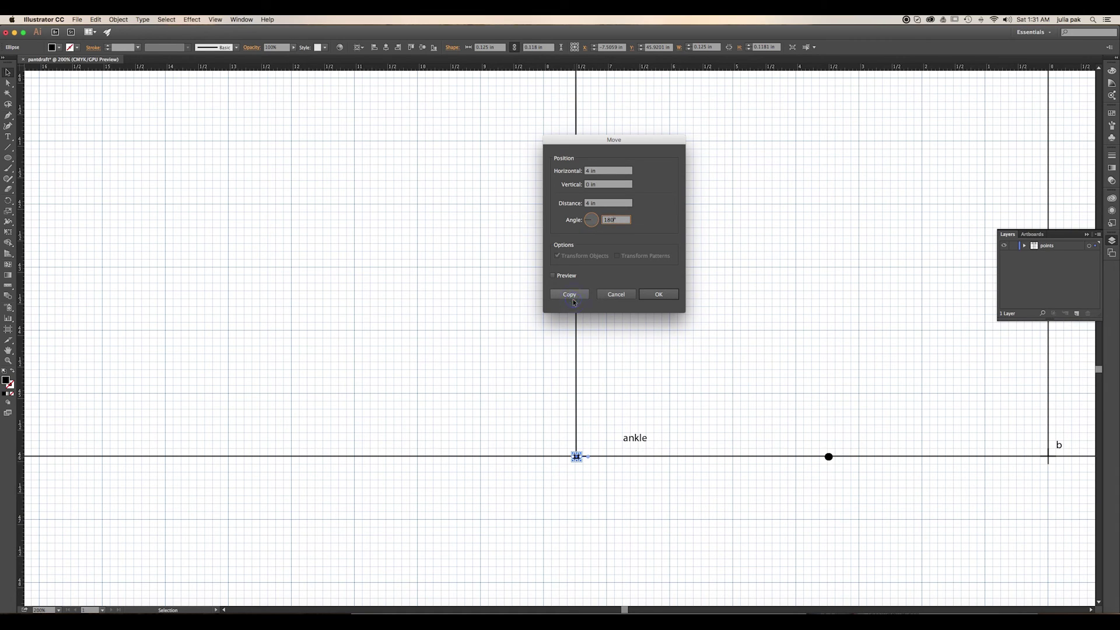
pyautogui.click(481, 355)
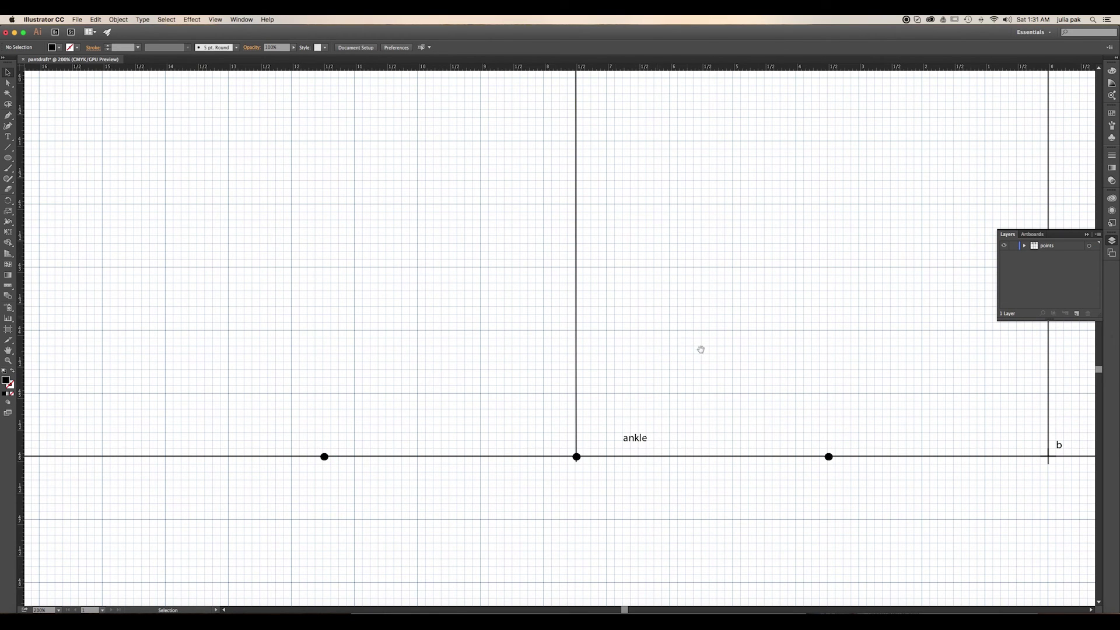
# Paste another dot and place it where the front grainline meets the ankle line.
pyautogui.hscroll(10, 660, 362)
pyautogui.hscroll(15, 622, 367)
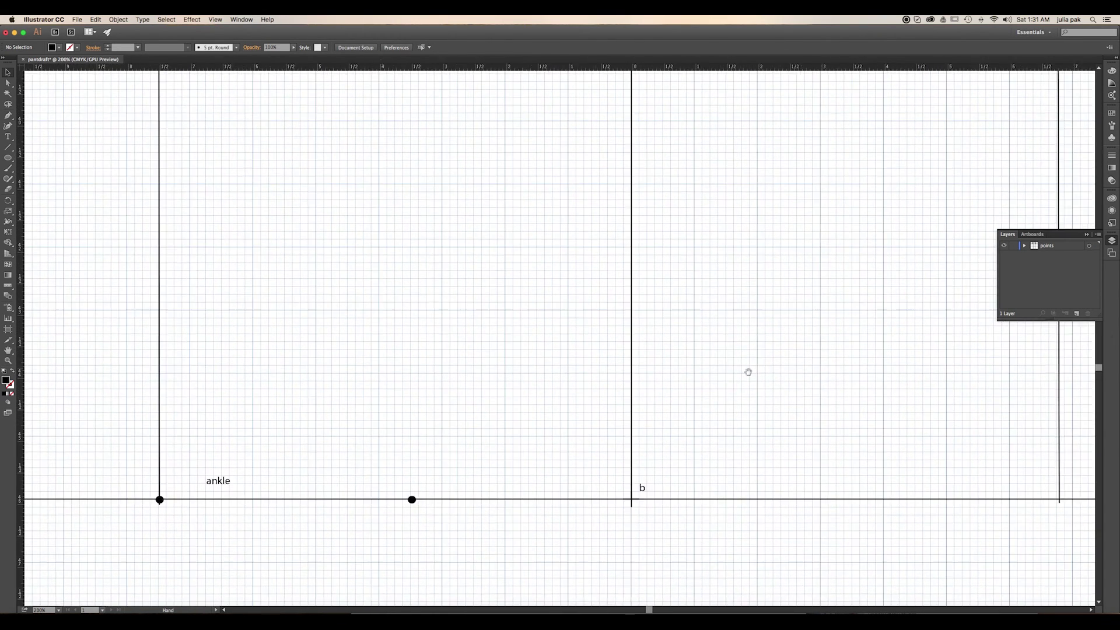
pyautogui.hscroll(5, 587, 471)
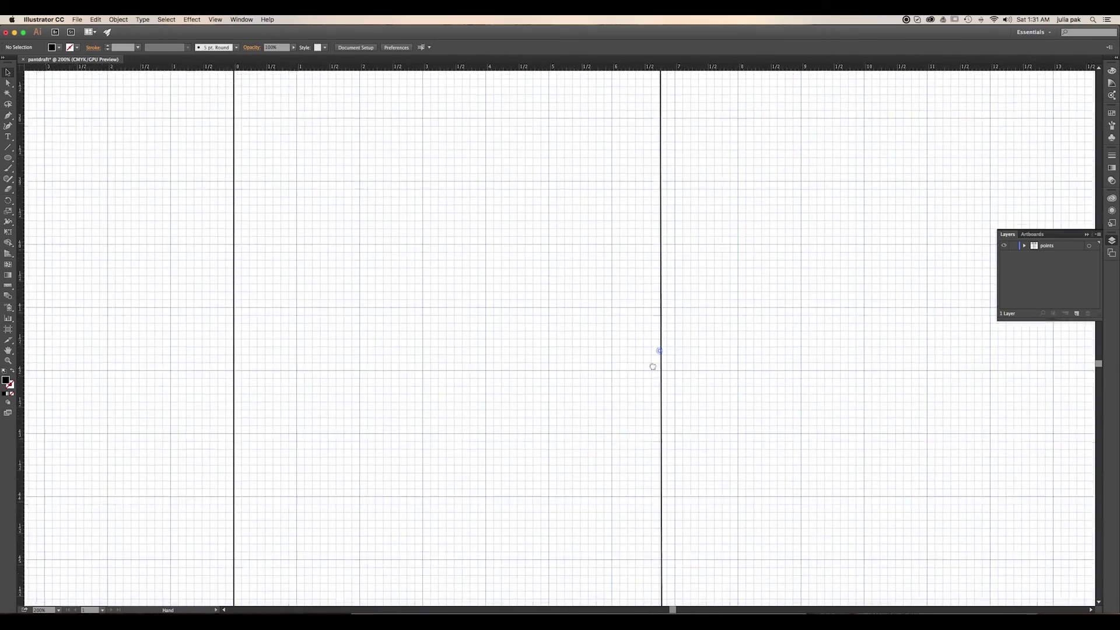
pyautogui.scroll(-5, 664, 460)
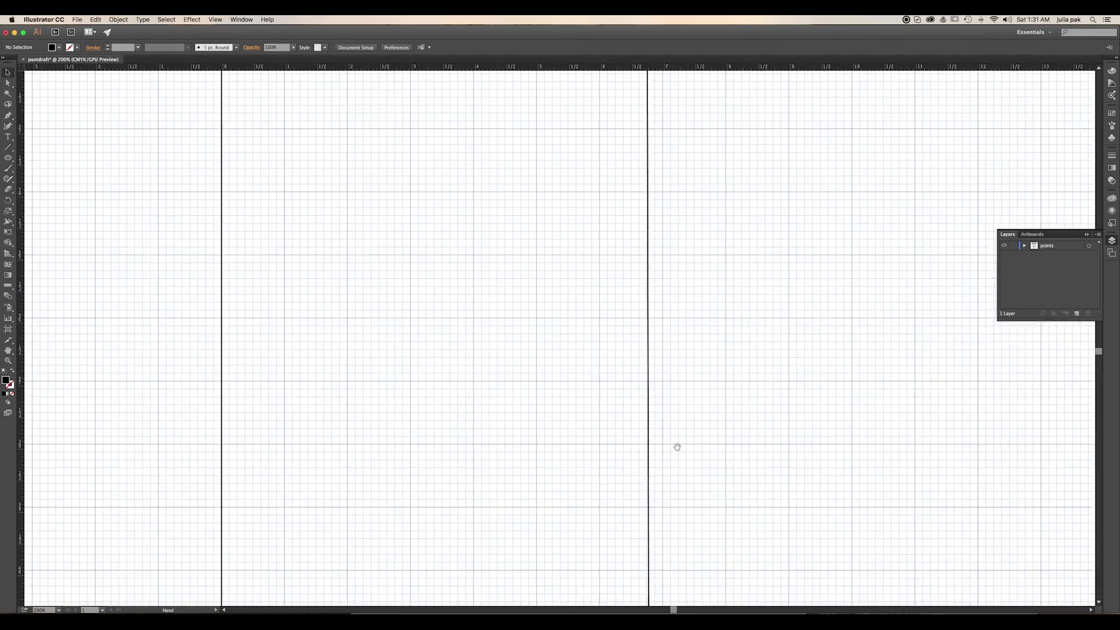
pyautogui.scroll(-5, 657, 357)
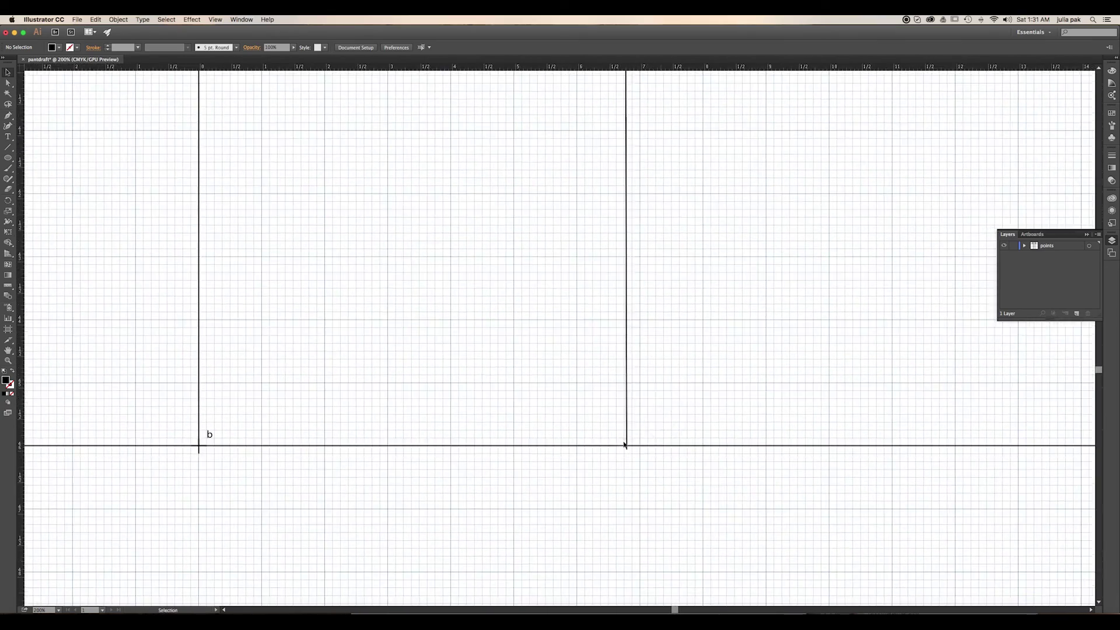
pyautogui.press('super+v')
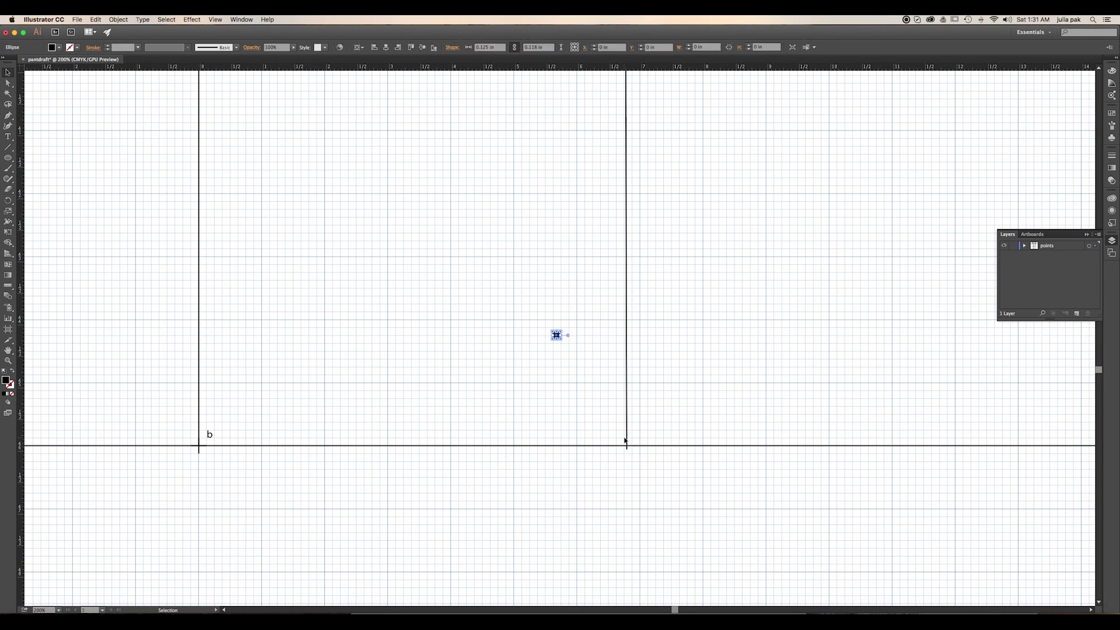
pyautogui.moveTo(560, 338); pyautogui.dragTo(628, 448)
pyautogui.click(580, 400)
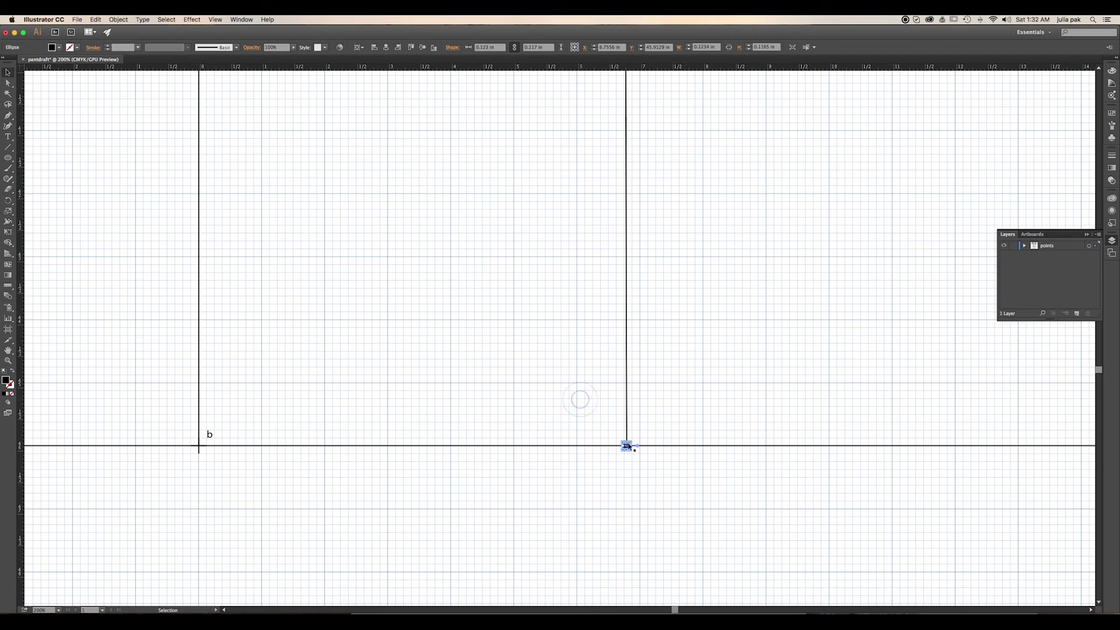
# Copy the front grainline's ankle dot -3.5 in horizontally along the ankle line toward point b.
pyautogui.click(629, 447)
pyautogui.press('Return')
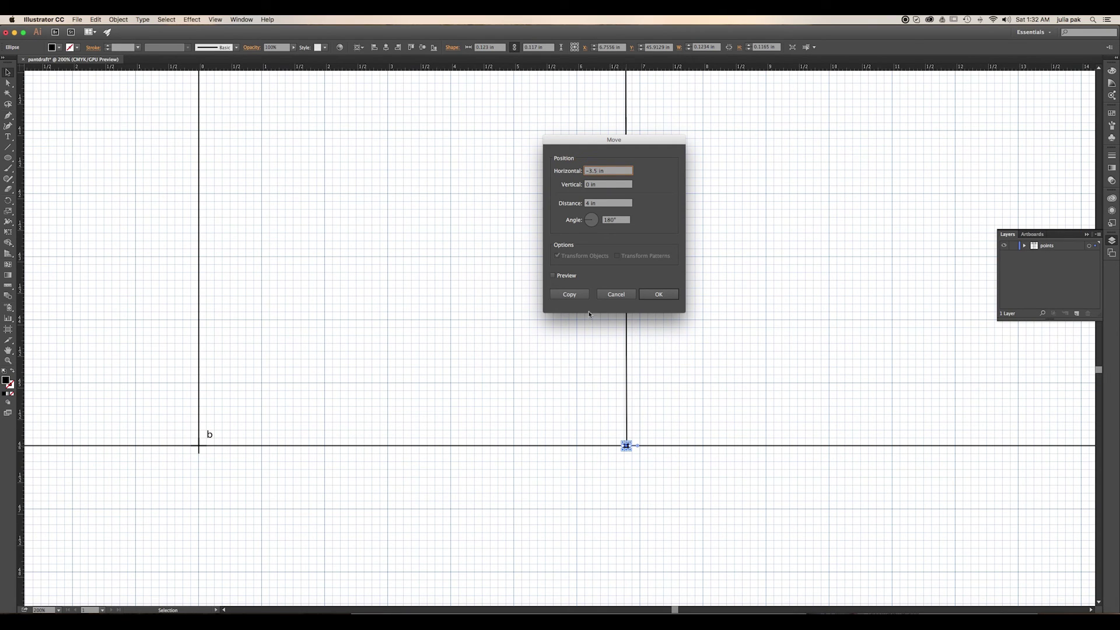
pyautogui.click(570, 294)
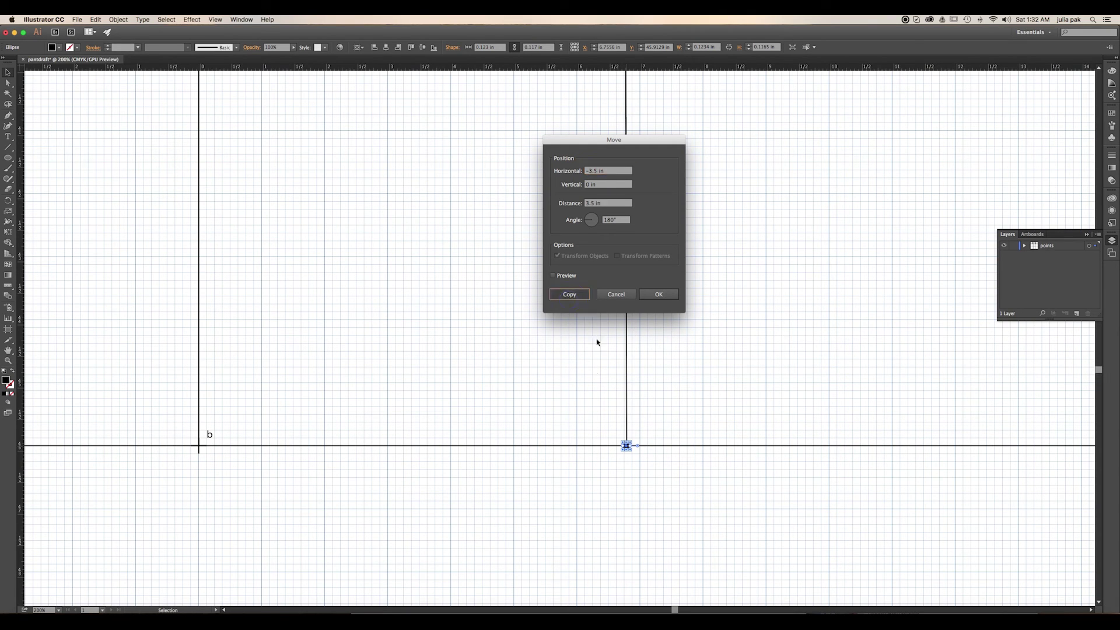
# Try to copy the front grainline's ankle dot 3.5 in to its other side by setting the move angle to 0°.
pyautogui.click(628, 447)
pyautogui.press('Return')
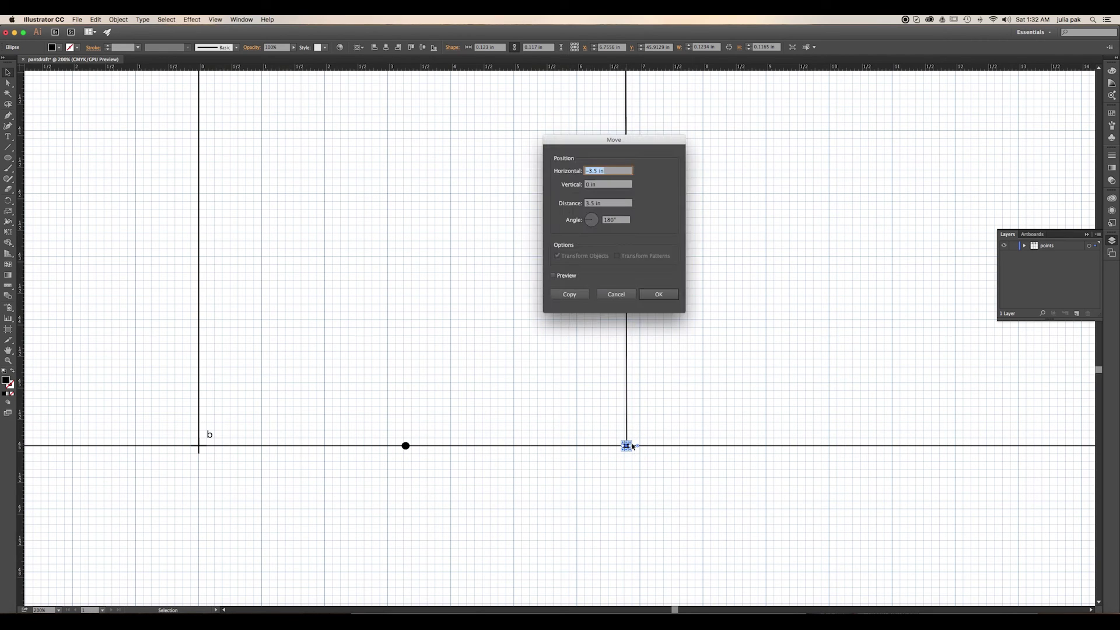
pyautogui.click(615, 224)
pyautogui.write('0')
pyautogui.click(569, 294)
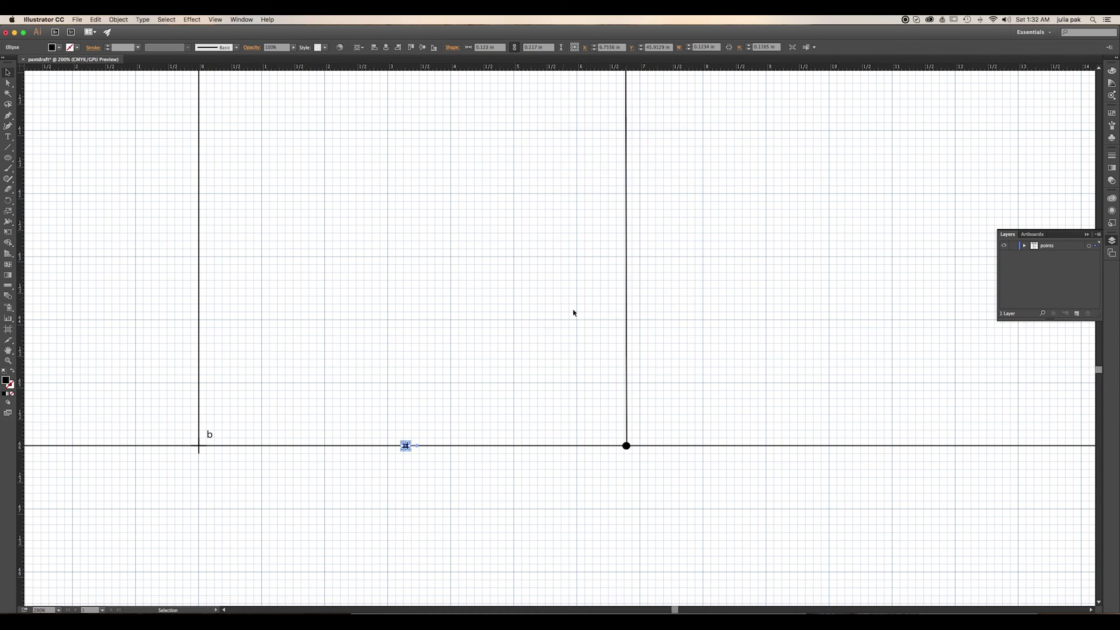
pyautogui.click(626, 447)
pyautogui.press('Return')
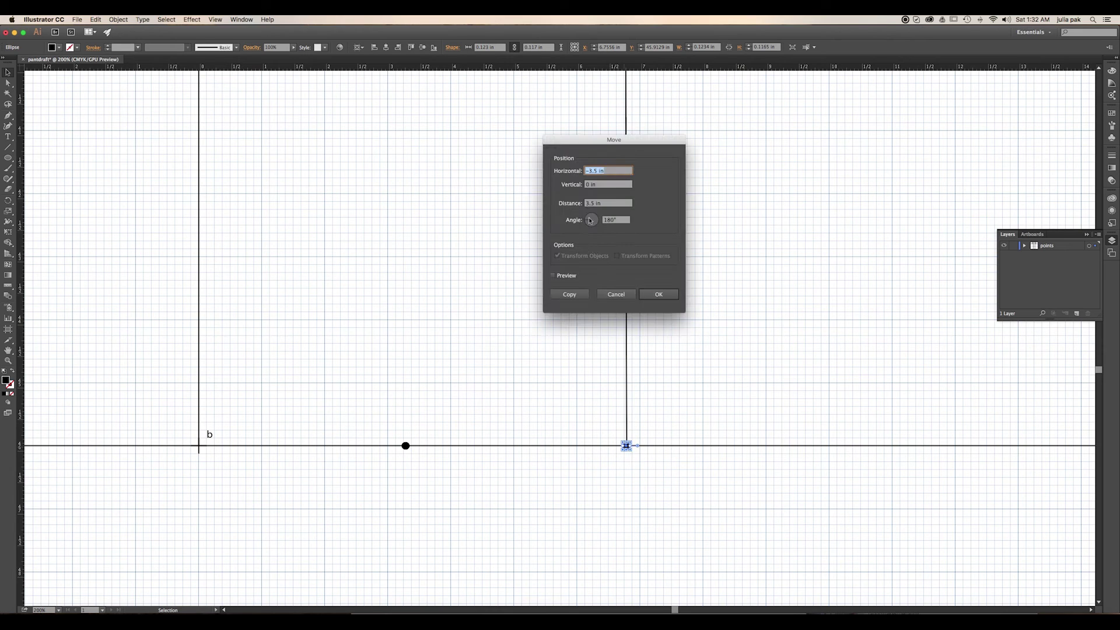
pyautogui.click(610, 221)
pyautogui.click(569, 295)
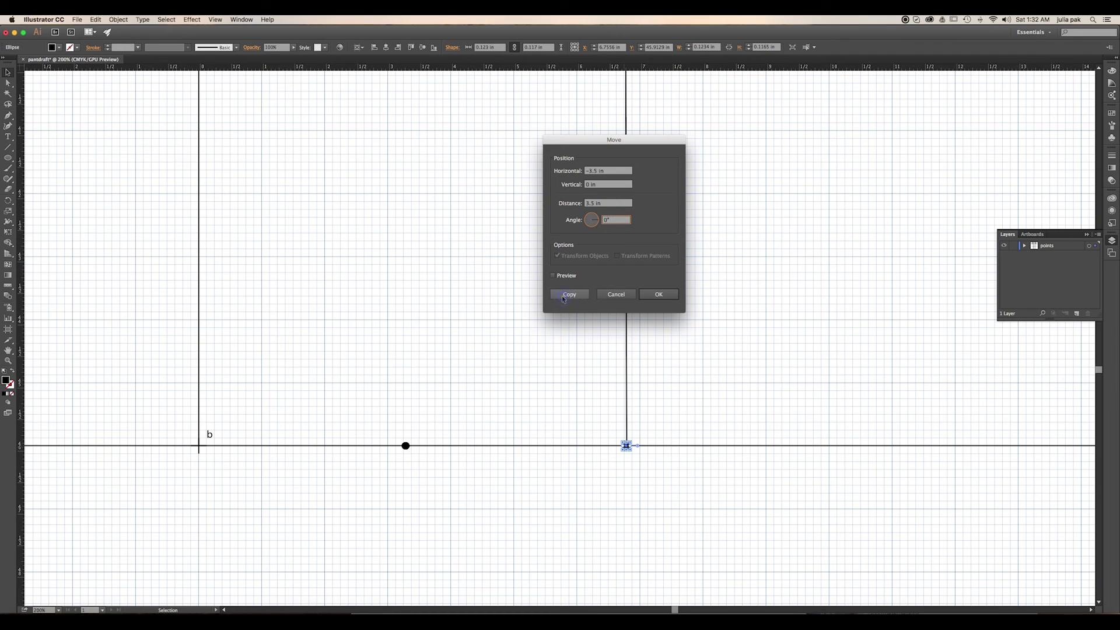
# Copy the front grainline's ankle dot with a horizontal move of 3.5 in along the ankle line, away from point b.
pyautogui.click(627, 448)
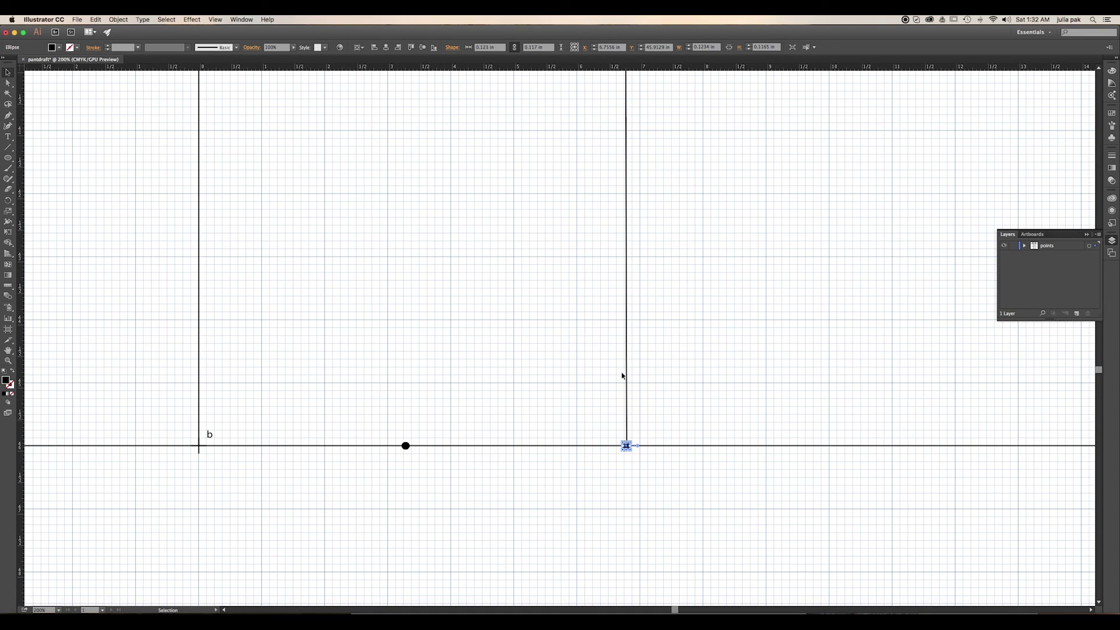
pyautogui.press('Return')
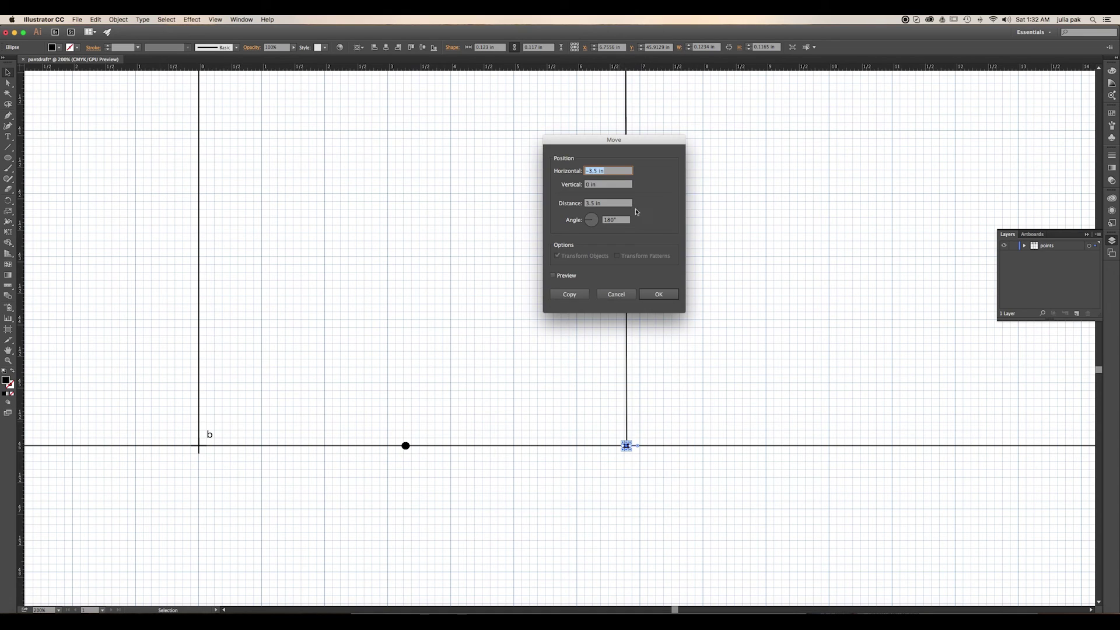
pyautogui.click(586, 171)
pyautogui.press('F12')
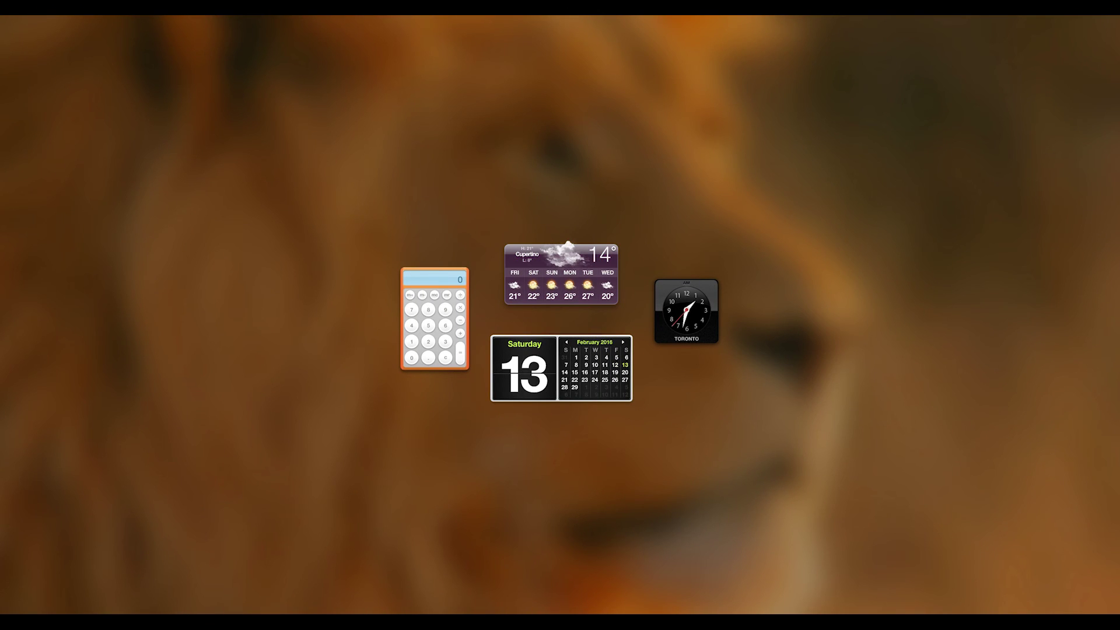
pyautogui.press('F12')
pyautogui.click(590, 171)
pyautogui.press('BackSpace')
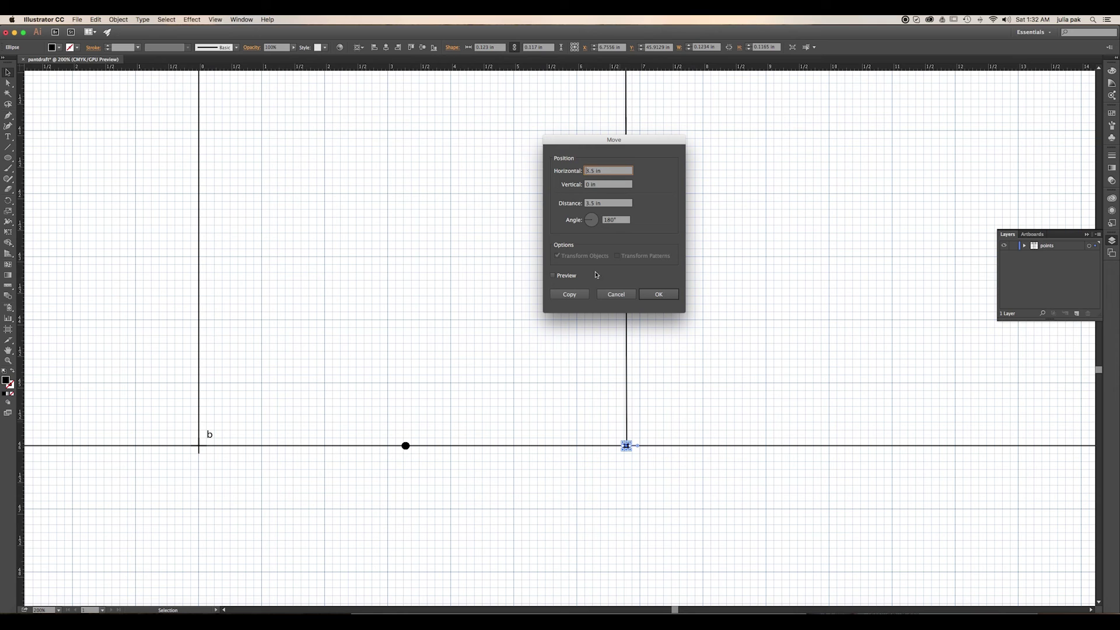
pyautogui.click(570, 295)
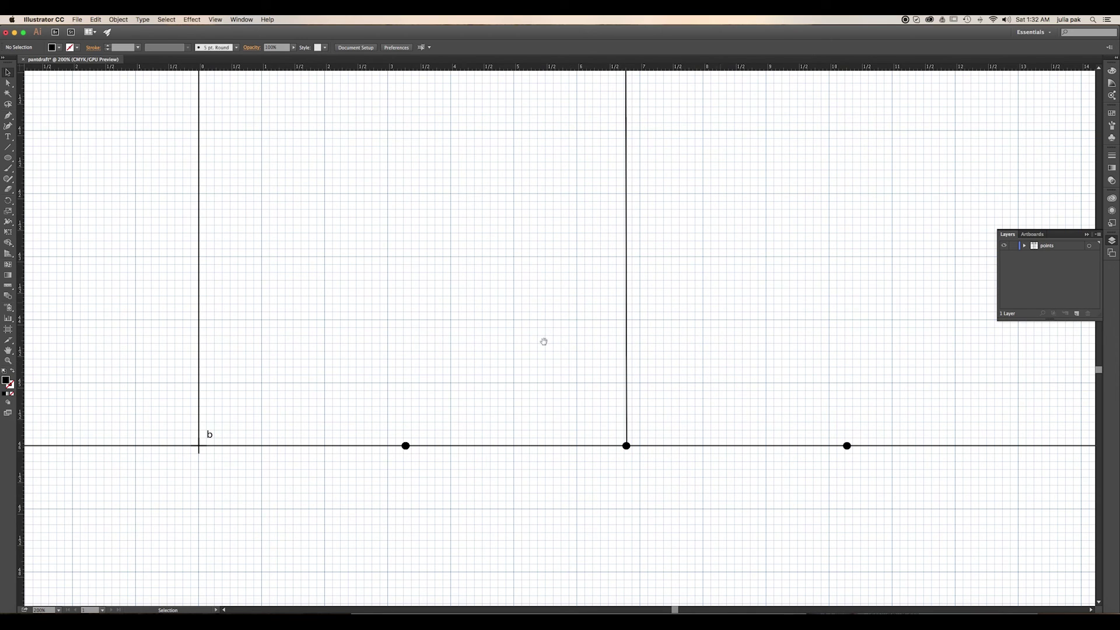
# Examine the ankle and knee dots on both grainlines, and the rest of the draft up to the waist.
pyautogui.moveTo(545, 360); pyautogui.dragTo(573, 429)
pyautogui.press('a')
pyautogui.press('super+minus')
pyautogui.press('super+minus')
pyautogui.press('super+minus')
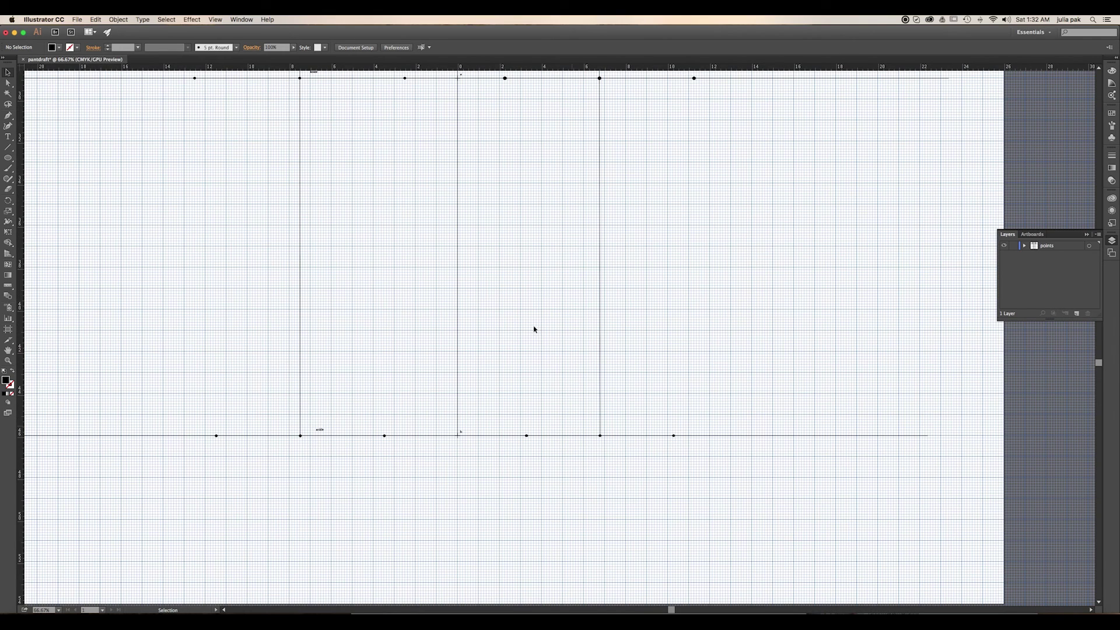
pyautogui.moveTo(533, 344); pyautogui.dragTo(671, 590)
pyautogui.moveTo(649, 393); pyautogui.dragTo(652, 510)
pyautogui.moveTo(711, 314); pyautogui.dragTo(693, 392)
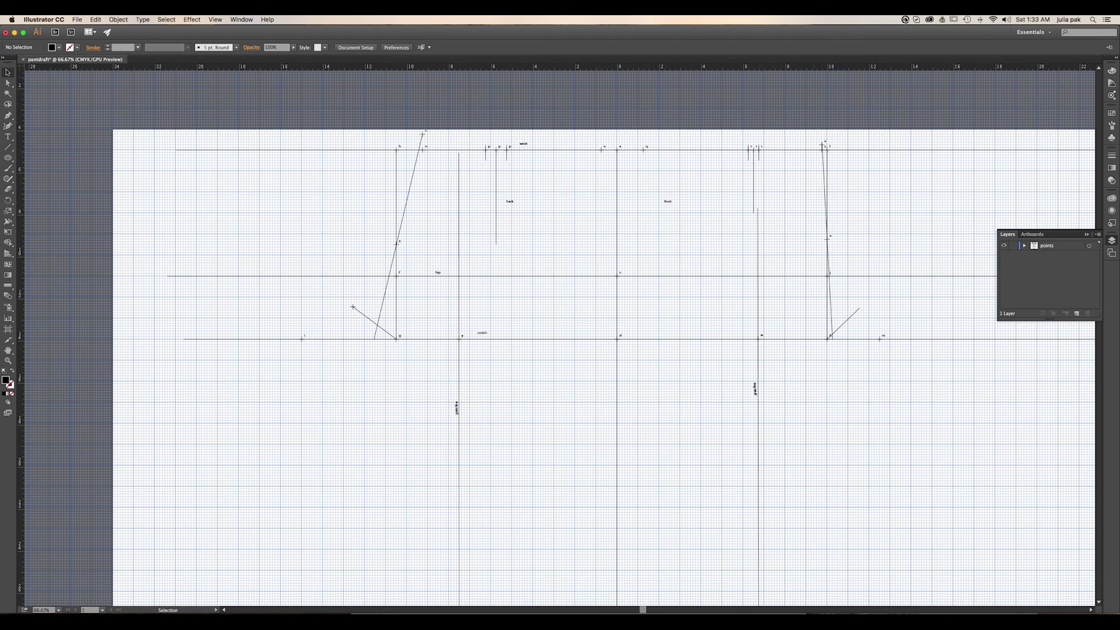
pyautogui.click(905, 20)
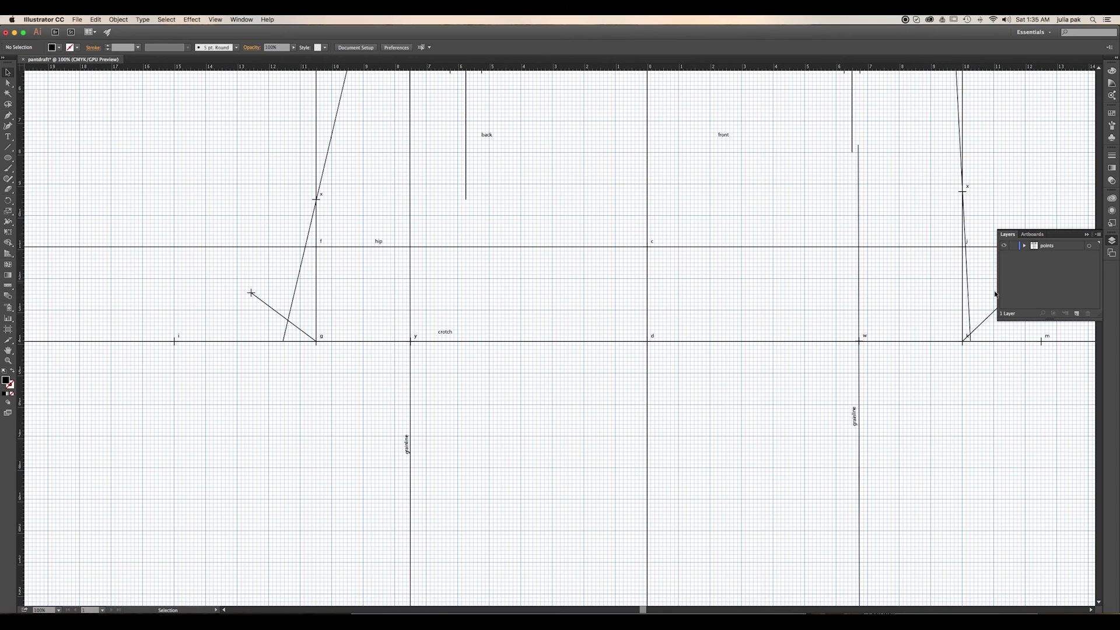
# Add a new layer named "pen line" and lock the points layer.
pyautogui.click(1078, 314)
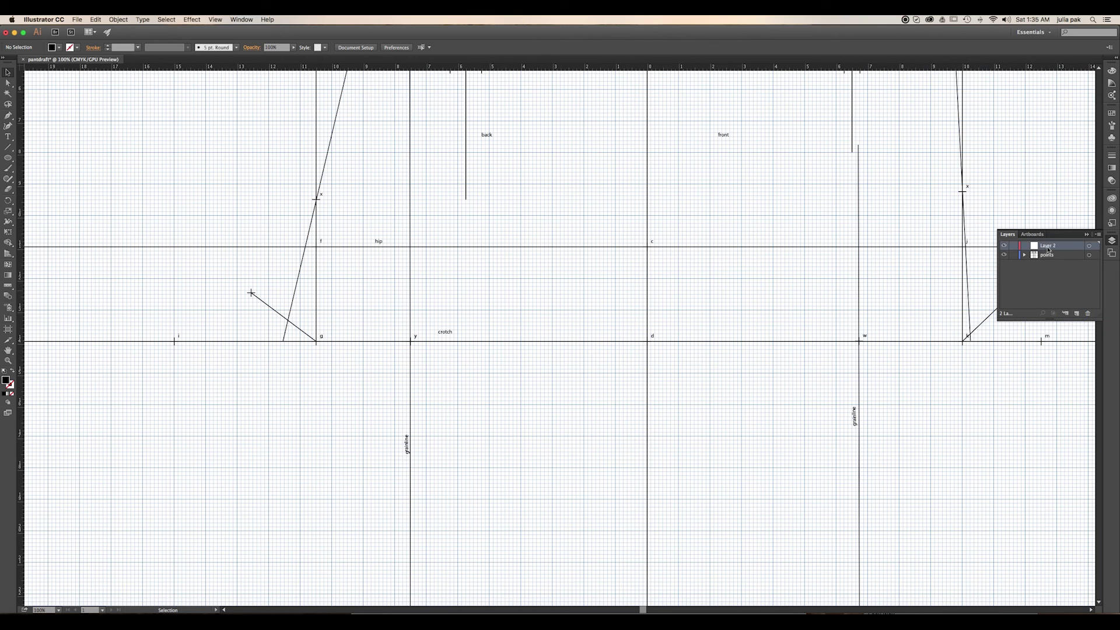
pyautogui.doubleClick(1052, 247)
pyautogui.write('pen line')
pyautogui.click(1054, 283)
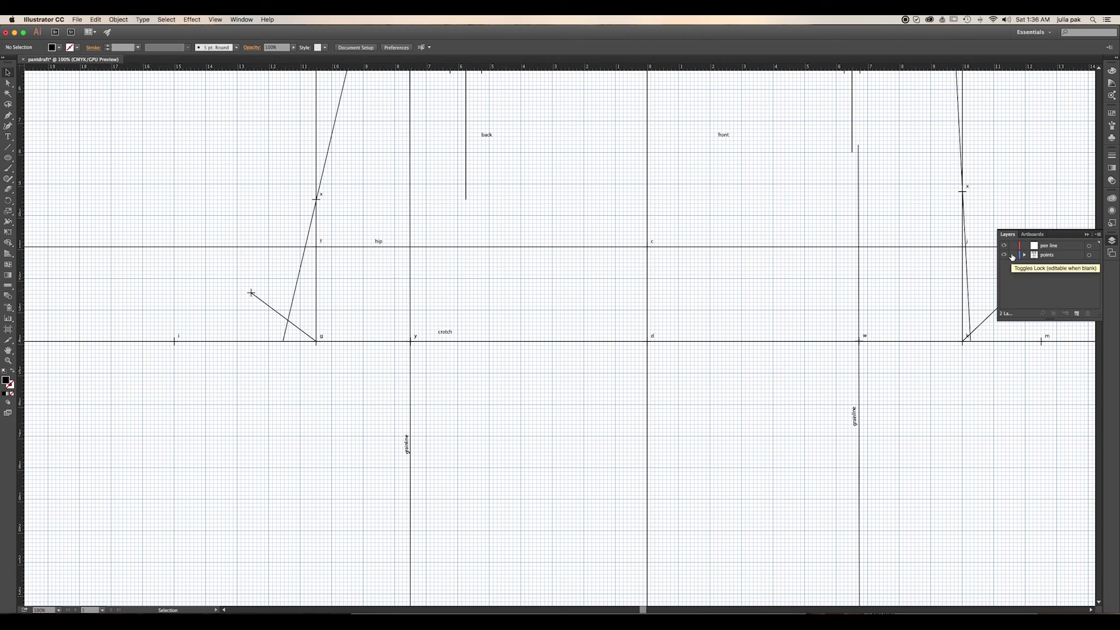
pyautogui.click(1013, 255)
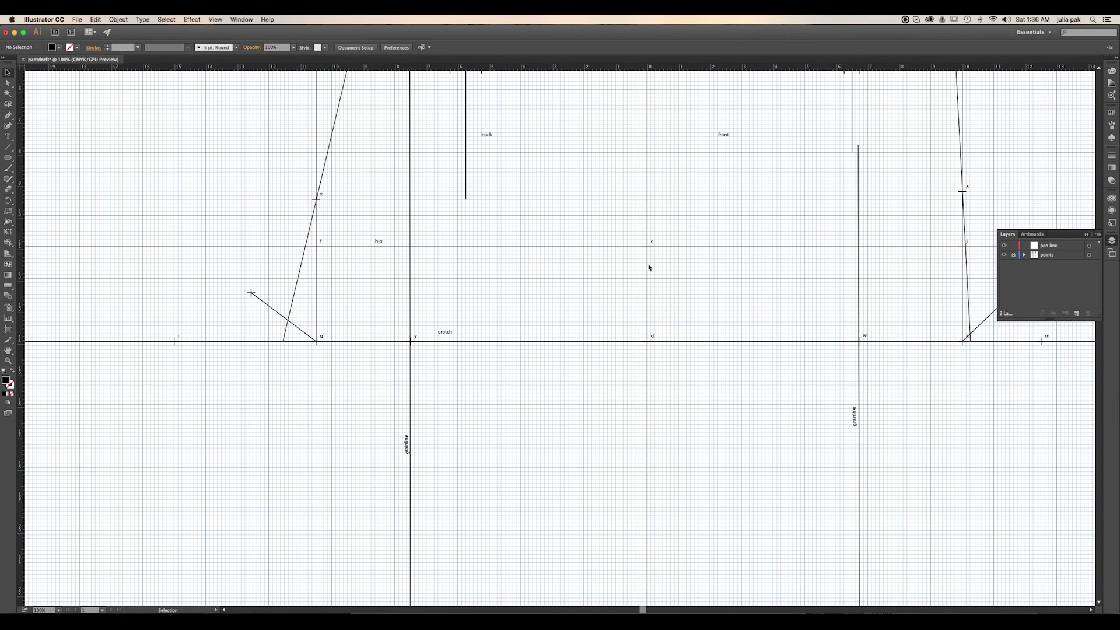
# Try to trace the back with the Pen tool from c to o and along the waist to the nearest p mark.
pyautogui.moveTo(630, 270); pyautogui.dragTo(743, 363)
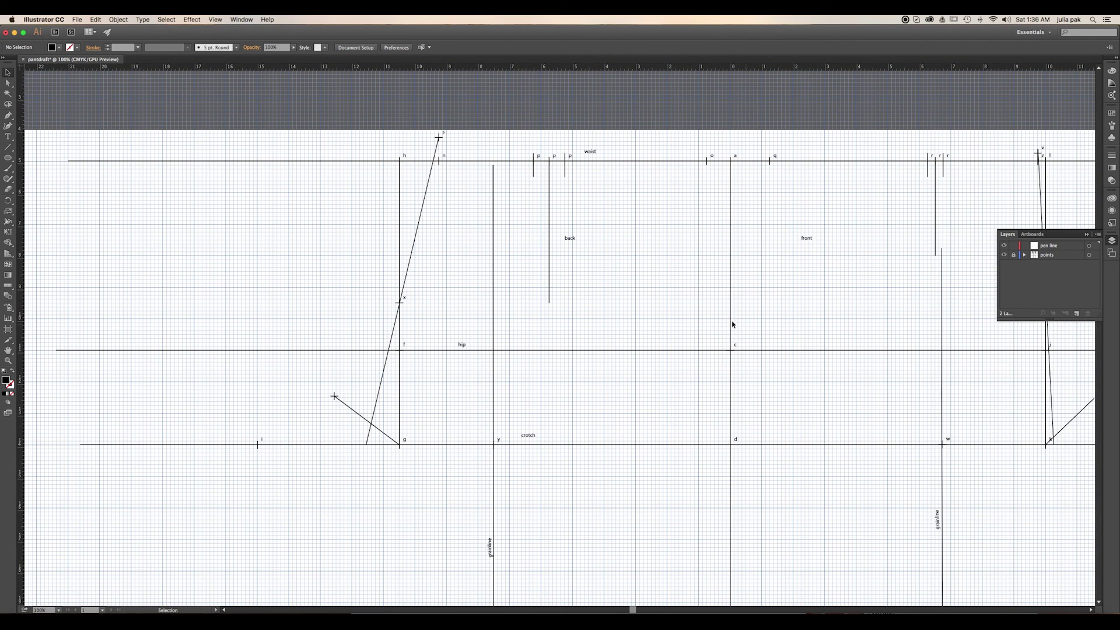
pyautogui.press('p')
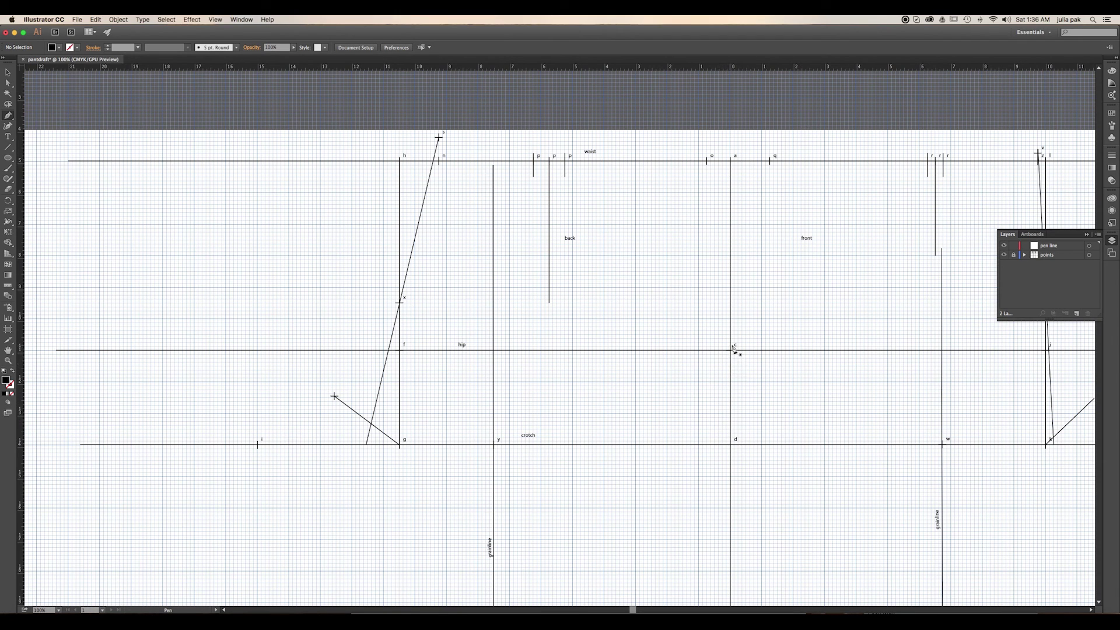
pyautogui.press('v')
pyautogui.press('super+equal')
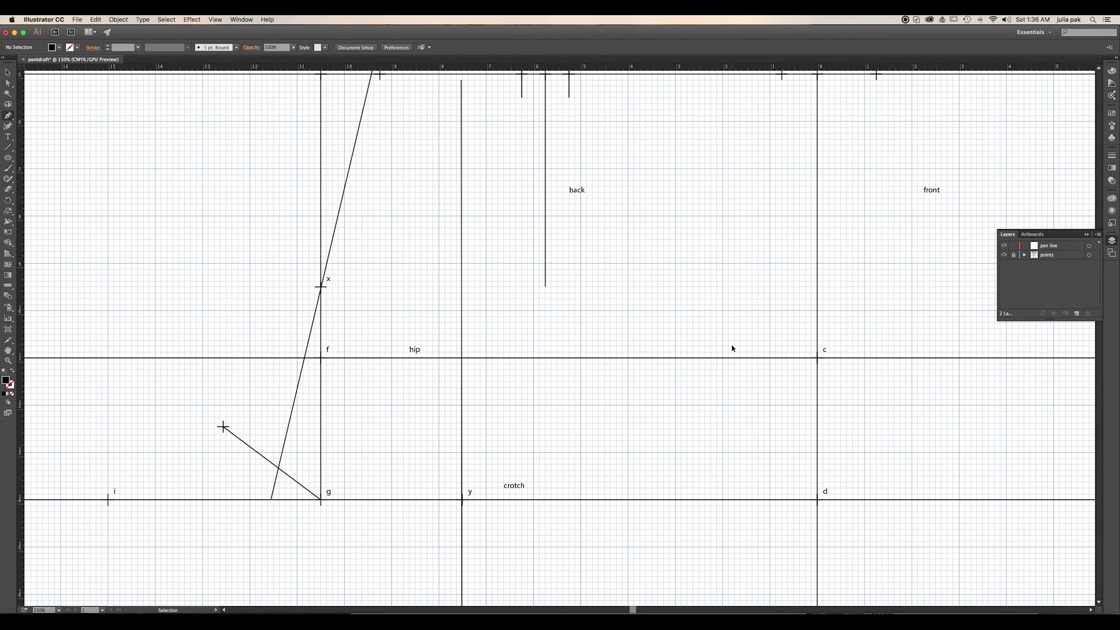
pyautogui.press('super+equal')
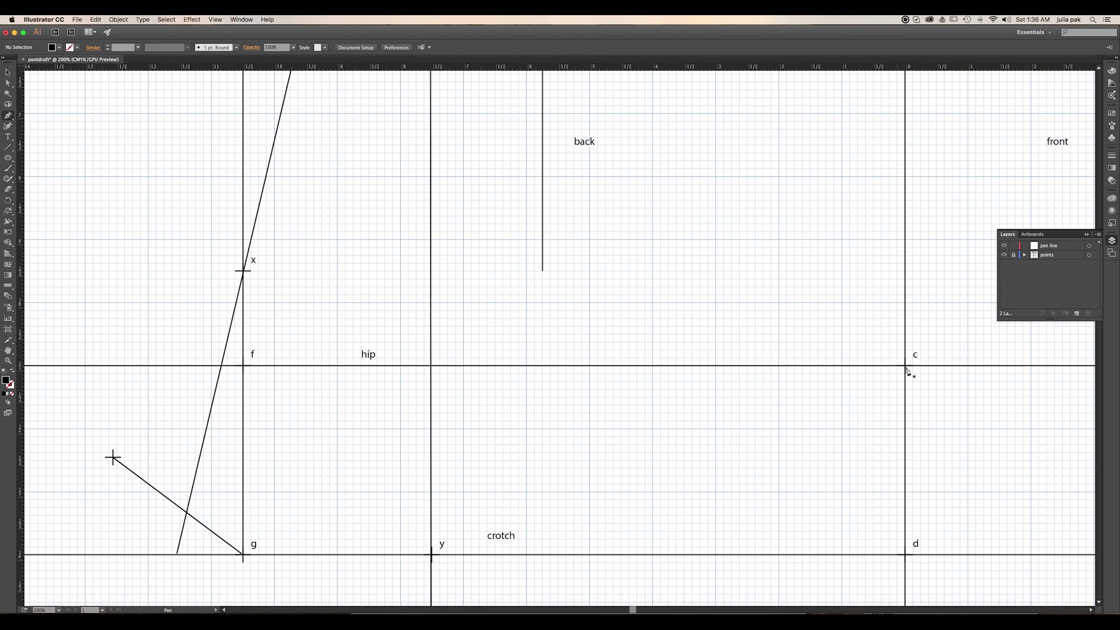
pyautogui.moveTo(905, 367); pyautogui.dragTo(898, 355)
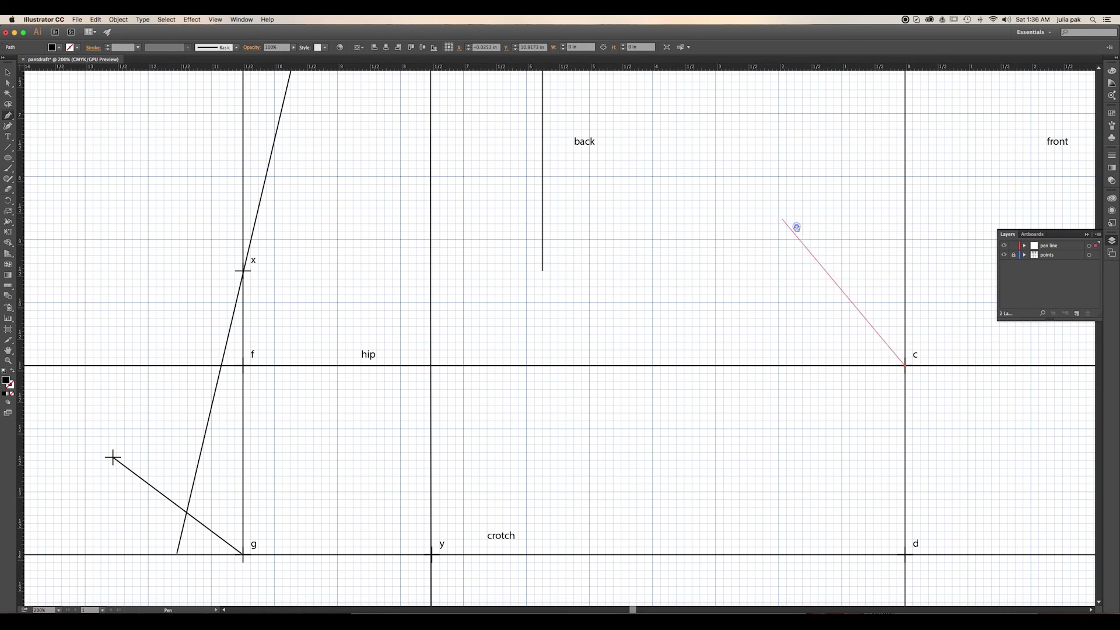
pyautogui.scroll(8, 743, 385)
pyautogui.hscroll(4, 743, 385)
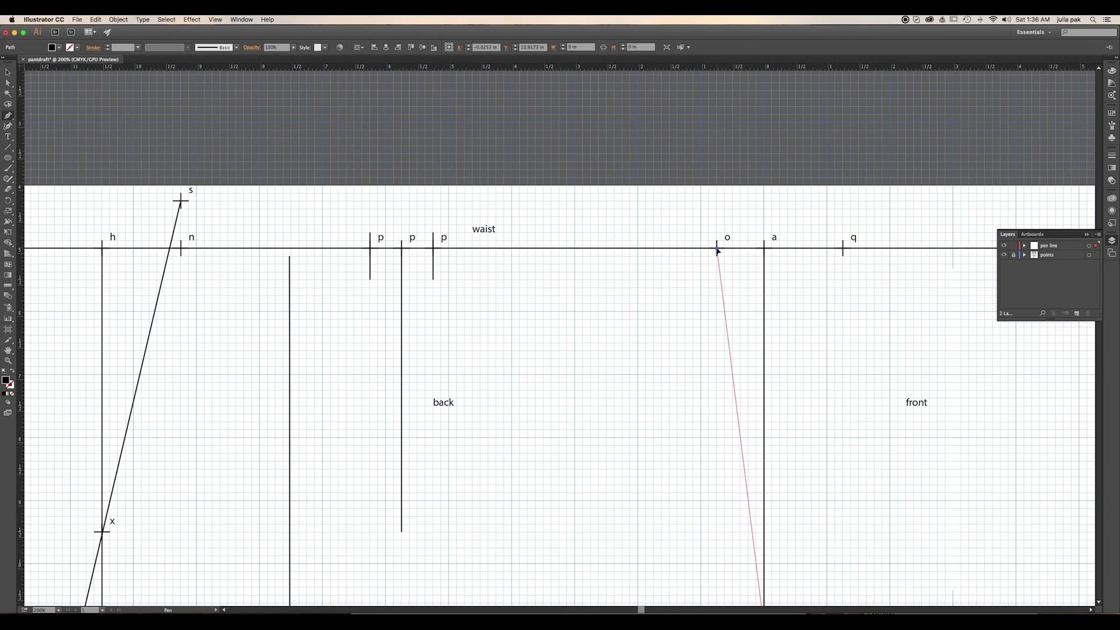
pyautogui.click(717, 249)
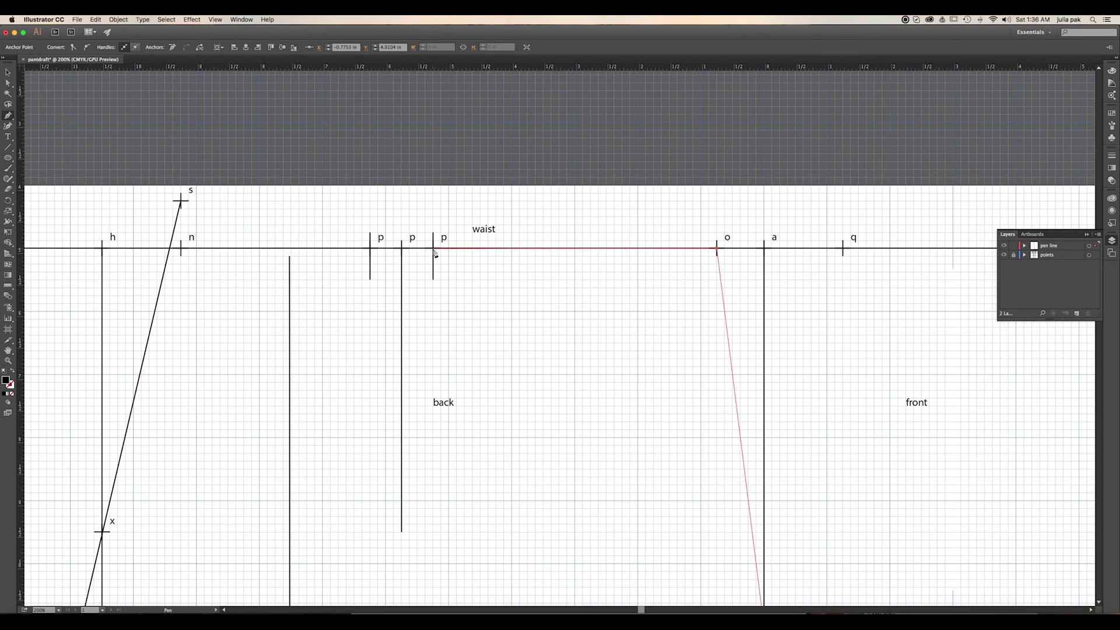
pyautogui.click(433, 249)
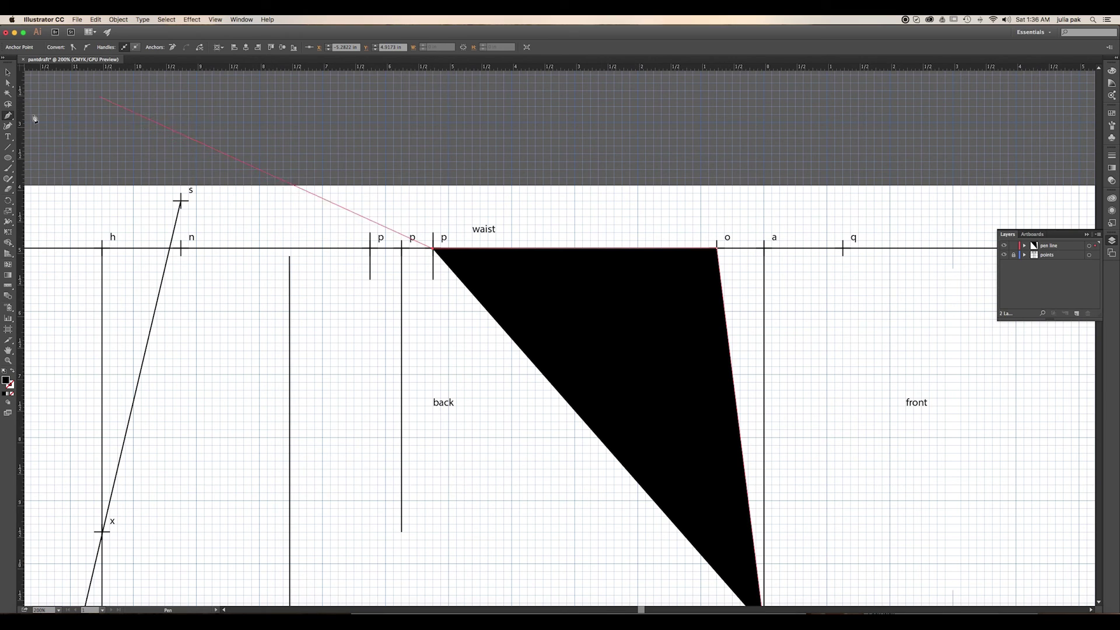
pyautogui.click(7, 71)
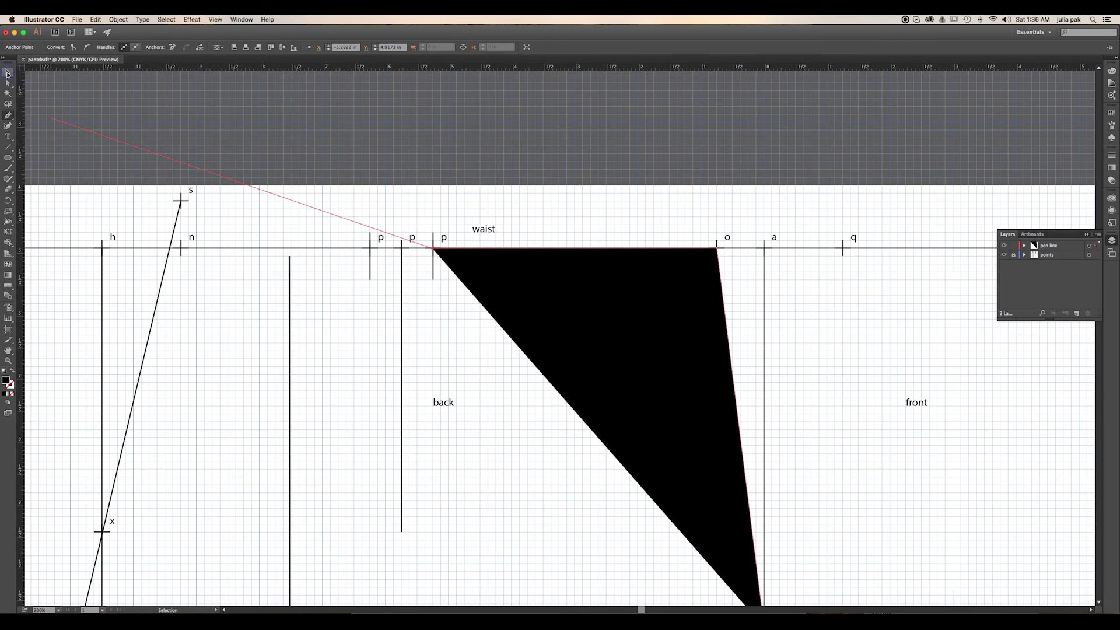
pyautogui.press('super+z')
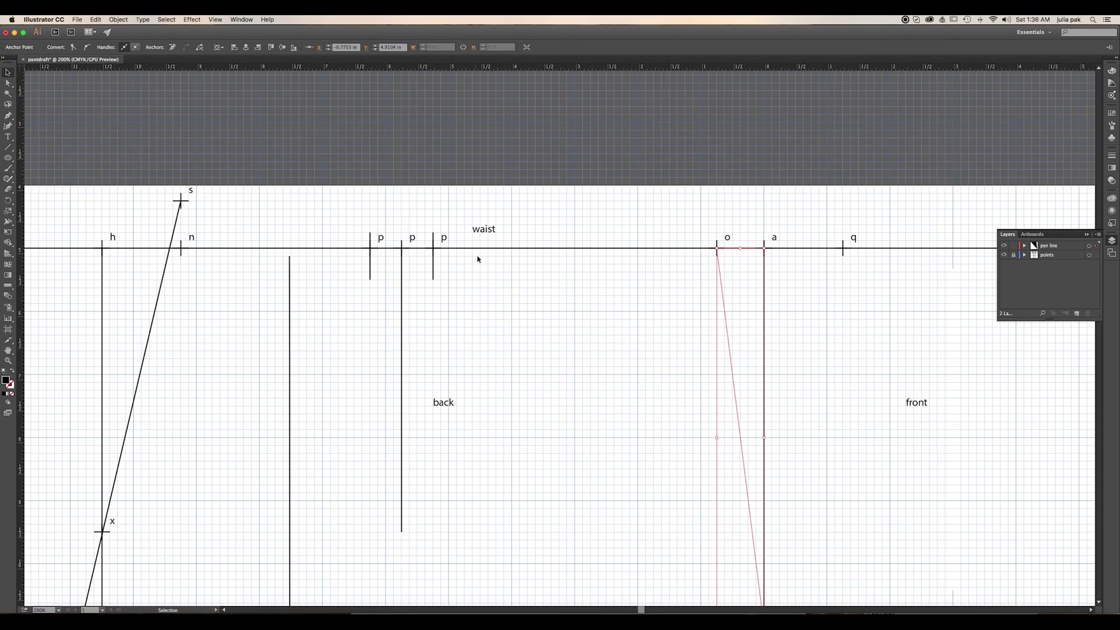
pyautogui.press('Delete')
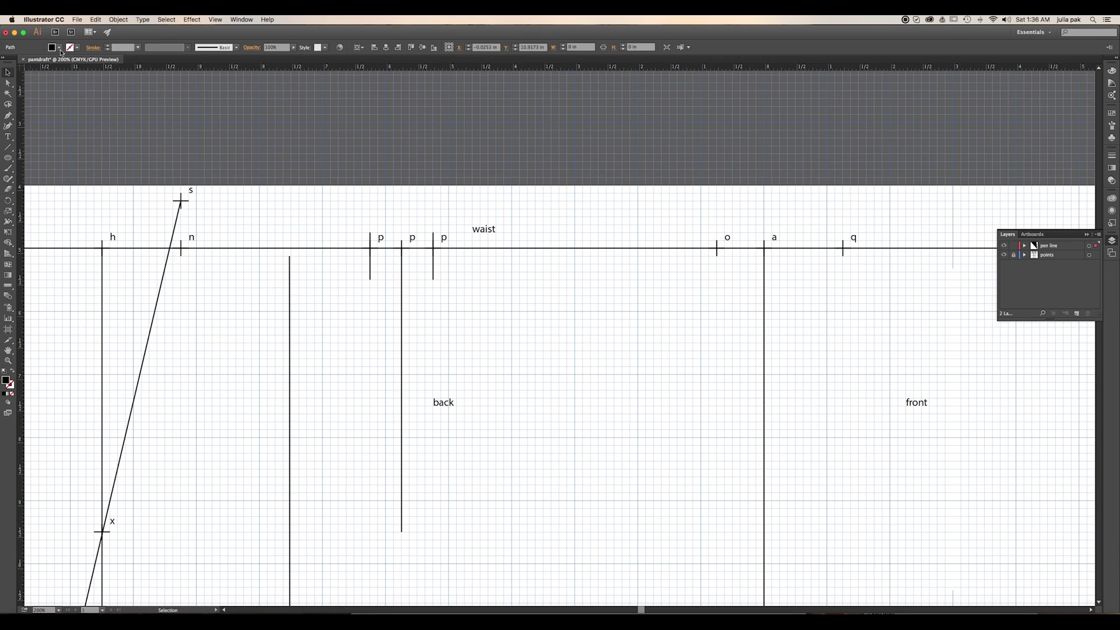
# Set the pen line to no fill with a red stroke, and delete the leftover anchor at point c.
pyautogui.click(51, 48)
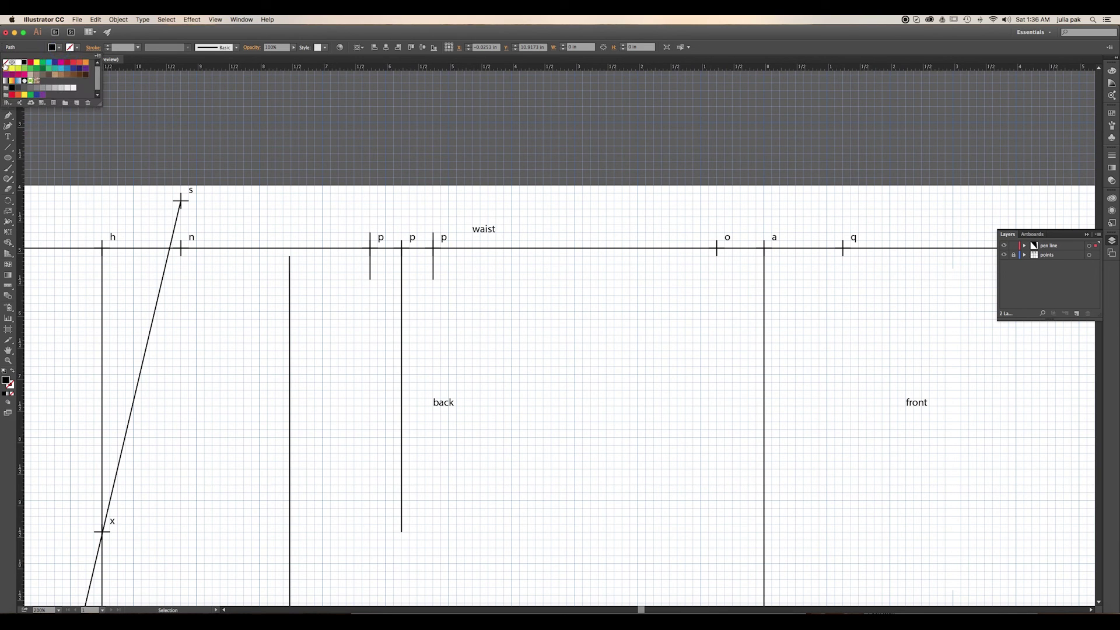
pyautogui.click(76, 48)
pyautogui.click(76, 48)
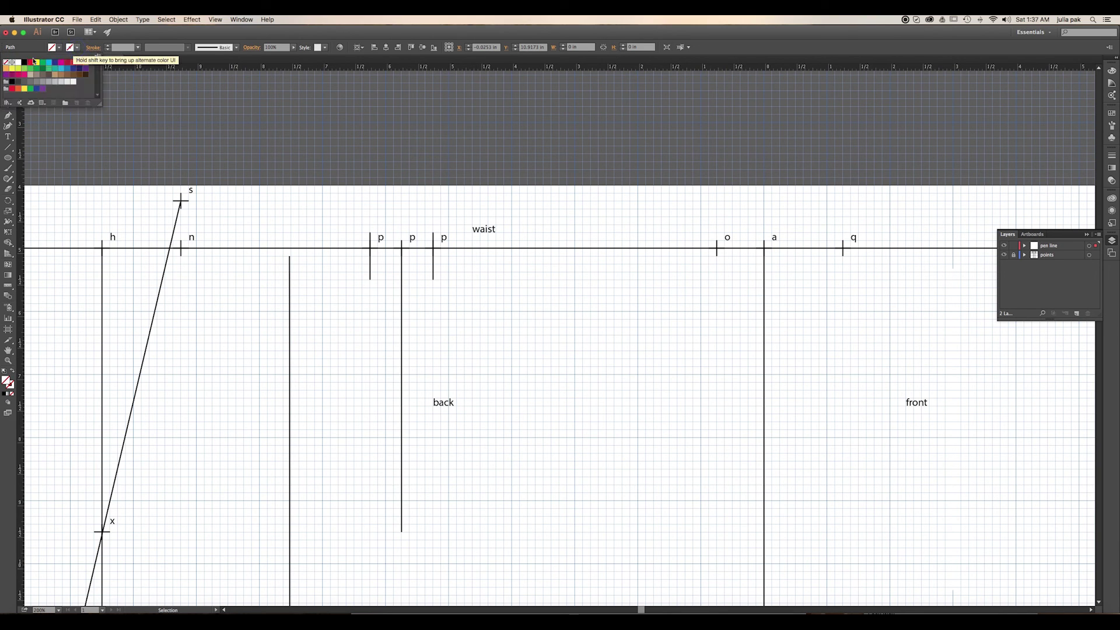
pyautogui.click(30, 62)
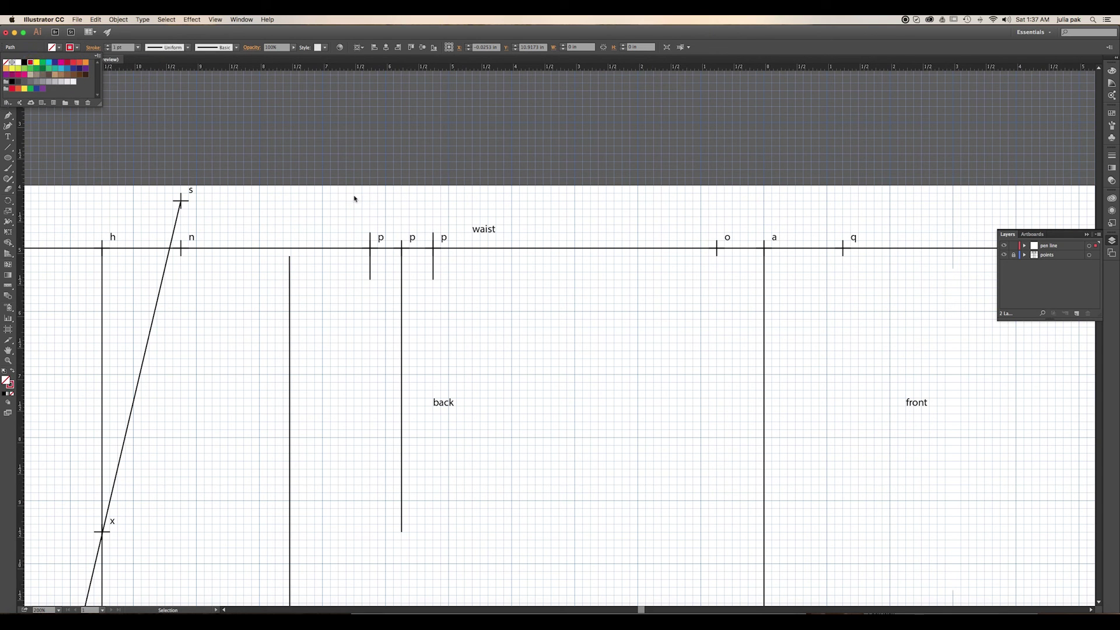
pyautogui.click(621, 375)
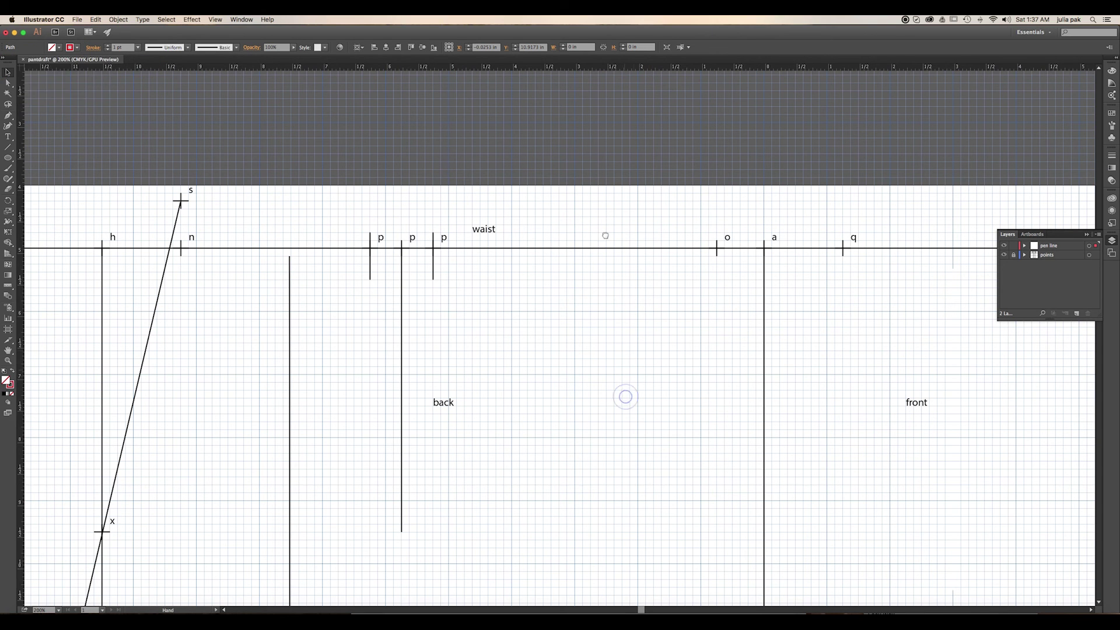
pyautogui.scroll(-6, 606, 373)
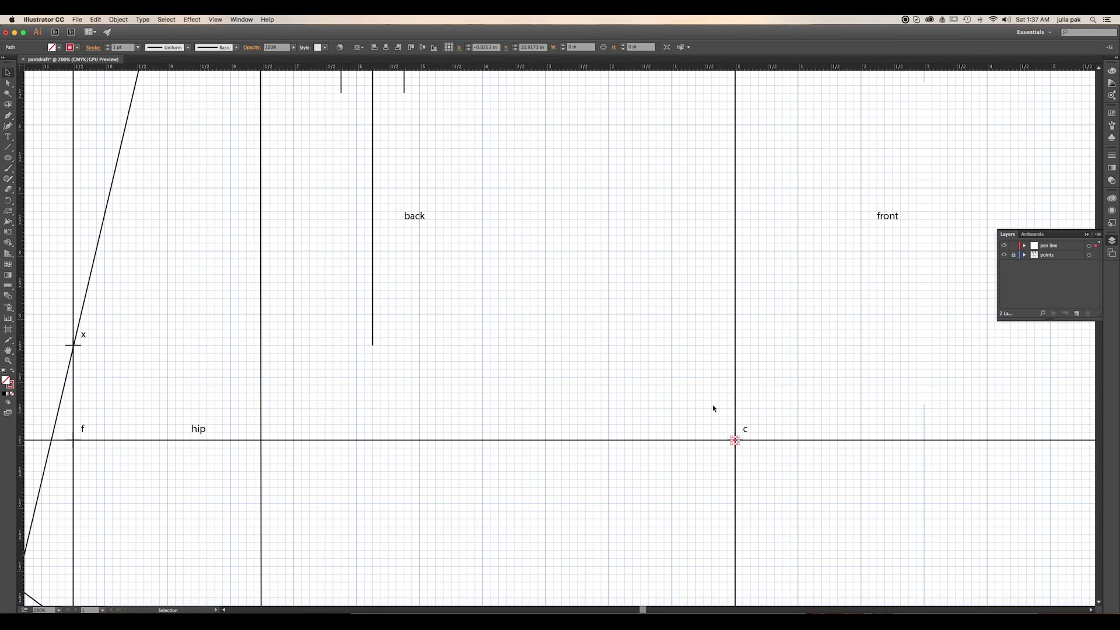
pyautogui.click(736, 447)
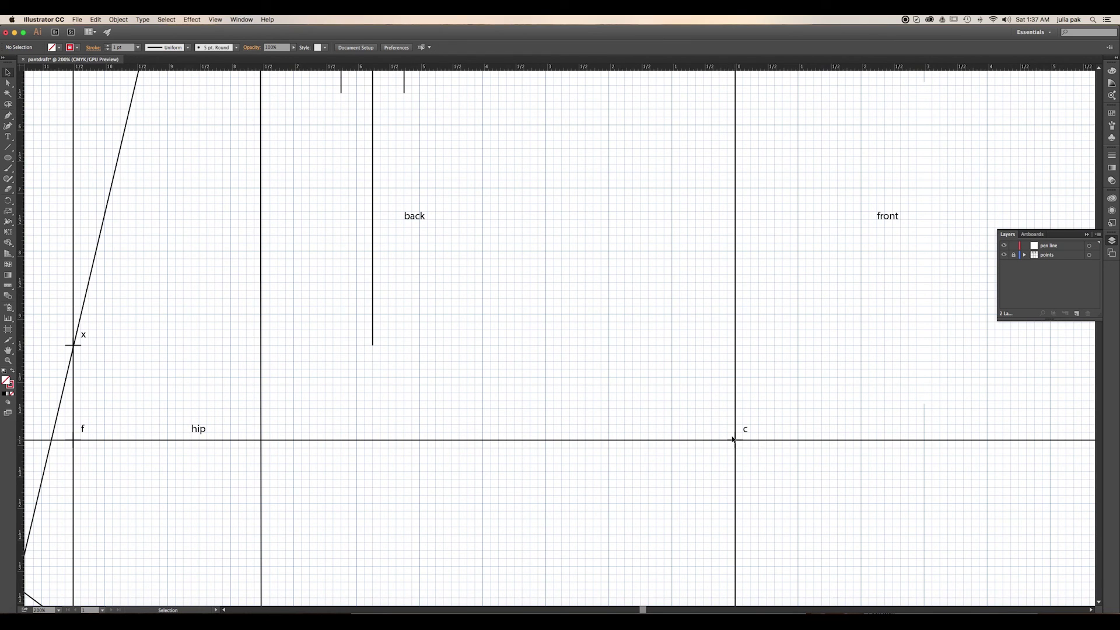
# Trace the back's side seam with the Pen tool from c to o, and along the waist to the nearest p mark.
pyautogui.press('p')
pyautogui.click(735, 439)
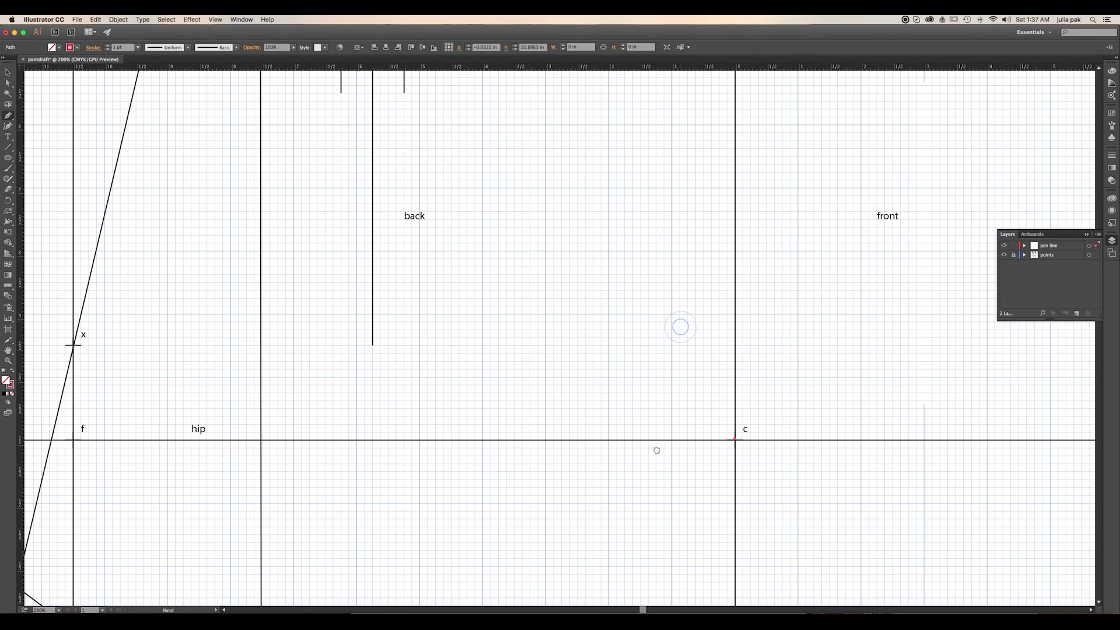
pyautogui.moveTo(681, 325); pyautogui.dragTo(653, 447)
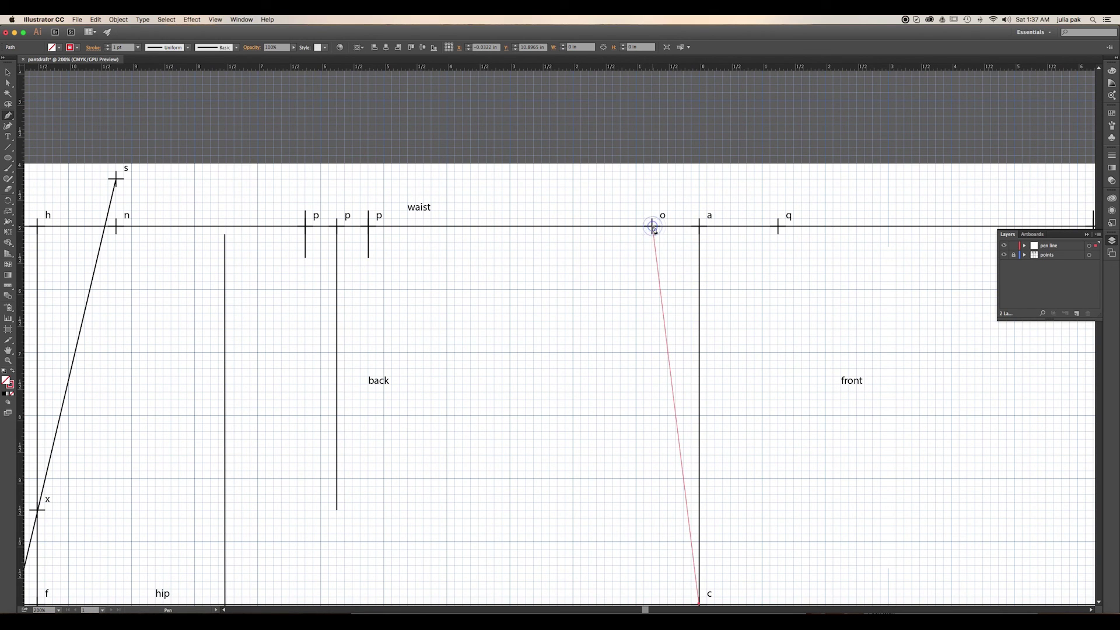
pyautogui.click(653, 230)
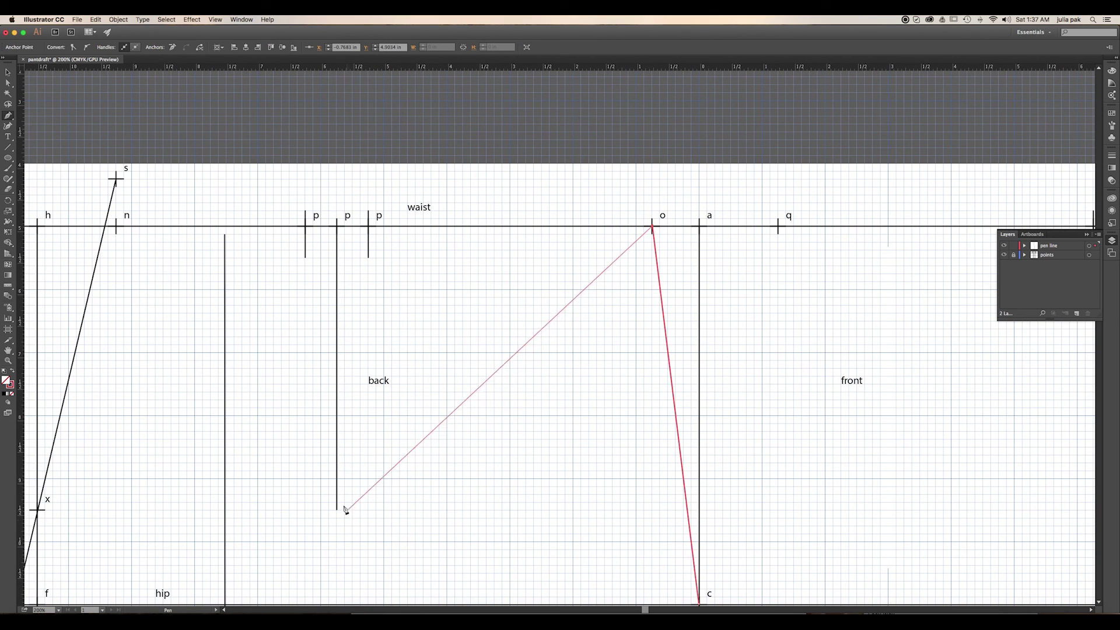
pyautogui.click(369, 228)
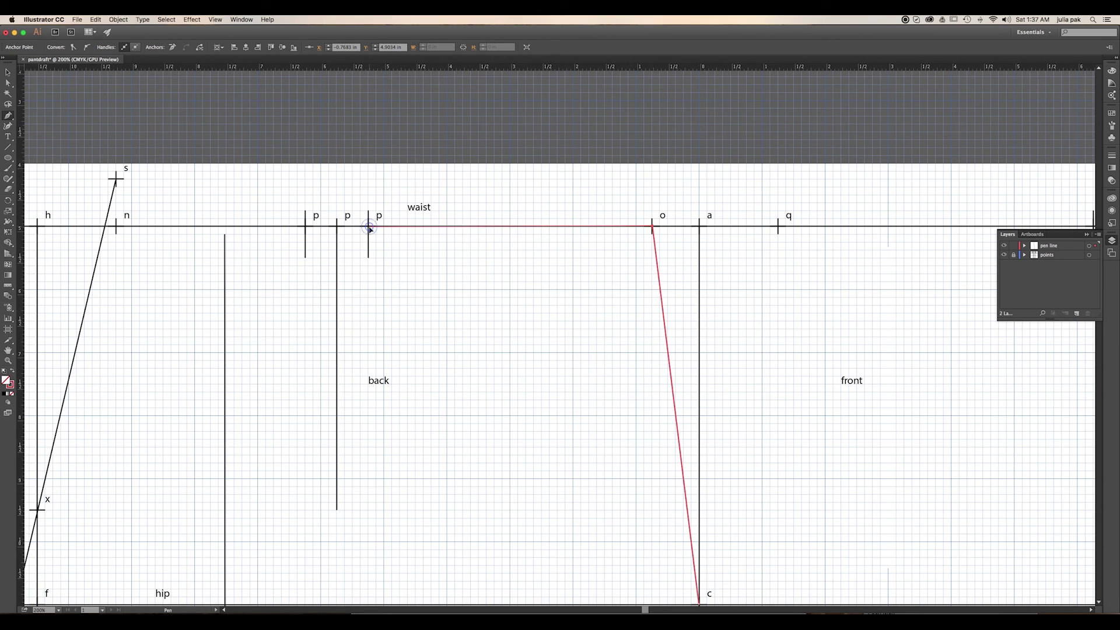
# Trace the back dart down to its tip and up to the far p mark, and continue the path through s to x.
pyautogui.click(337, 510)
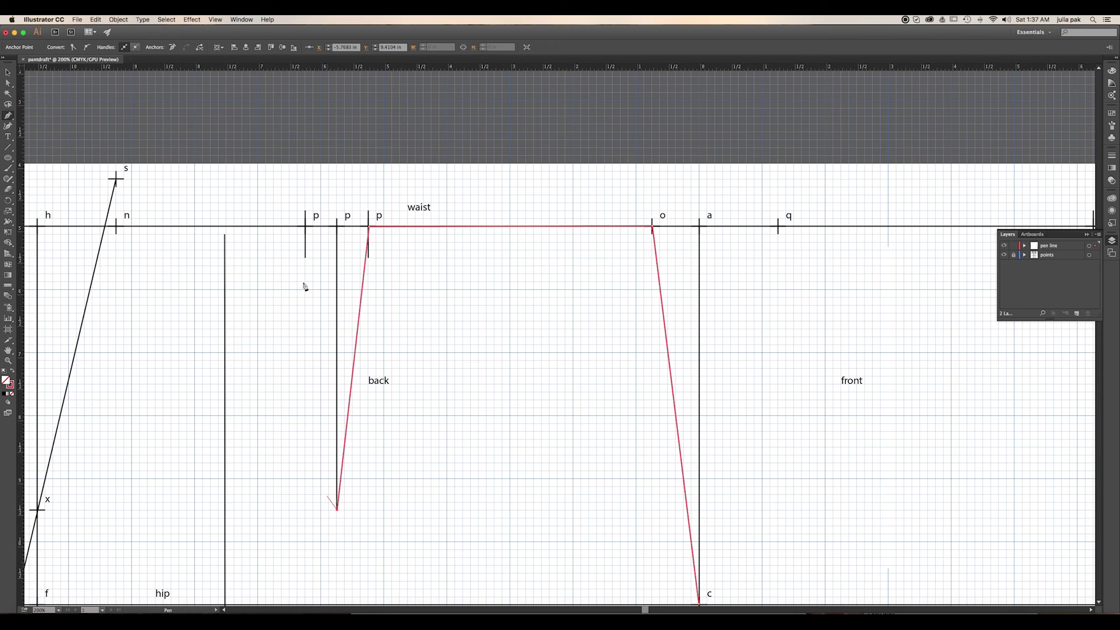
pyautogui.click(305, 226)
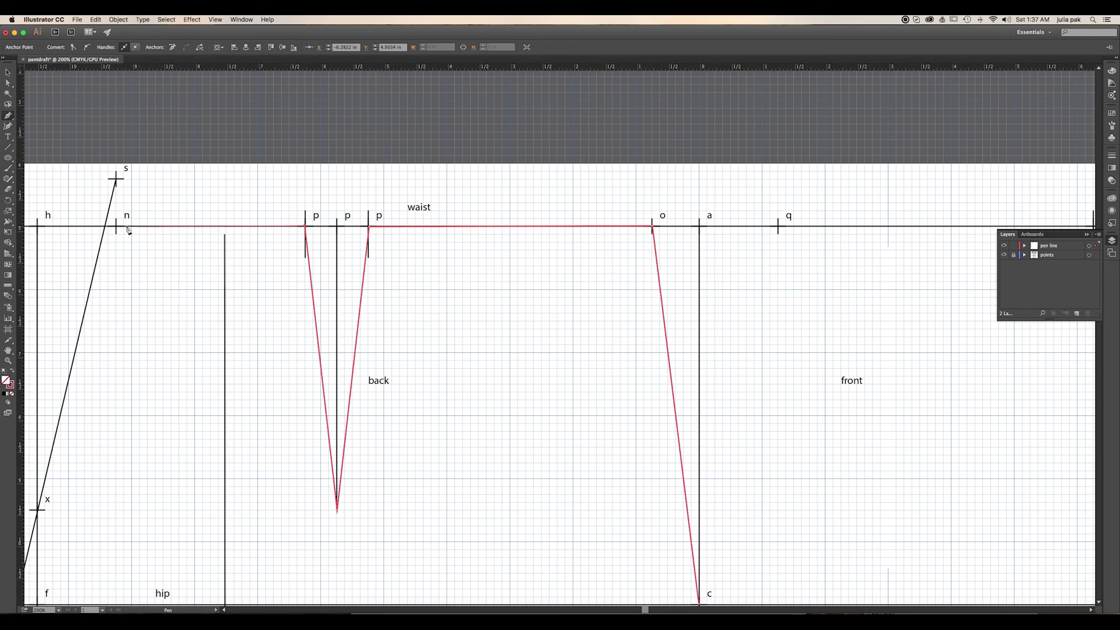
pyautogui.click(116, 182)
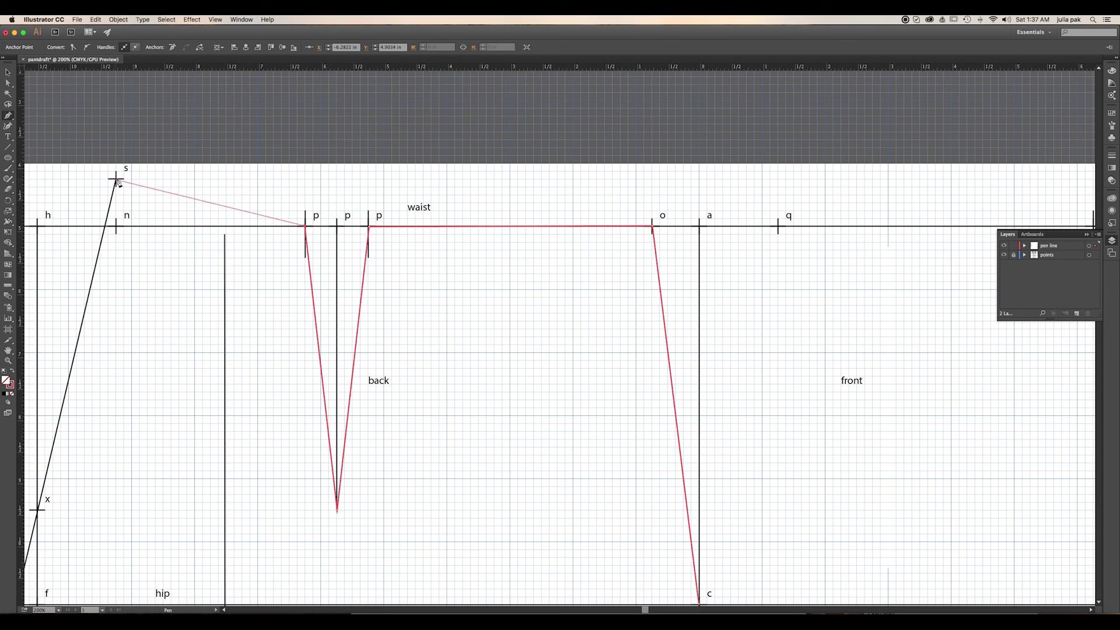
pyautogui.click(116, 180)
pyautogui.press('space')
pyautogui.hscroll(-10, 130, 413)
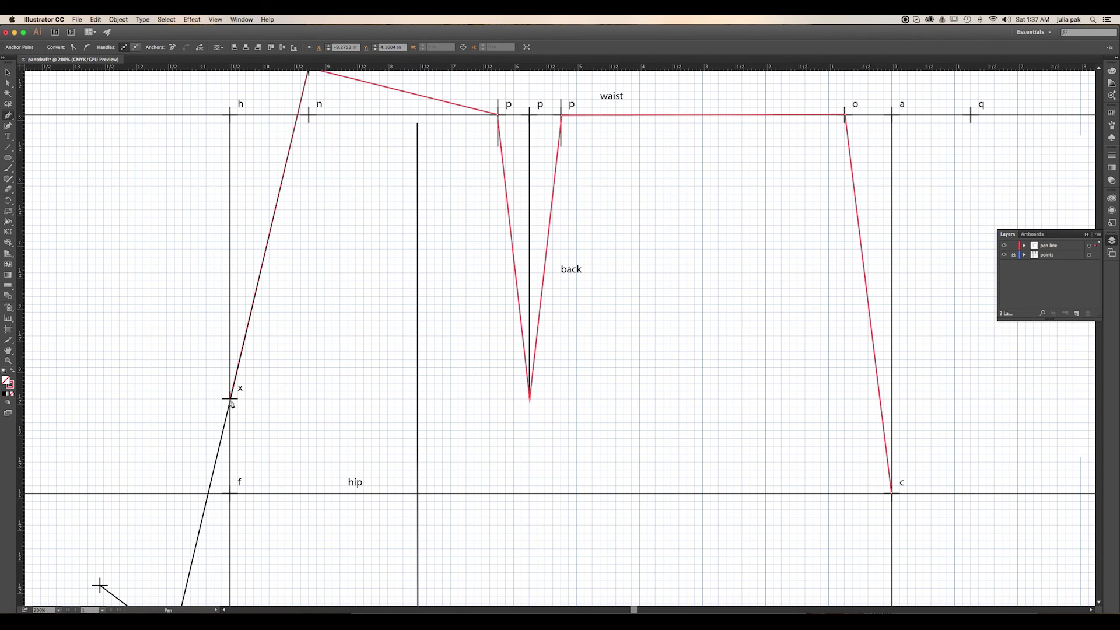
pyautogui.click(230, 400)
# Try to continue the path from x along the slanted line to the crotch line and across to point i.
pyautogui.moveTo(240, 469)
pyautogui.mouseDown()
pyautogui.moveTo(358, 290)
pyautogui.moveTo(339, 329)
pyautogui.mouseUp()
pyautogui.click(291, 482)
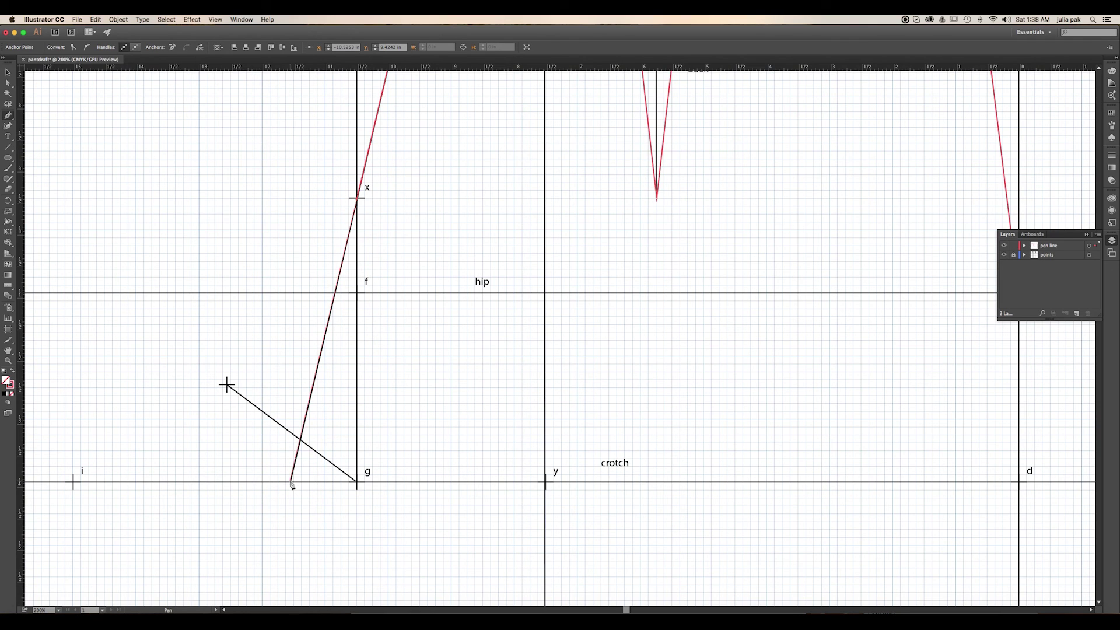
pyautogui.click(73, 483)
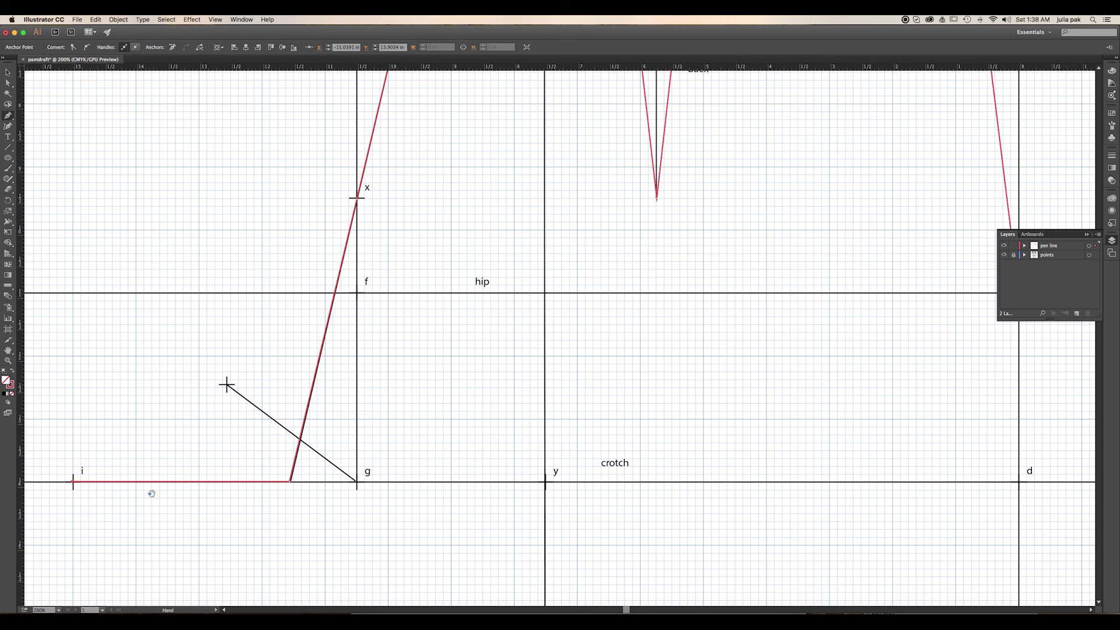
pyautogui.moveTo(150, 495); pyautogui.dragTo(195, 460)
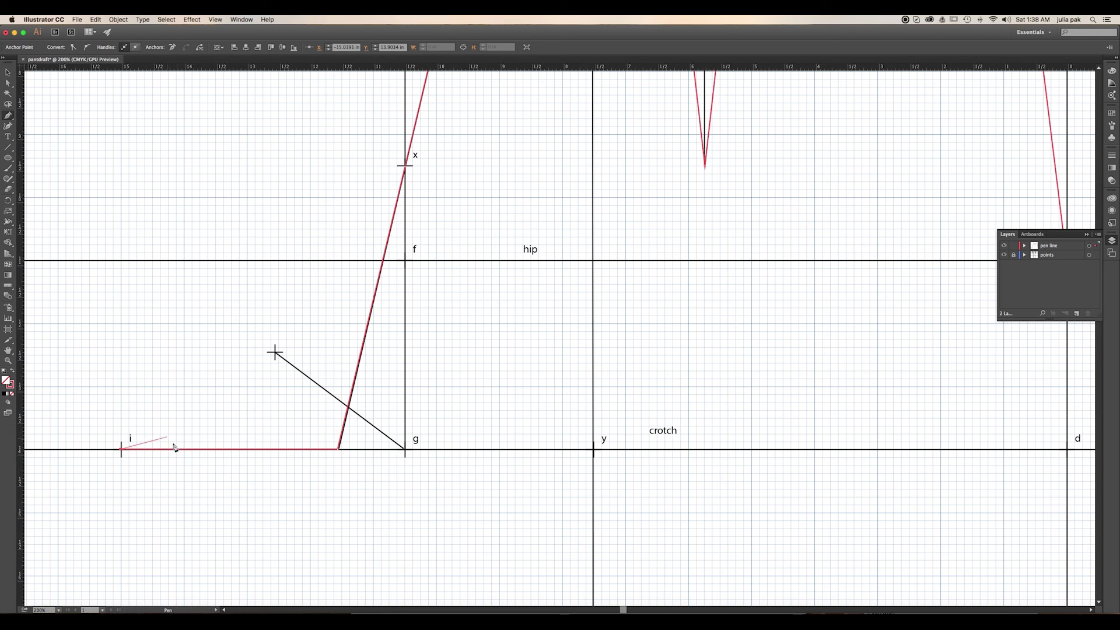
pyautogui.press('space')
pyautogui.press('super+z')
pyautogui.press('super+z')
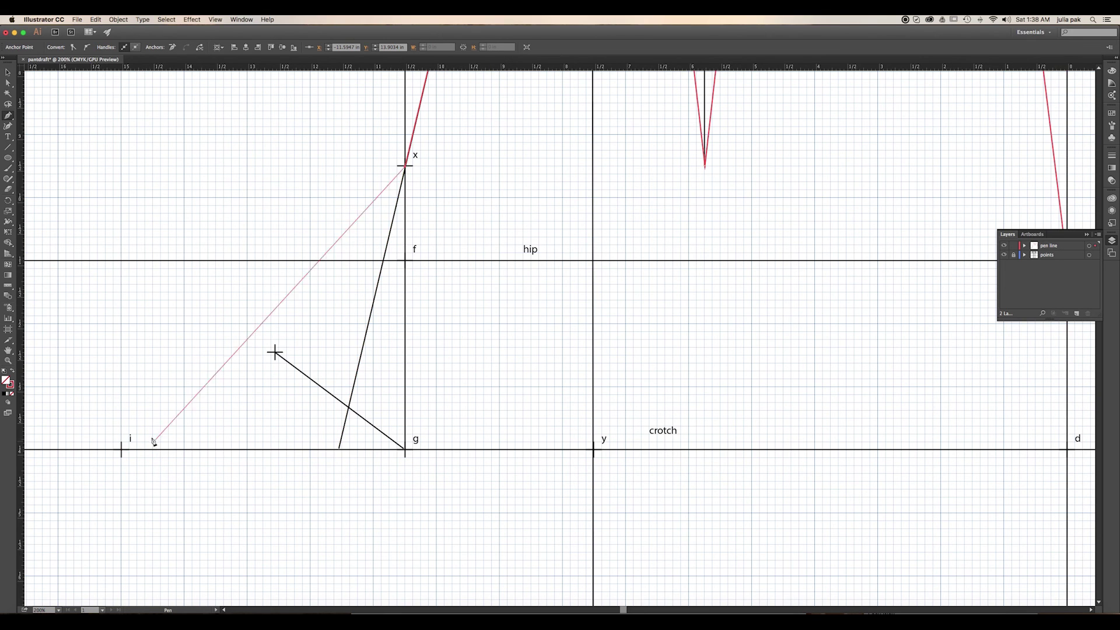
# Continue the path from x straight to point i, and down to the back's knee dot on the inseam side.
pyautogui.click(121, 449)
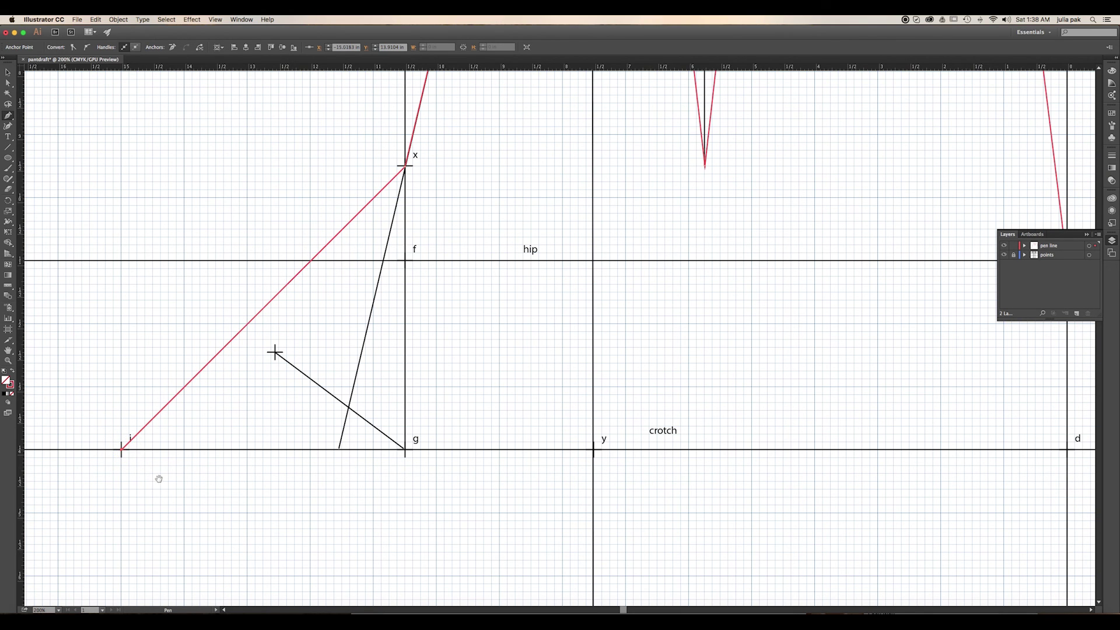
pyautogui.moveTo(170, 475); pyautogui.dragTo(267, 308)
pyautogui.moveTo(350, 325); pyautogui.dragTo(395, 116)
pyautogui.moveTo(370, 370); pyautogui.dragTo(390, 308)
pyautogui.moveTo(332, 505); pyautogui.dragTo(366, 471)
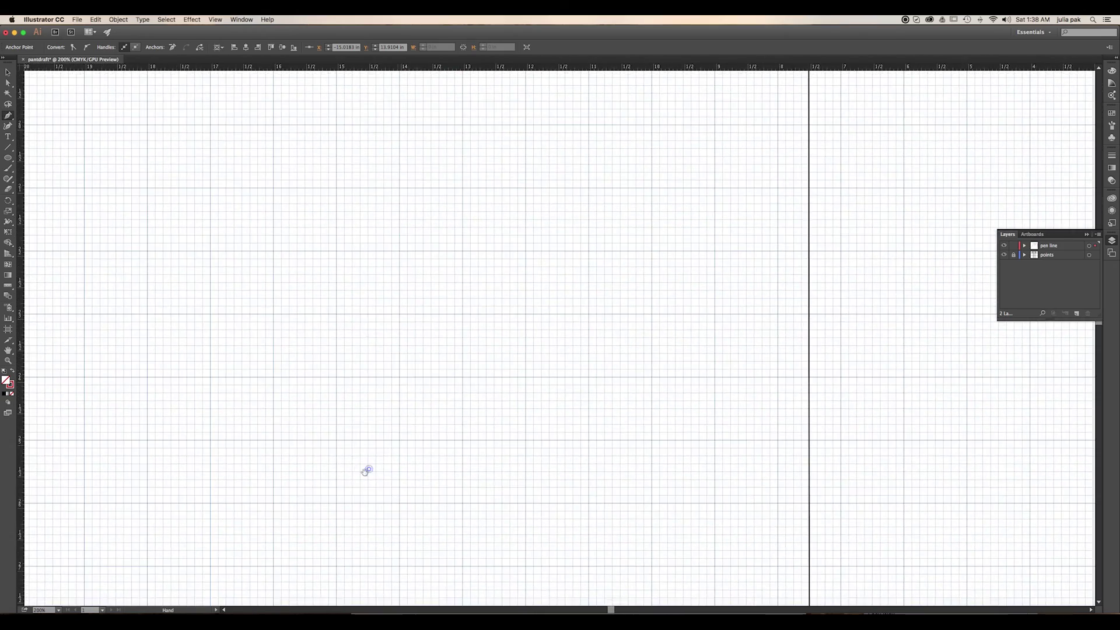
pyautogui.moveTo(380, 253); pyautogui.dragTo(497, 413)
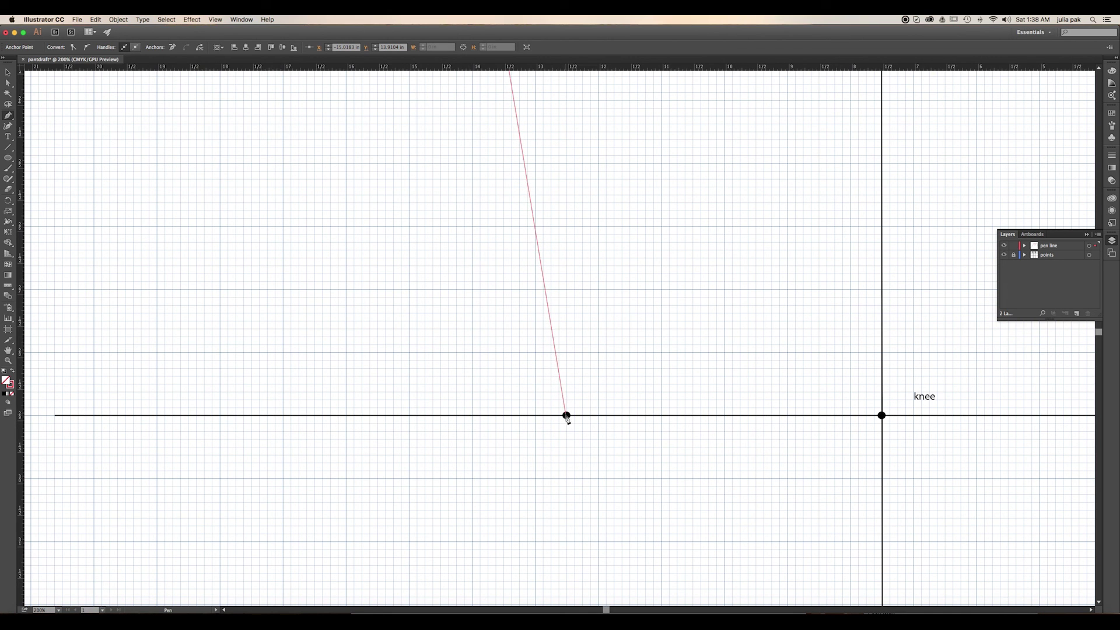
pyautogui.click(566, 415)
# Extend the back inseam path from the knee dot down to the ankle dot on the same side of the grainline.
pyautogui.moveTo(562, 428); pyautogui.dragTo(520, 312)
pyautogui.moveTo(522, 455); pyautogui.dragTo(513, 327)
pyautogui.moveTo(516, 425); pyautogui.dragTo(507, 323)
pyautogui.moveTo(492, 470); pyautogui.dragTo(523, 373)
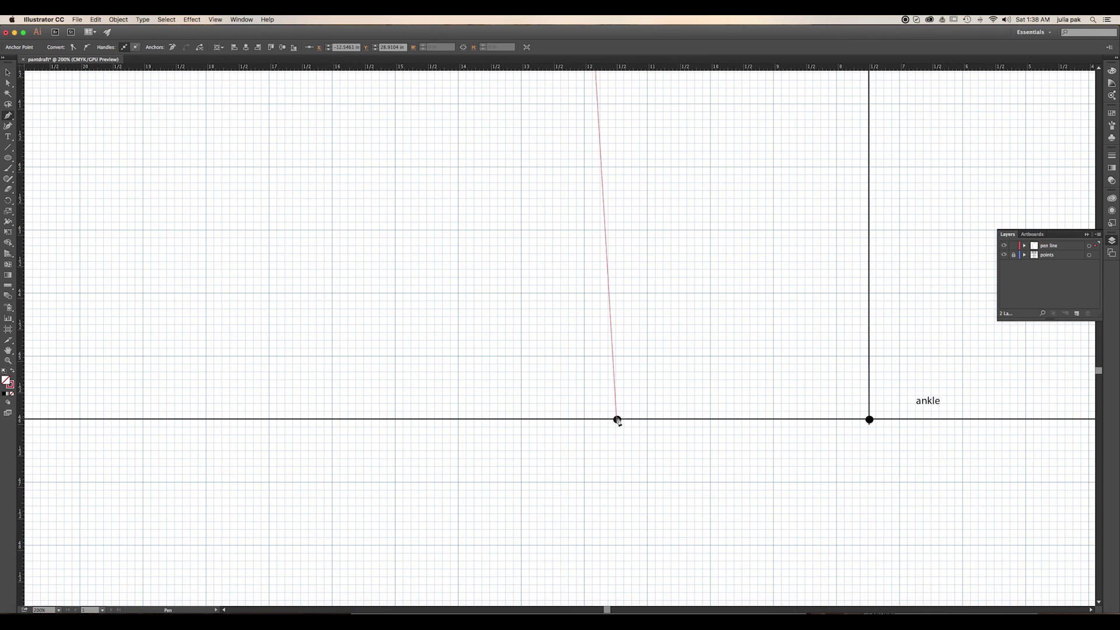
pyautogui.click(617, 420)
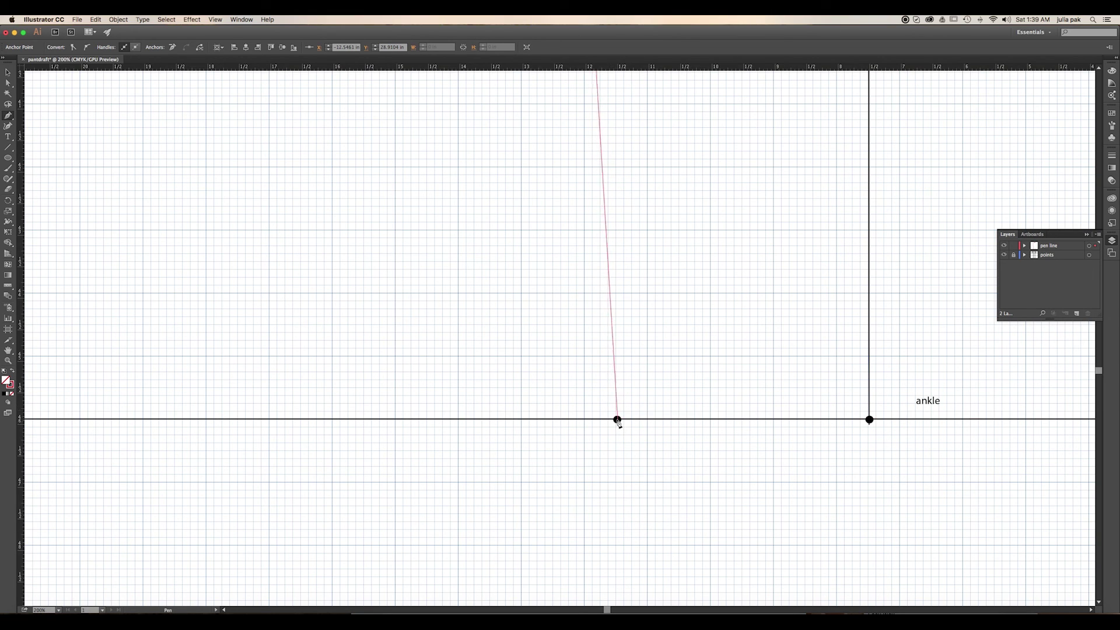
pyautogui.click(618, 419)
pyautogui.hscroll(5, 685, 430)
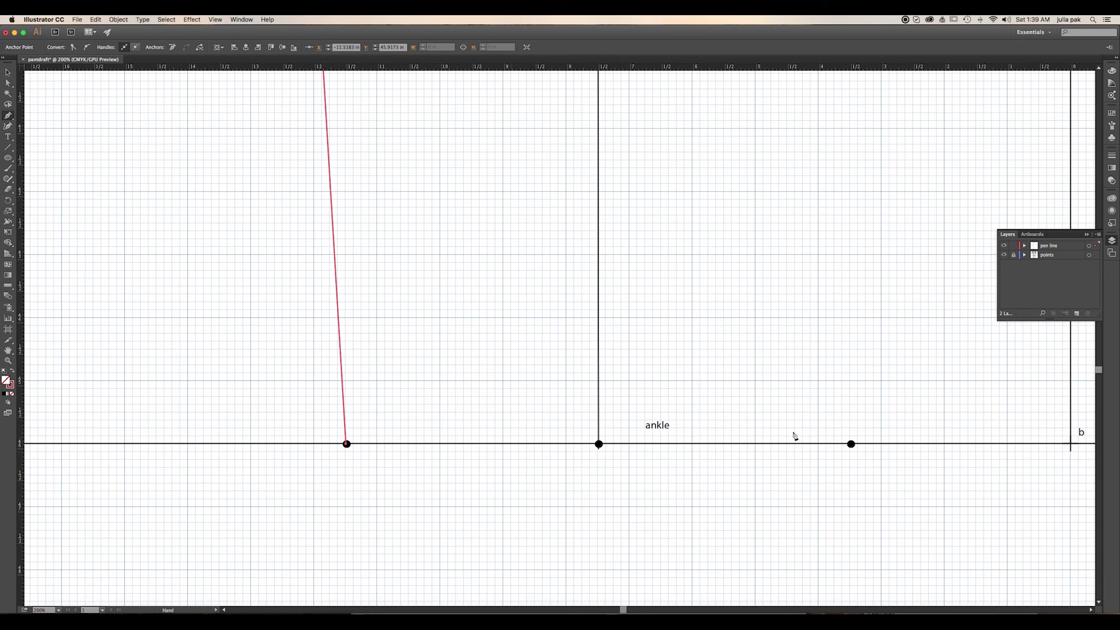
# Continue the back outline across the ankle line to the opposite ankle dot, and up to the knee dot on the outseam side.
pyautogui.click(851, 445)
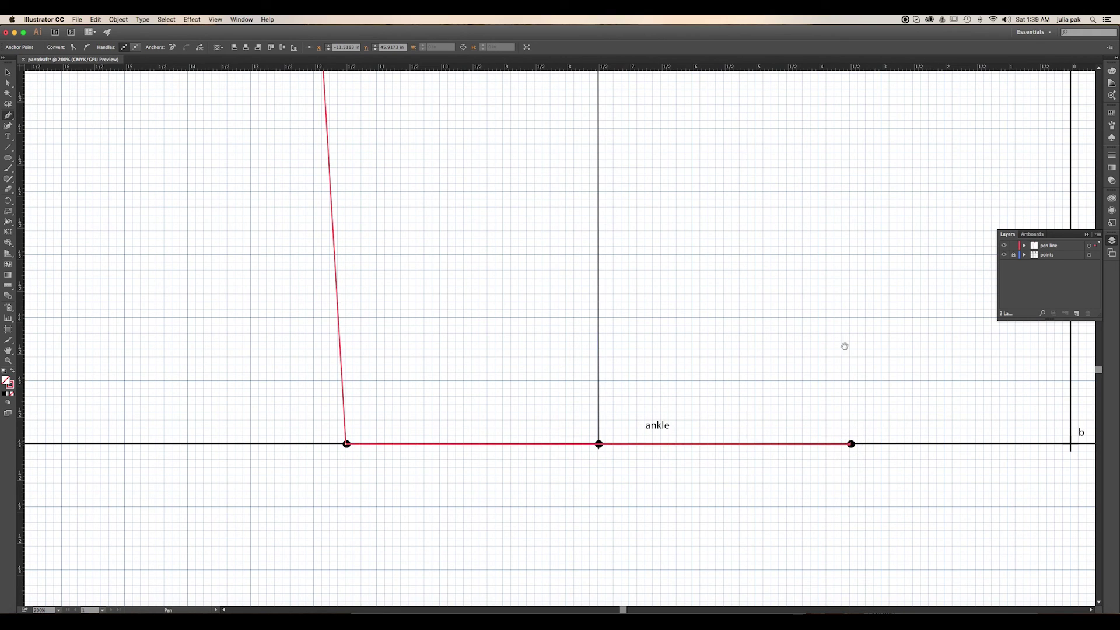
pyautogui.scroll(8, 756, 333)
pyautogui.hscroll(3, 755, 333)
pyautogui.hscroll(2, 661, 405)
pyautogui.scroll(6, 661, 404)
pyautogui.scroll(1, 676, 411)
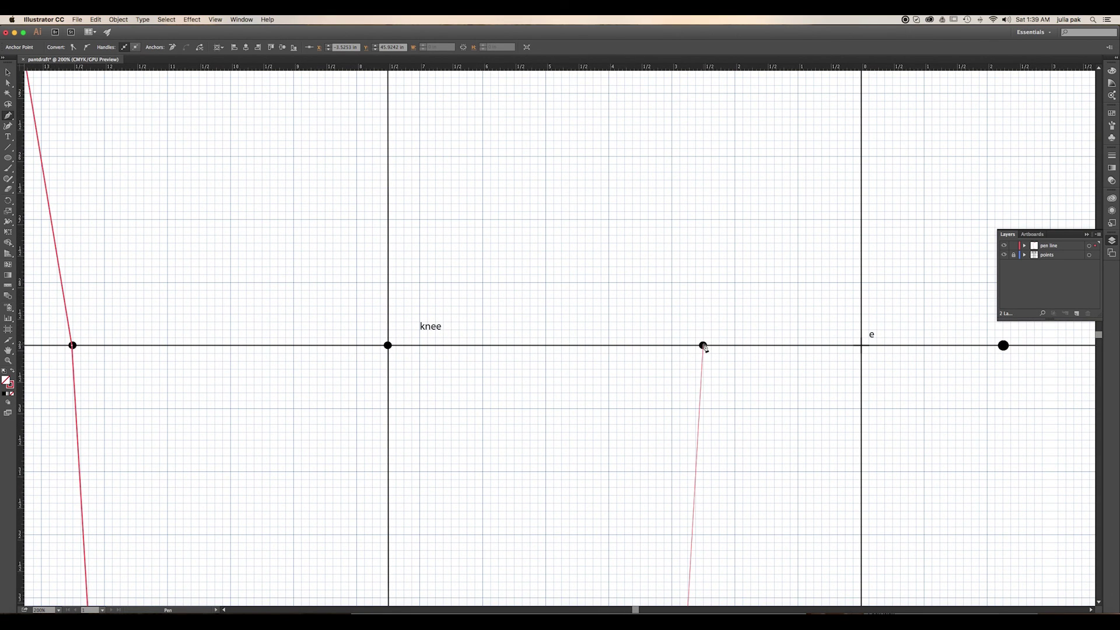
pyautogui.click(703, 345)
# Continue the outseam path from the knee dot up to point d on the crotch line and end it at point c on the hip line.
pyautogui.scroll(10, 679, 412)
pyautogui.hscroll(3, 679, 412)
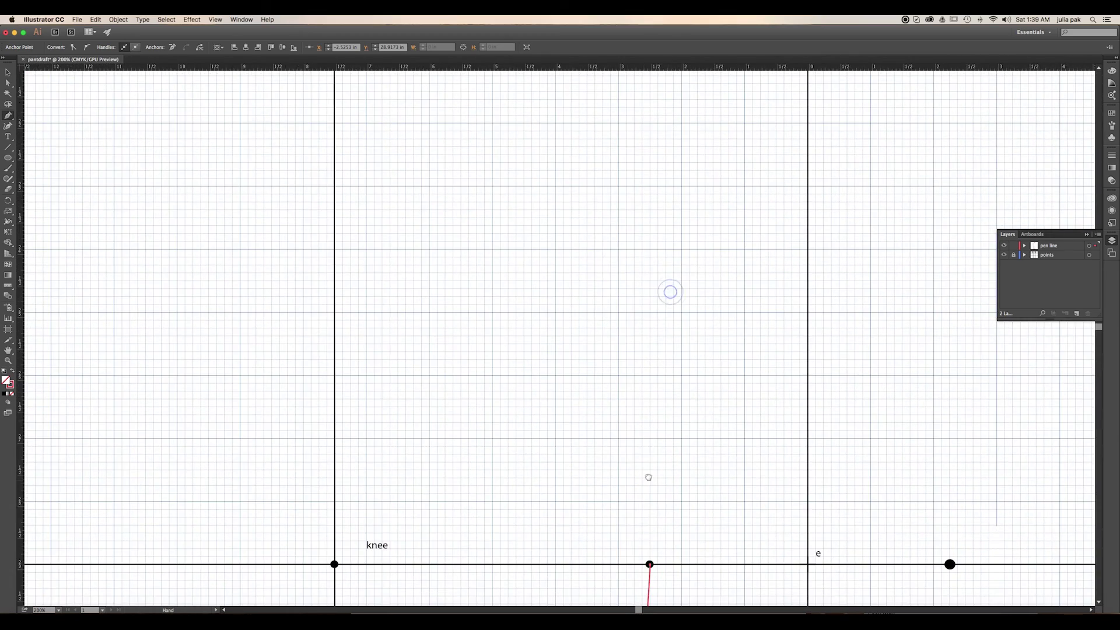
pyautogui.scroll(15, 598, 451)
pyautogui.hscroll(2, 599, 451)
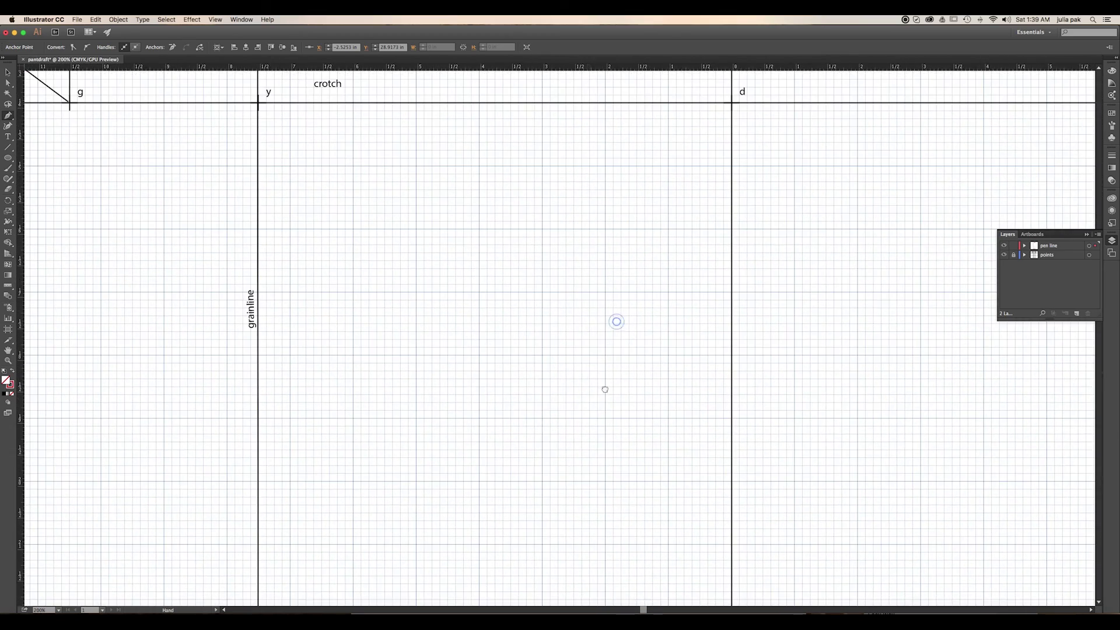
pyautogui.scroll(4, 590, 546)
pyautogui.hscroll(-1, 590, 546)
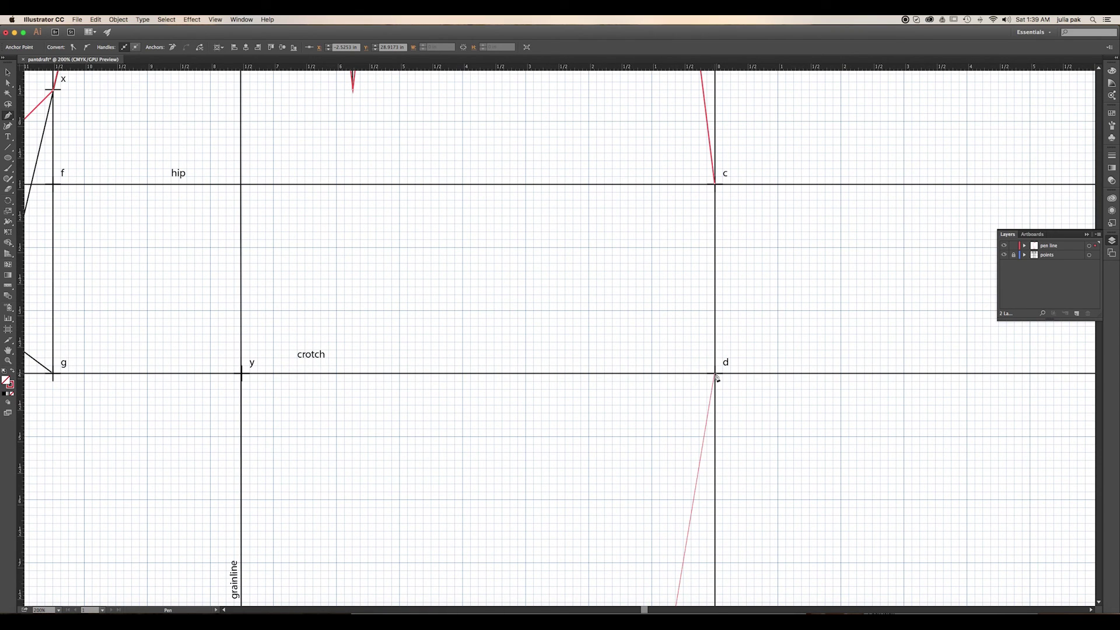
pyautogui.click(715, 374)
pyautogui.click(715, 186)
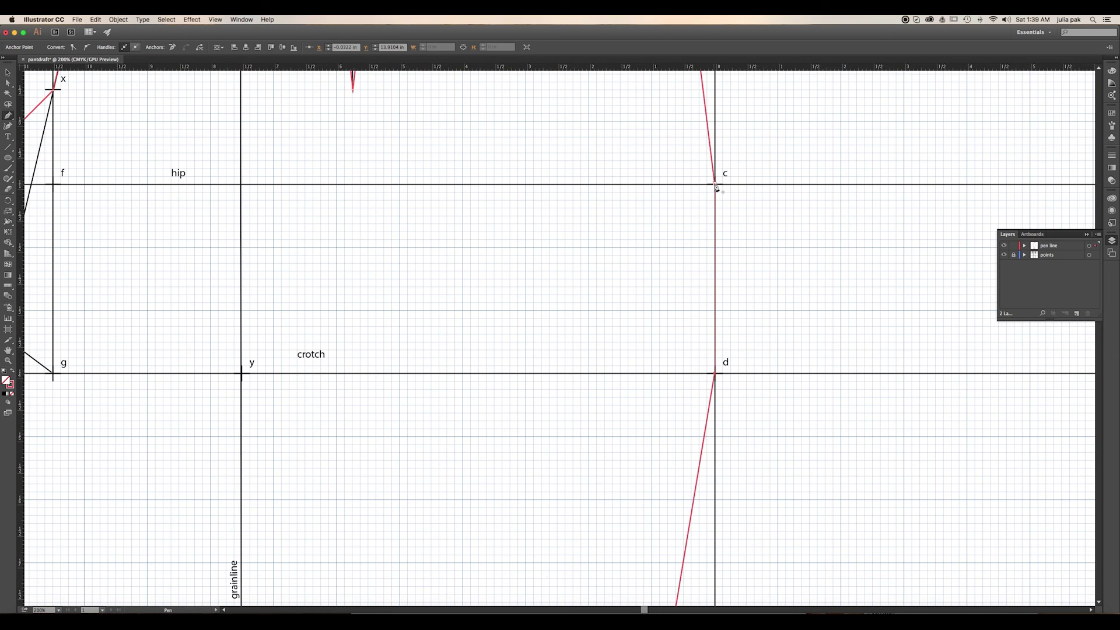
pyautogui.click(716, 186)
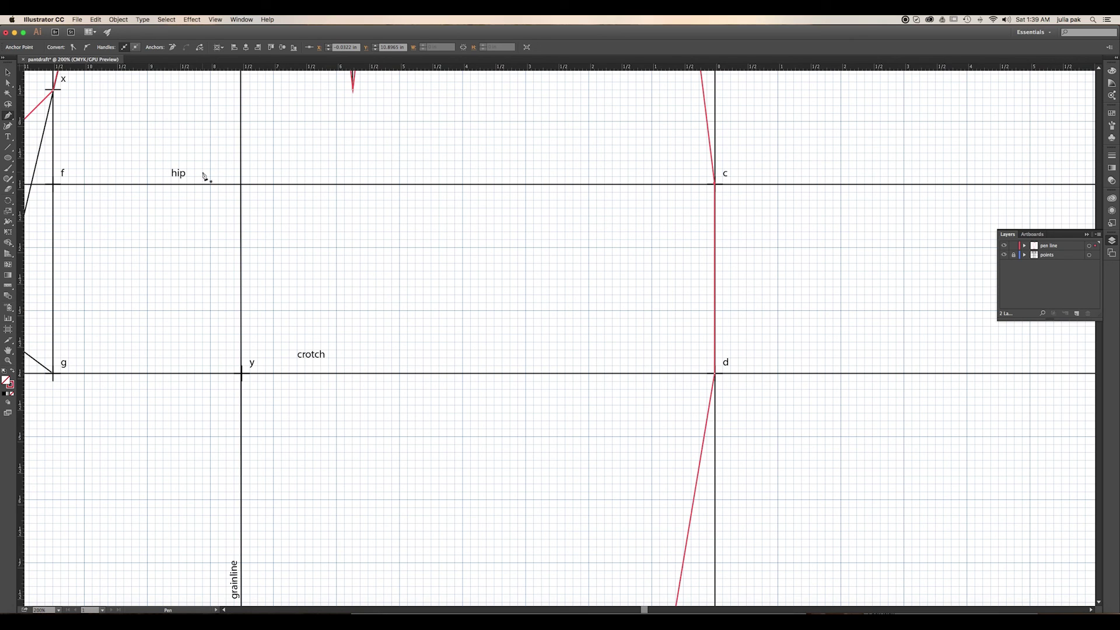
# Bend the back crotch segment between x and i with the Anchor Point tool so it passes through the mark on the diagonal from g.
pyautogui.press('super+minus')
pyautogui.press('super+minus')
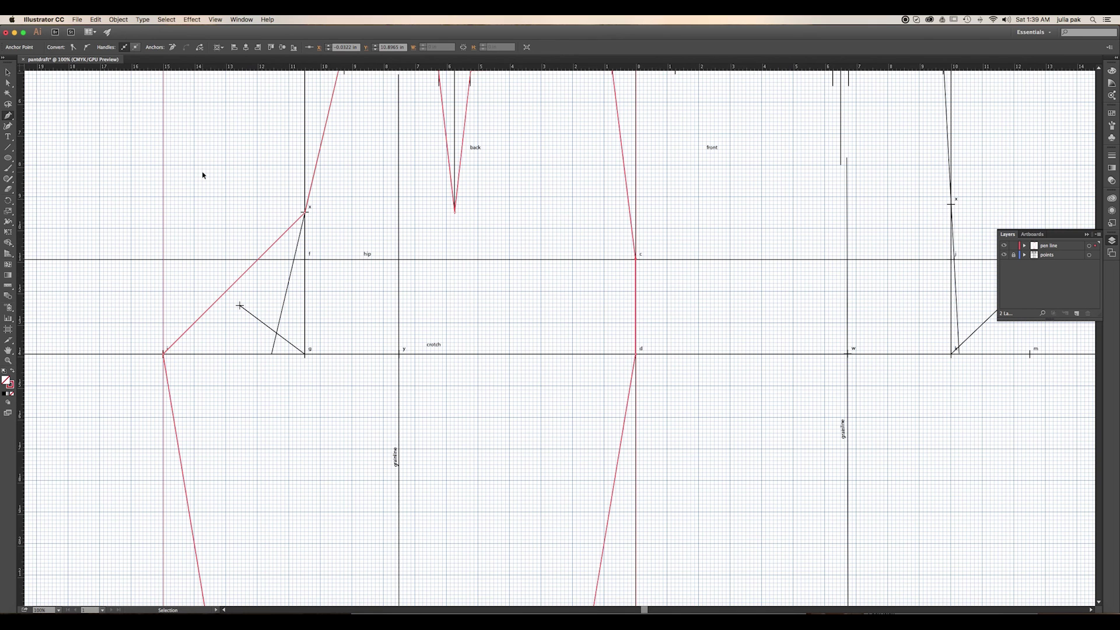
pyautogui.press('super+minus')
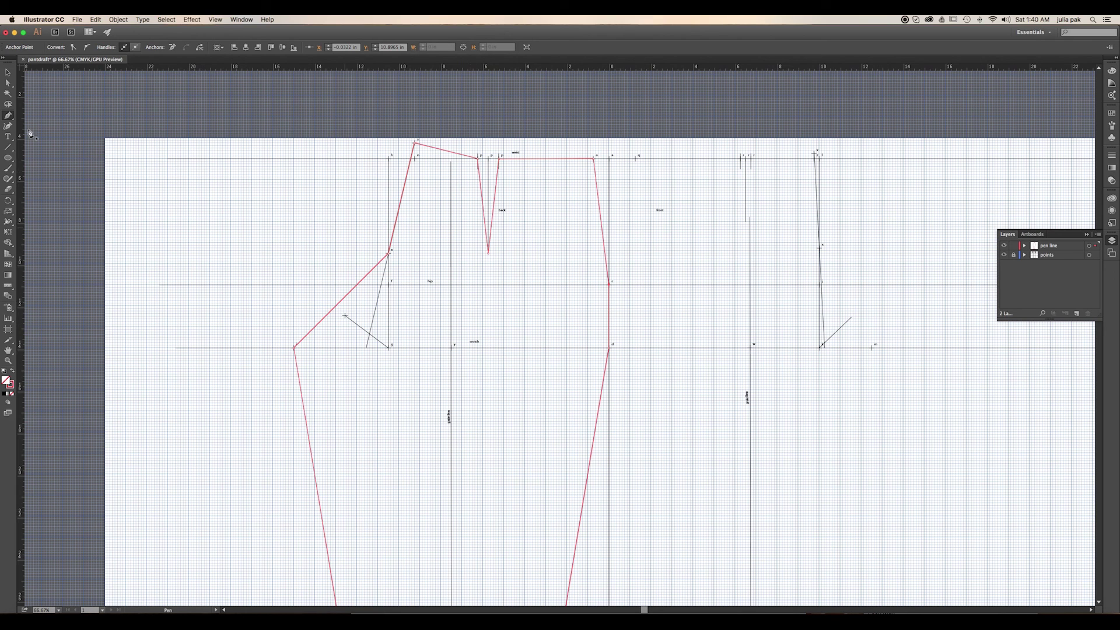
pyautogui.click(7, 116)
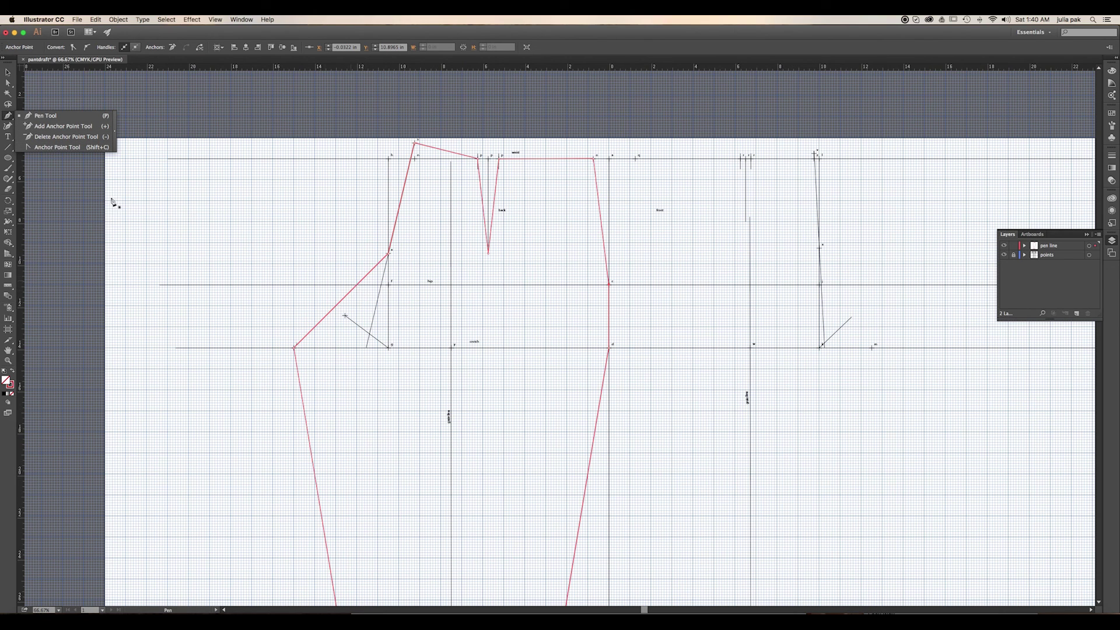
pyautogui.click(52, 148)
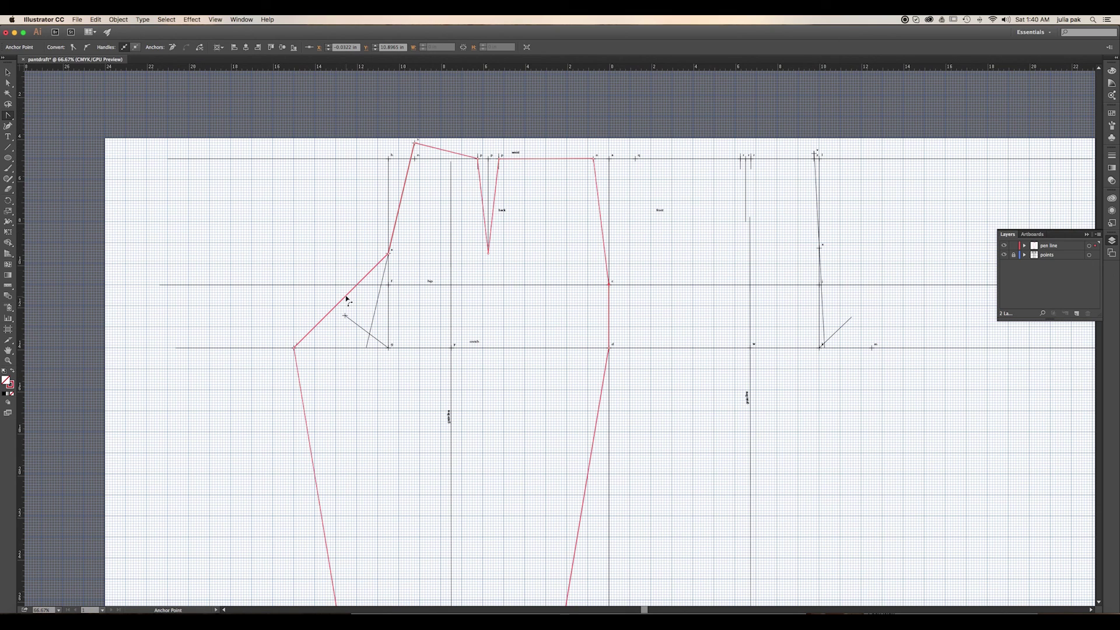
pyautogui.moveTo(345, 298); pyautogui.dragTo(348, 319)
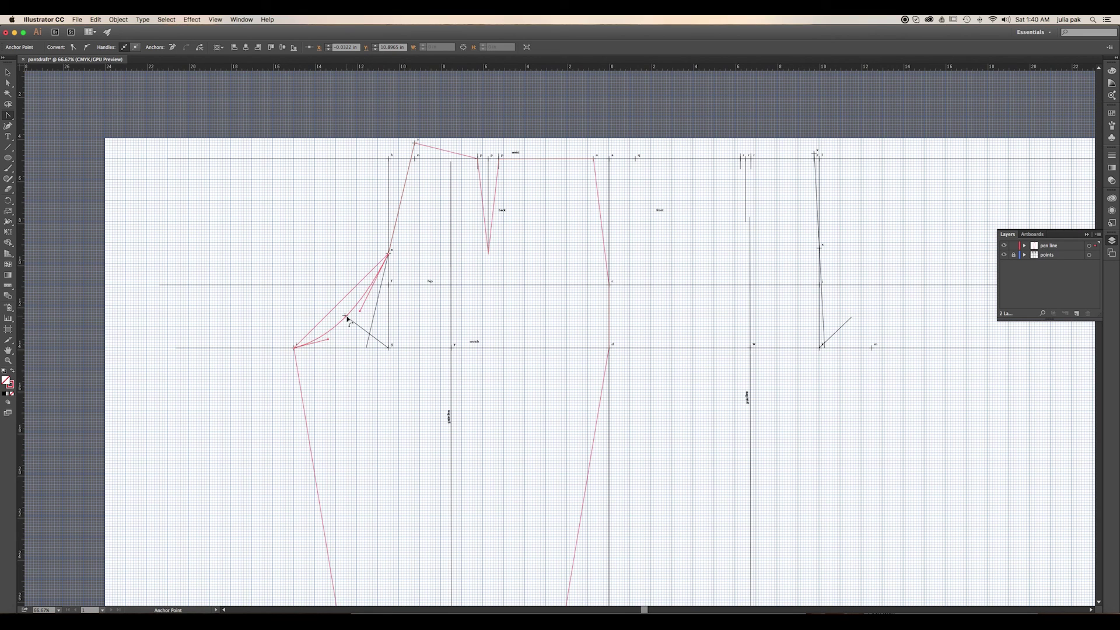
pyautogui.moveTo(348, 320); pyautogui.dragTo(353, 306)
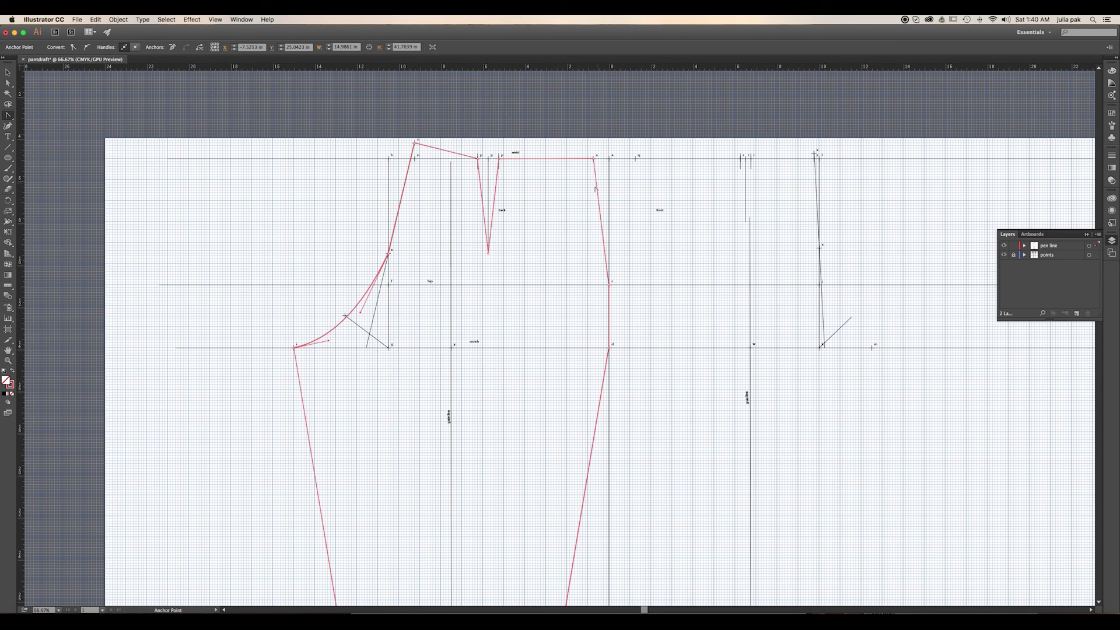
# Curve the back side seam outward between the waist and point c, and slightly curve the outseam segment from d to the knee.
pyautogui.moveTo(598, 191); pyautogui.dragTo(604, 191)
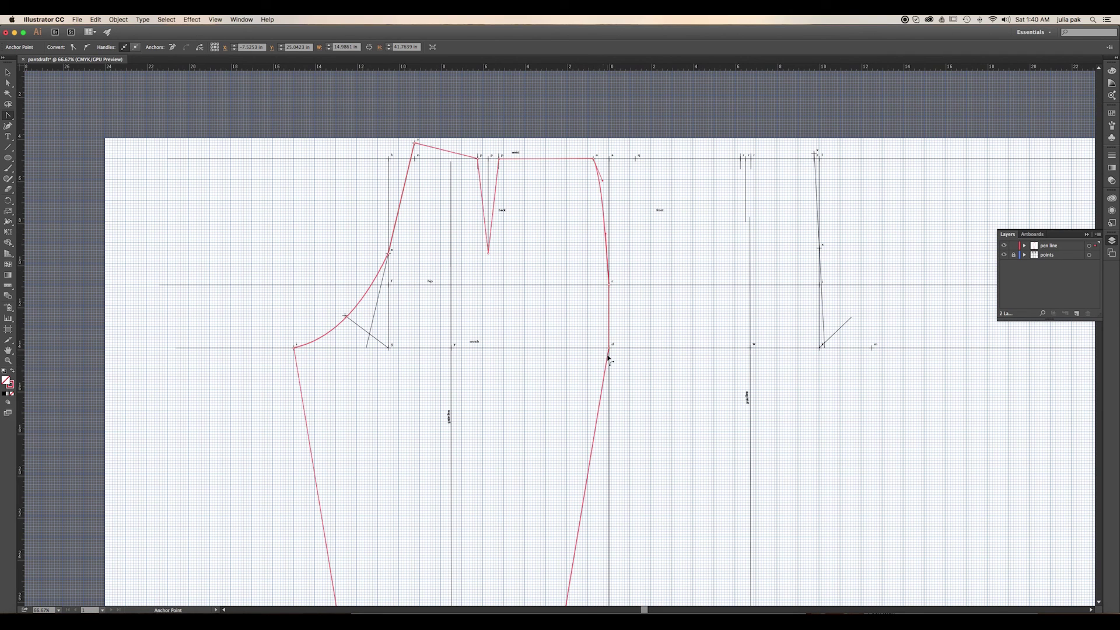
pyautogui.moveTo(609, 360); pyautogui.dragTo(609, 365)
pyautogui.moveTo(445, 477); pyautogui.dragTo(465, 295)
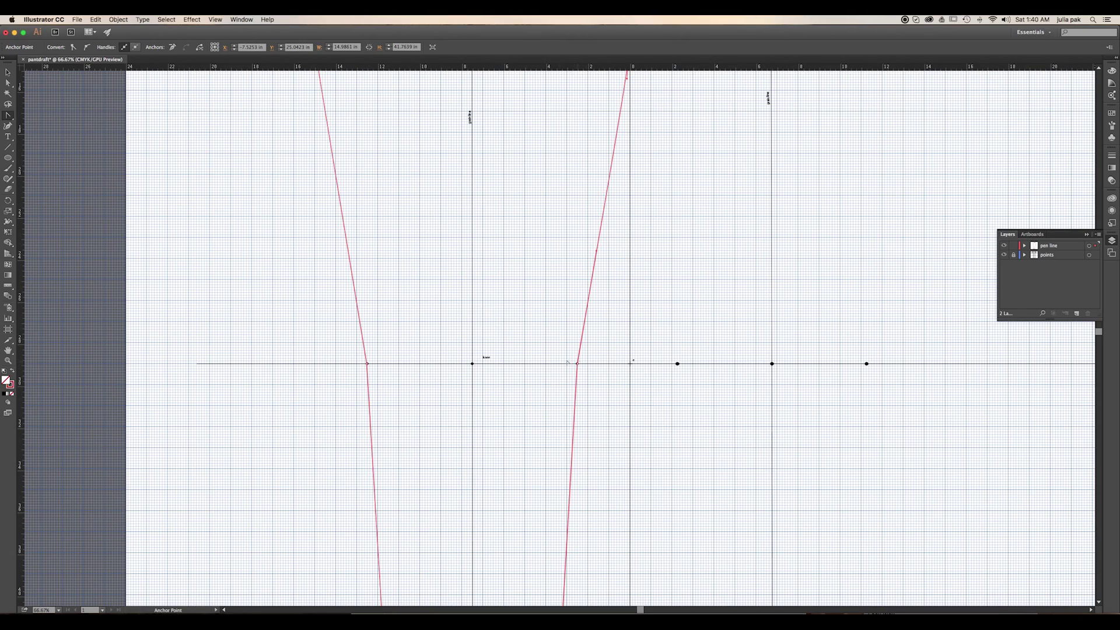
# Delete the anchor point at the back's inseam knee dot with the Delete Anchor Point tool.
pyautogui.moveTo(535, 408); pyautogui.dragTo(565, 472)
pyautogui.scroll(-3, 565, 473)
pyautogui.hscroll(2, 565, 473)
pyautogui.scroll(1, 553, 450)
pyautogui.scroll(-3, 533, 411)
pyautogui.hscroll(2, 533, 410)
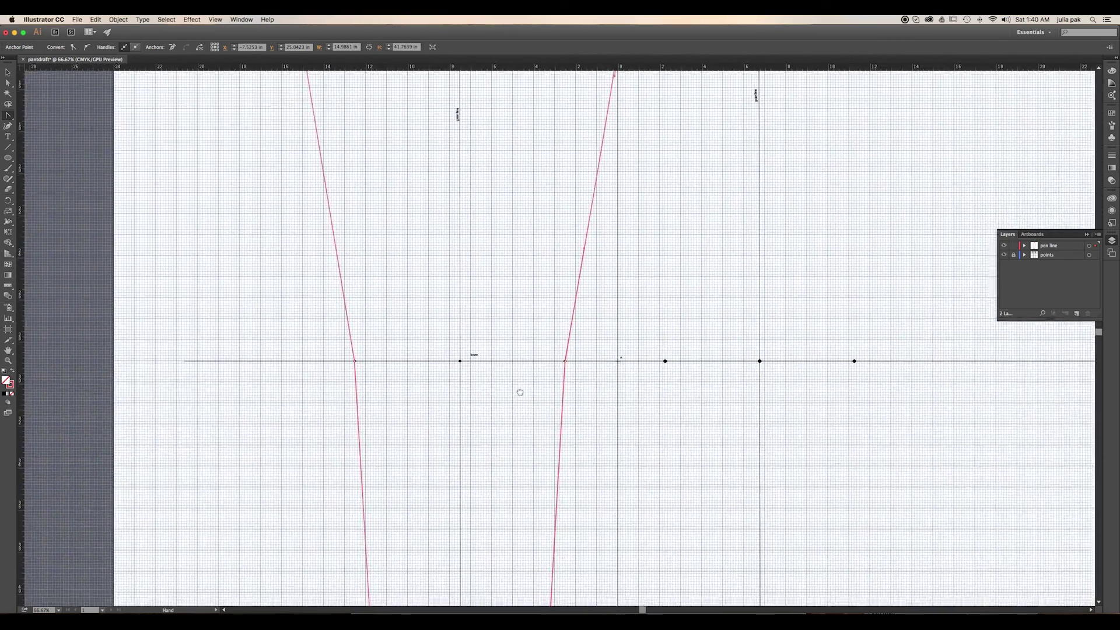
pyautogui.scroll(-7, 520, 392)
pyautogui.hscroll(2, 520, 392)
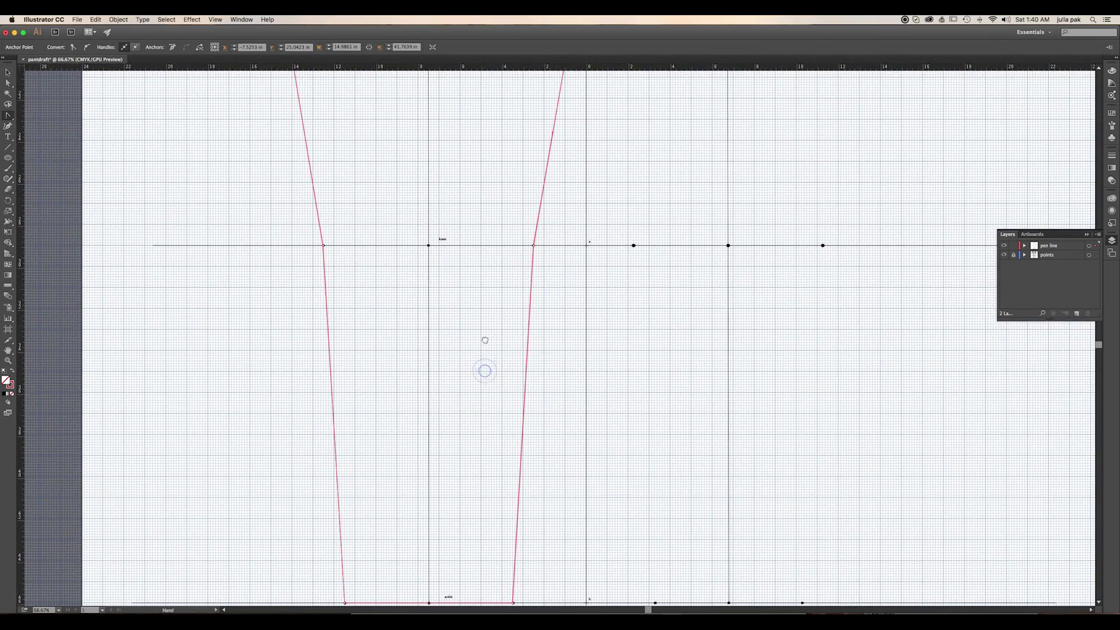
pyautogui.hscroll(-1, 408, 292)
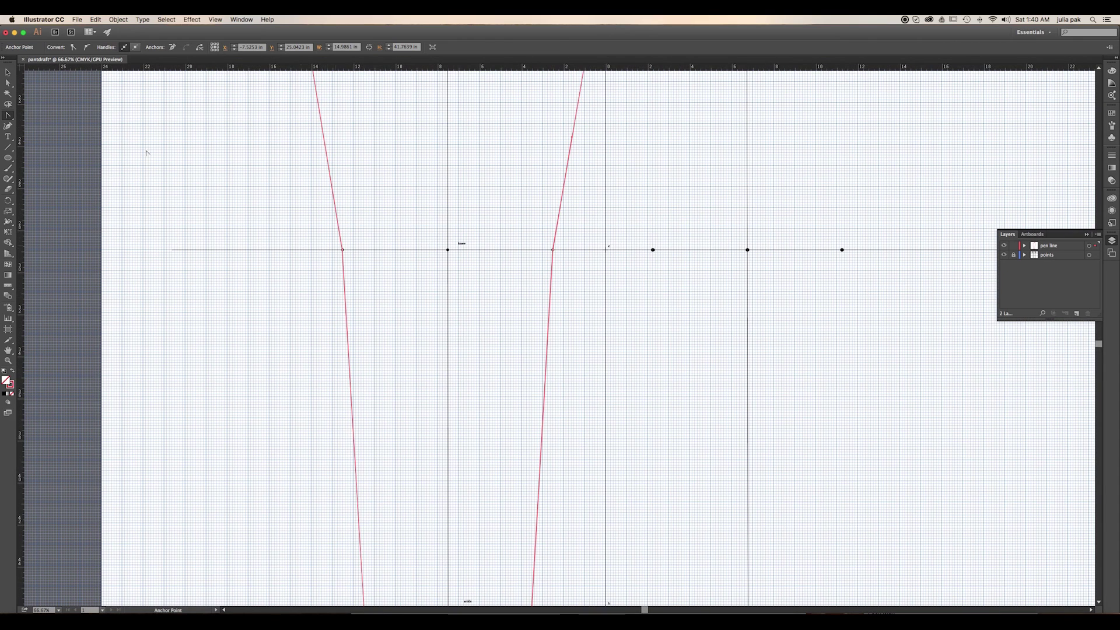
pyautogui.click(12, 118)
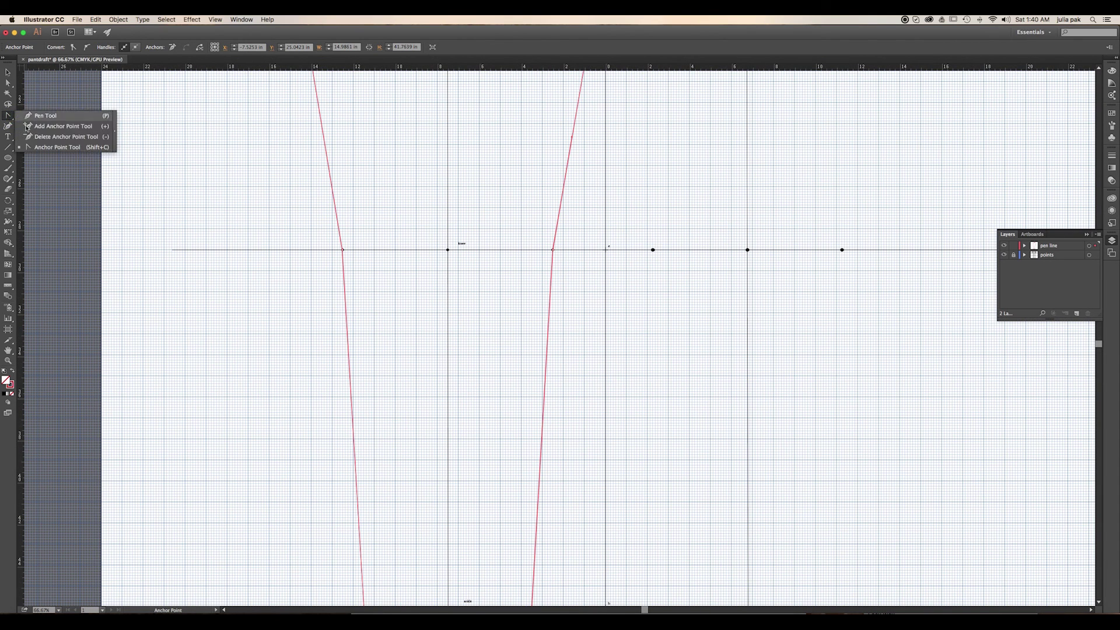
pyautogui.press('p')
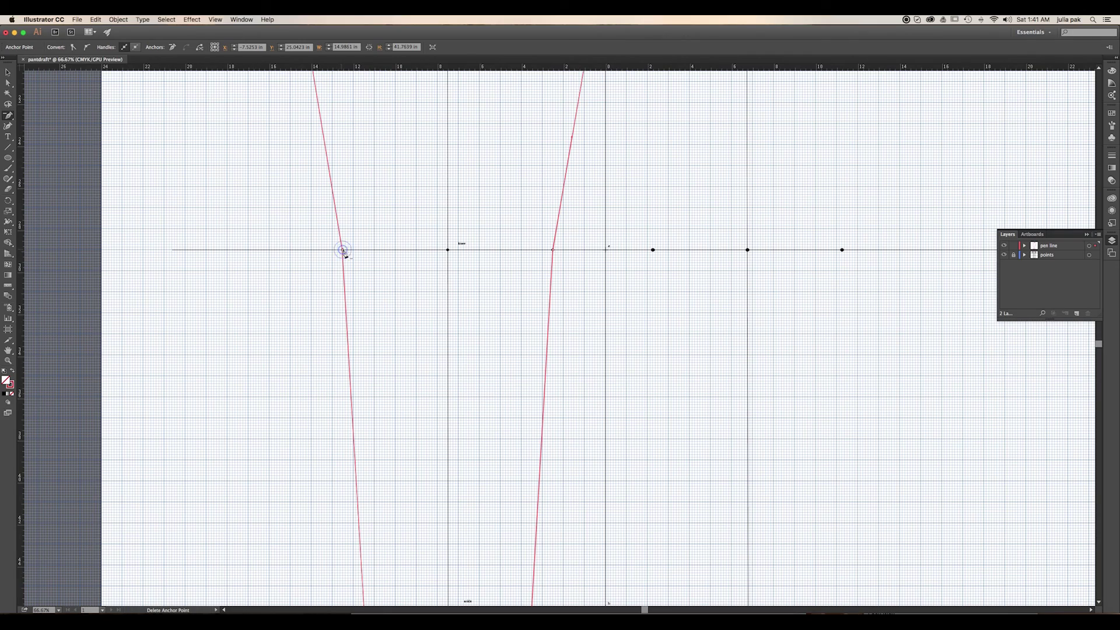
pyautogui.click(343, 250)
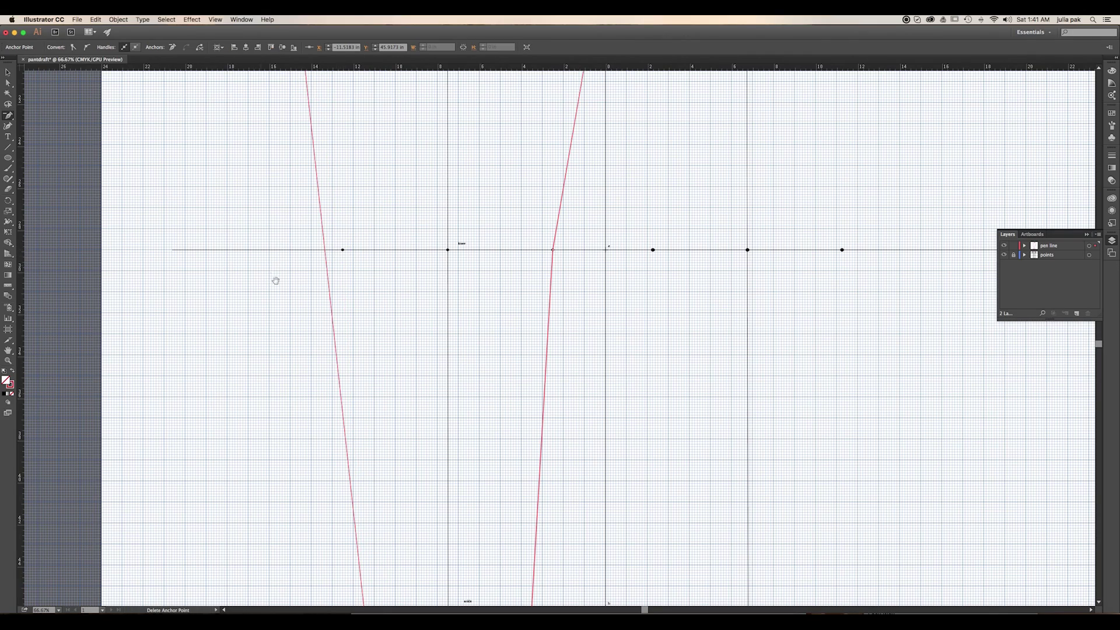
# Try to shift the straight back inseam segment onto the knee dot, and pull its upper anchor back to point i.
pyautogui.moveTo(342, 368); pyautogui.dragTo(430, 487)
pyautogui.scroll(3, 430, 488)
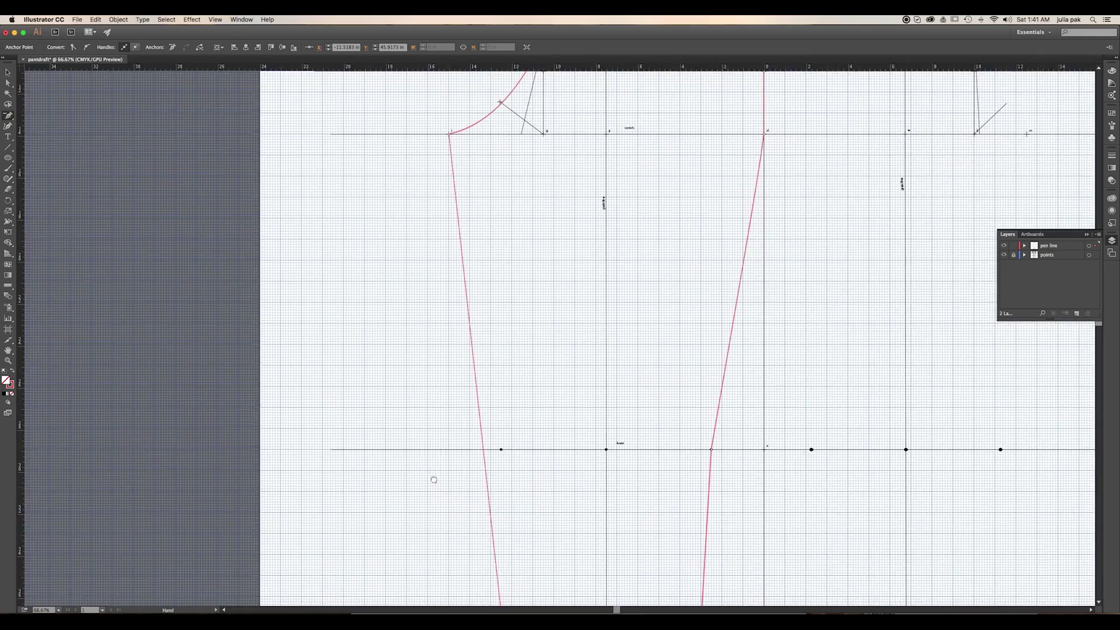
pyautogui.scroll(-8, 380, 275)
pyautogui.scroll(2, 424, 348)
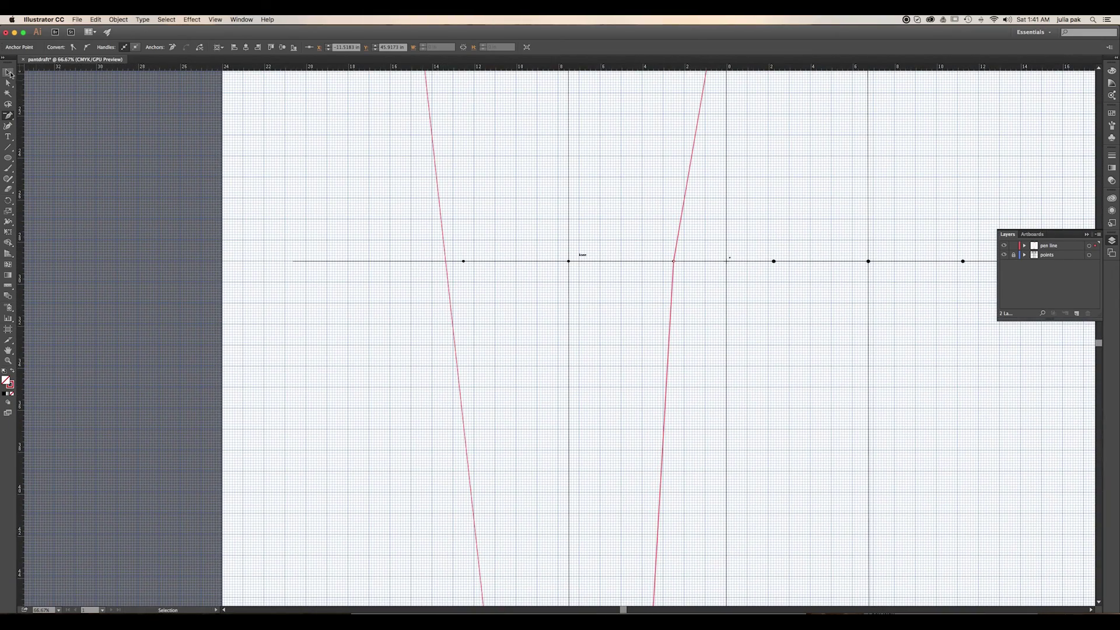
pyautogui.click(9, 83)
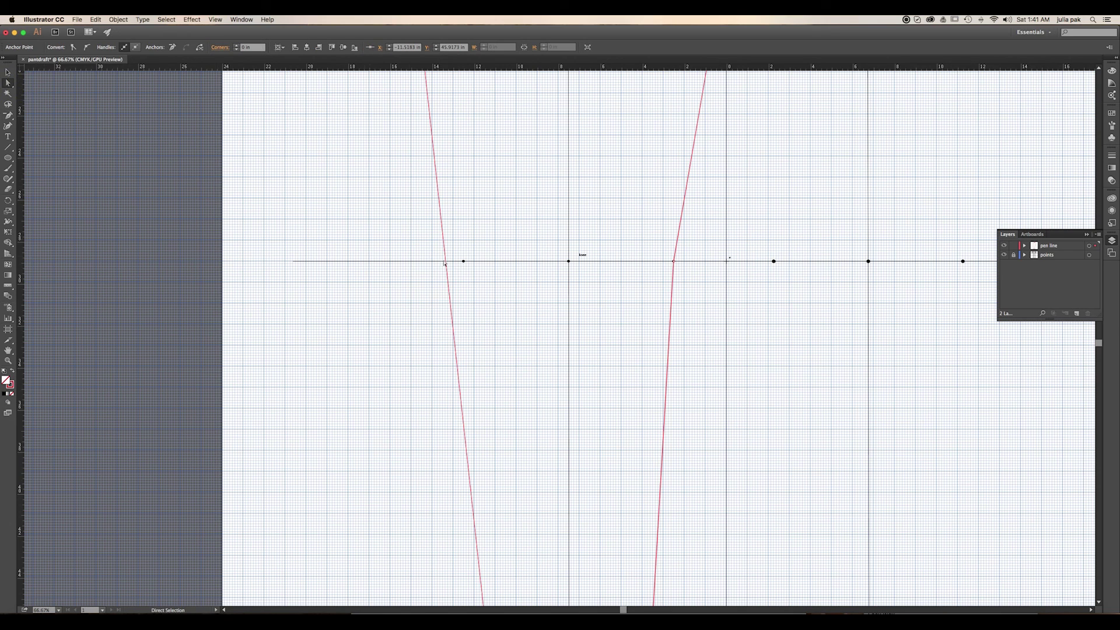
pyautogui.moveTo(447, 260); pyautogui.dragTo(464, 260)
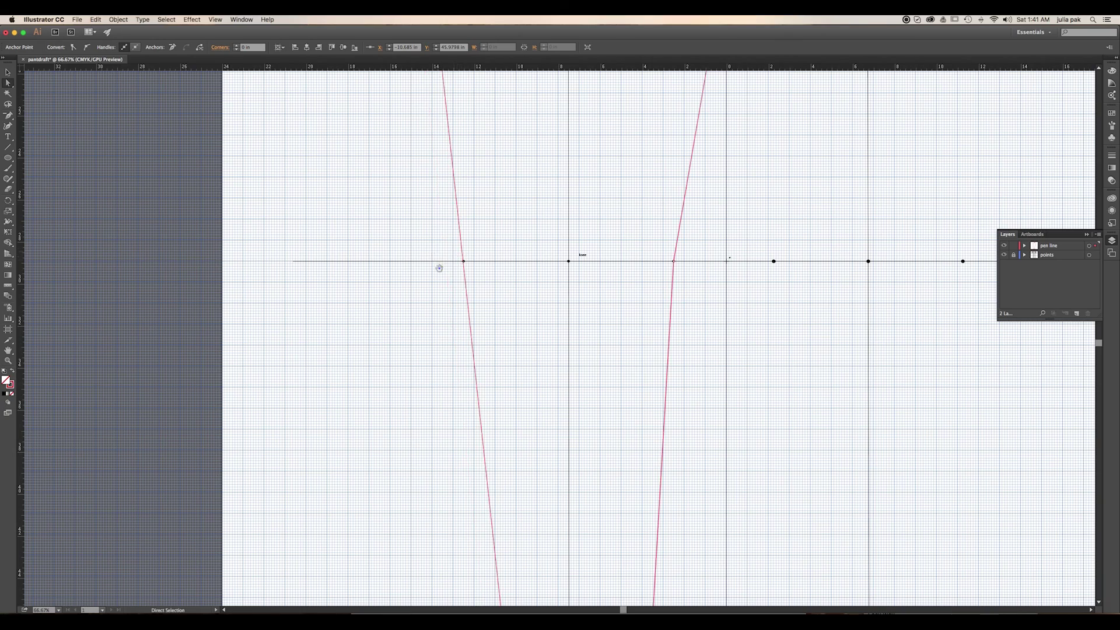
pyautogui.scroll(6, 453, 266)
pyautogui.hscroll(-2, 452, 266)
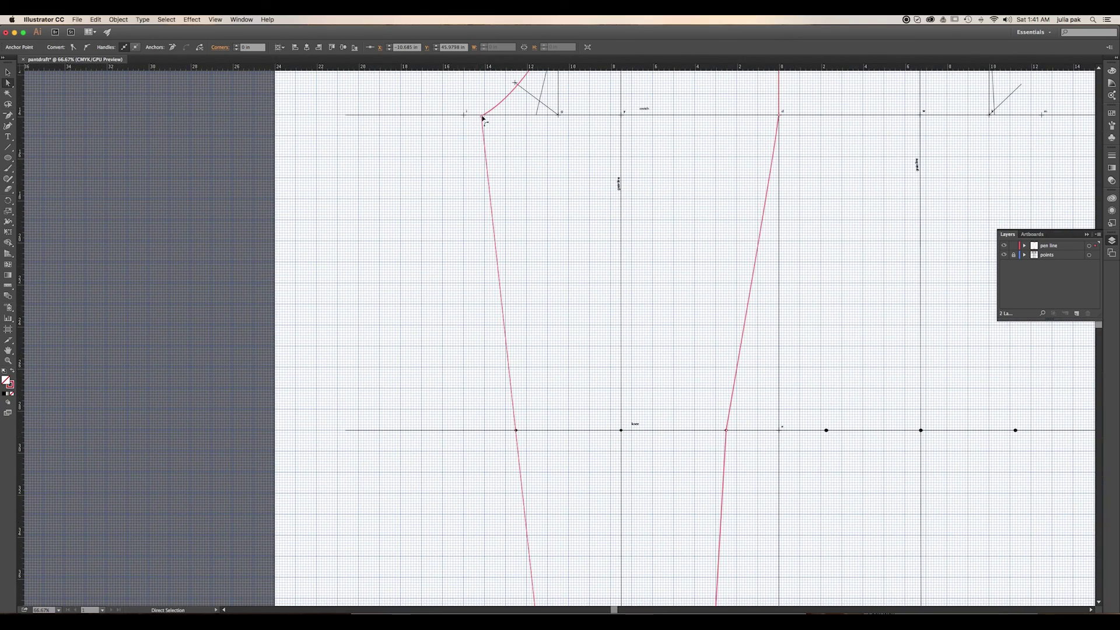
pyautogui.moveTo(482, 120); pyautogui.dragTo(464, 116)
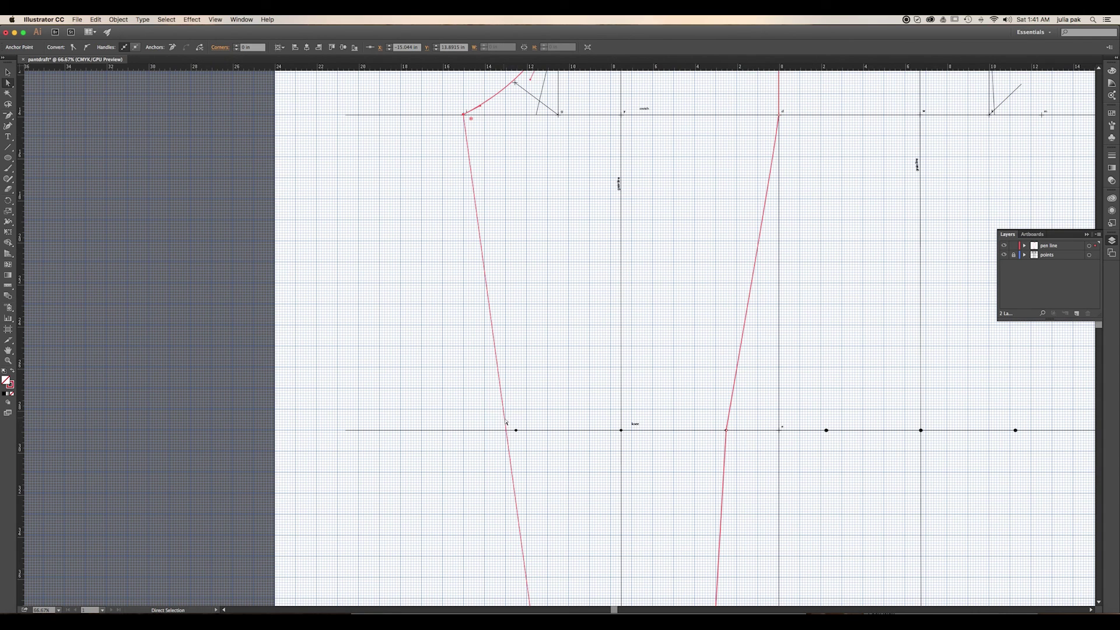
# Shift the back inseam segment onto the knee dot again and return its crotch-line end to point i.
pyautogui.moveTo(506, 423); pyautogui.dragTo(513, 423)
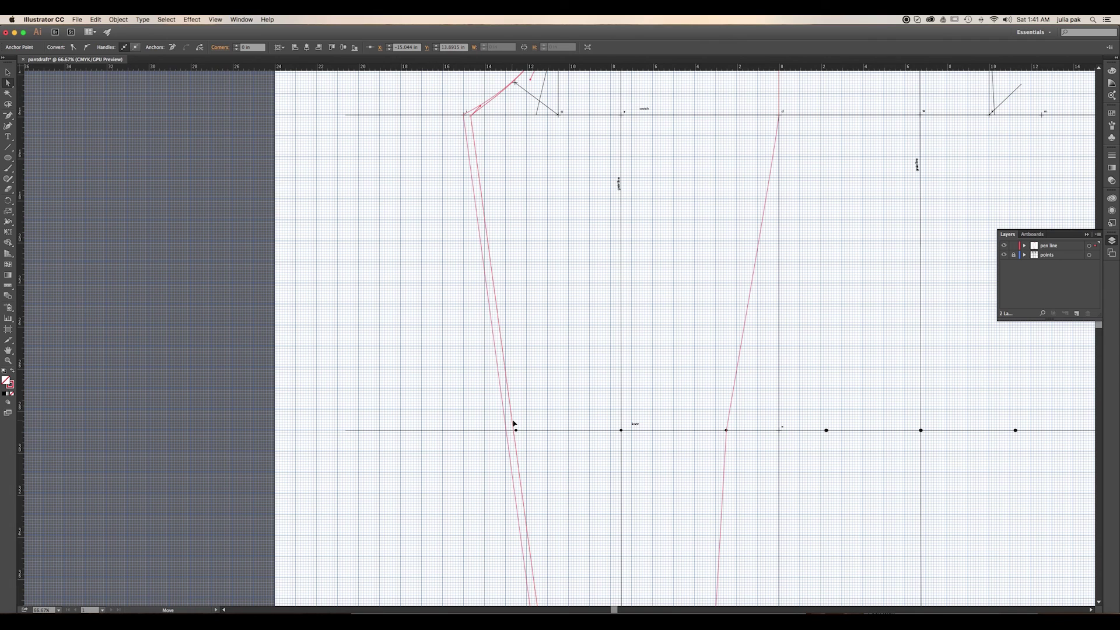
pyautogui.moveTo(515, 424); pyautogui.dragTo(516, 424)
pyautogui.click(473, 117)
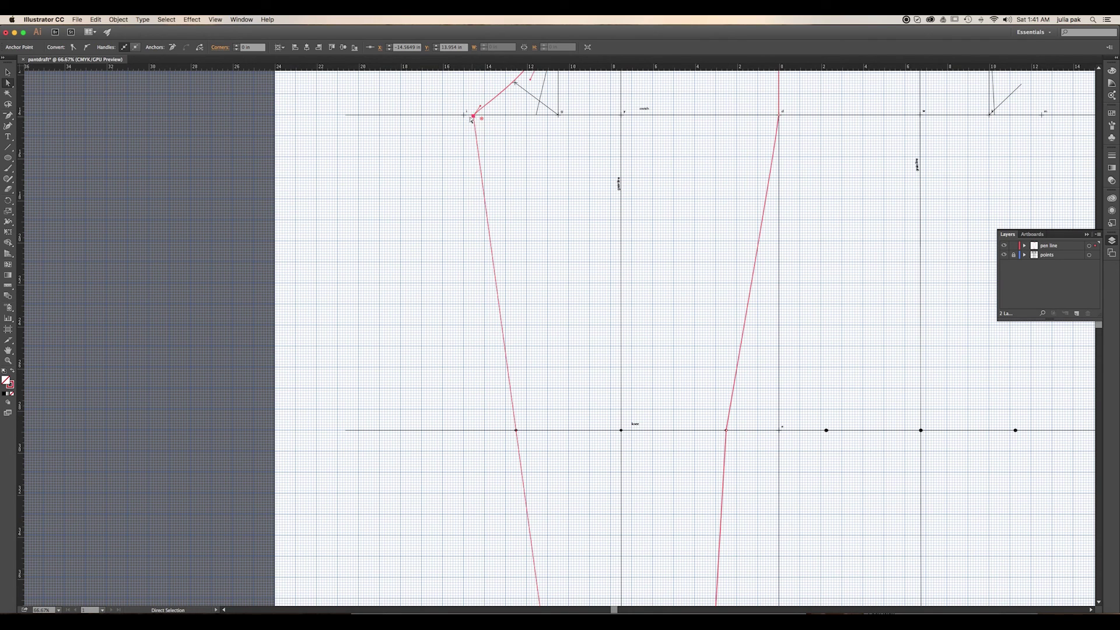
pyautogui.moveTo(475, 120); pyautogui.dragTo(467, 124)
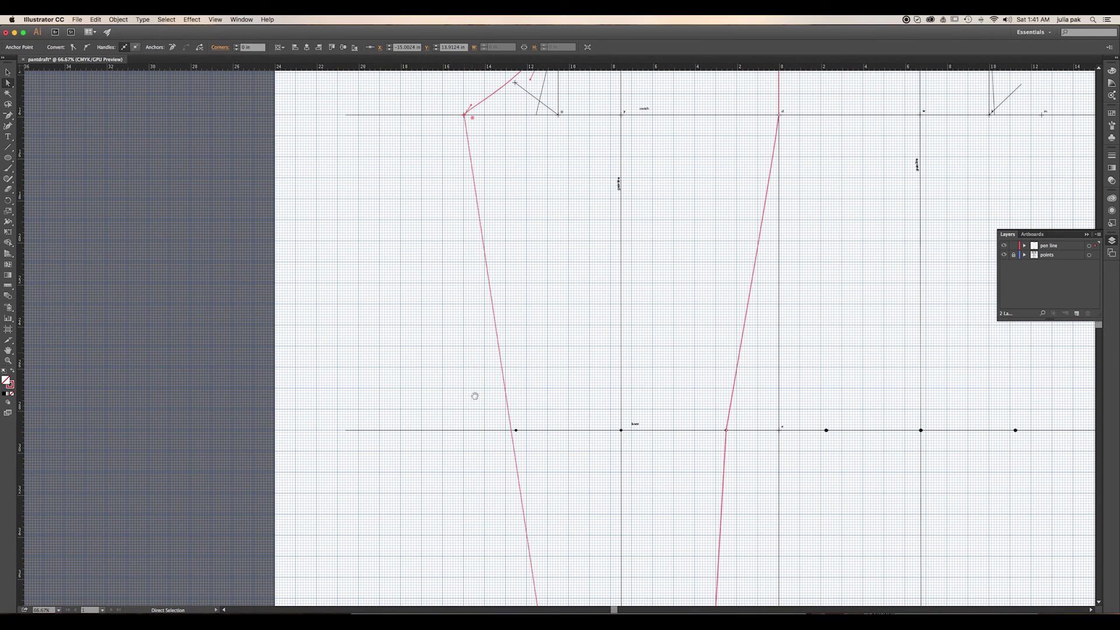
# Move the displaced lower anchor of the back inseam back onto its ankle dot.
pyautogui.scroll(-10, 492, 407)
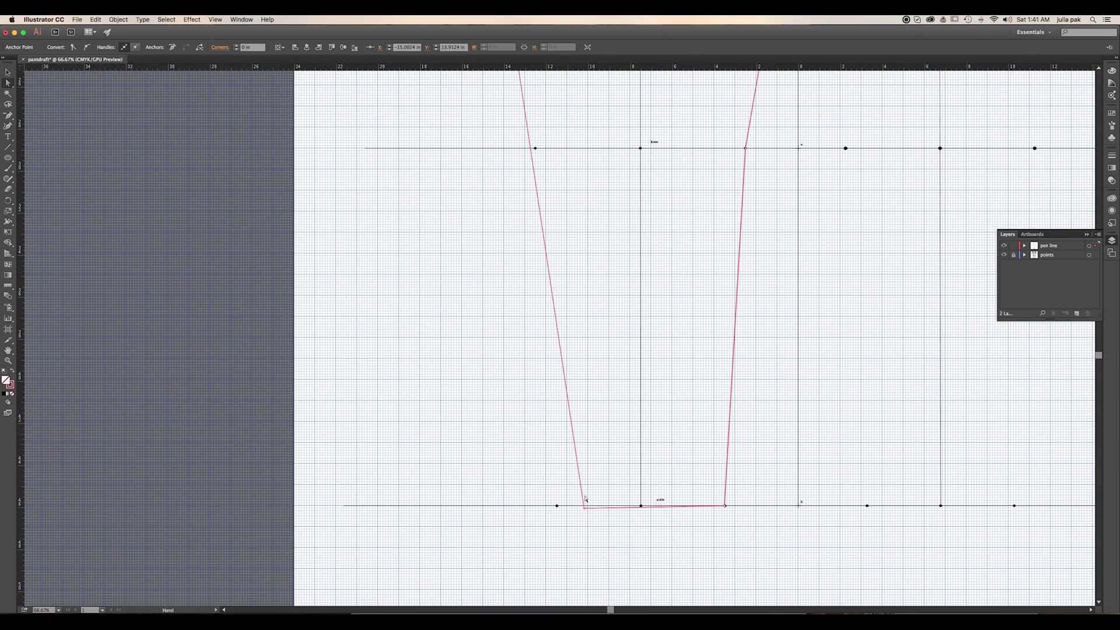
pyautogui.moveTo(584, 511); pyautogui.dragTo(560, 507)
pyautogui.moveTo(500, 413); pyautogui.dragTo(511, 450)
pyautogui.scroll(10, 510, 450)
pyautogui.hscroll(-3, 511, 450)
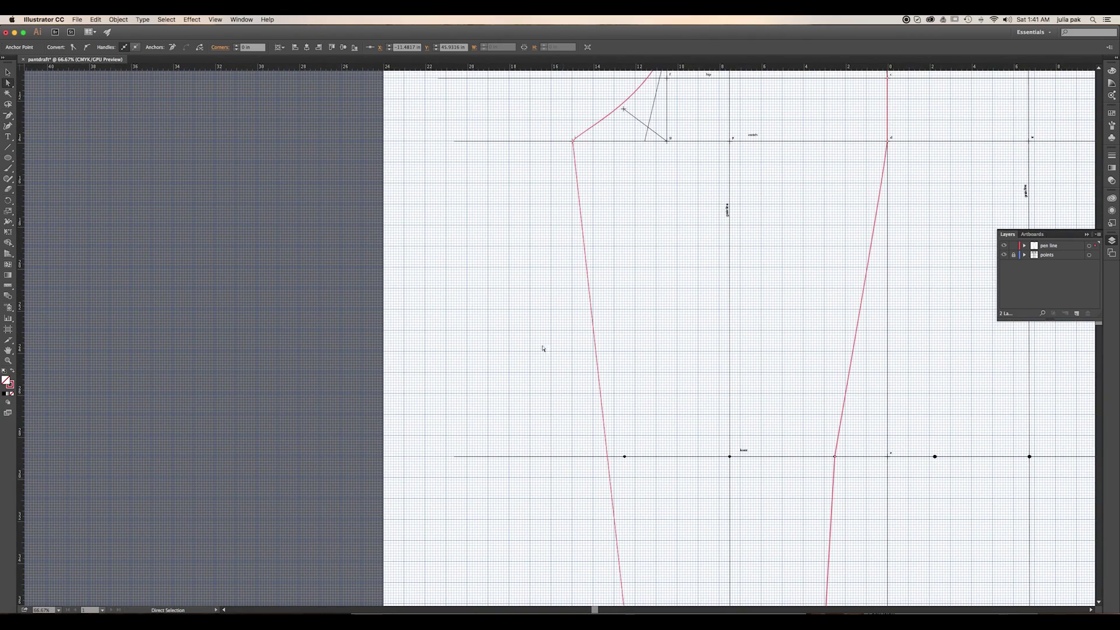
# Add an anchor point to the back inseam where it crosses the knee line.
pyautogui.click(14, 121)
pyautogui.moveTo(14, 121); pyautogui.dragTo(58, 126)
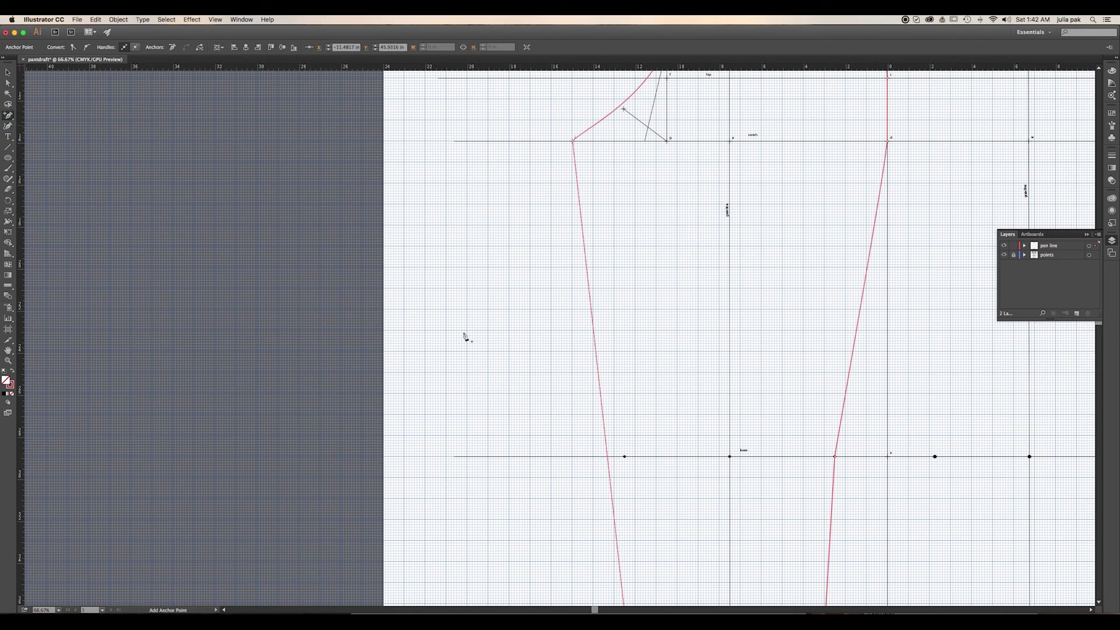
pyautogui.click(607, 457)
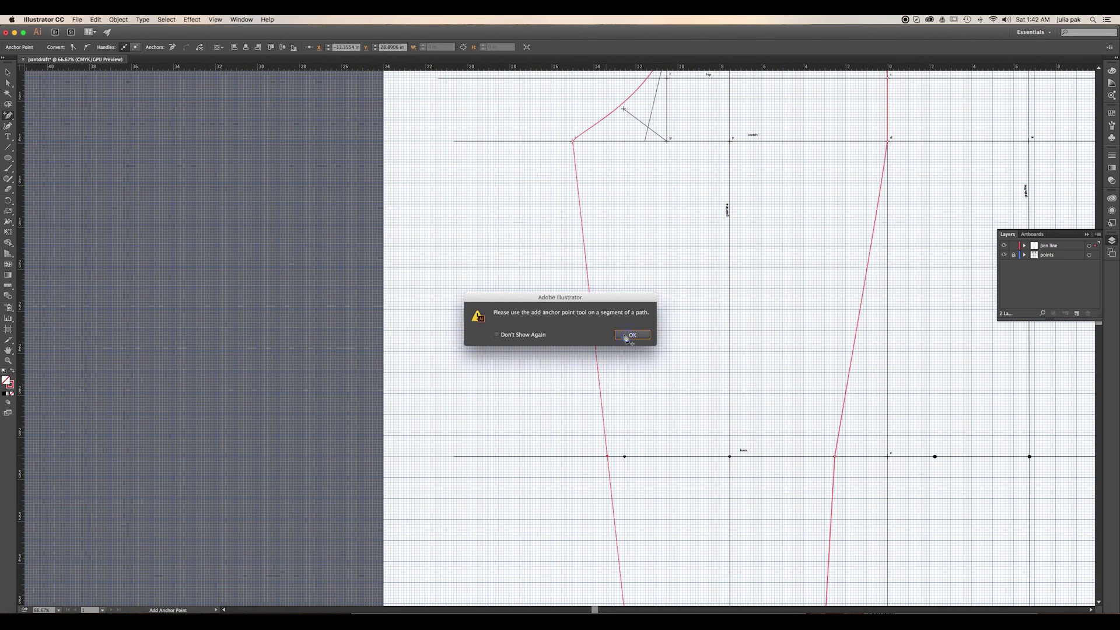
pyautogui.click(632, 337)
pyautogui.click(8, 84)
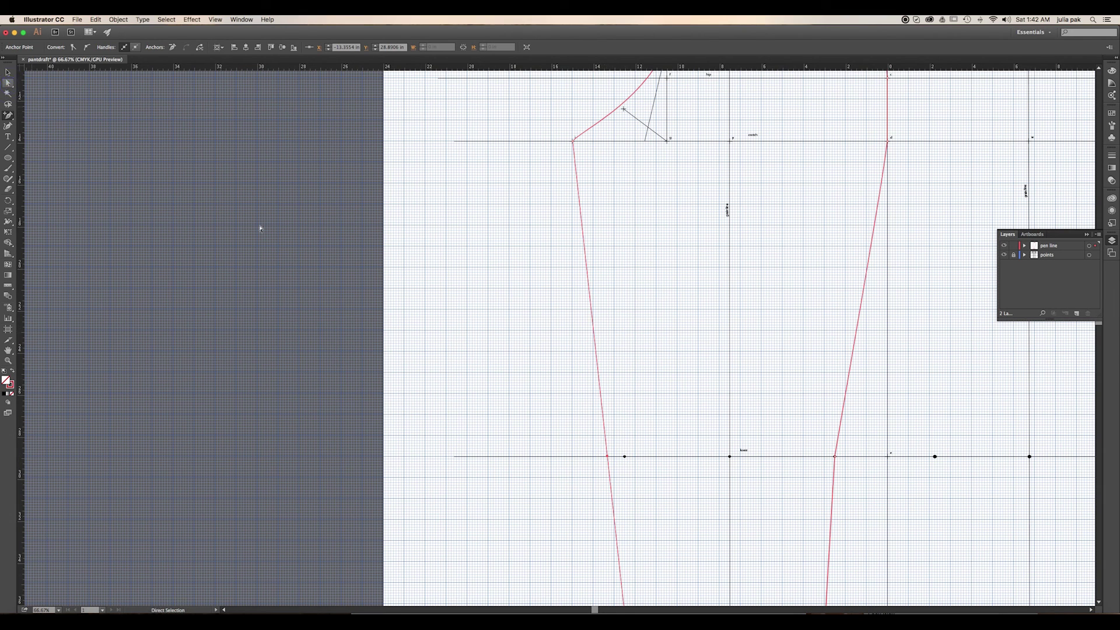
# Move the new knee-line anchor of the back inseam inward onto the knee dot.
pyautogui.moveTo(607, 458); pyautogui.dragTo(620, 461)
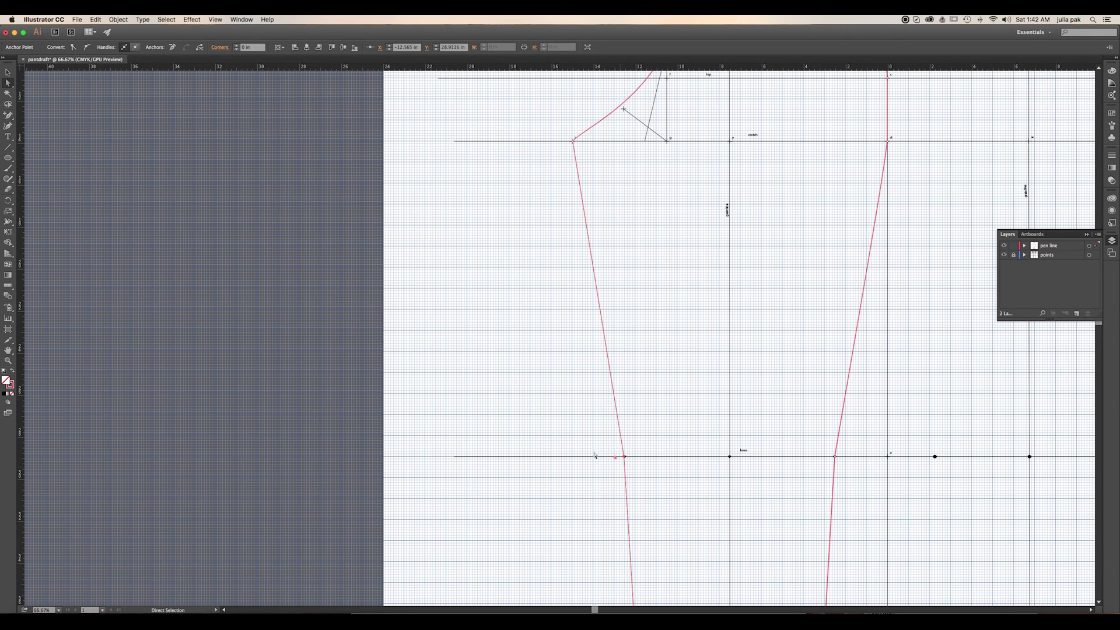
pyautogui.scroll(-10, 601, 467)
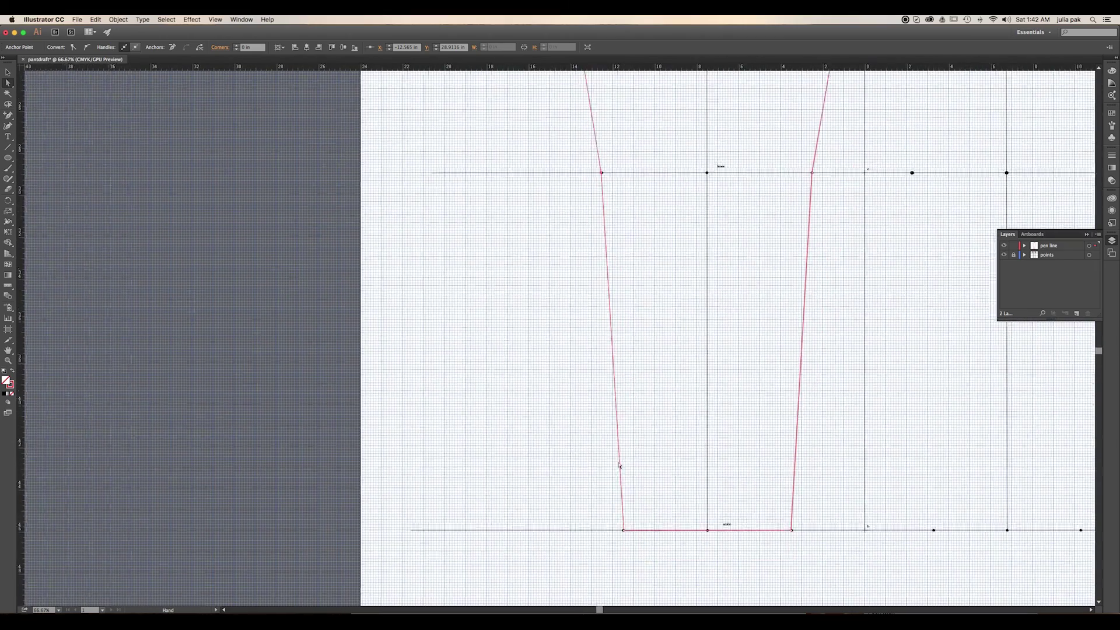
pyautogui.moveTo(560, 480); pyautogui.dragTo(573, 569)
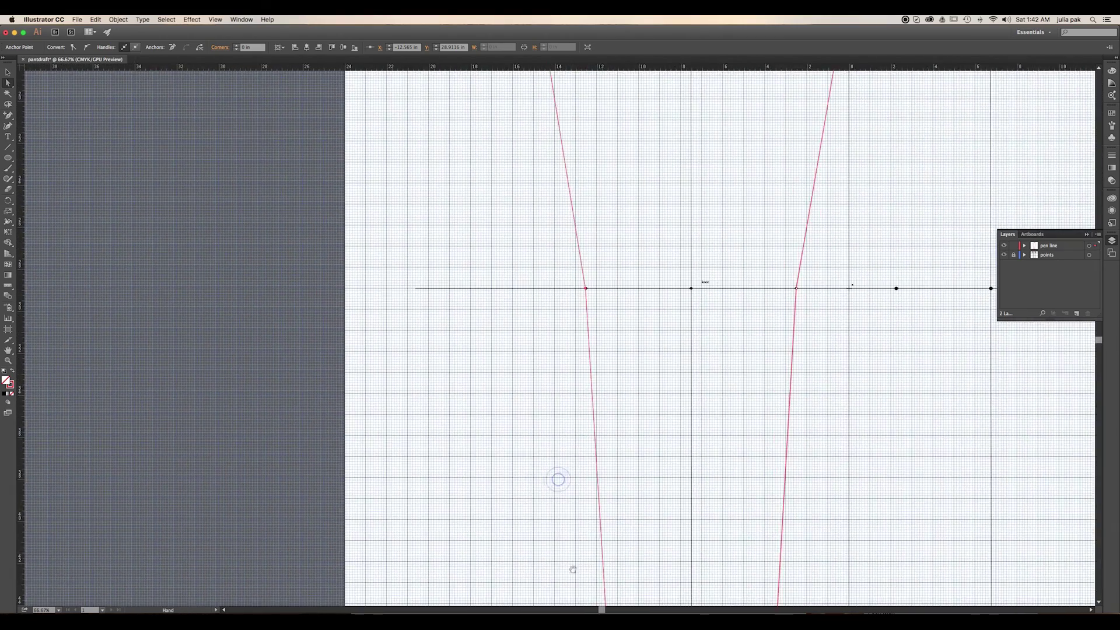
pyautogui.scroll(5, 560, 496)
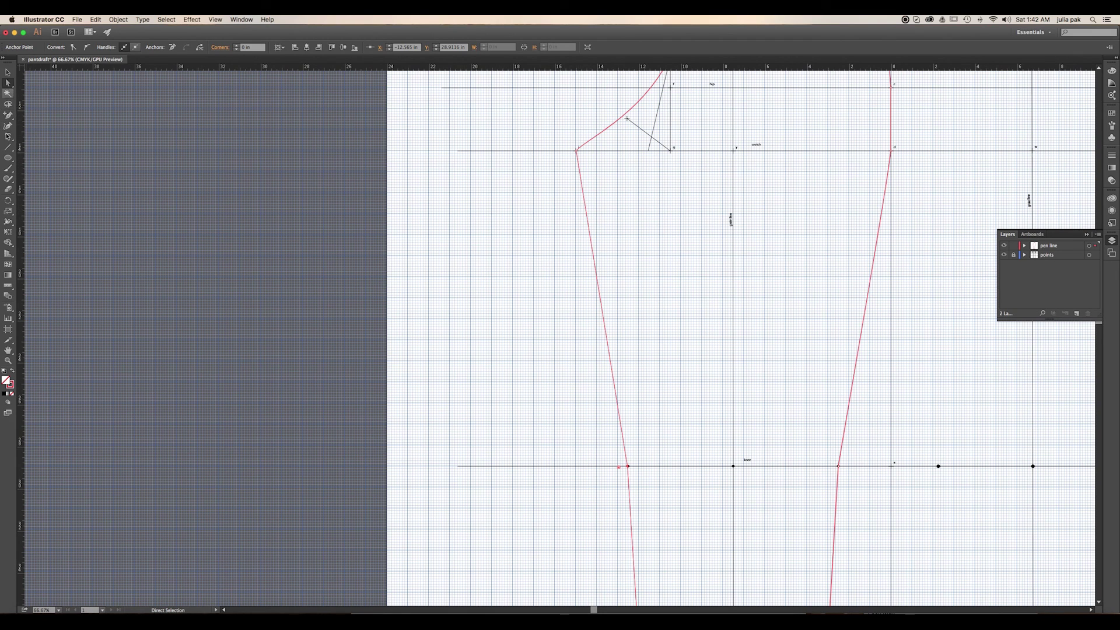
# Add an anchor point to the back inseam about 3 in below the crotch line.
pyautogui.moveTo(7, 115); pyautogui.dragTo(22, 117)
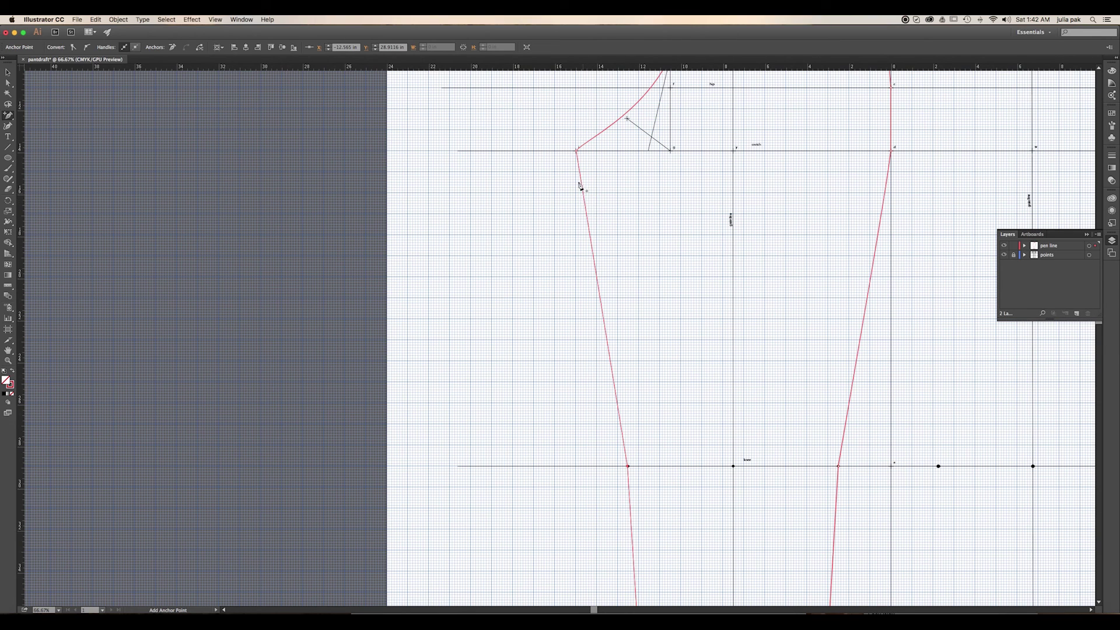
pyautogui.click(593, 218)
pyautogui.click(633, 336)
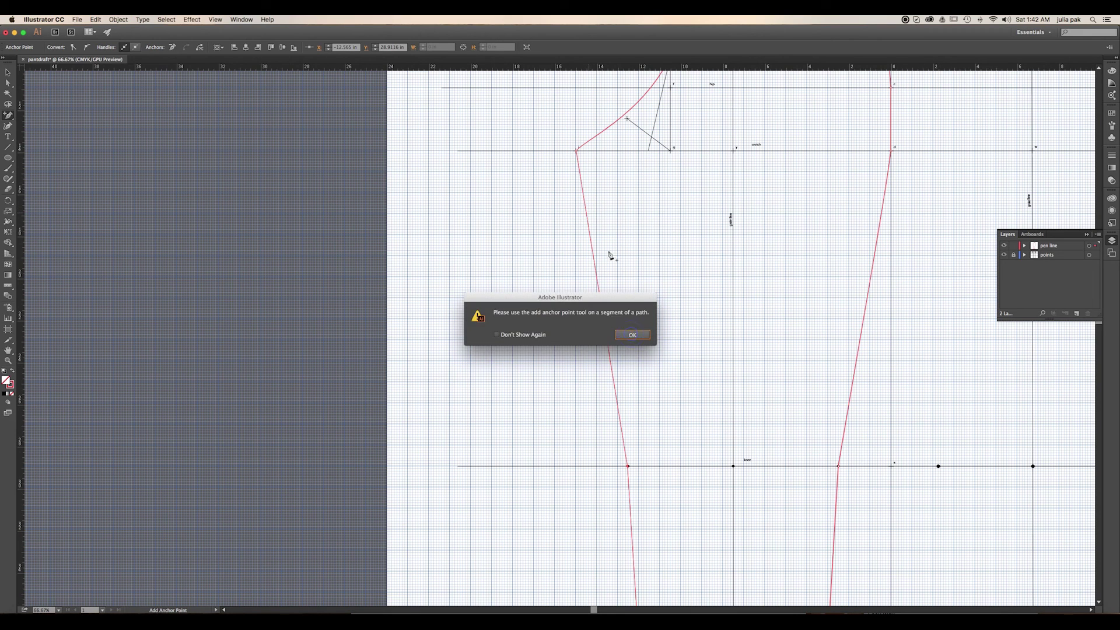
pyautogui.click(587, 215)
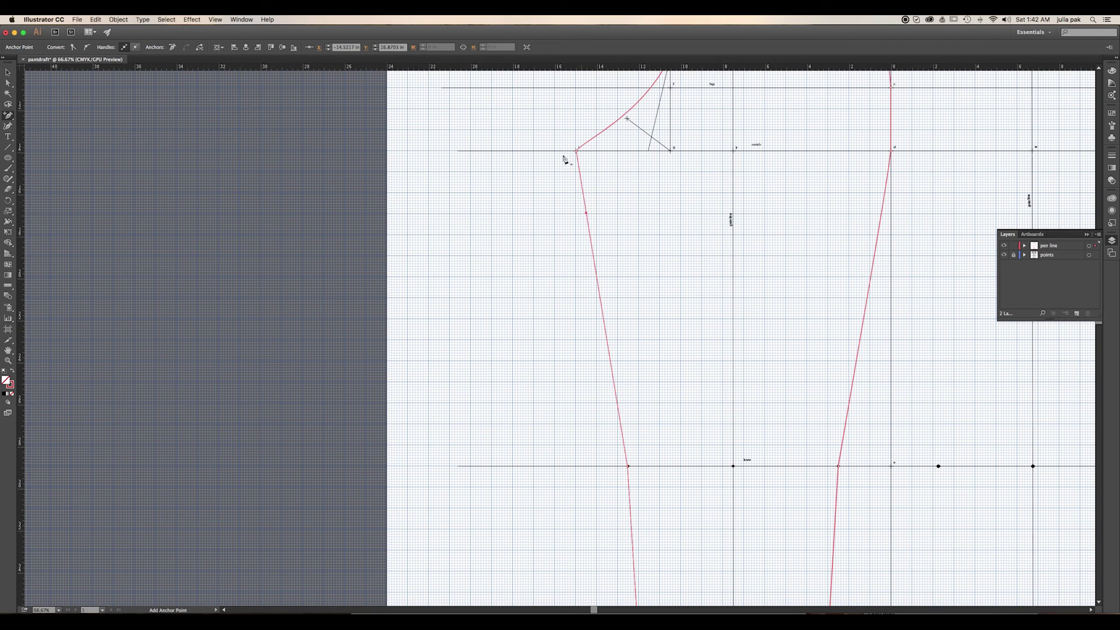
# Shift the new upper inseam anchor inward by about 0.3 in.
pyautogui.click(9, 84)
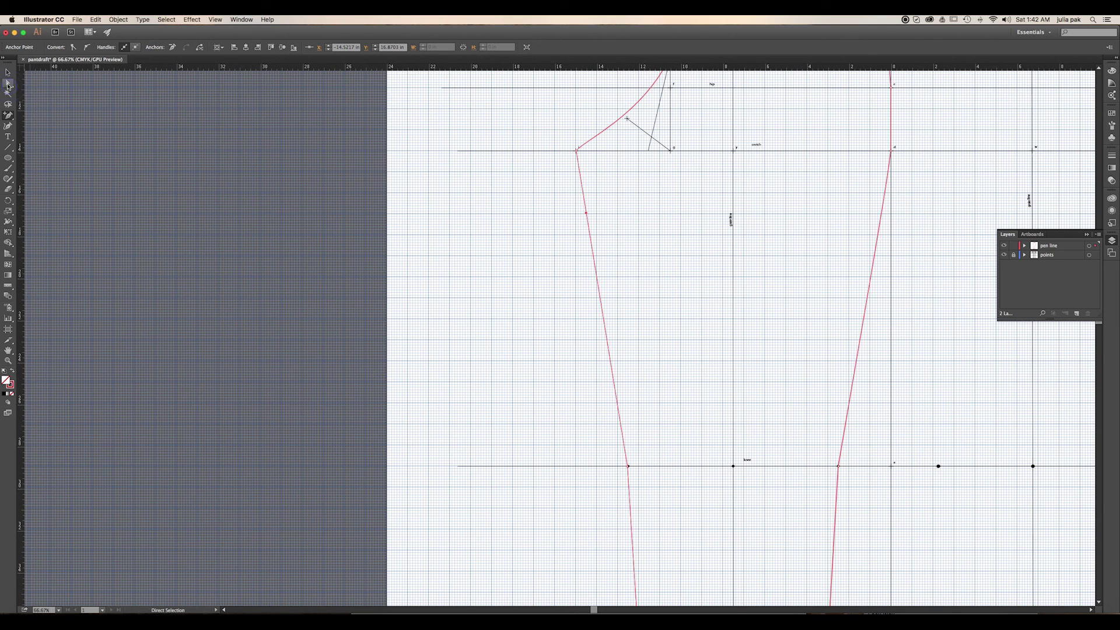
pyautogui.click(586, 214)
pyautogui.moveTo(587, 216); pyautogui.dragTo(595, 217)
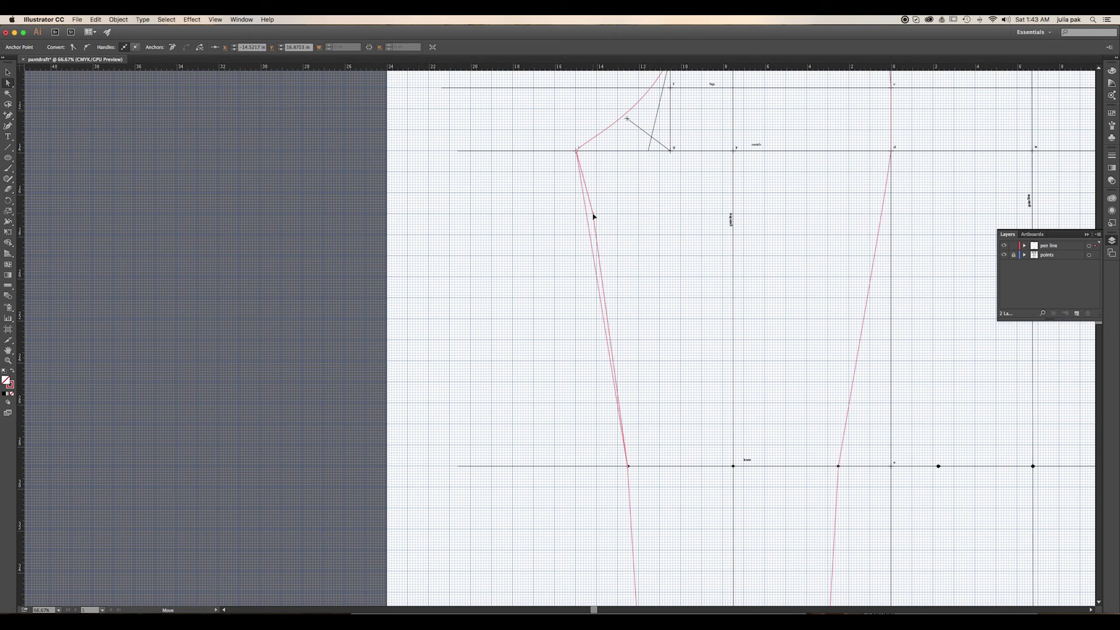
pyautogui.moveTo(595, 217); pyautogui.dragTo(594, 215)
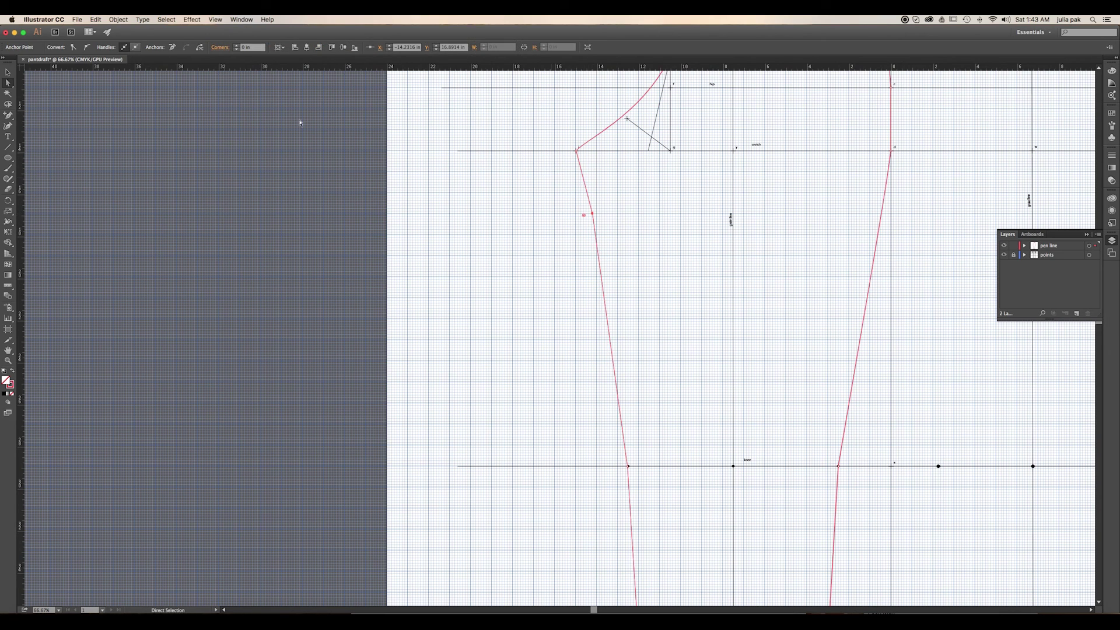
# Bend the back inseam segment between point i and the upper anchor into a smooth curve with the Anchor Point tool.
pyautogui.click(8, 116)
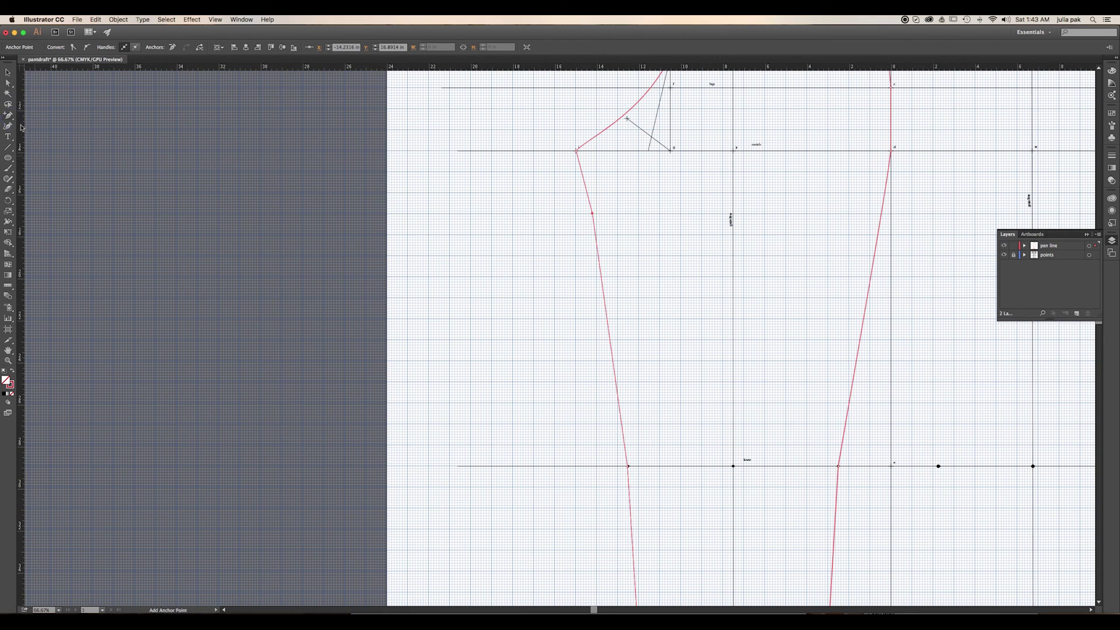
pyautogui.hotkey('shift', 'c')
pyautogui.moveTo(582, 172); pyautogui.dragTo(610, 132)
pyautogui.press('super+a')
pyautogui.press('super+a')
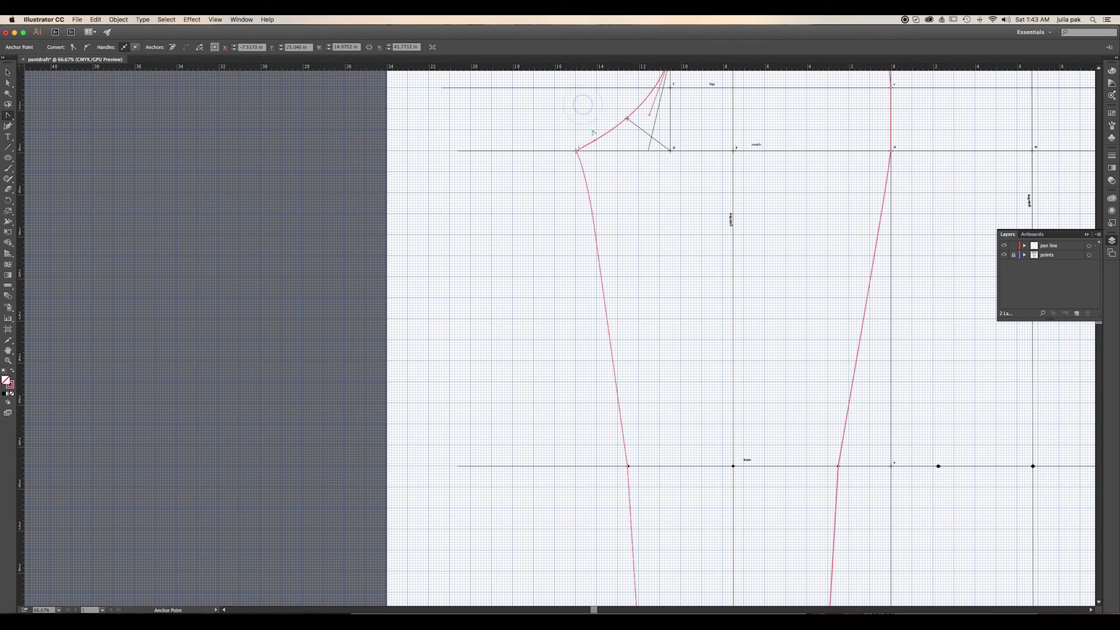
# Curve the back waistline between the raised center-back point and the nearer dart leg, adjusting its handle at the center-back corner.
pyautogui.moveTo(554, 182); pyautogui.dragTo(465, 366)
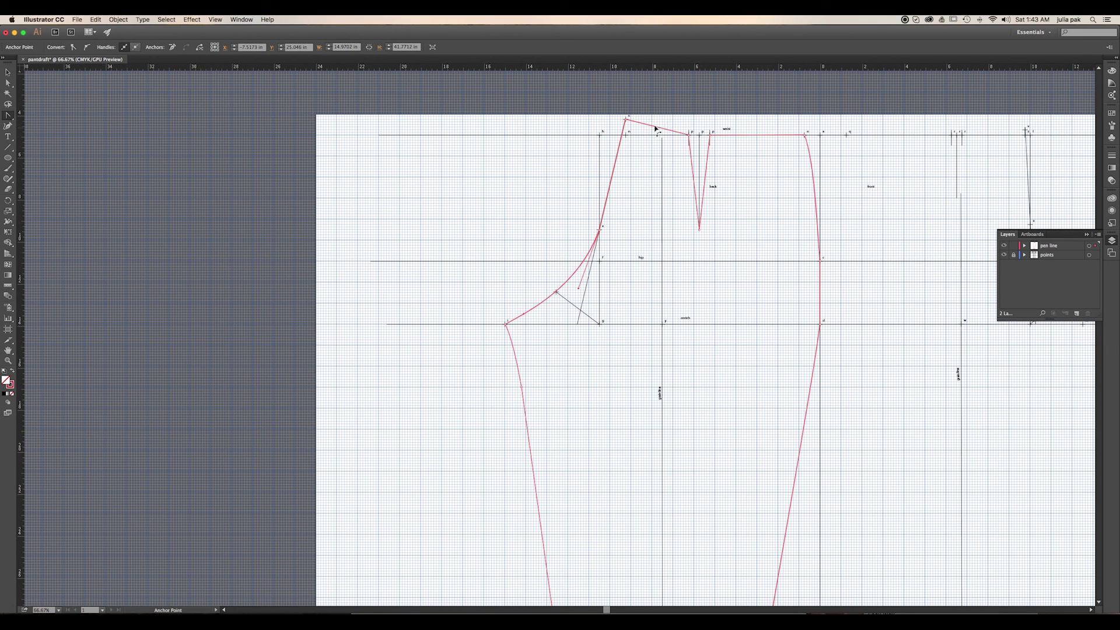
pyautogui.click(653, 129)
pyautogui.click(733, 137)
pyautogui.moveTo(675, 137); pyautogui.dragTo(657, 131)
pyautogui.moveTo(626, 119); pyautogui.dragTo(624, 120)
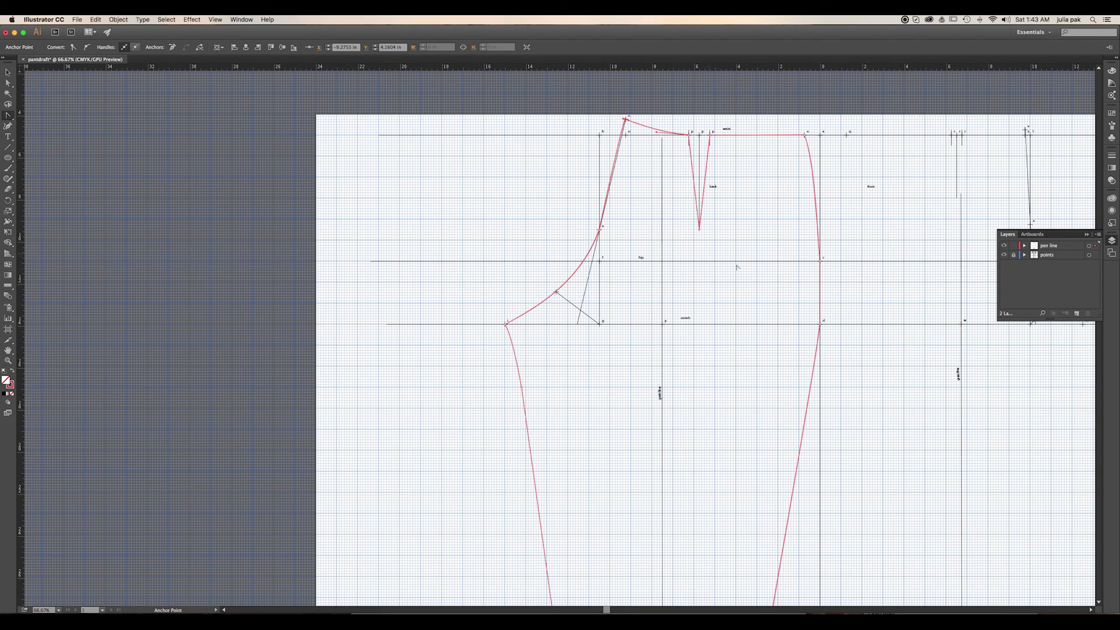
pyautogui.click(905, 20)
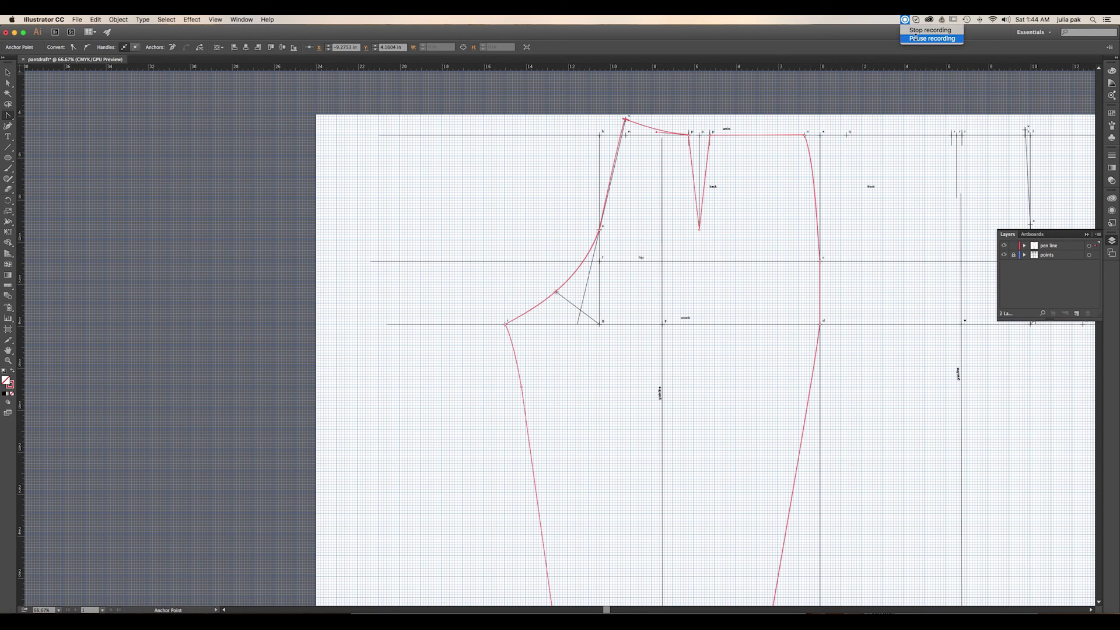
pyautogui.click(915, 38)
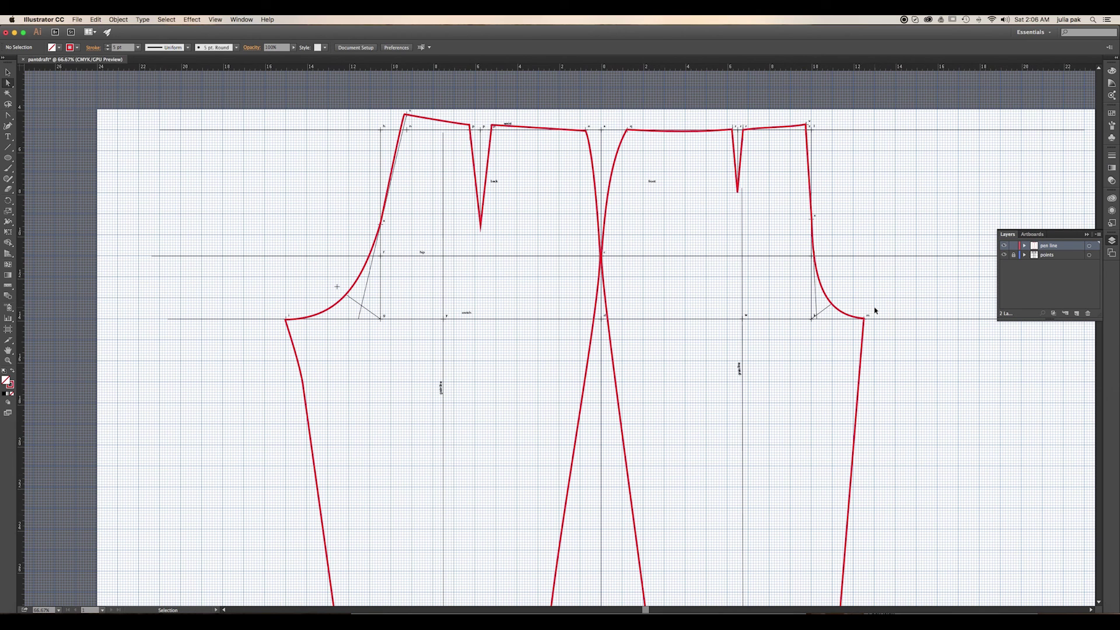
pyautogui.press('super+minus')
pyautogui.press('super+minus')
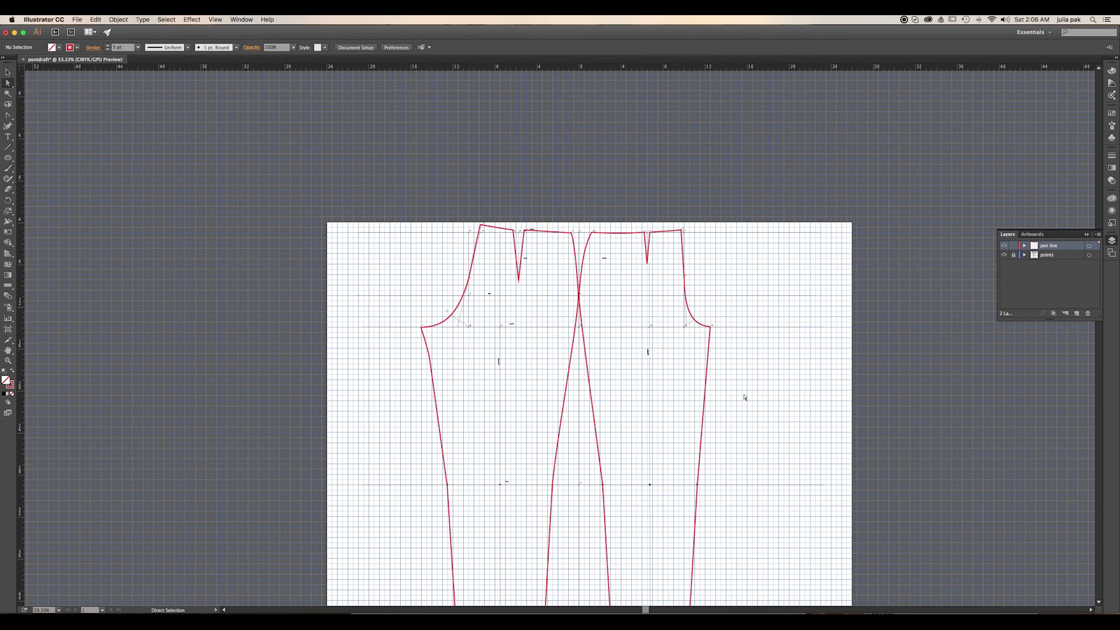
pyautogui.moveTo(757, 396); pyautogui.dragTo(767, 310)
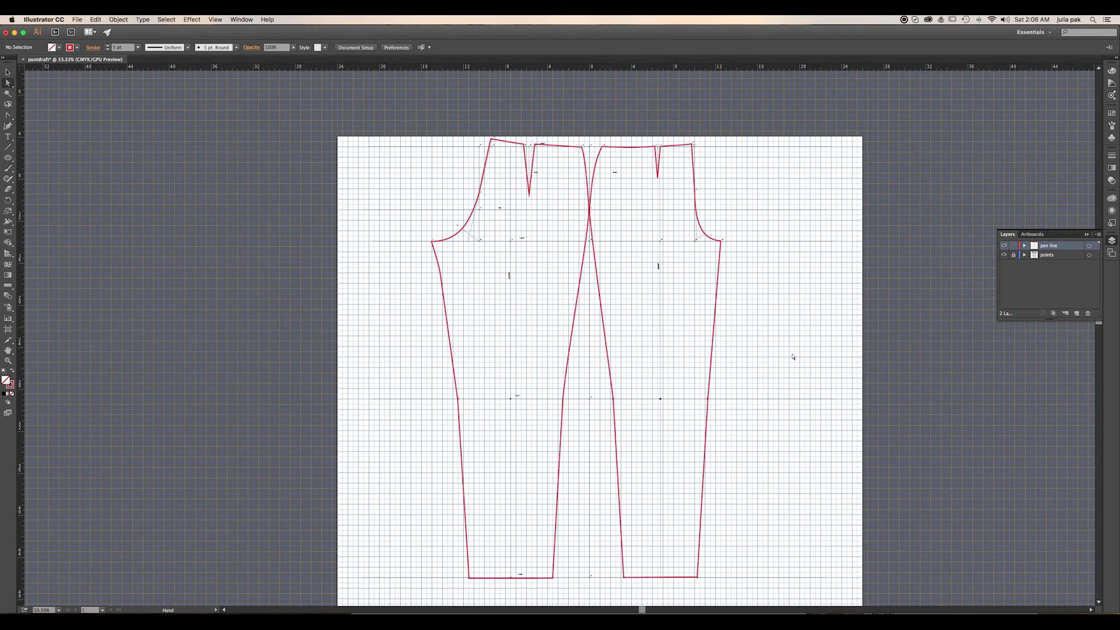